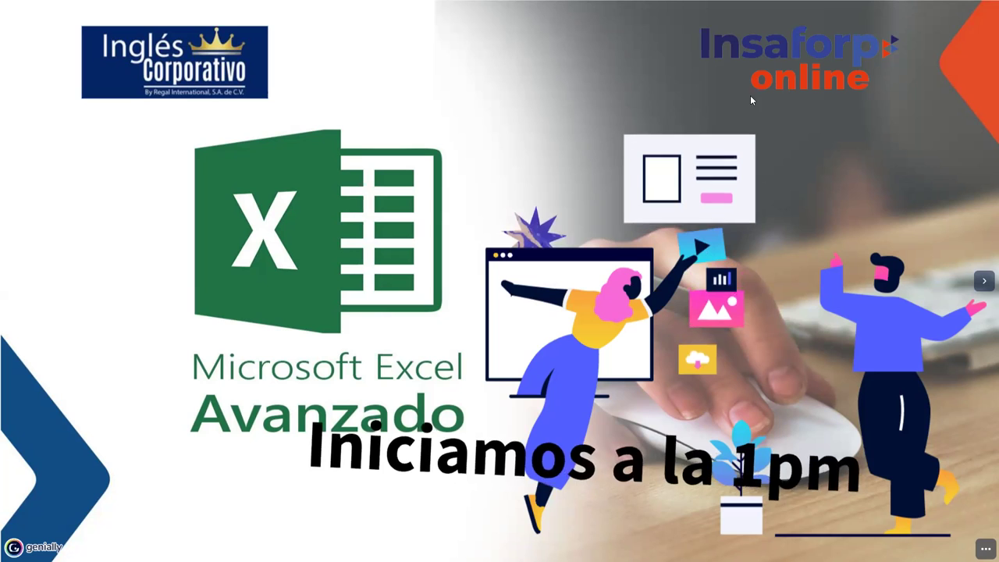
- Advance the Genially presentation to the 'Introducción' slide on combining INDICE and COINCIDIR
mouse_move(499, 8)
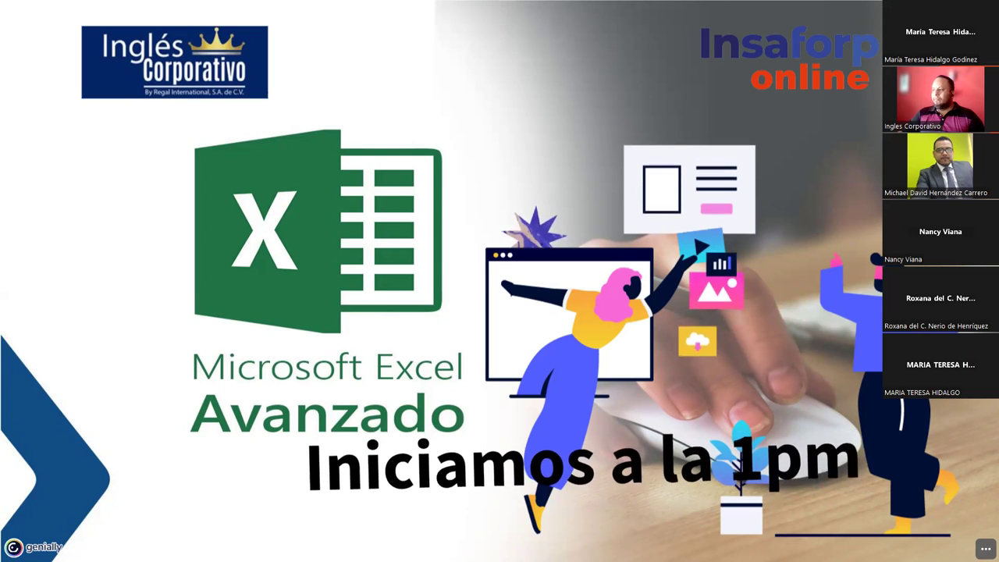
key(Right)
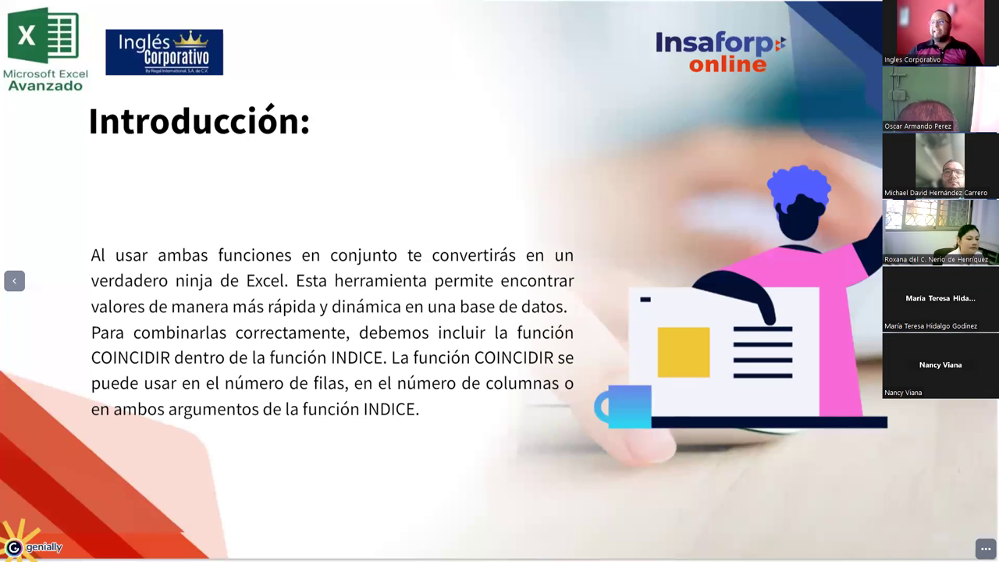
- Highlight 'ninja de Excel', then advance to the slide with the month table and April expenses example
drag(175, 286, 285, 287)
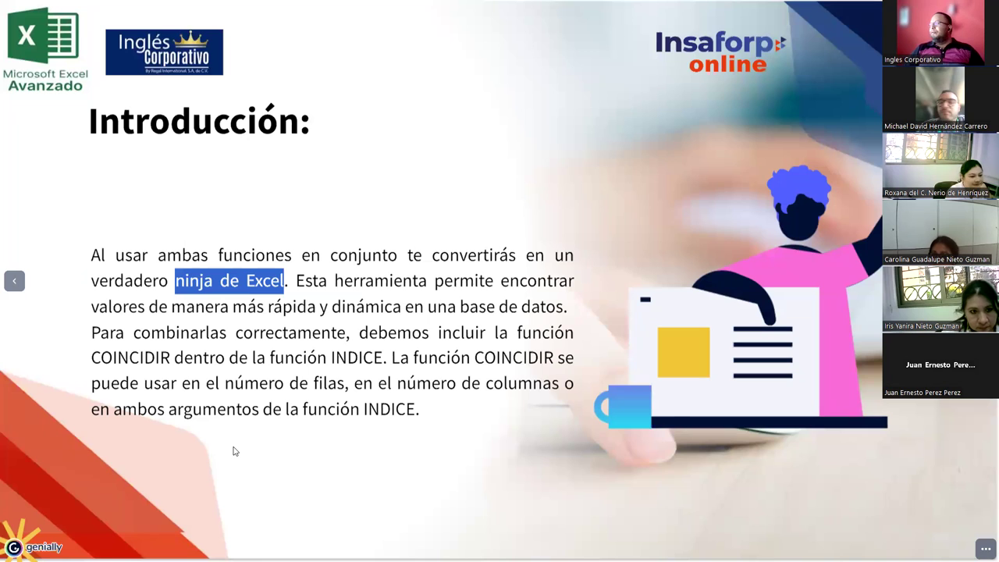
key(Right)
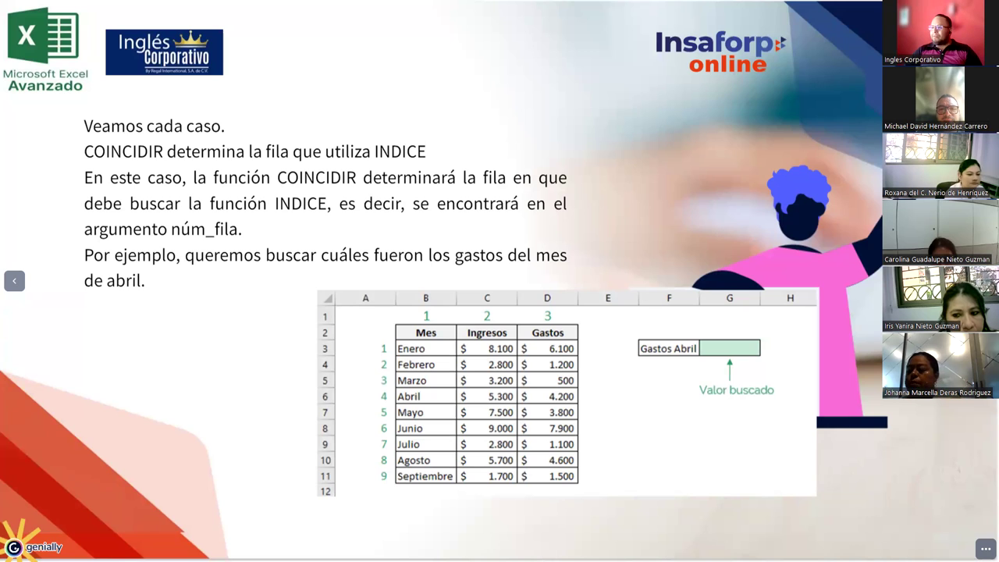
- Advance to the slide where COINCIDIR locates Abril in the month list by exact match
key(Right)
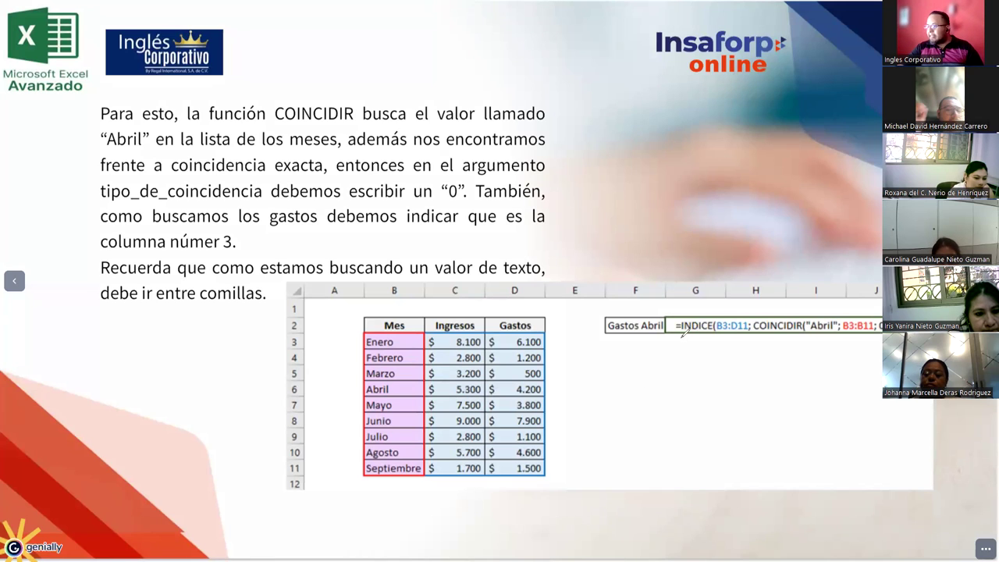
- Mark the formula with a red underline, brackets, an F and a loop above columns H and I
drag(682, 337, 882, 338)
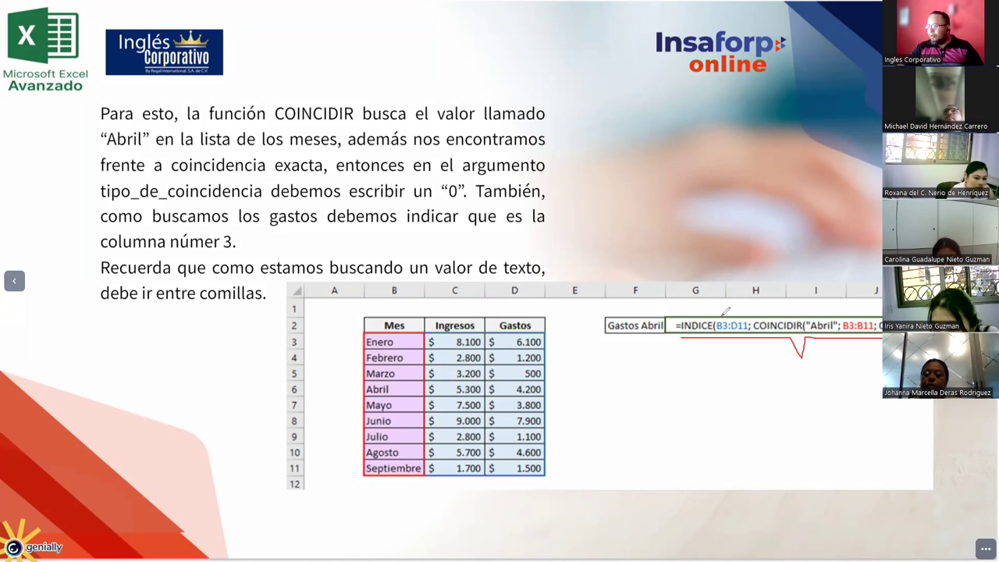
drag(722, 314, 754, 311)
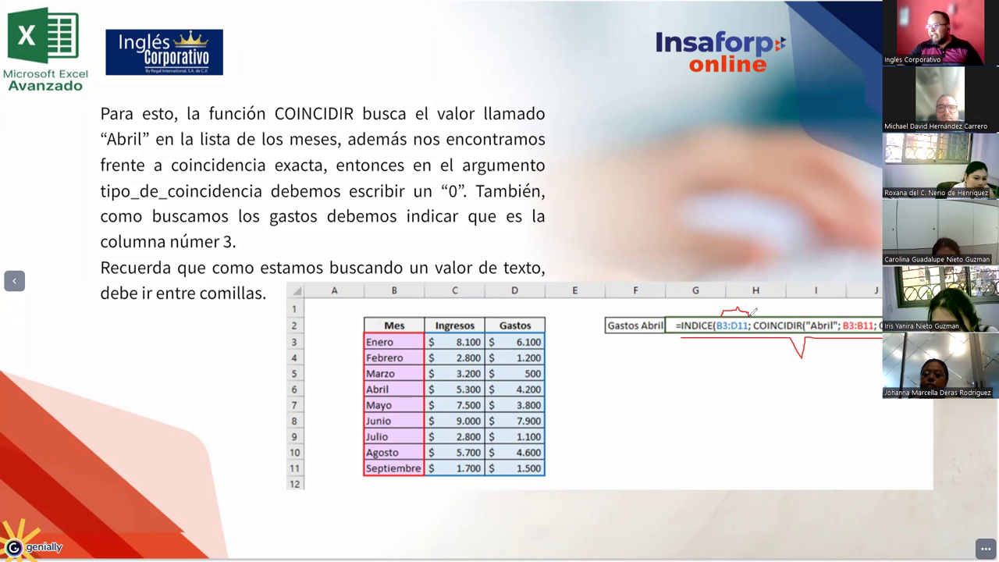
drag(754, 311, 749, 320)
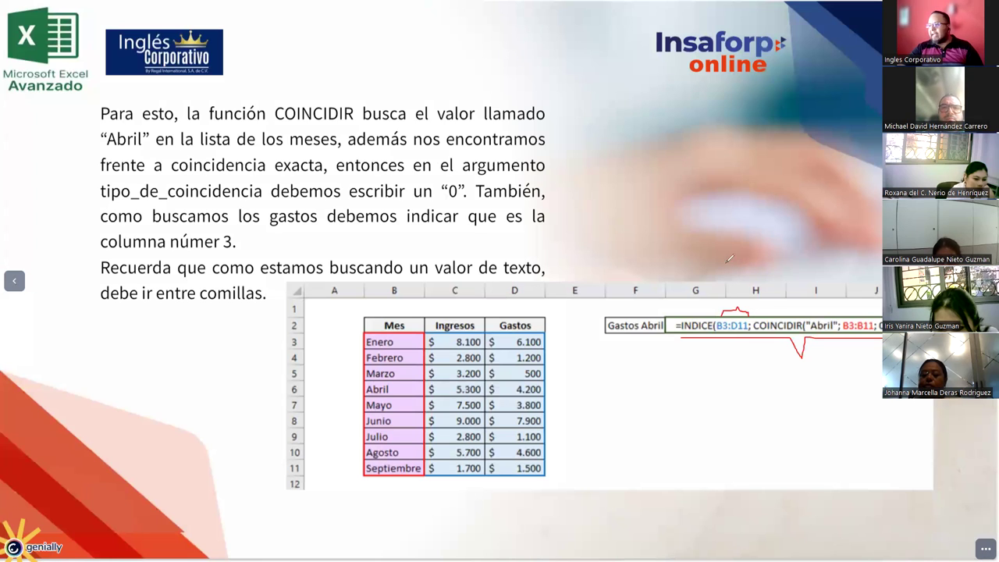
drag(737, 253, 723, 271)
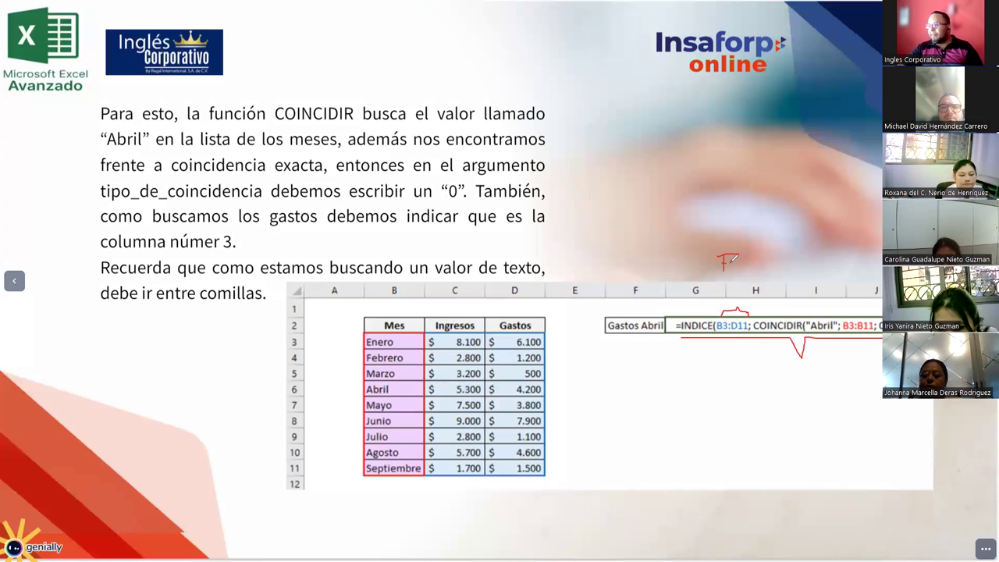
drag(757, 318, 881, 306)
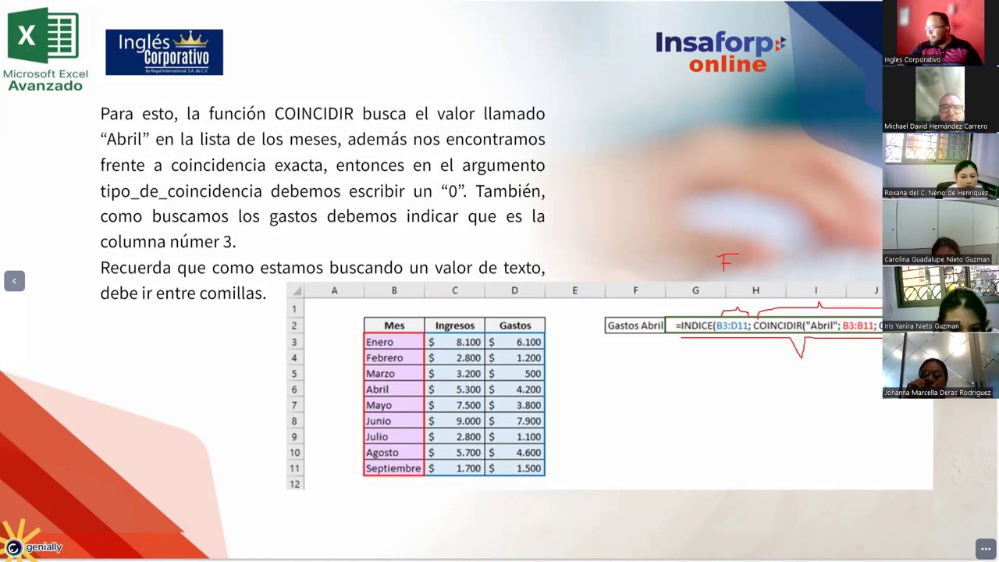
click(776, 314)
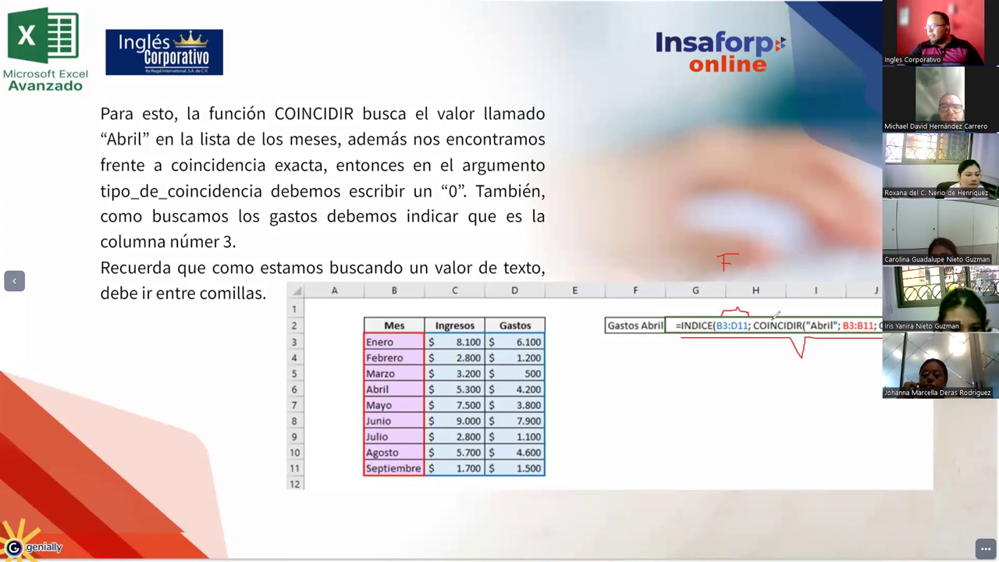
mouse_move(758, 314)
mouse_down()
mouse_move(827, 303)
mouse_move(876, 313)
mouse_up()
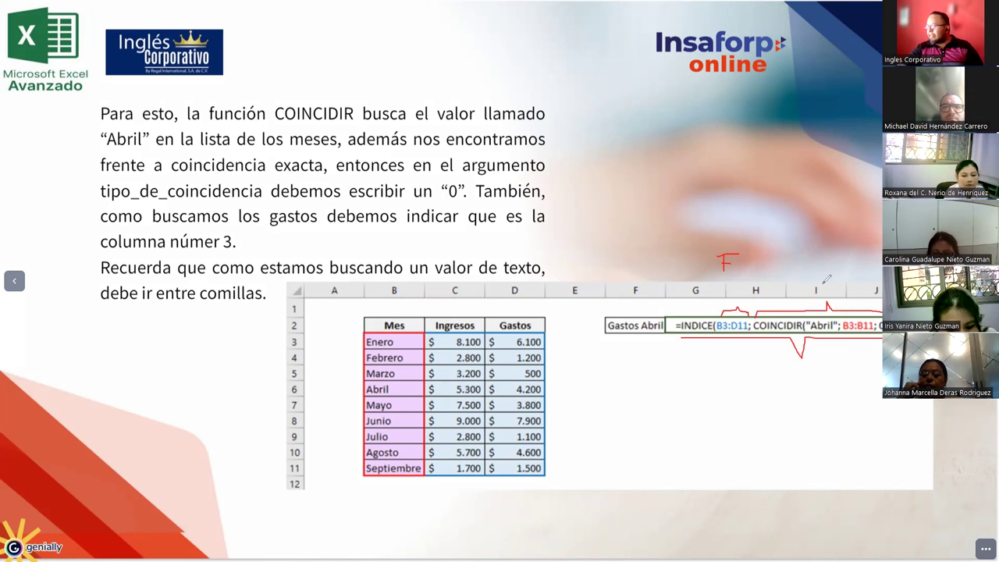
drag(824, 262, 854, 298)
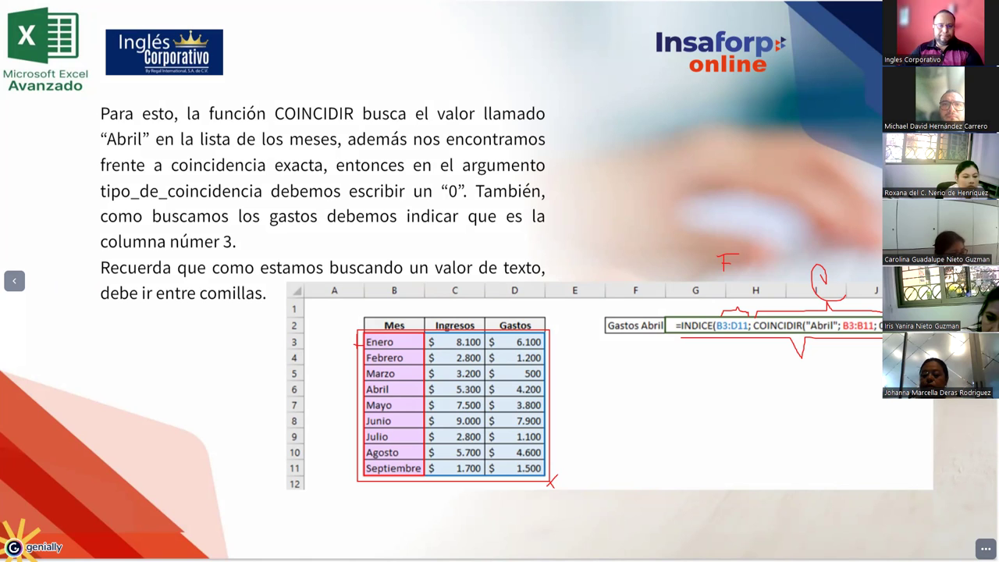
- In the Ejer08 workbook, clear the red ink and begin an =INDICE( formula in cell H2
key(alt+Tab)
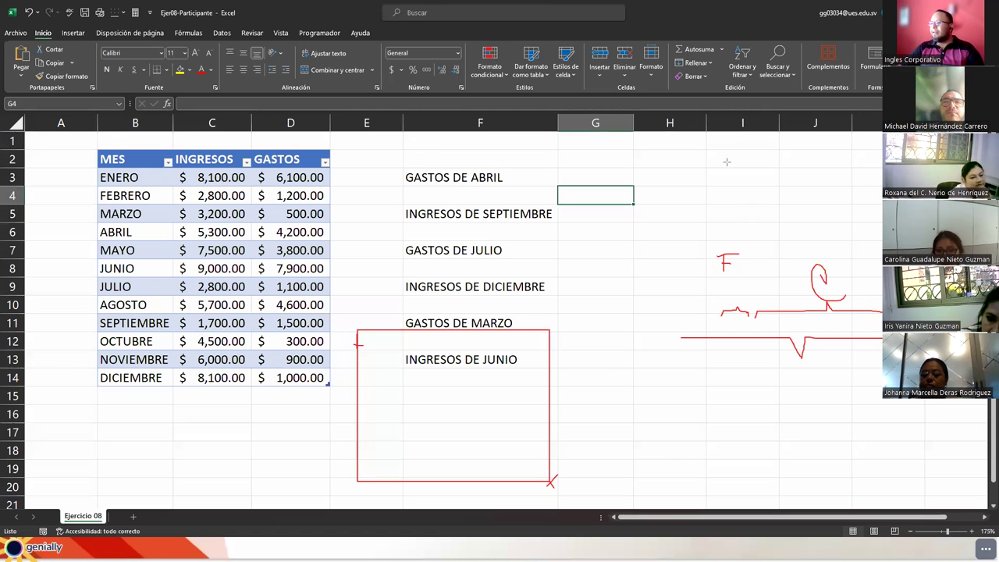
key(Escape)
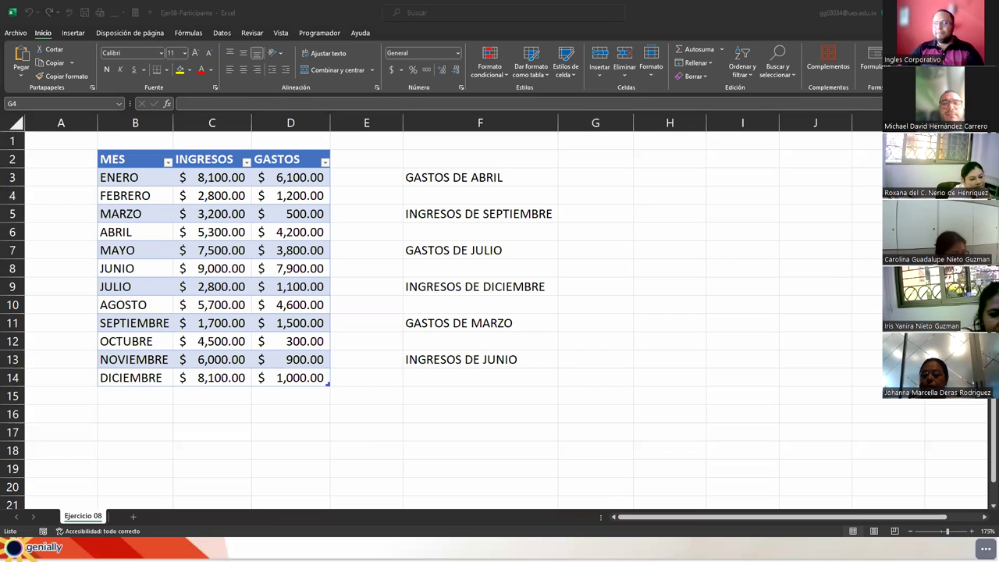
click(652, 164)
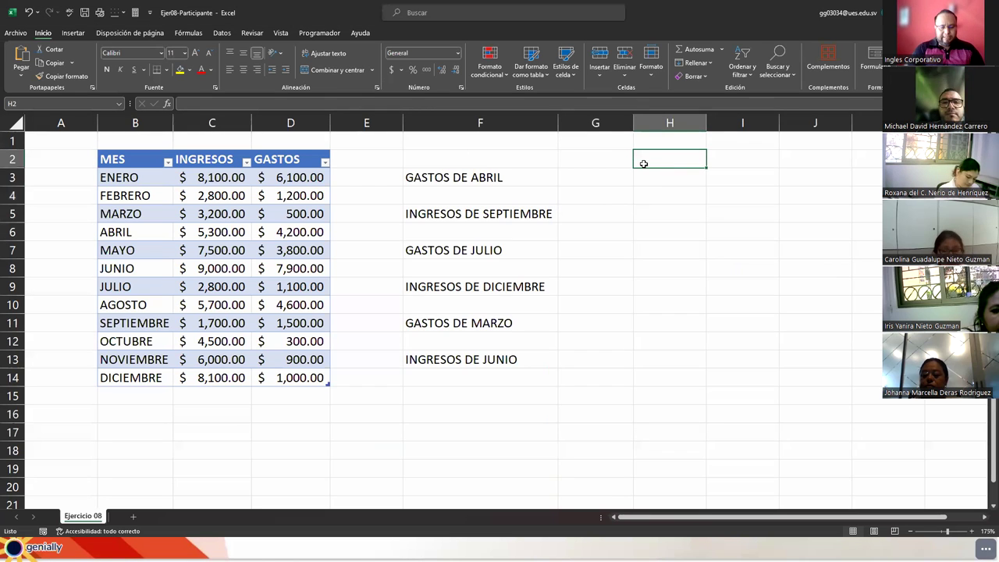
text(=indi)
key(Tab)
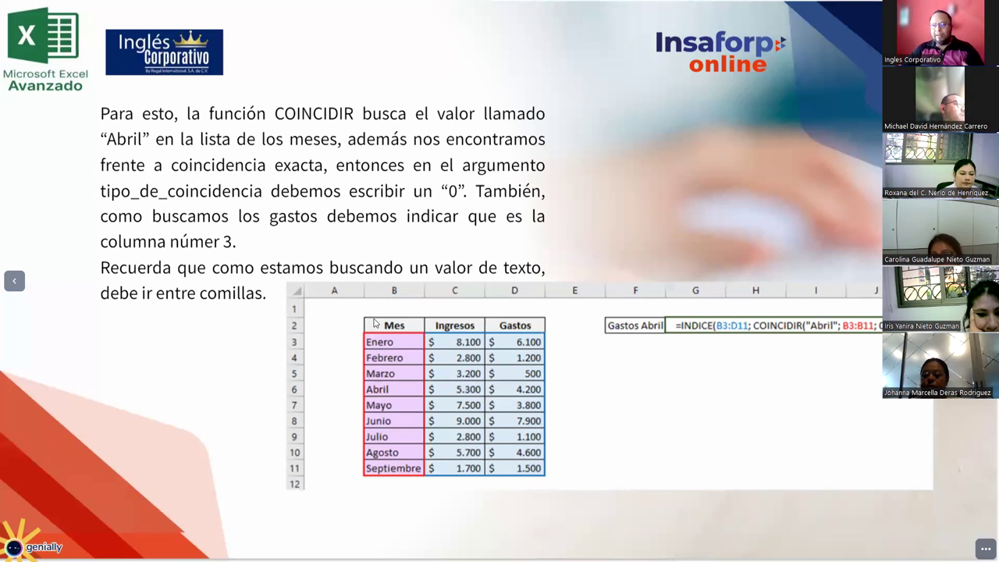
- Highlight the phrase 'columna númer 3.' on the slide
drag(140, 248, 237, 243)
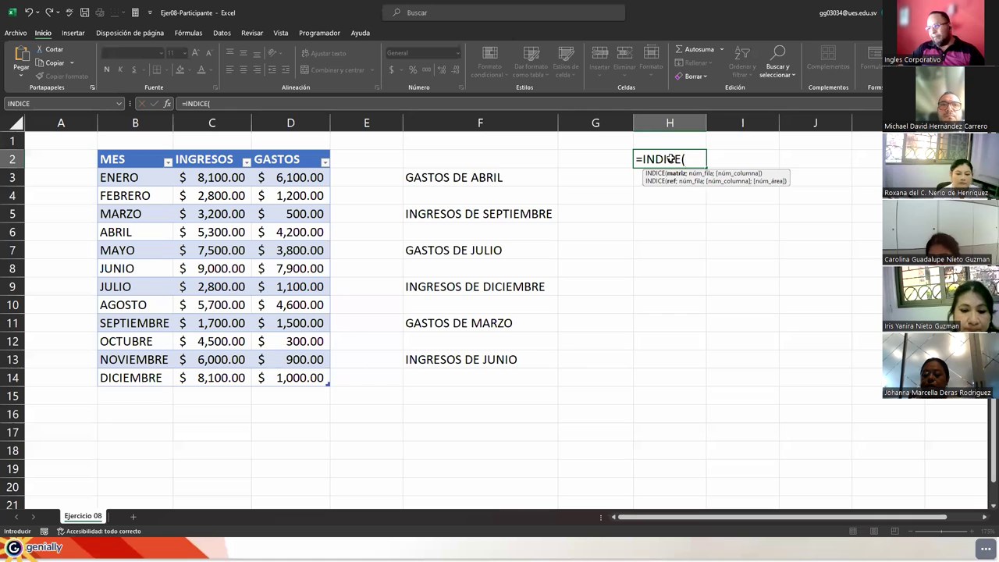
- Discard the INDICE entry in H2 and start =COINCIDIR( there instead
key(Escape)
text(=)
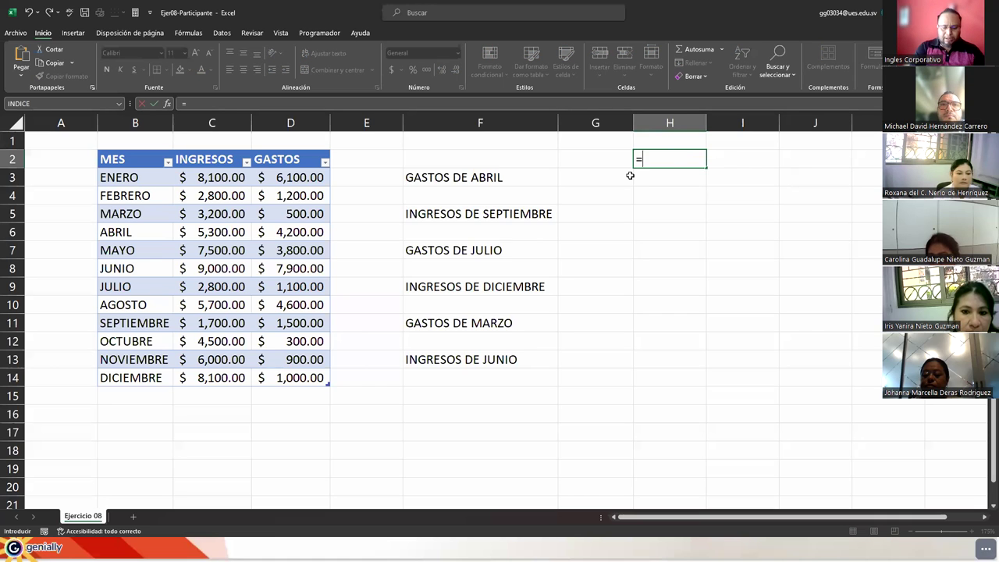
text(COINC)
key(Tab)
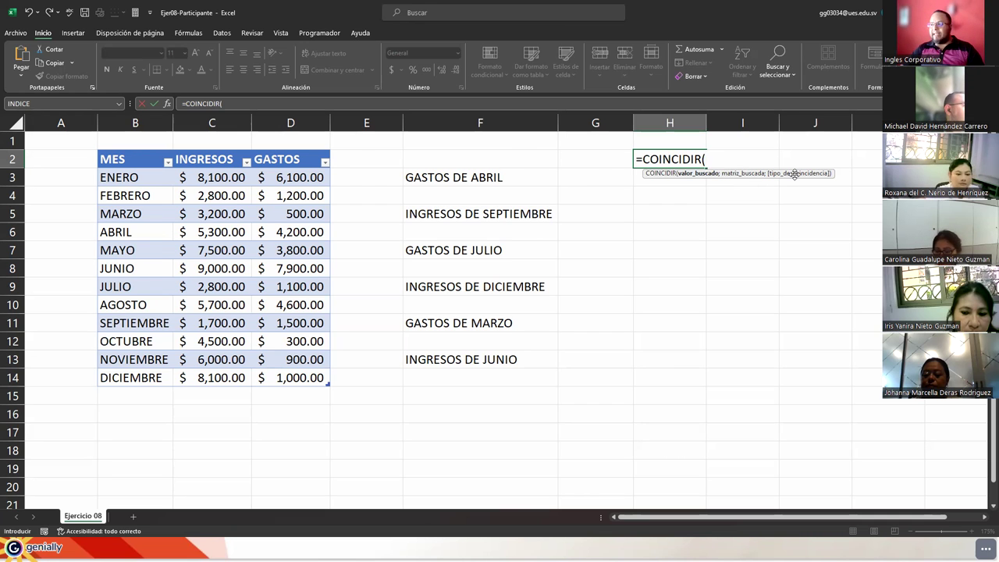
key(alt+Tab)
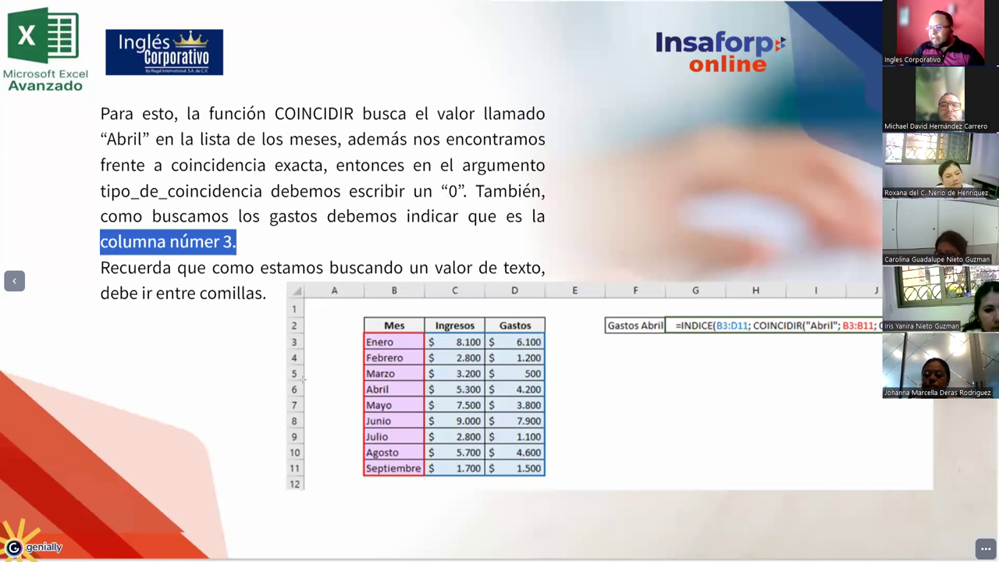
- Box the Abril row, the COINCIDIR part of the formula and the Gastos column in red
drag(351, 381, 565, 395)
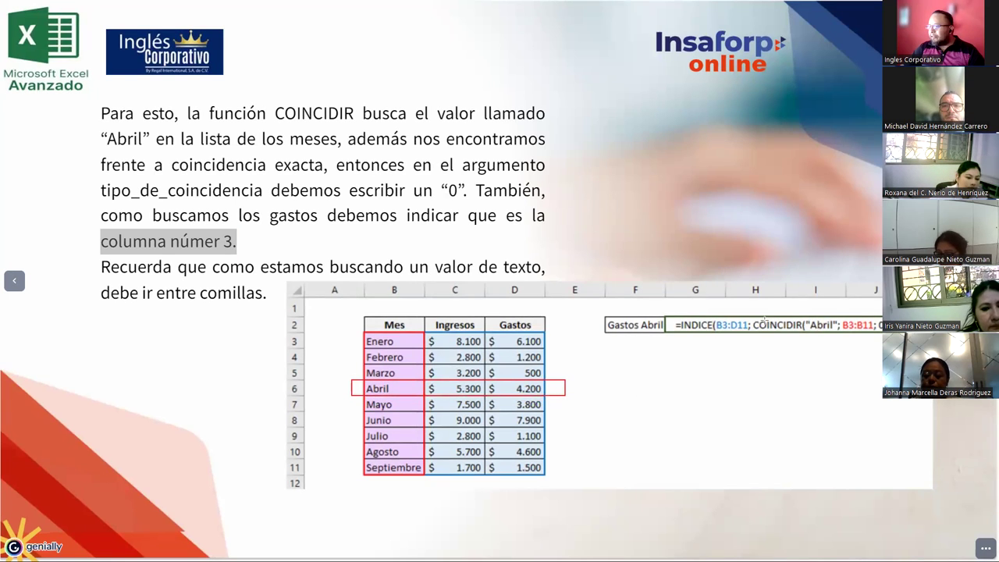
drag(751, 312, 884, 336)
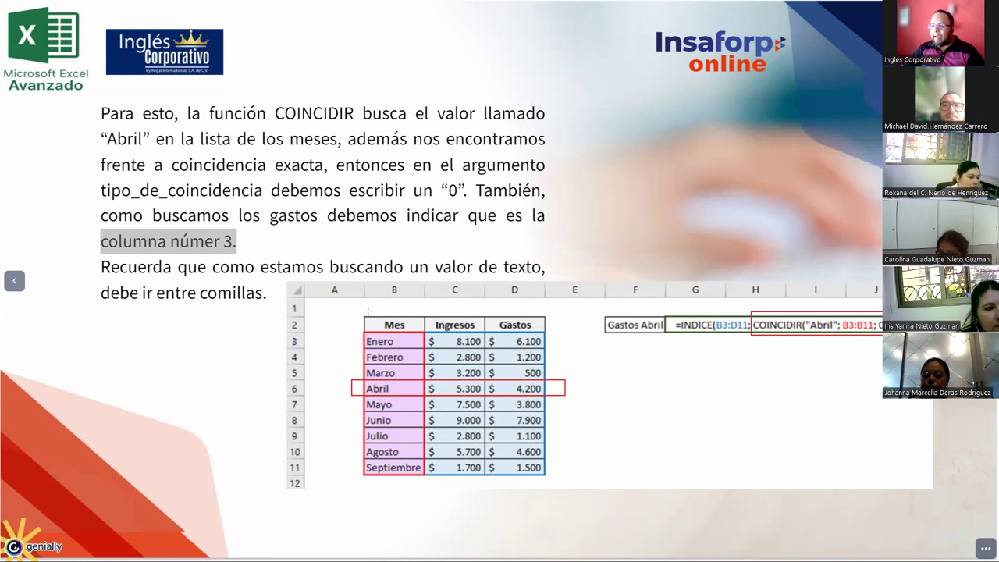
click(460, 311)
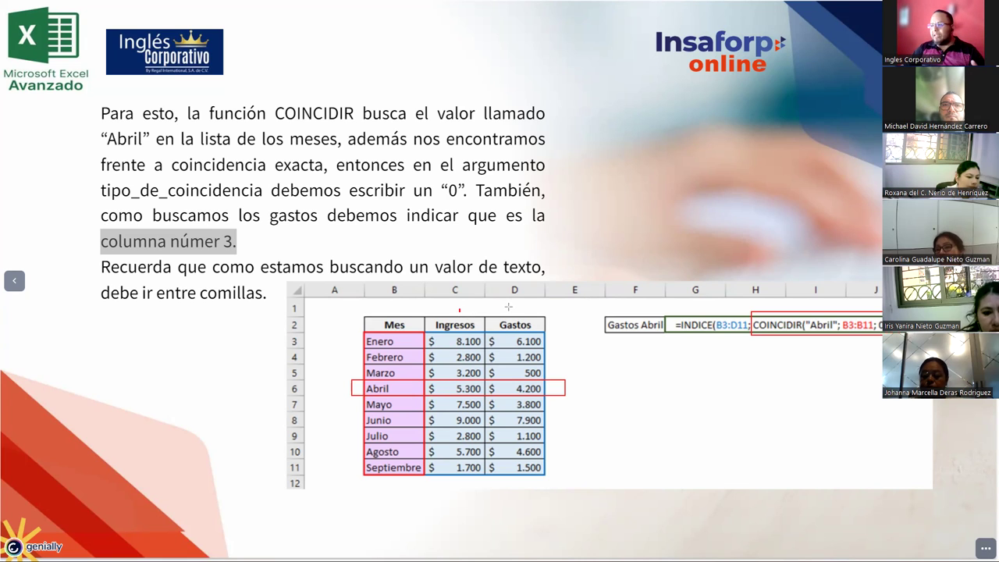
drag(484, 307, 547, 478)
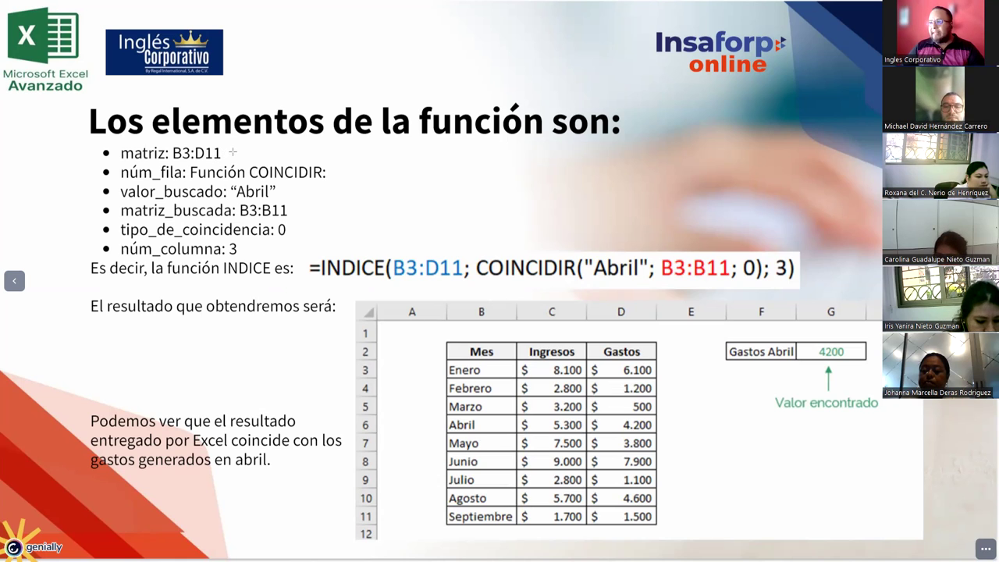
- Draw red arrows linking each argument bullet (matriz, valor_buscado, tipo_de_coincidencia, núm_columna) to the formula
mouse_move(231, 152)
mouse_down()
mouse_move(391, 152)
mouse_move(419, 250)
mouse_up()
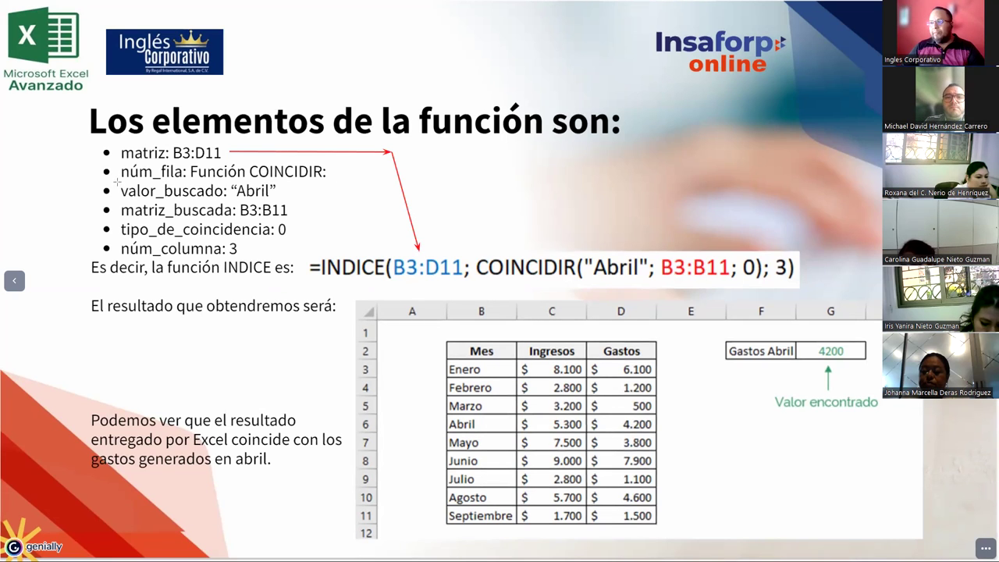
drag(119, 182, 487, 178)
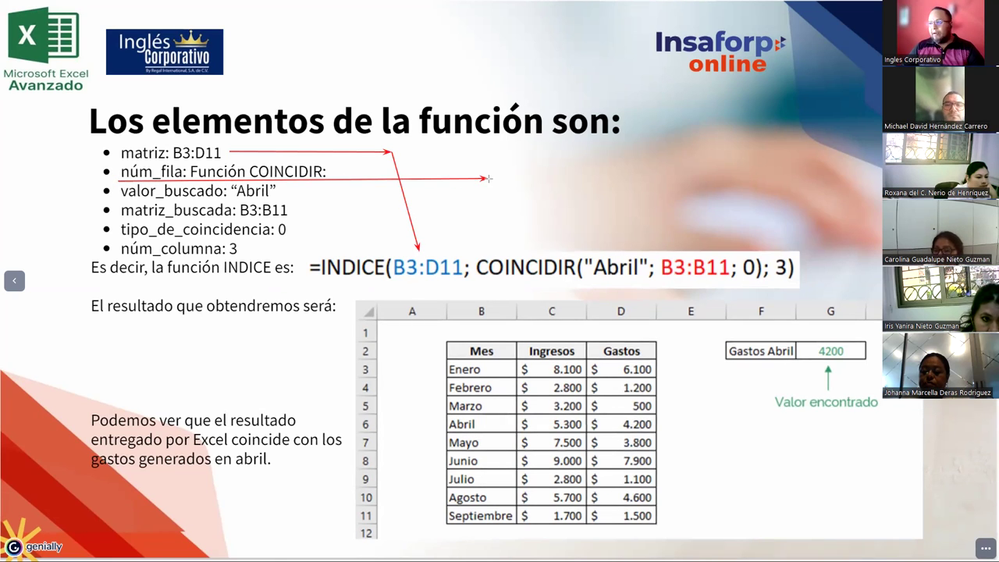
drag(505, 219, 519, 255)
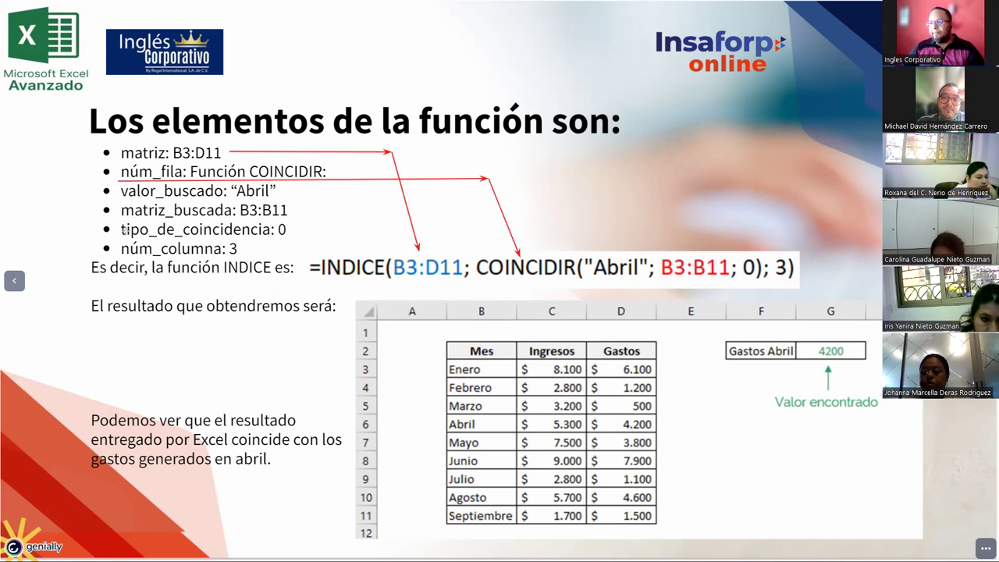
drag(126, 195, 566, 196)
drag(595, 247, 606, 253)
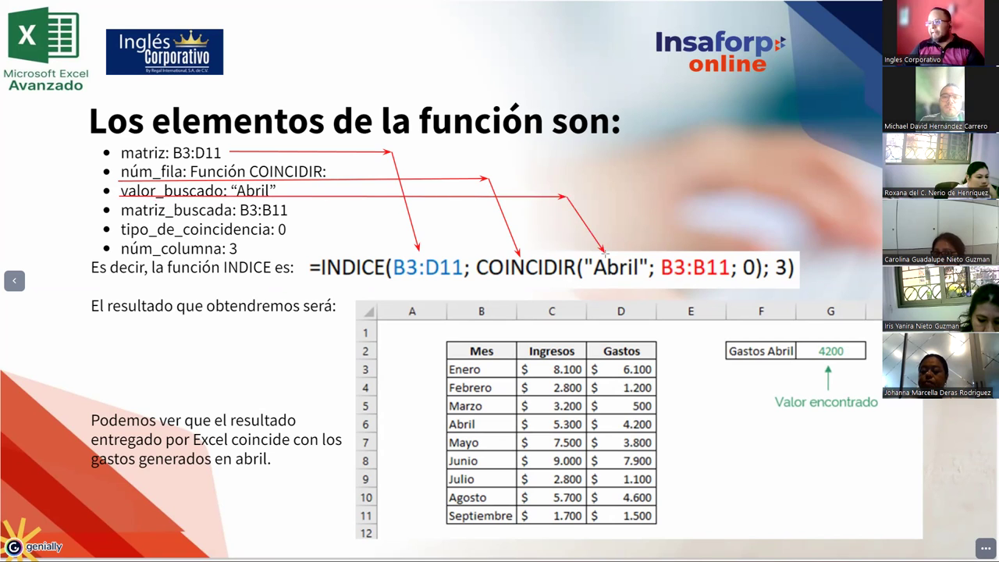
mouse_move(123, 219)
mouse_down()
mouse_move(652, 216)
mouse_move(679, 256)
mouse_up()
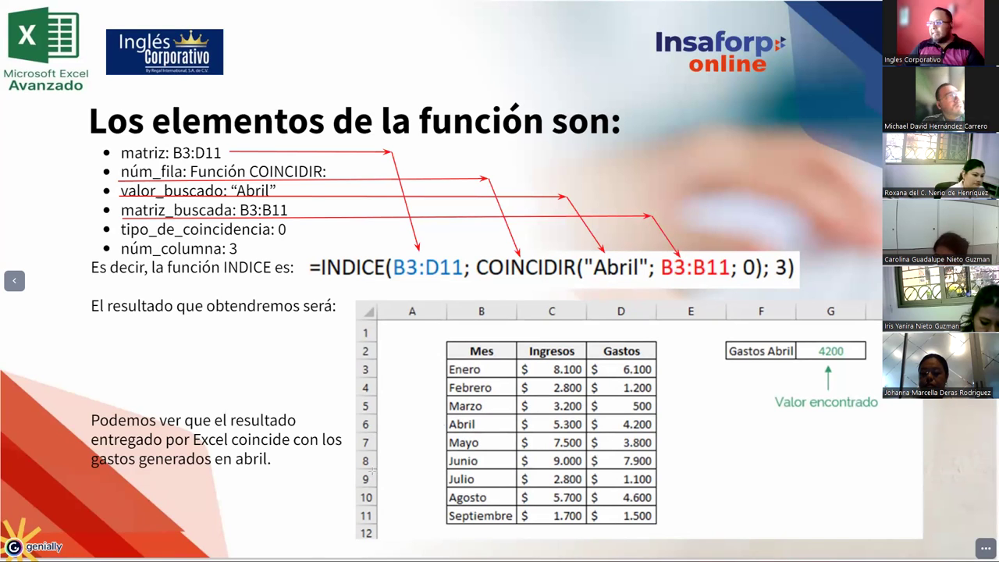
drag(436, 364, 442, 531)
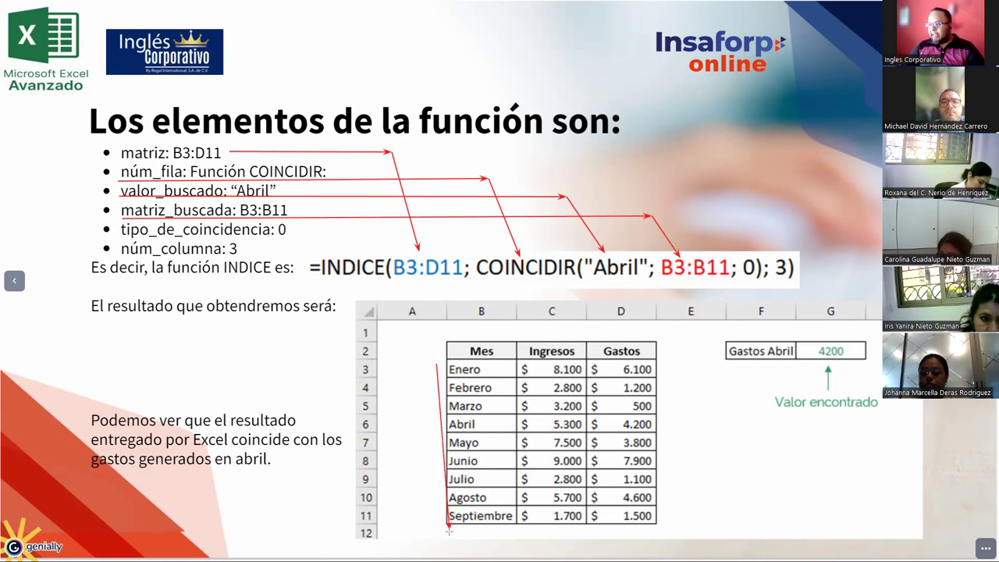
drag(493, 360, 496, 528)
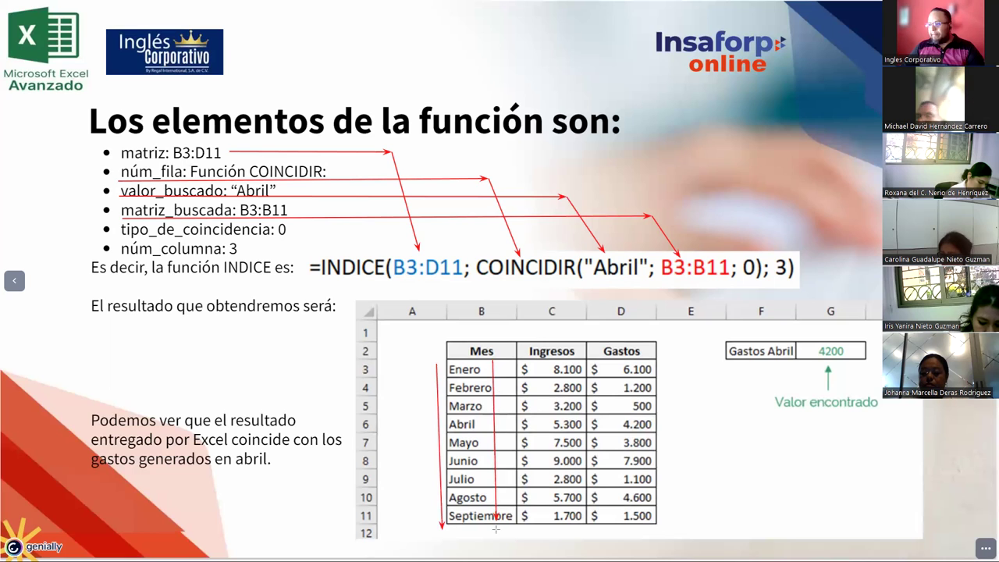
mouse_move(119, 239)
mouse_down()
mouse_move(706, 236)
mouse_move(747, 260)
mouse_up()
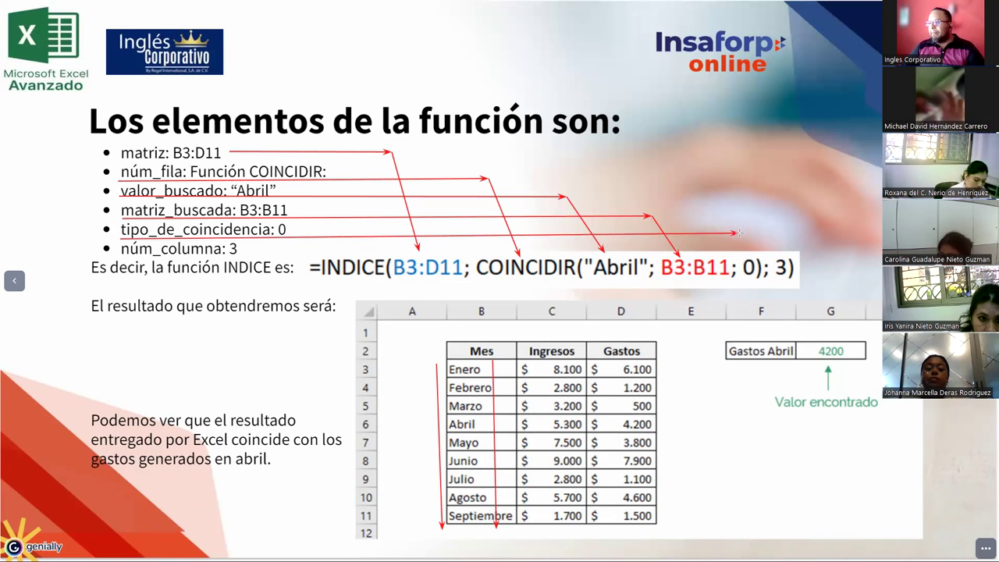
mouse_move(121, 255)
mouse_down()
mouse_move(638, 237)
mouse_move(779, 247)
mouse_move(786, 260)
mouse_up()
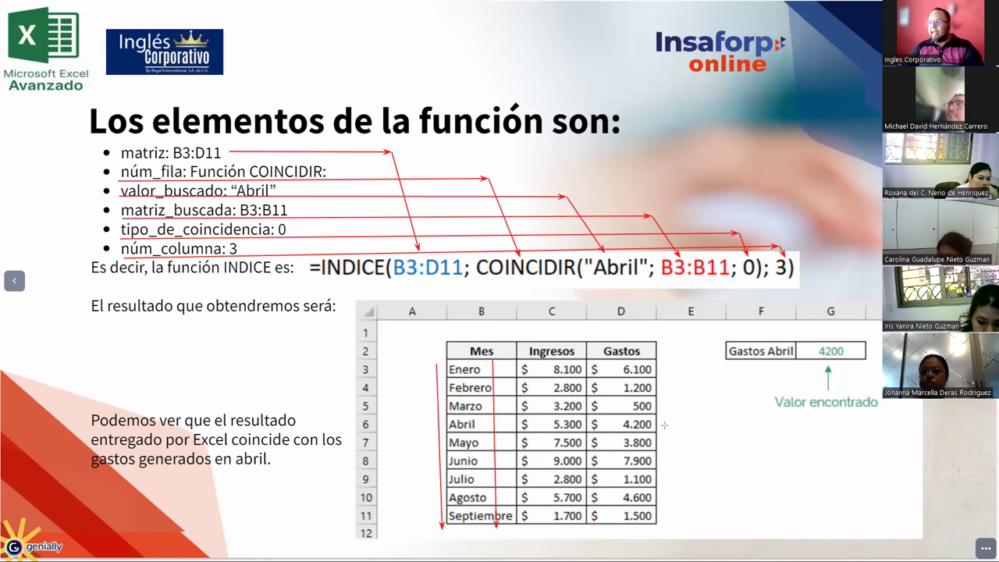
- Trace the Abril row and Gastos column with red arrows to the 4200 result
drag(609, 331, 609, 340)
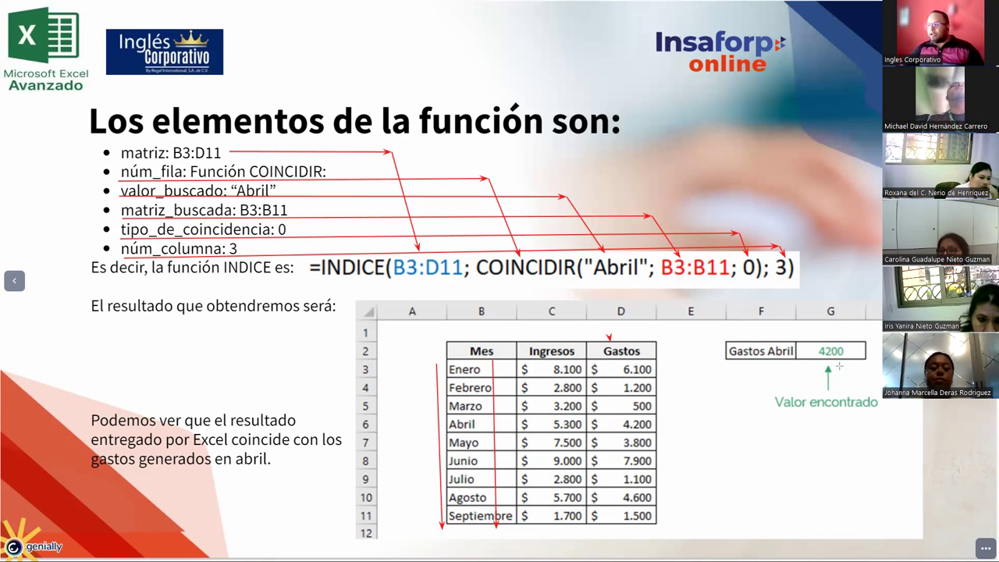
click(810, 323)
drag(817, 336, 817, 341)
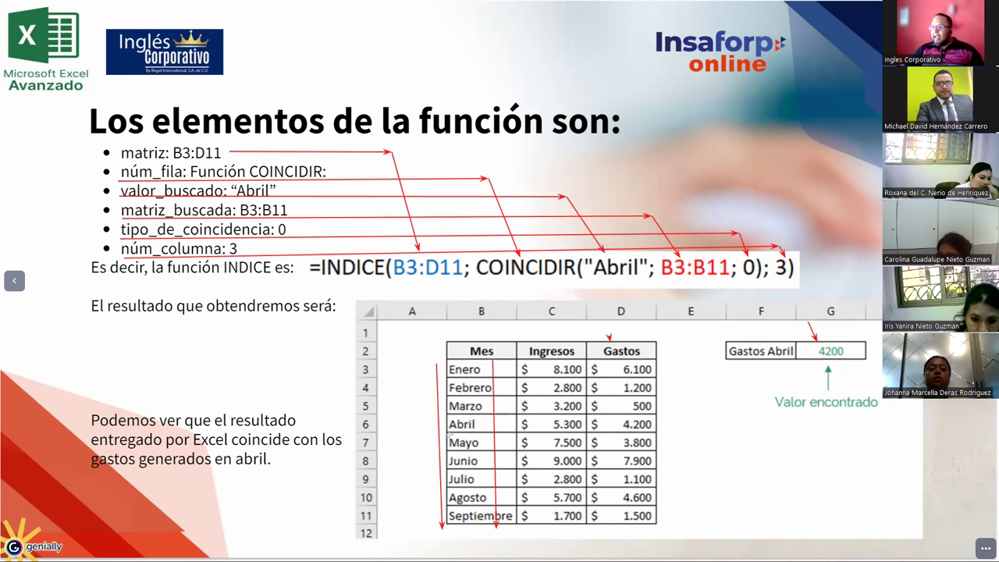
drag(428, 431, 693, 432)
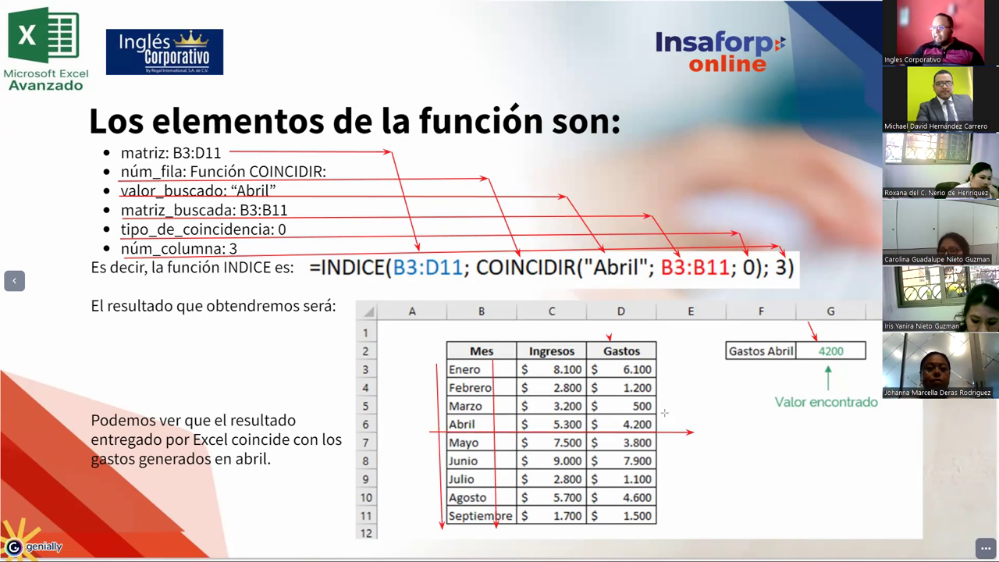
drag(658, 337, 658, 532)
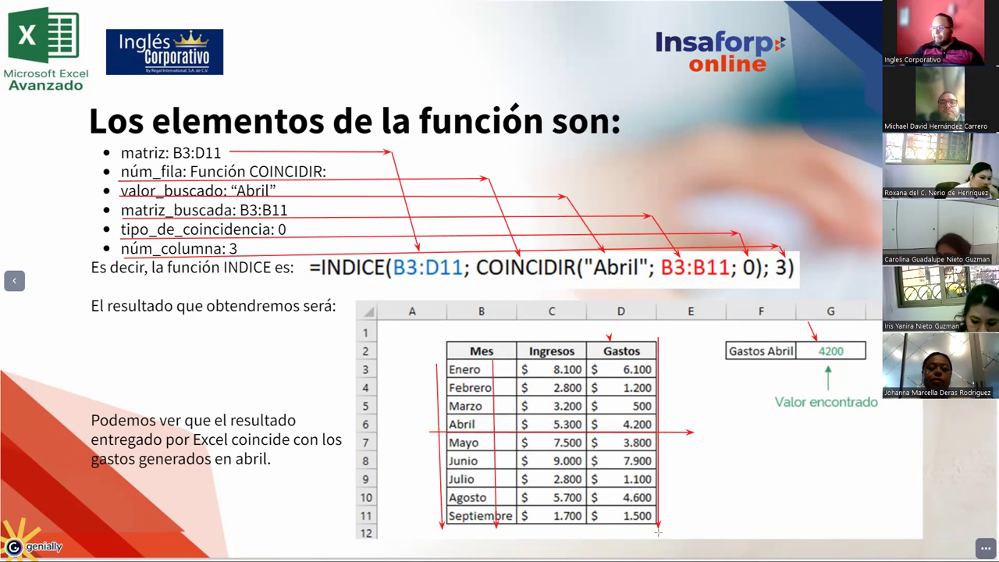
drag(593, 419, 617, 425)
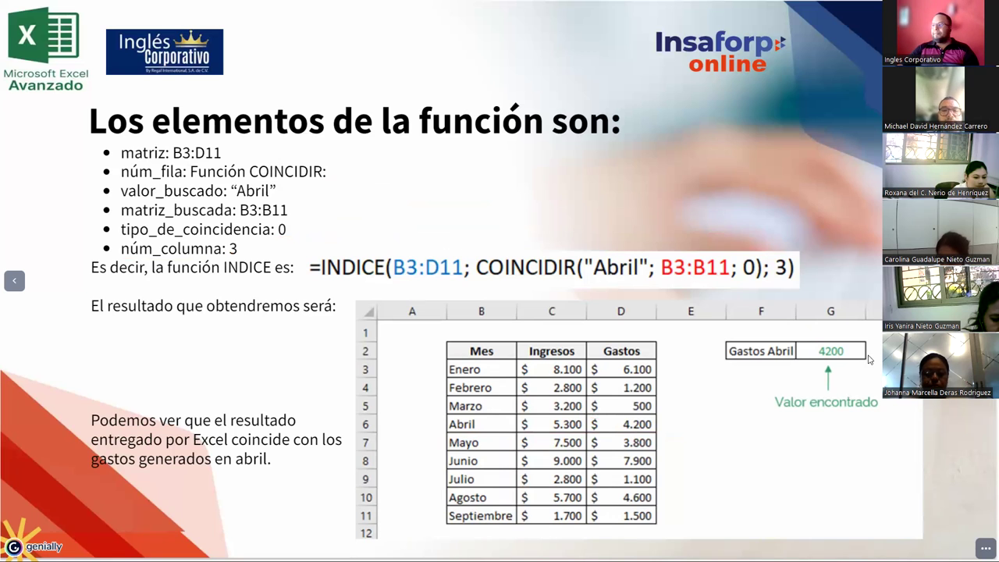
- Step forward to the Ingresos Septiembre slide with =INDICE(B3:D11; 9; COINCIDIR('Ingresos'; B2:D2; 0))
key(Right)
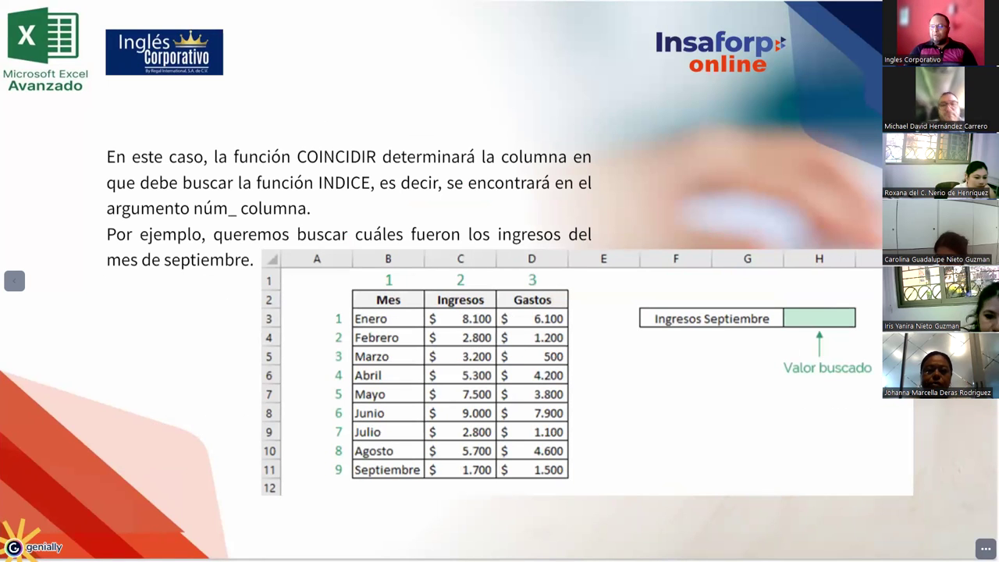
key(Right)
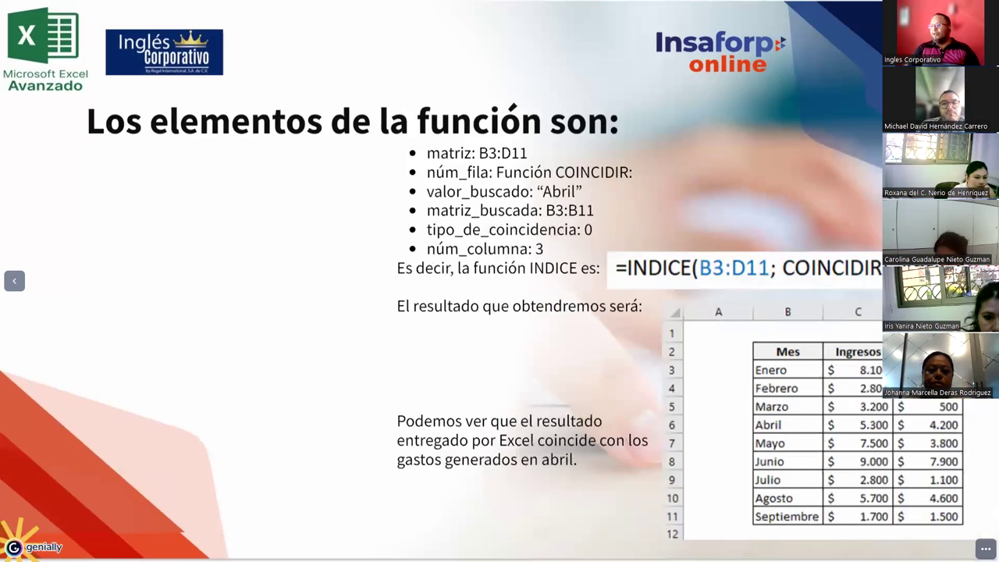
key(Right)
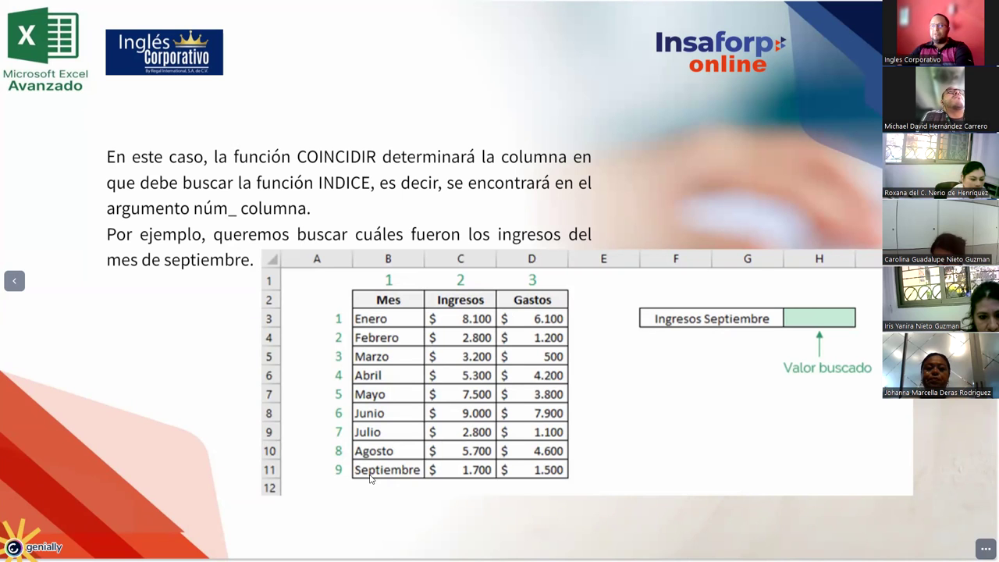
key(Right)
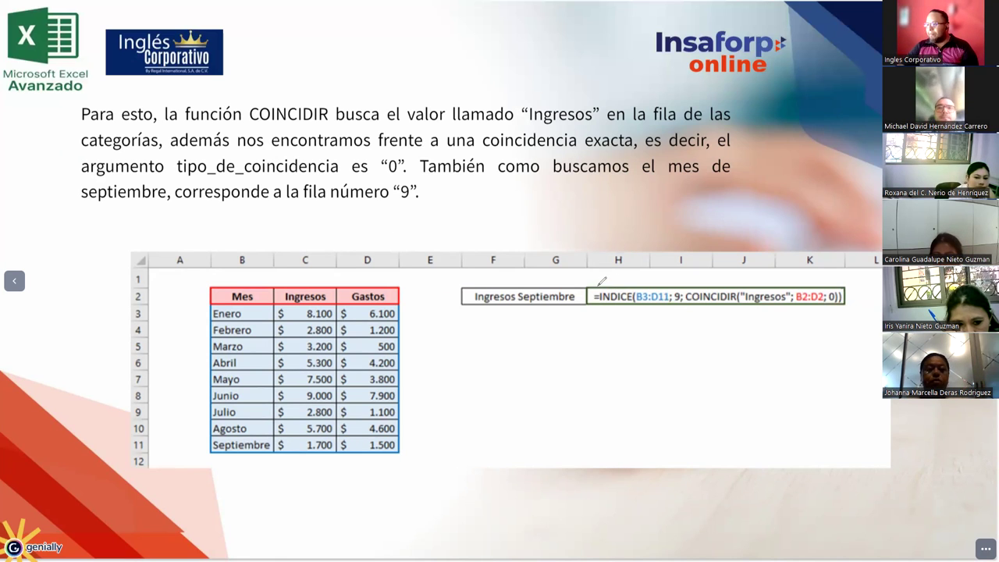
- Mark up the formula's B3:D11 range, row 9, COINCIDIR and B2:D2 in red, and underline the Septiembre row
drag(635, 288, 672, 287)
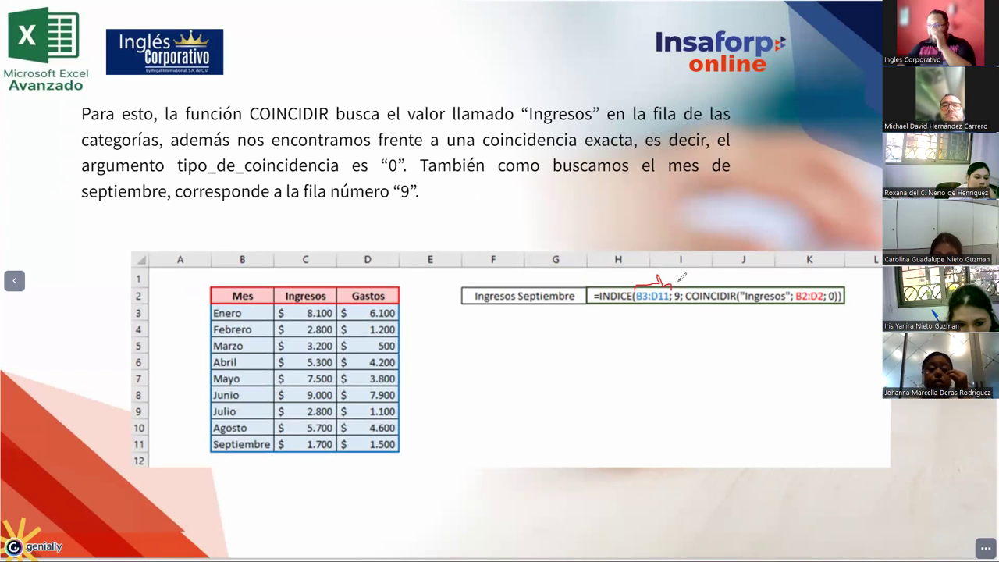
mouse_move(677, 286)
mouse_down()
mouse_move(729, 207)
mouse_move(727, 216)
mouse_up()
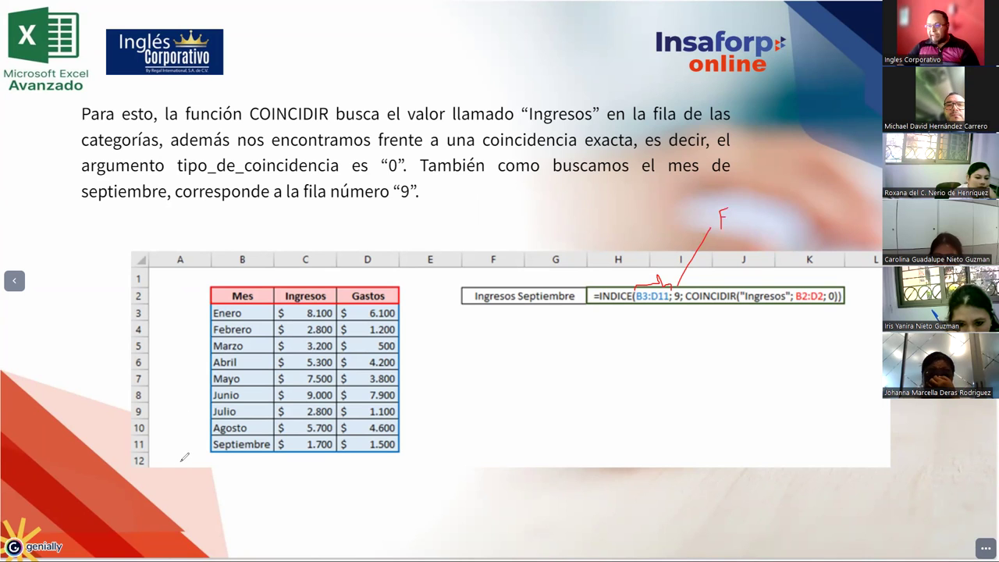
drag(184, 449, 428, 449)
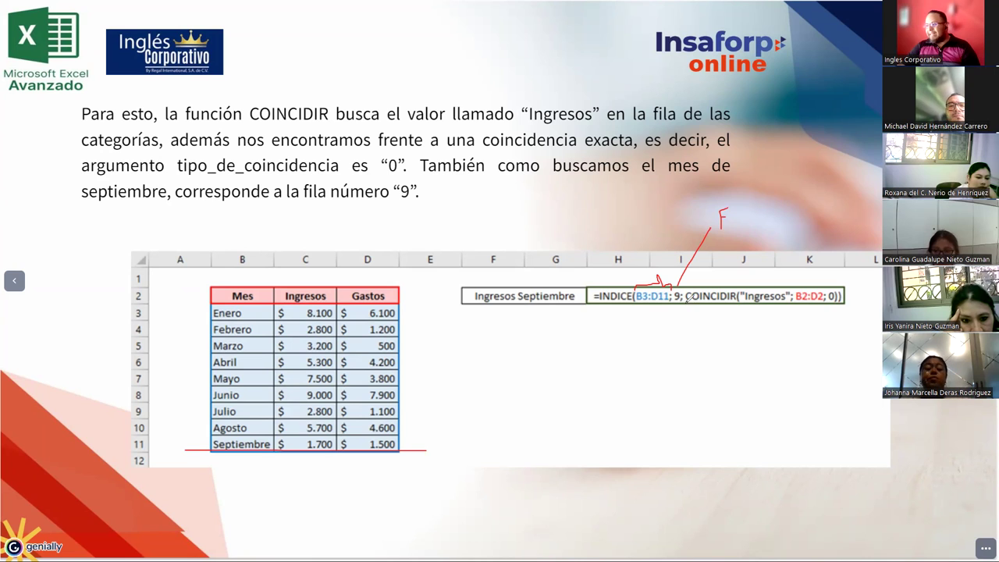
mouse_move(694, 285)
mouse_down()
mouse_move(842, 276)
mouse_move(841, 285)
mouse_up()
drag(755, 237, 813, 245)
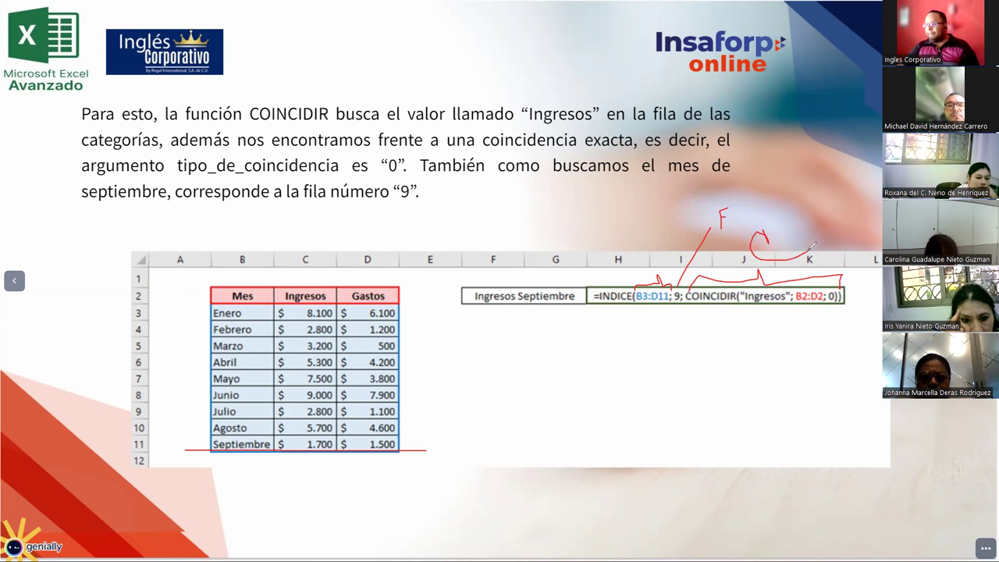
drag(690, 313, 738, 309)
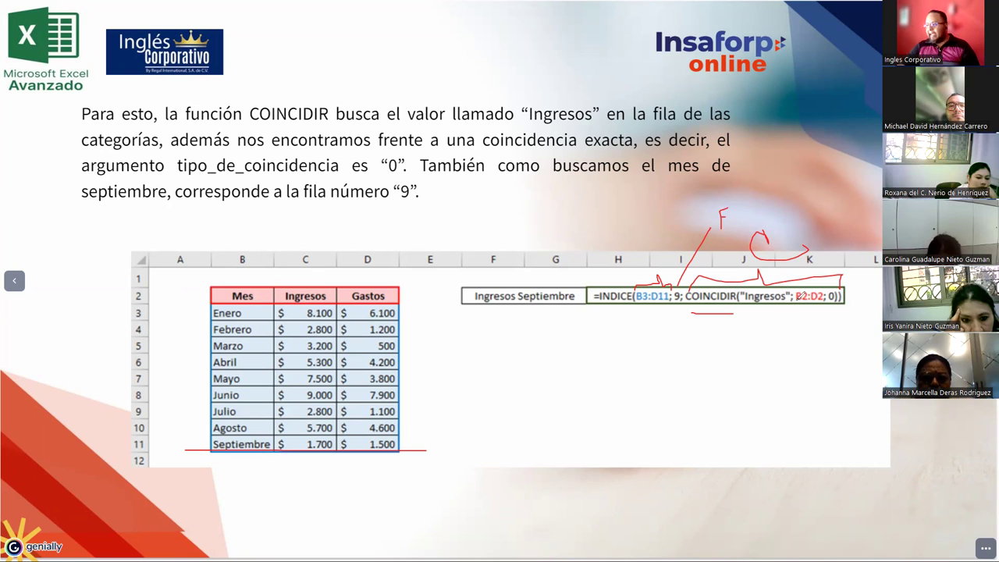
drag(794, 309, 816, 306)
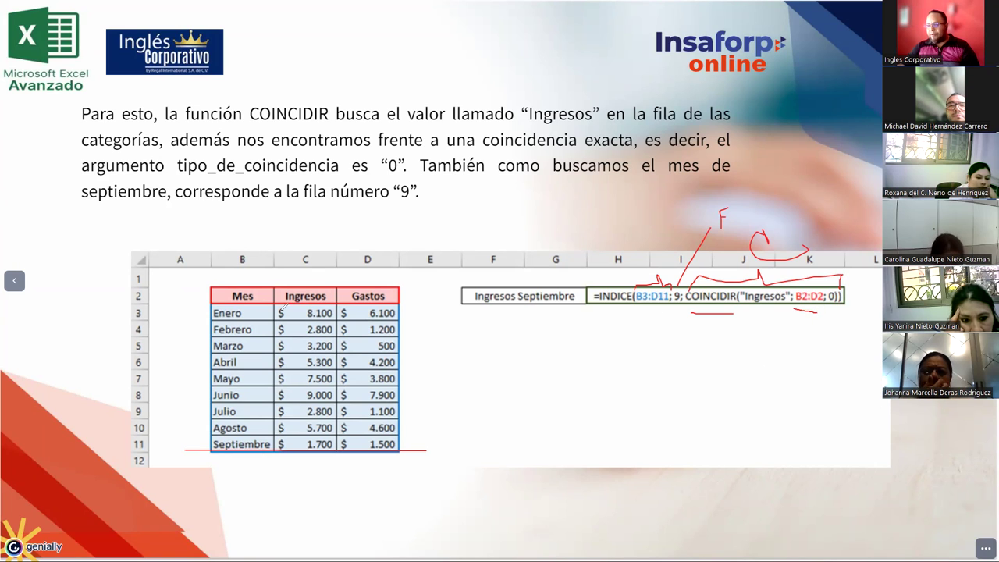
- Circle the header row, underline "Ingresos" in the formula, and trace column C down to box 1.700
mouse_move(219, 282)
mouse_down()
mouse_move(409, 283)
mouse_move(225, 276)
mouse_up()
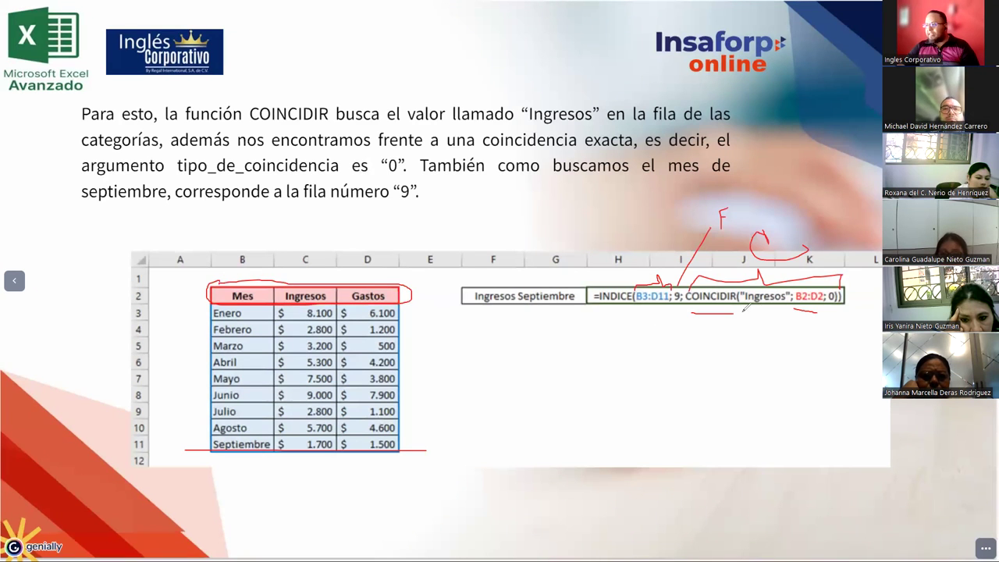
drag(743, 310, 785, 308)
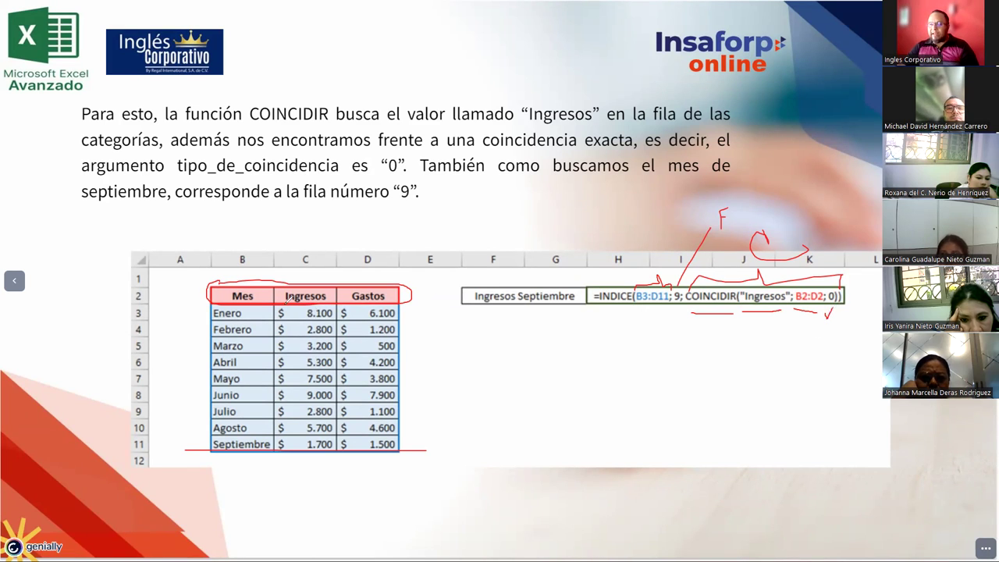
drag(327, 257, 312, 285)
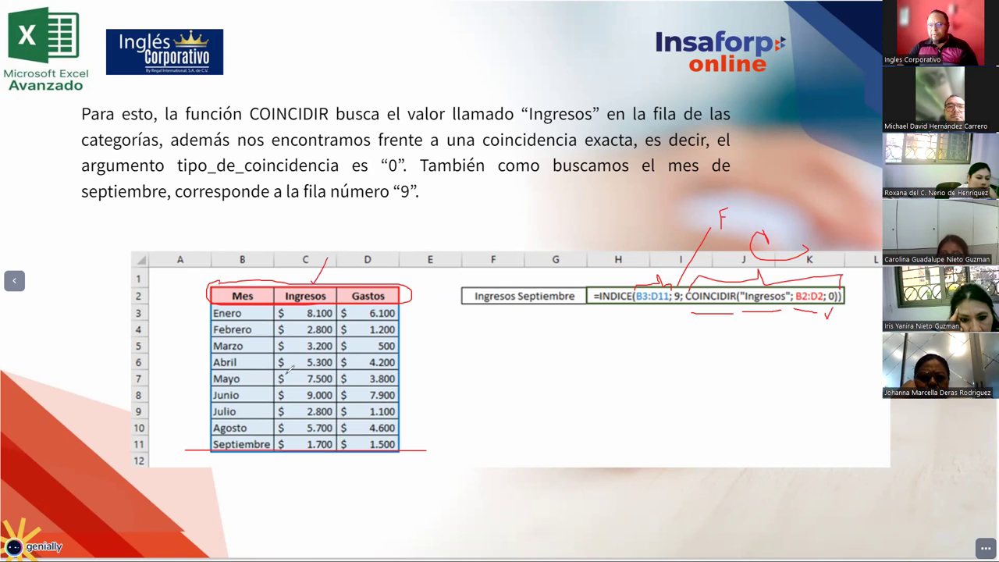
drag(339, 340, 338, 406)
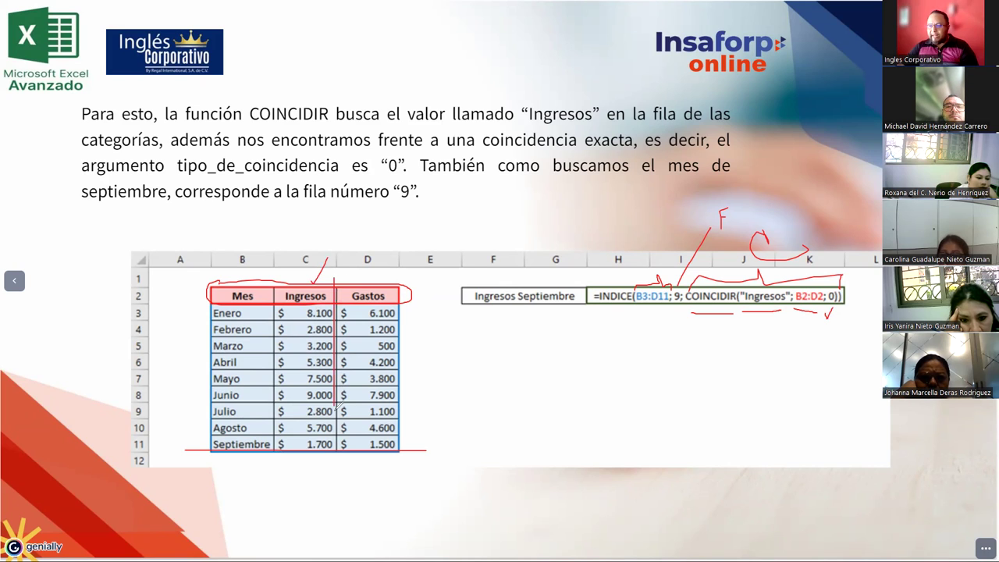
drag(276, 436, 340, 434)
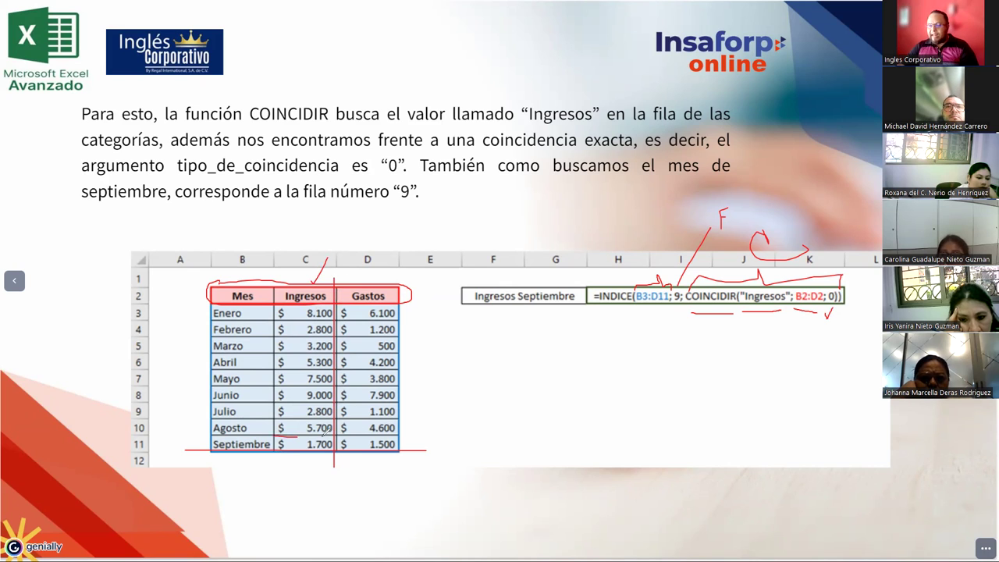
drag(280, 443, 338, 429)
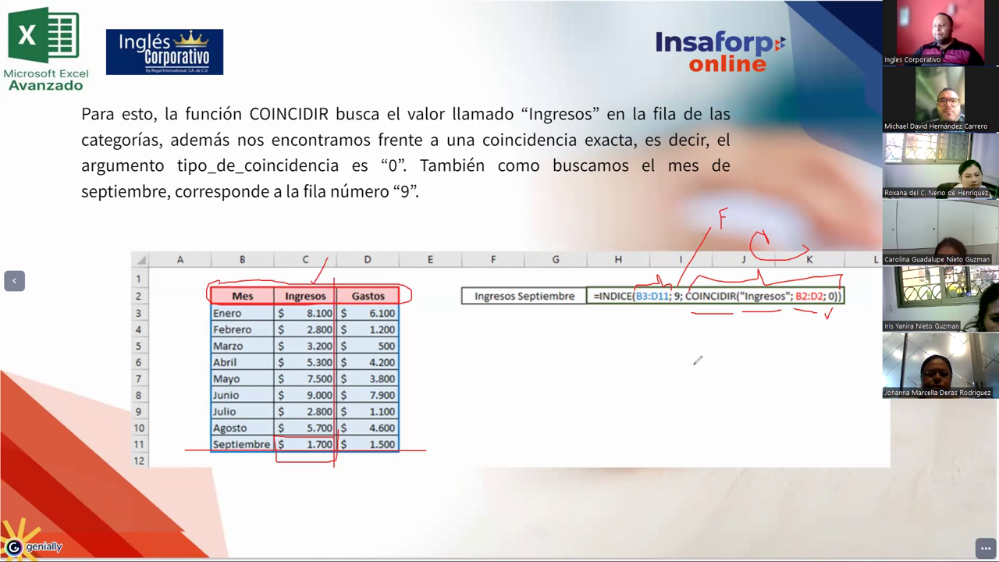
- Mark the row number 9 in the formula and add a short mark beneath it
mouse_move(678, 279)
mouse_down()
mouse_move(674, 317)
mouse_move(678, 305)
mouse_up()
drag(644, 335, 661, 327)
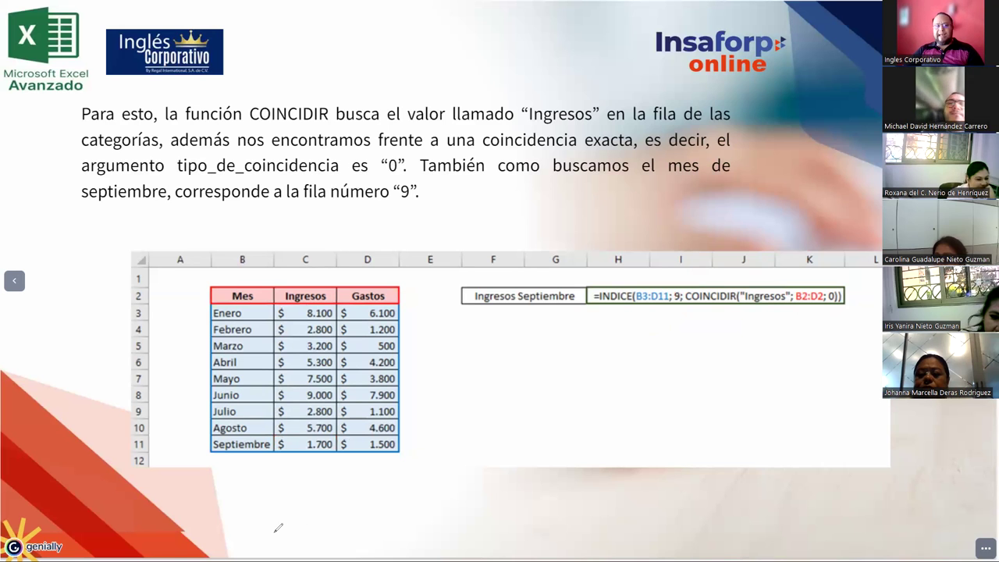
- Switch back to the Ejer08 workbook in Excel and cancel the unfinished COINCIDIR entry in H2
key(alt+Tab)
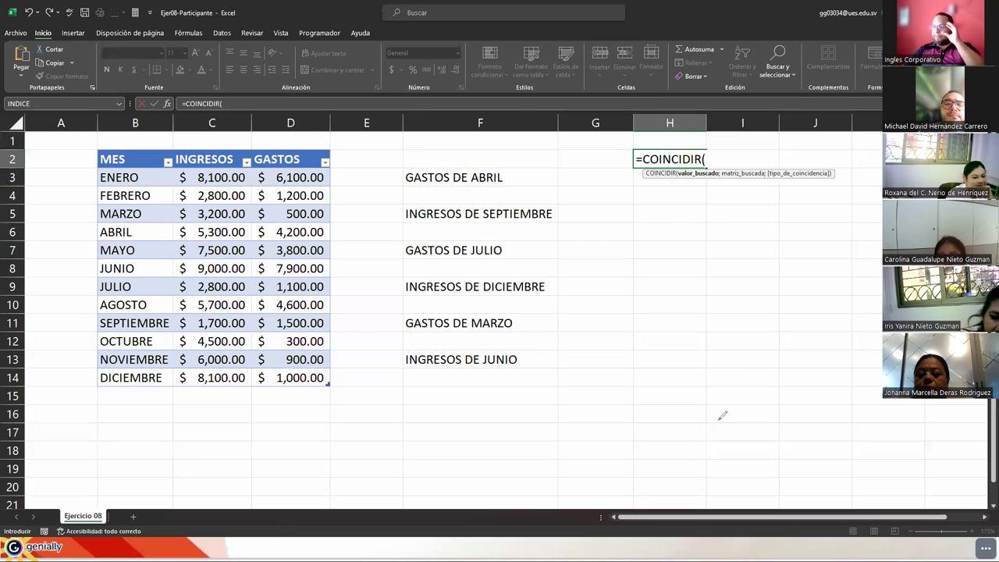
key(Escape)
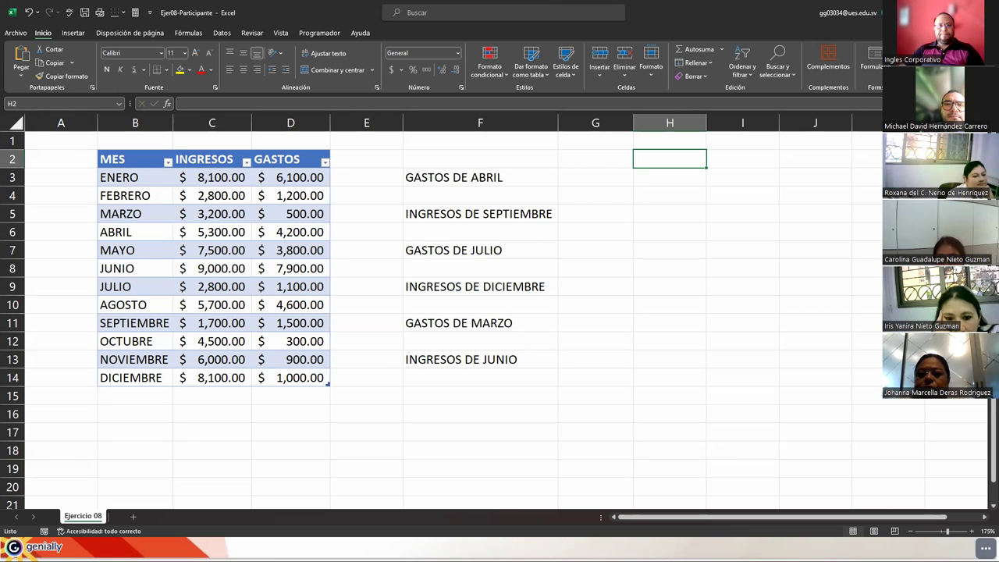
key(F2)
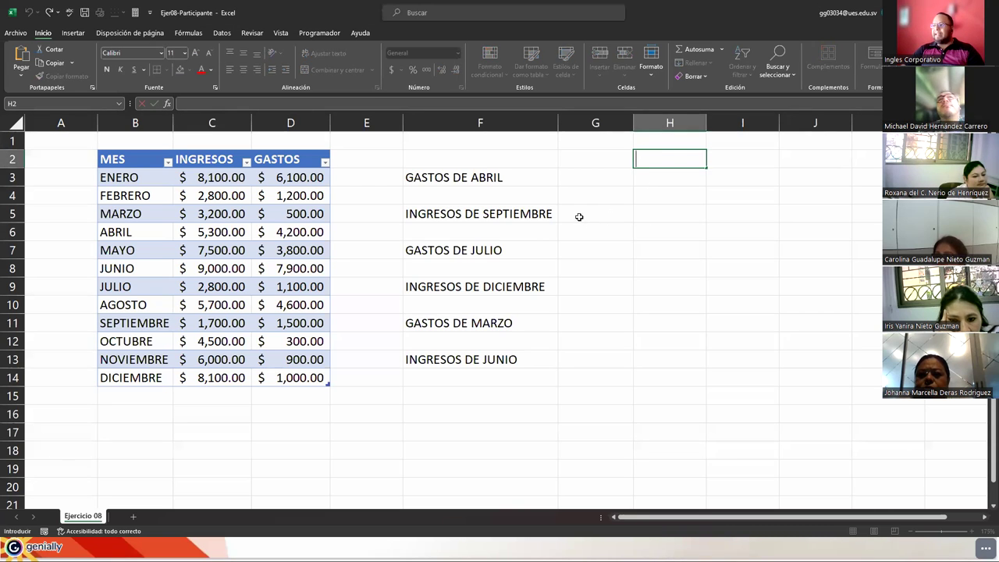
- Highlight the month table from ENERO to DICIEMBRE, then select G5 for the September income
click(578, 216)
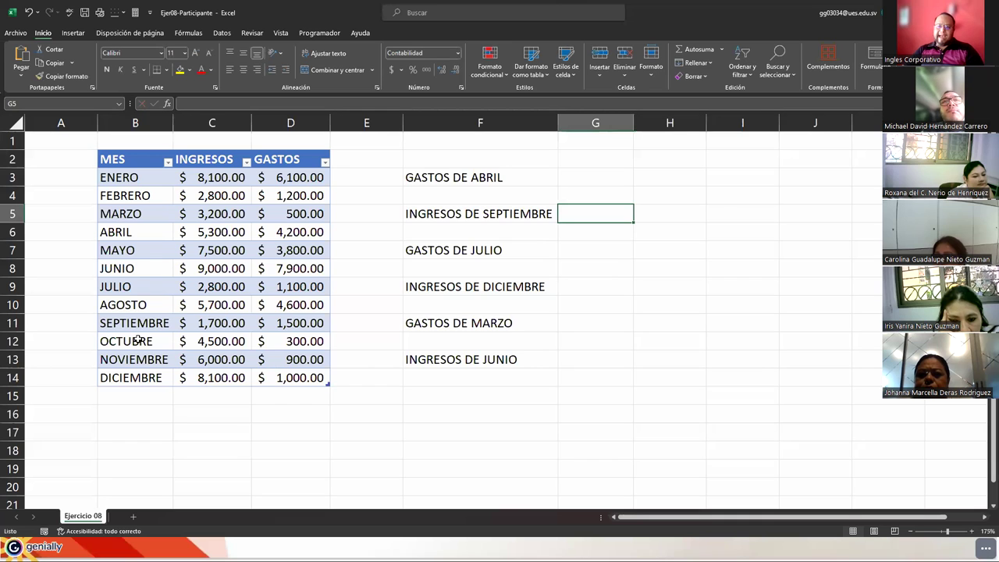
drag(124, 179, 129, 322)
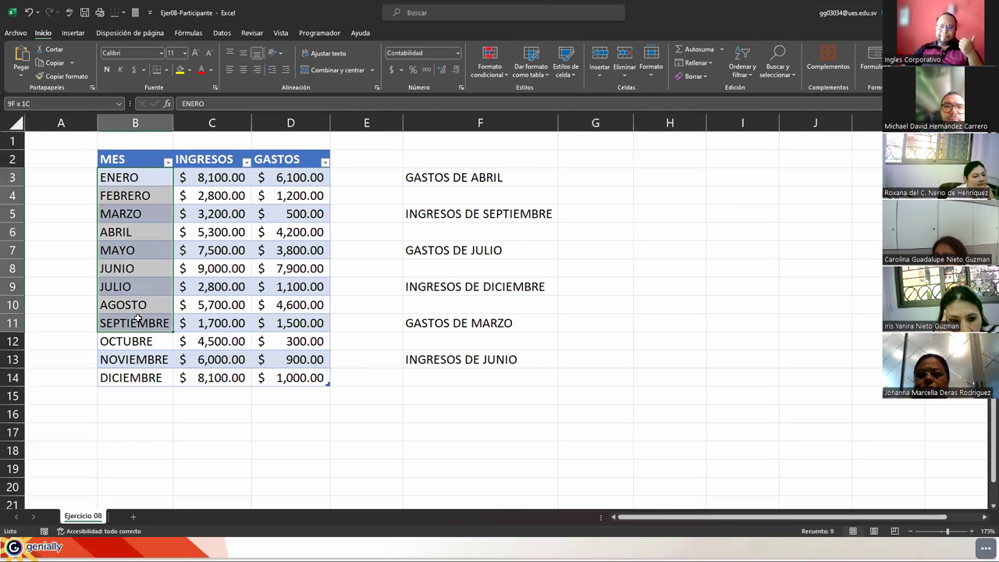
click(131, 378)
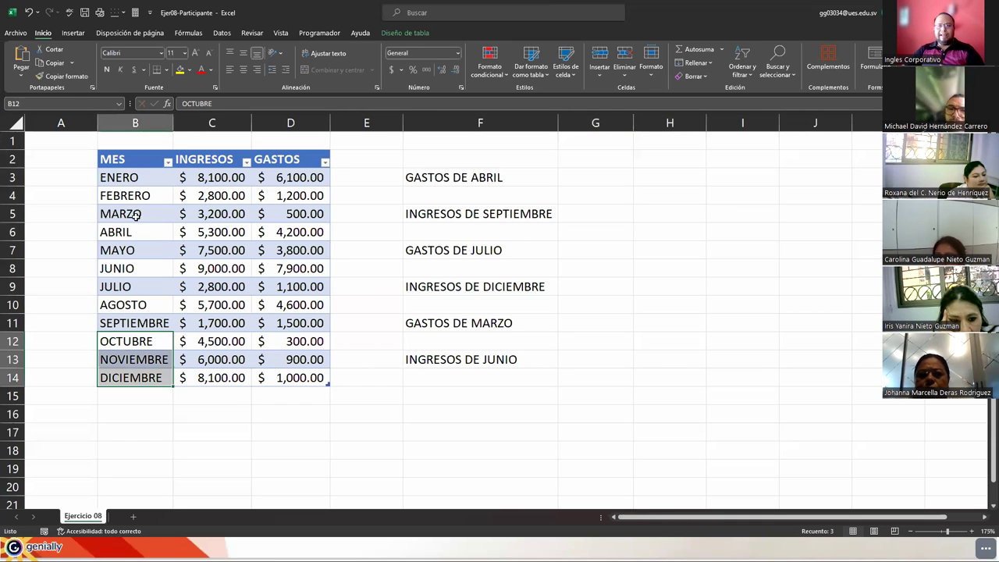
mouse_move(123, 178)
mouse_down()
mouse_move(166, 378)
mouse_move(297, 380)
mouse_up()
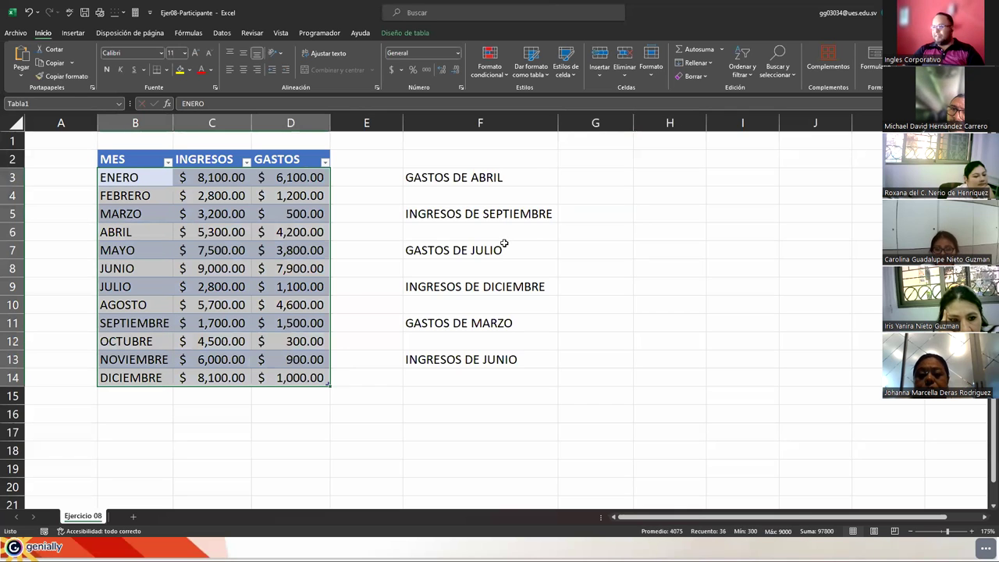
click(579, 219)
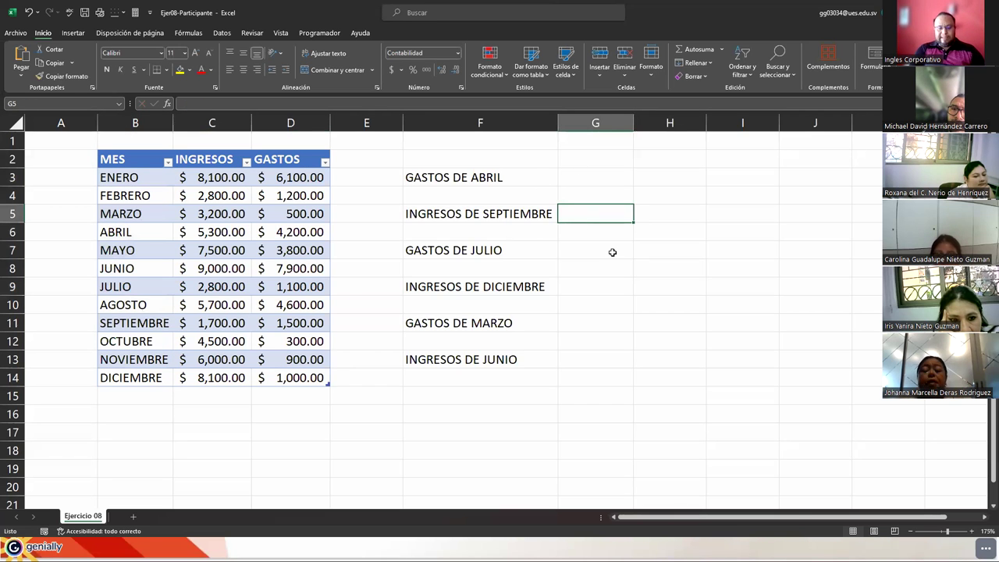
- Enter =INDICE(Tabla1;9; in G5, dropping a stray B3:B11 reference, and begin typing COINCIDIR
text(=)
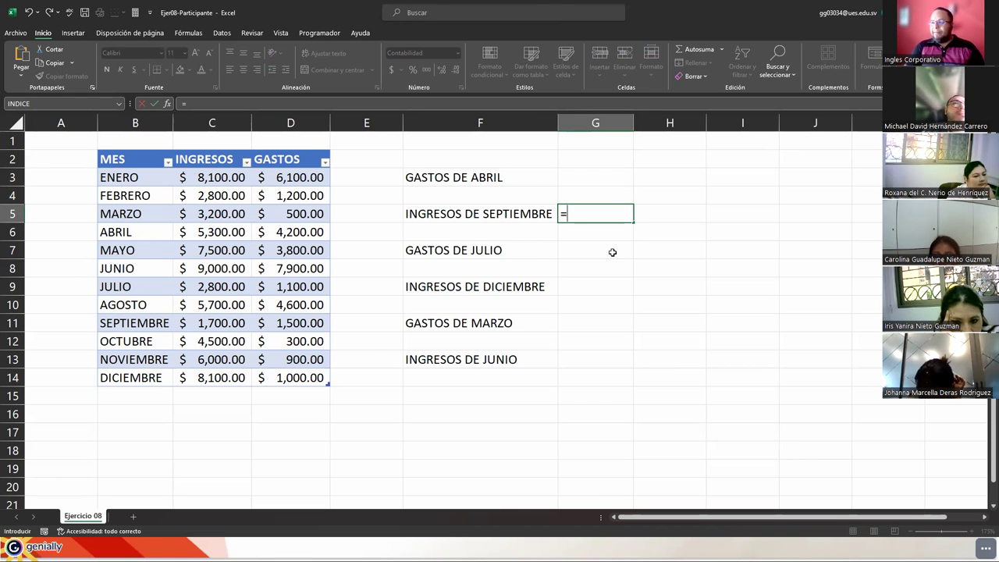
text(in)
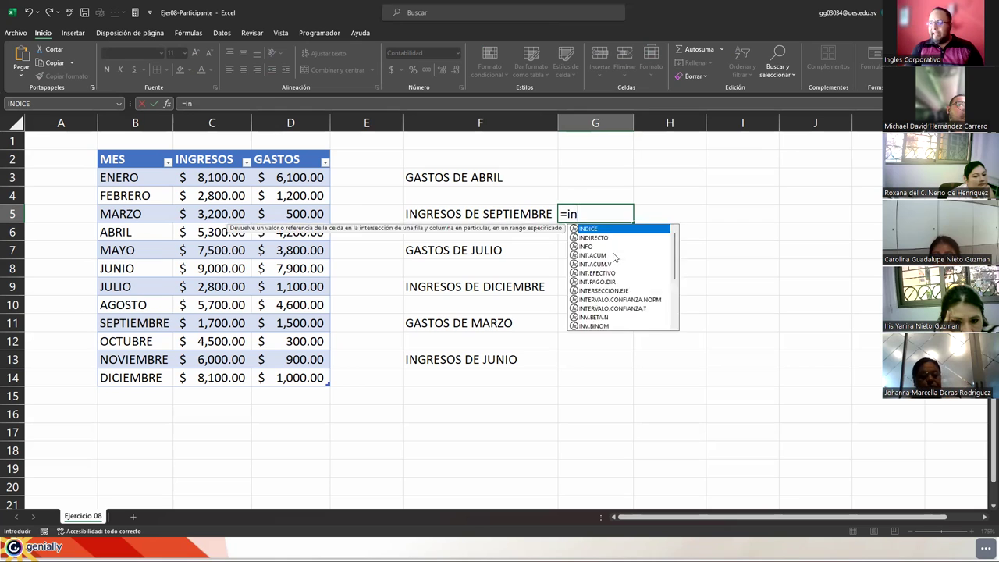
text(di)
key(Tab)
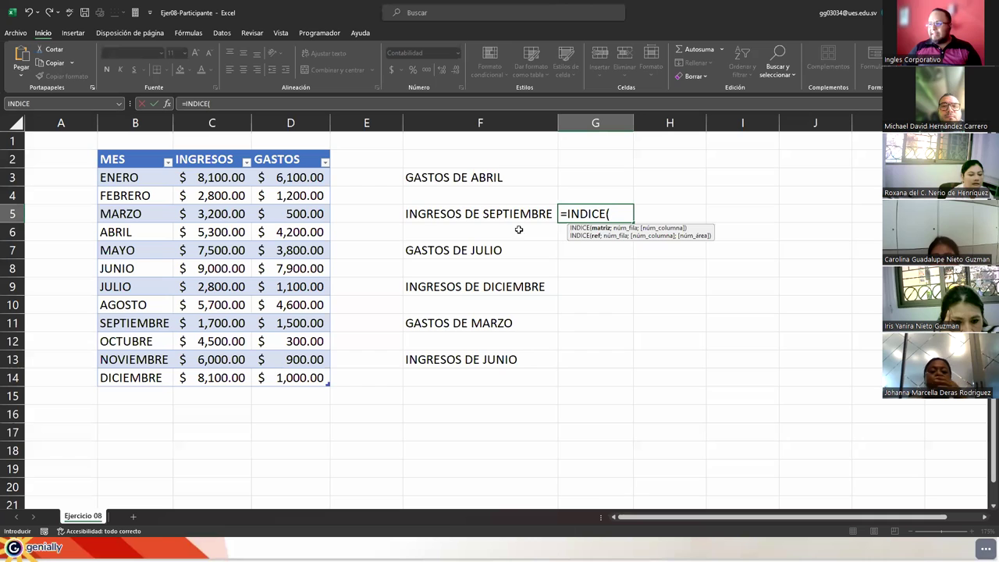
drag(121, 180, 296, 373)
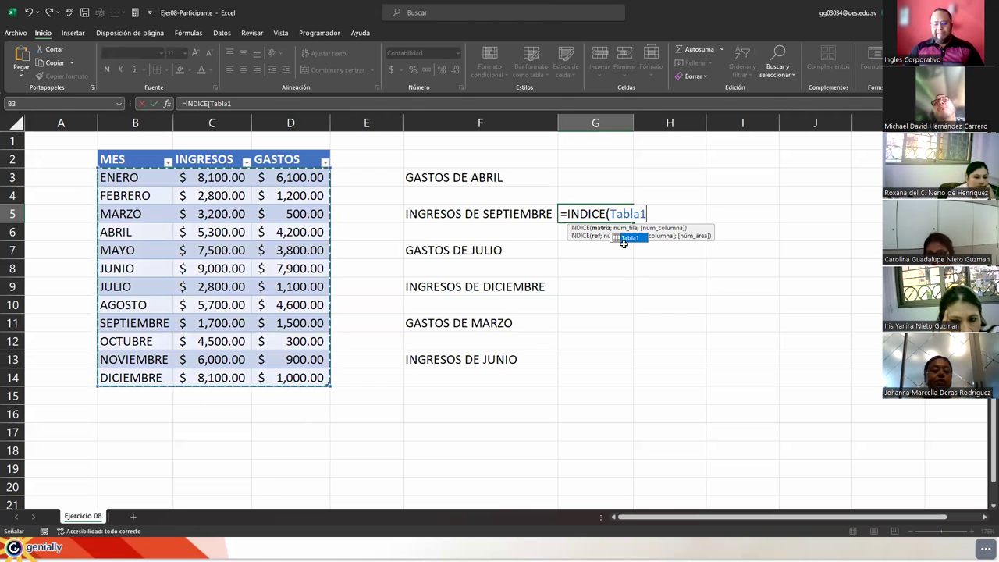
text(;)
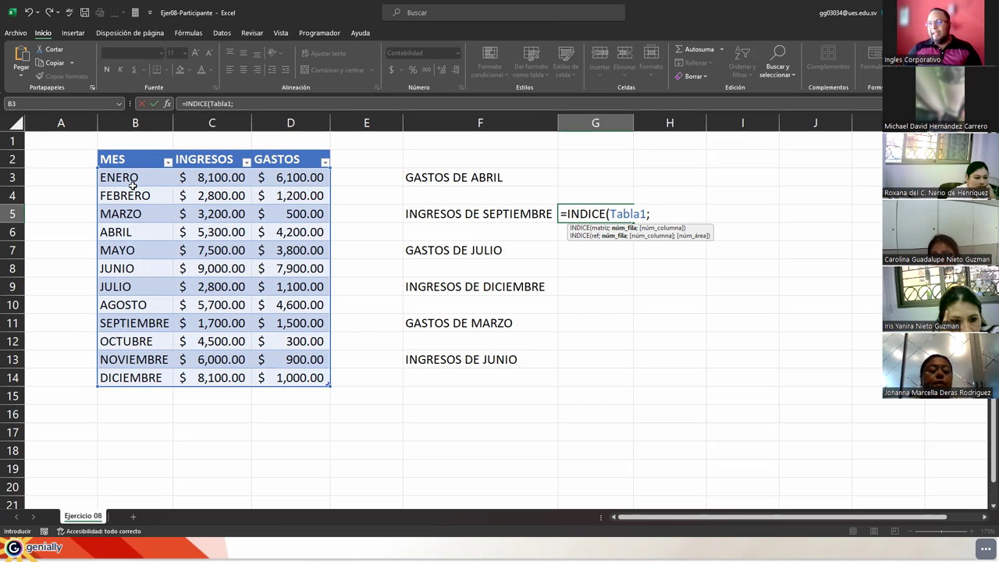
drag(132, 184, 134, 323)
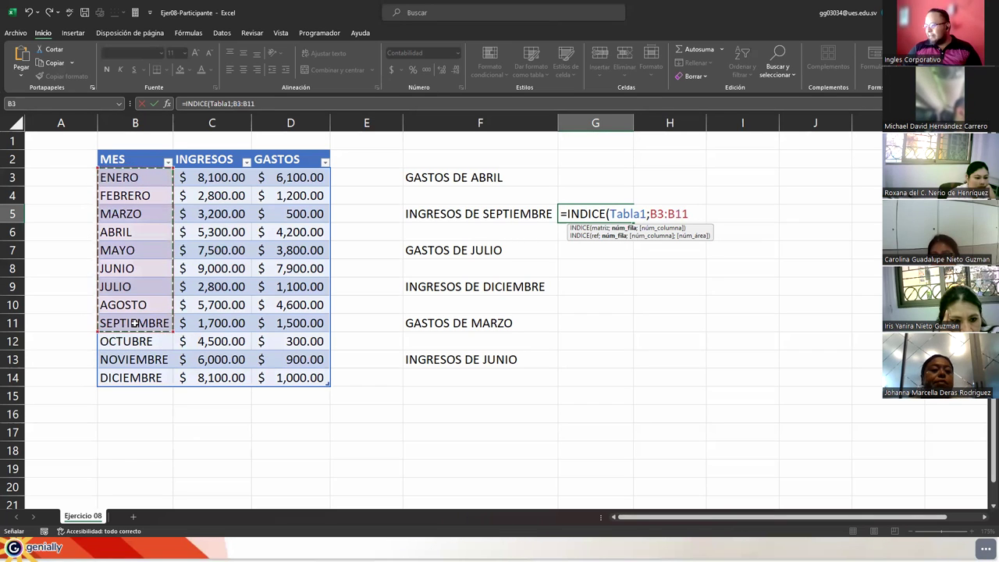
key(BackSpace)
key(BackSpace)
key(BackSpace)
key(BackSpace)
key(BackSpace)
key(BackSpace)
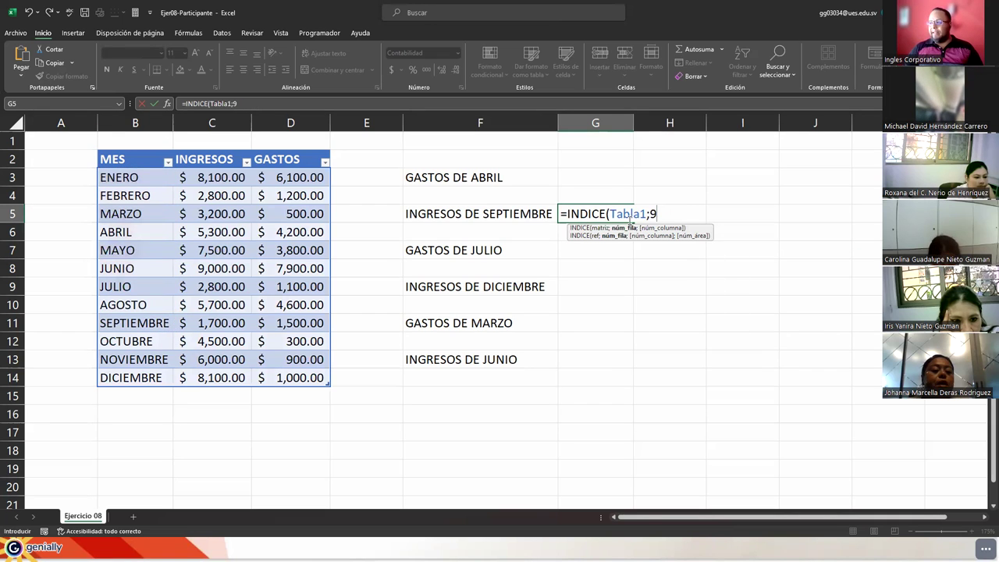
text(;)
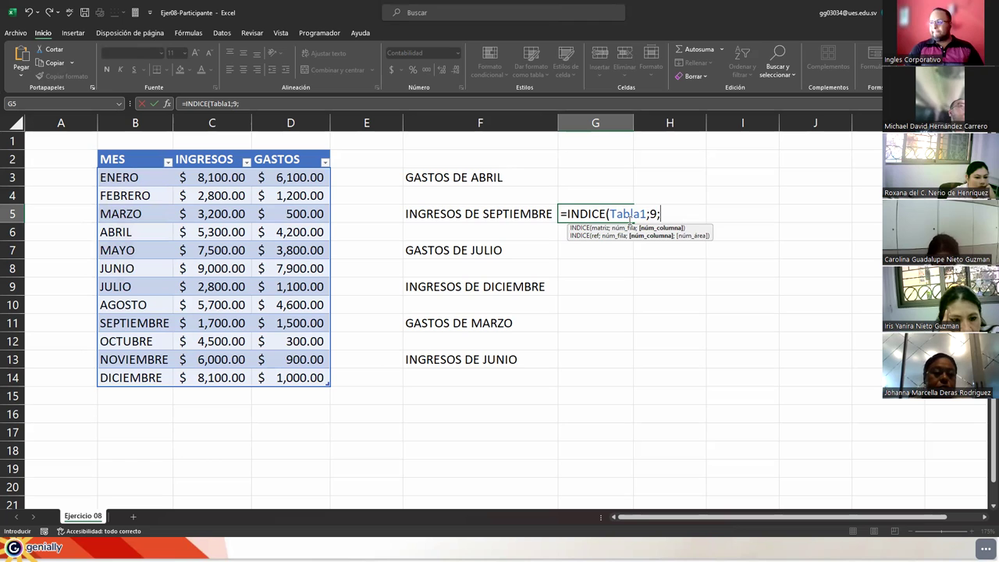
text(coin)
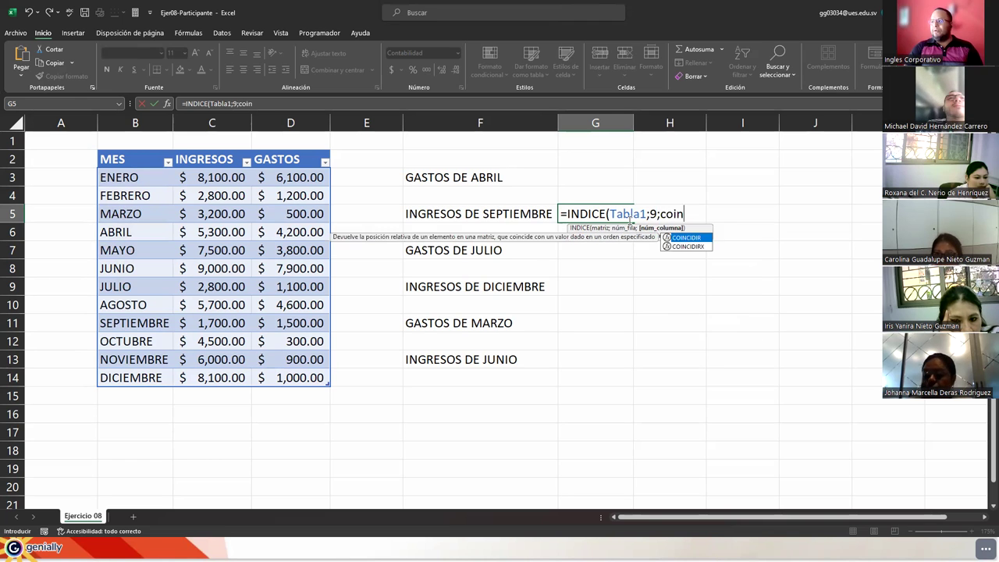
- Complete G5 as =INDICE(Tabla1;9;COINCIDIR("Ingresos";Tabla1[#Encabezados];0)), giving $1,700.00, and reopen it for checking
key(Tab)
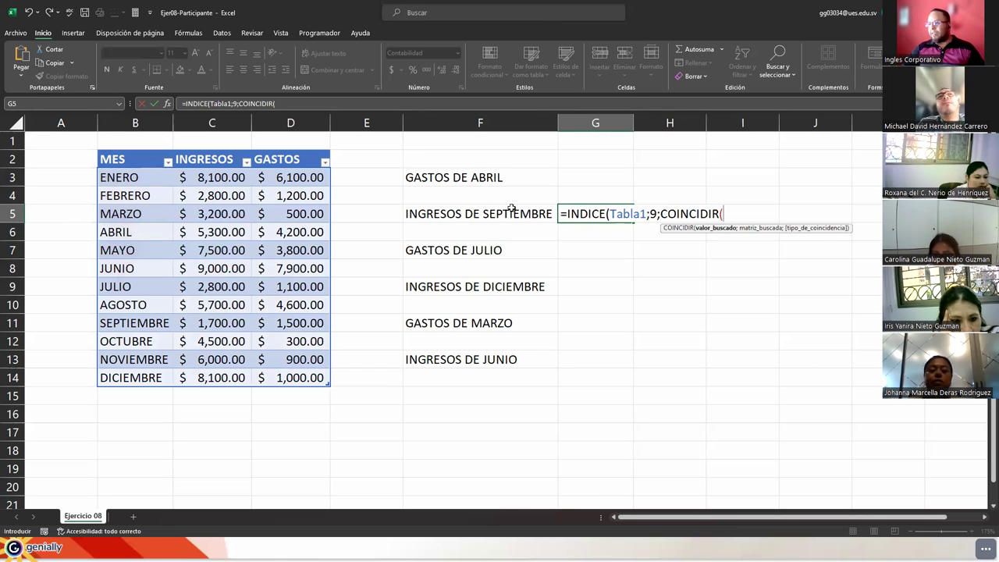
text(")
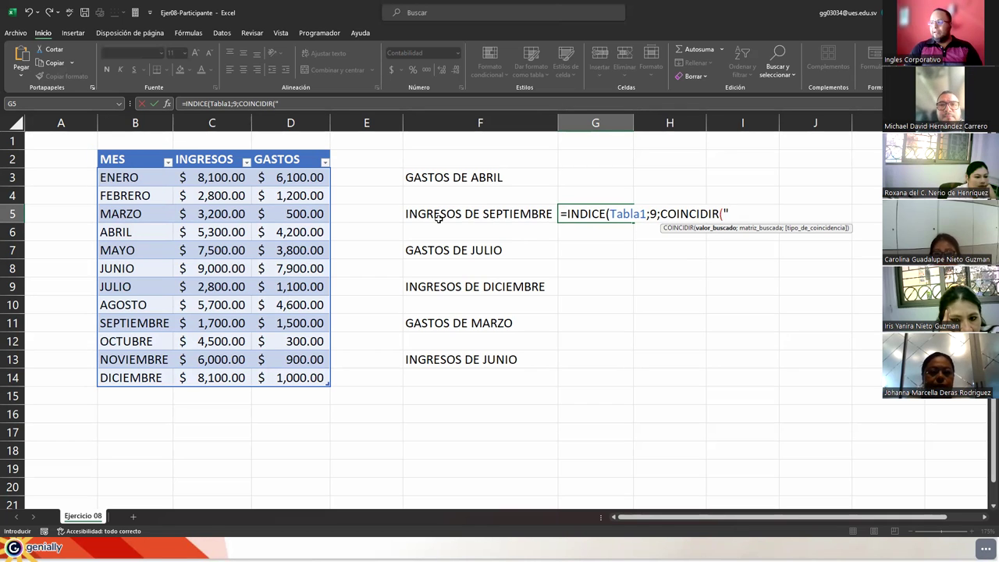
text(Ingresos)
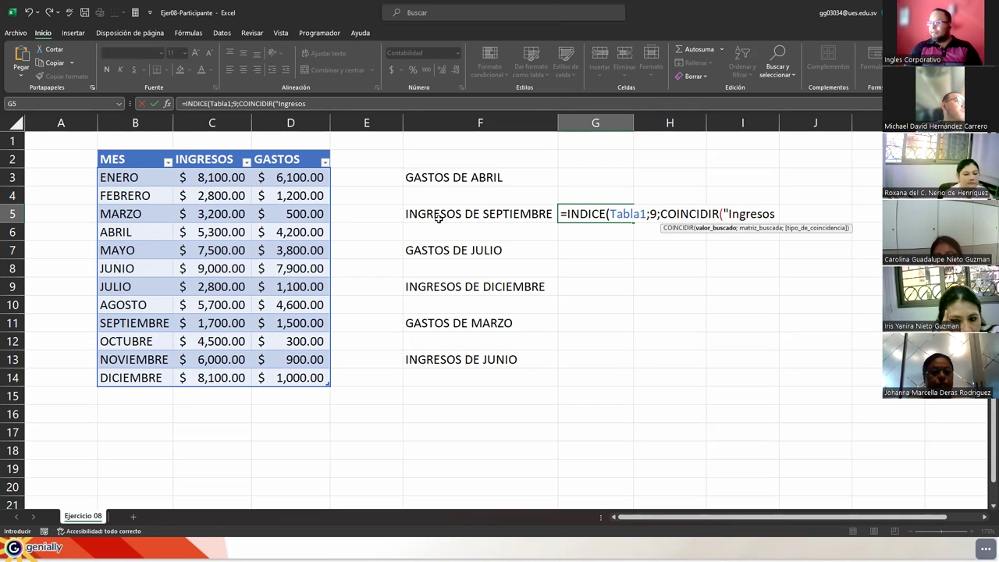
text(";)
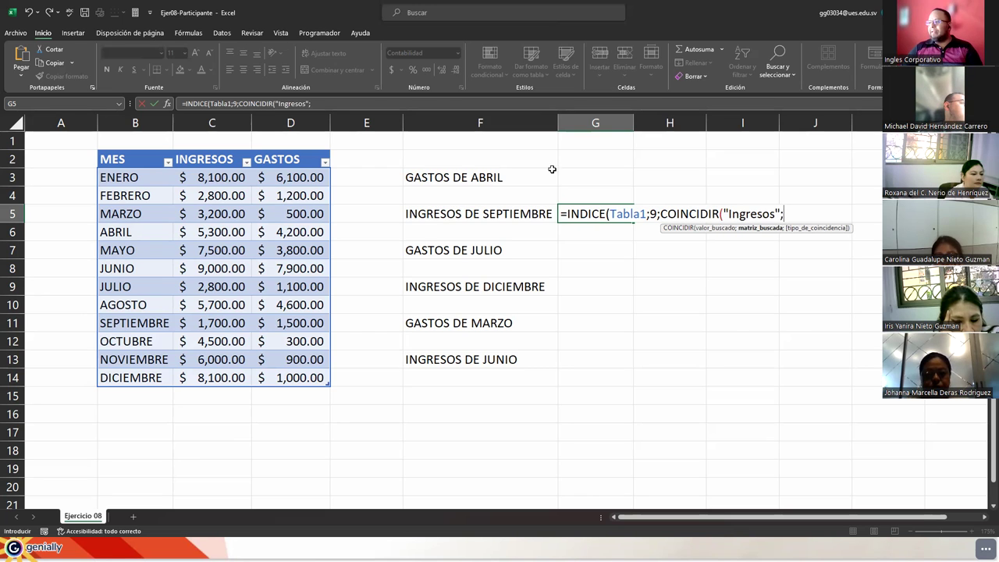
click(126, 159)
drag(127, 160, 274, 155)
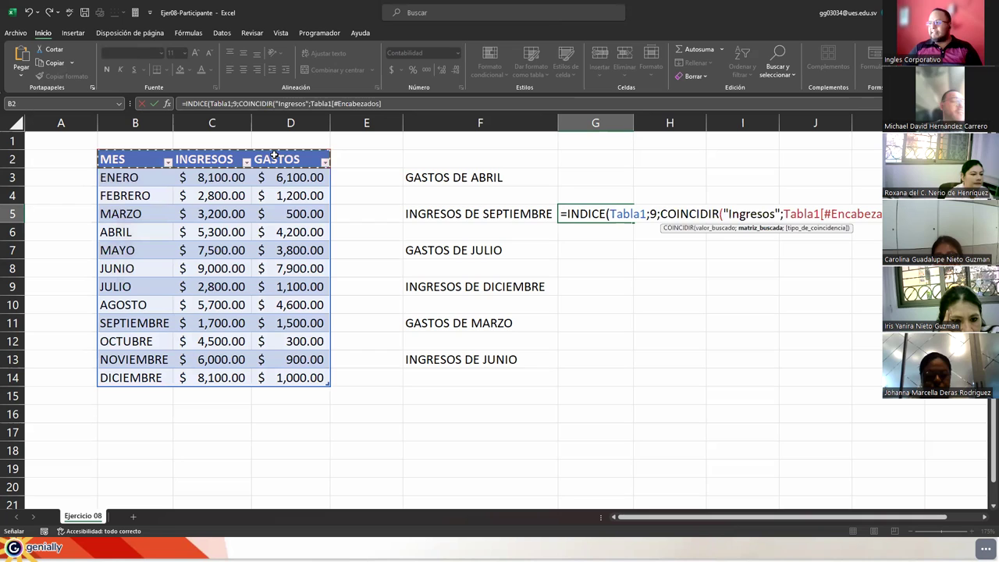
text(;0)
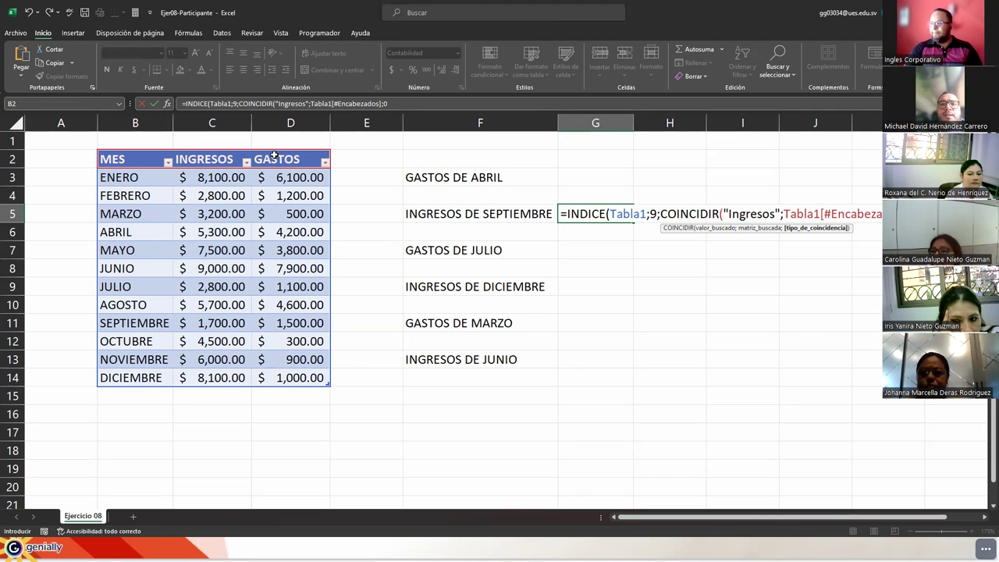
text()))
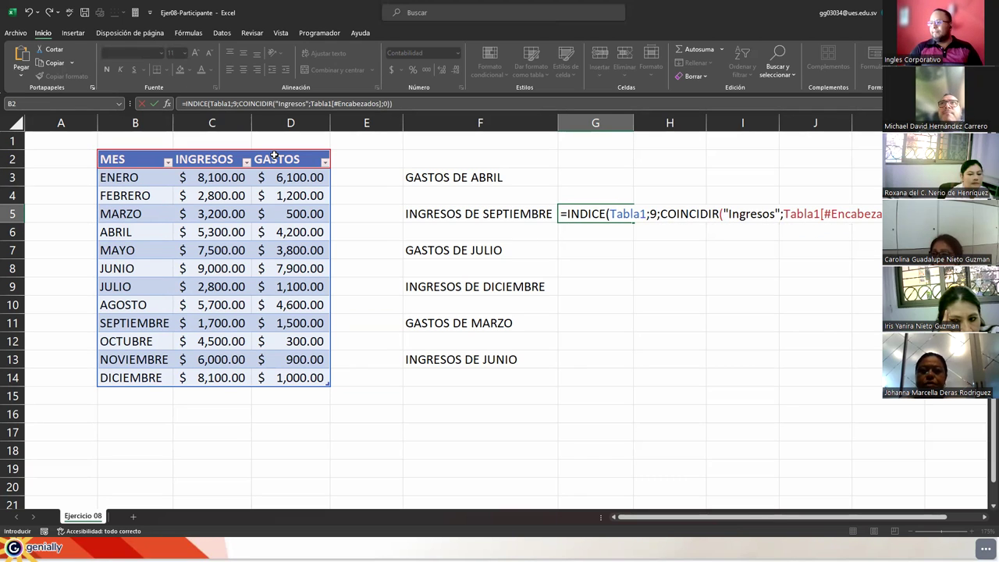
key(Return)
key(Up)
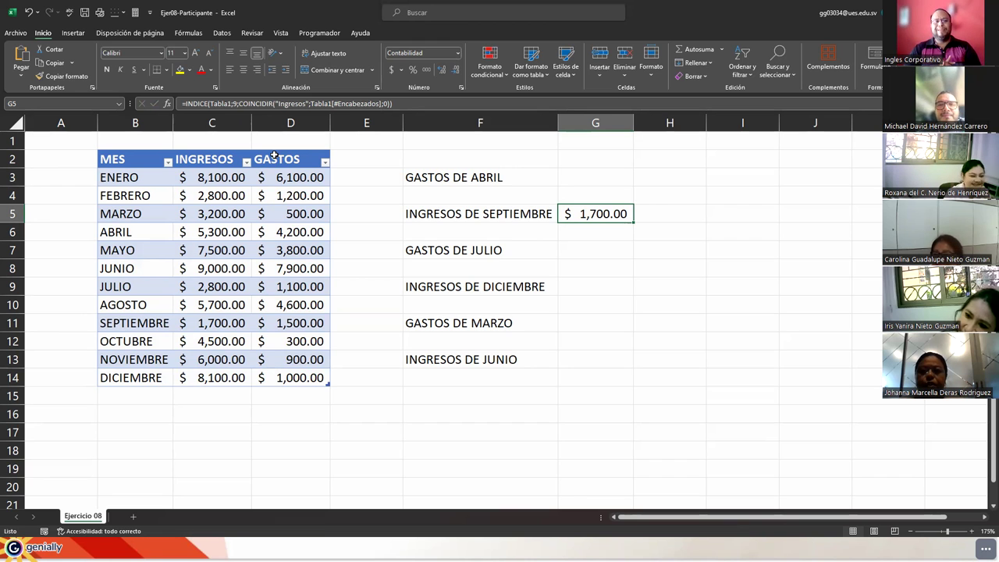
key(F2)
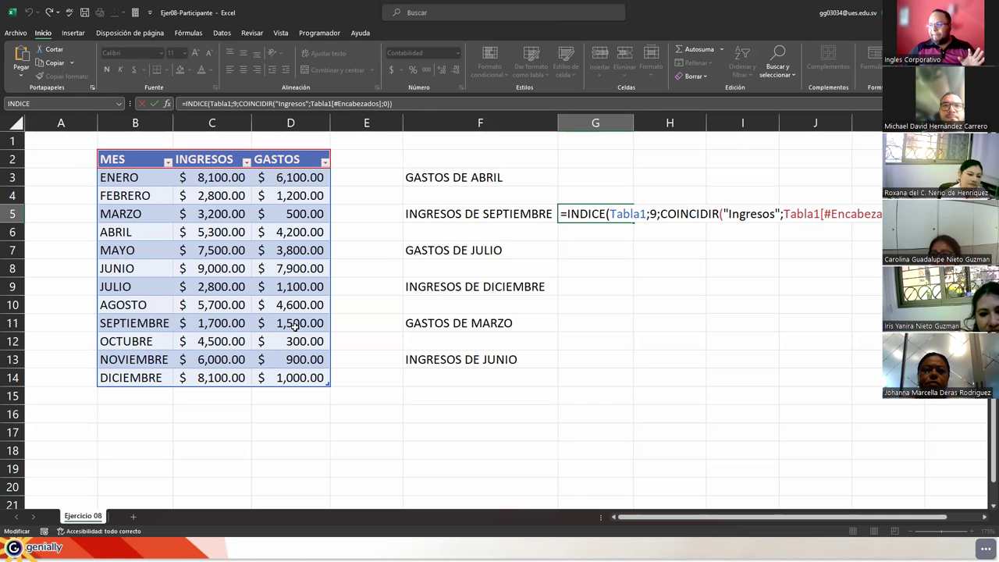
click(653, 214)
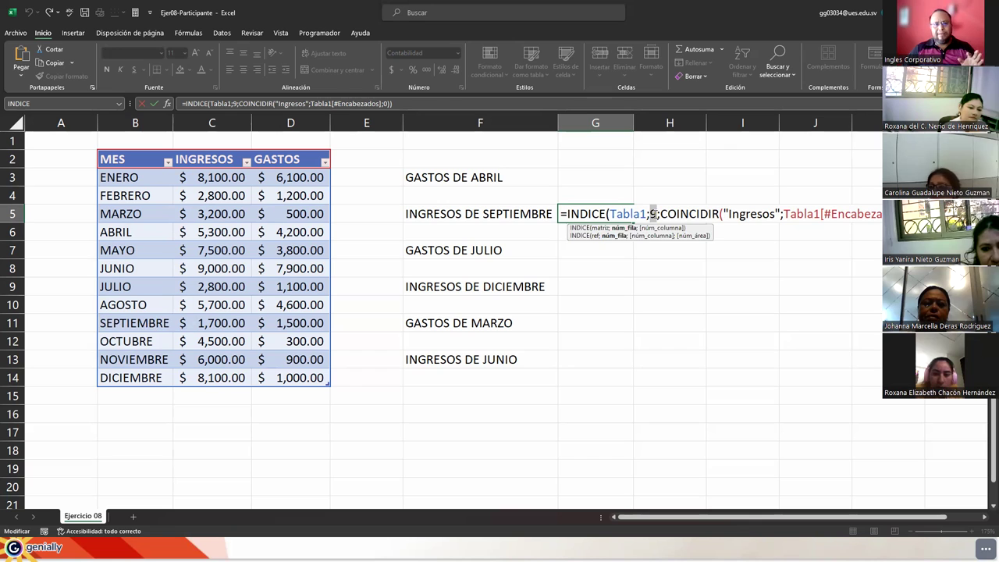
drag(662, 214, 882, 214)
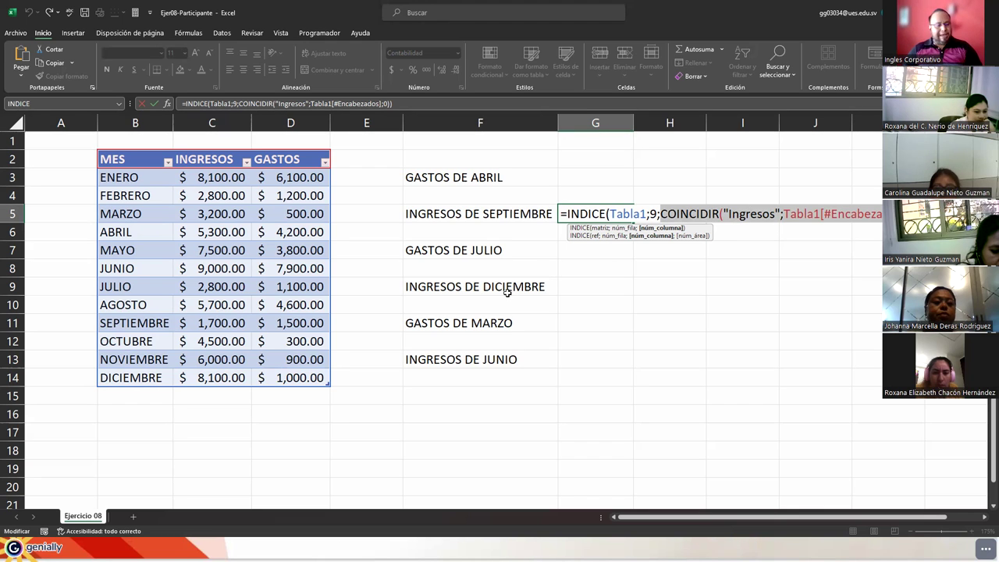
key(ctrl+Return)
click(658, 212)
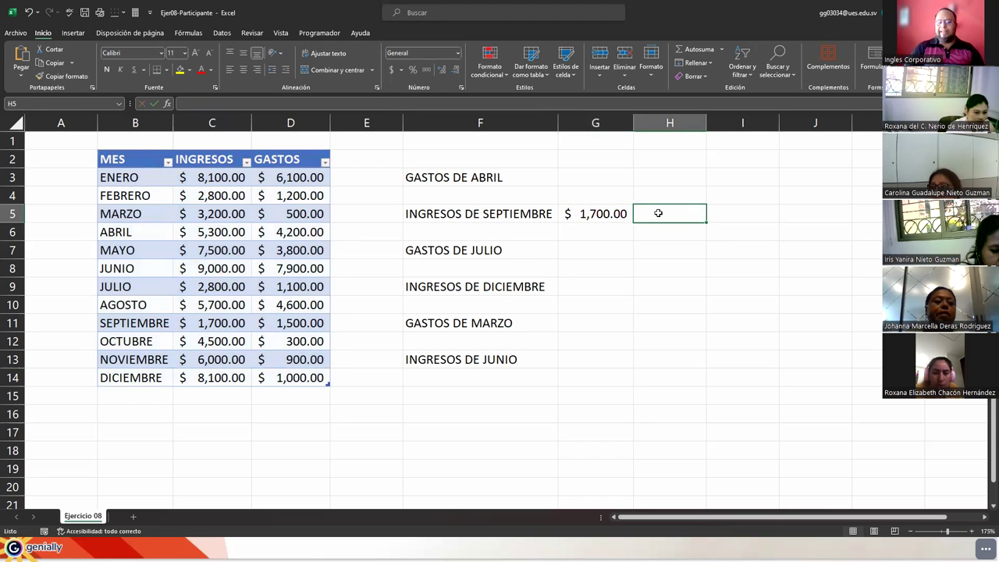
- Start H5 as =INDICE over Tabla1 with COINCIDIR($B$11;Tabla1[MES];0) finding the row
text(=indi)
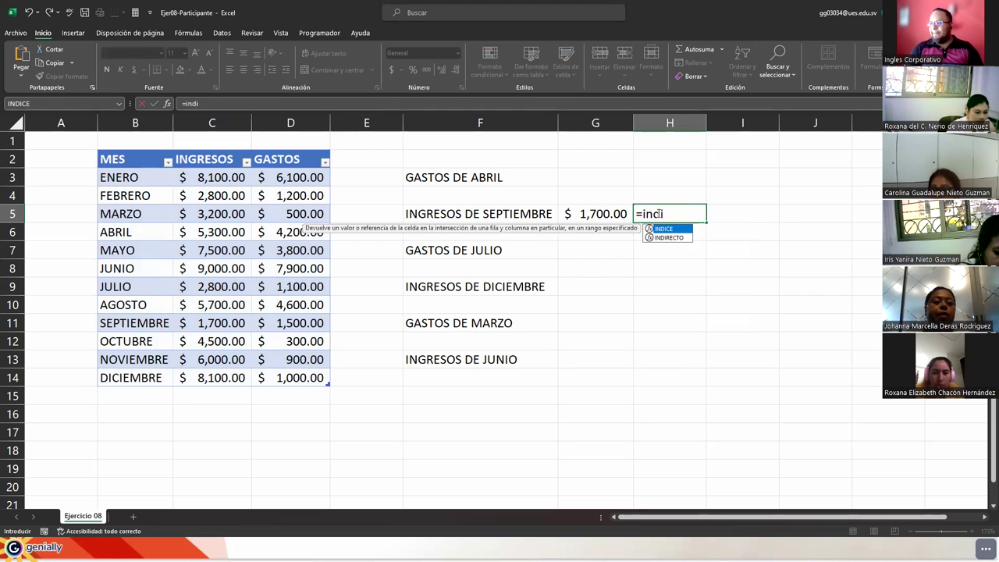
key(Tab)
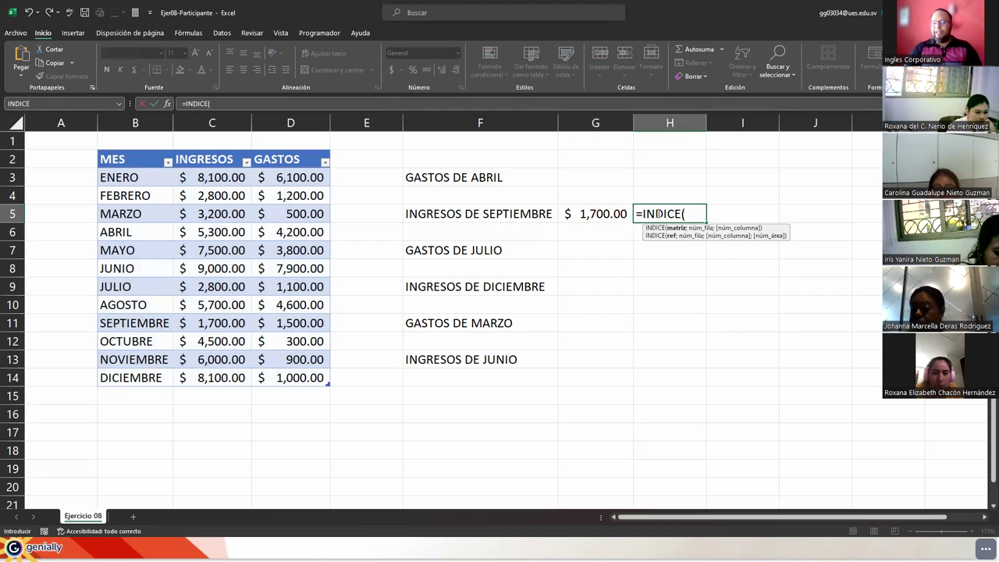
text(coin)
key(Tab)
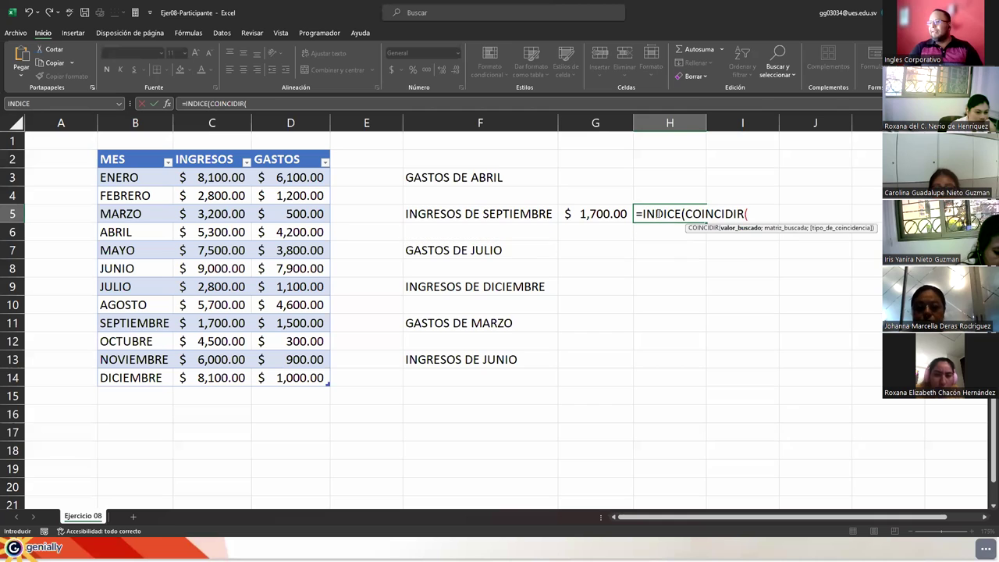
key(BackSpace)
key(BackSpace)
key(BackSpace)
key(BackSpace)
key(BackSpace)
key(BackSpace)
key(BackSpace)
key(BackSpace)
key(BackSpace)
key(BackSpace)
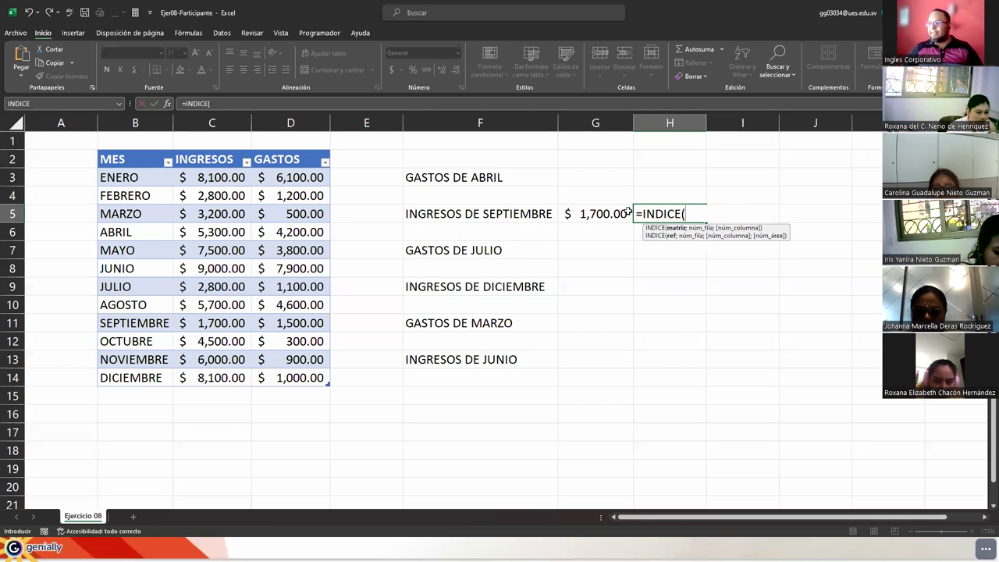
click(125, 181)
drag(191, 228, 278, 380)
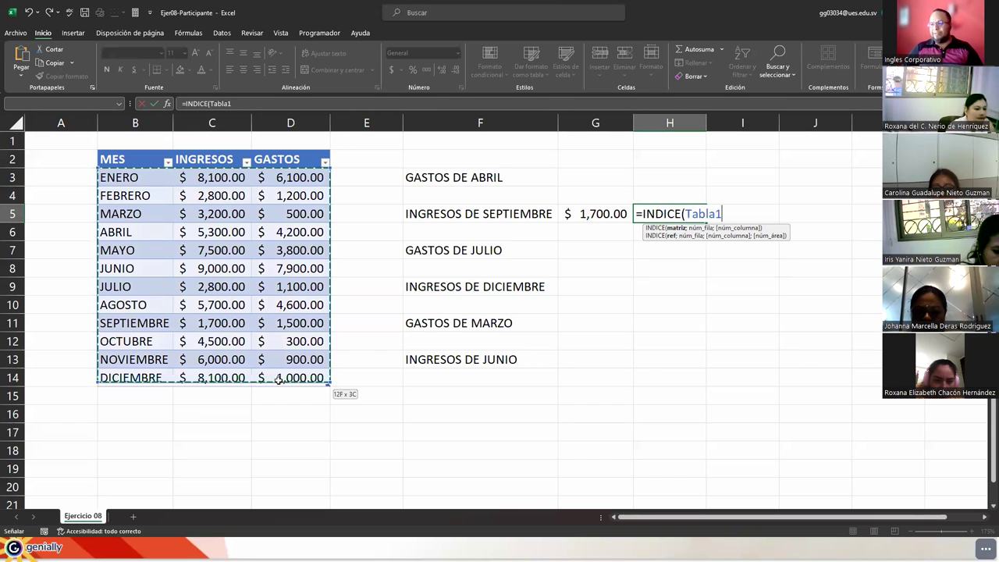
text(;)
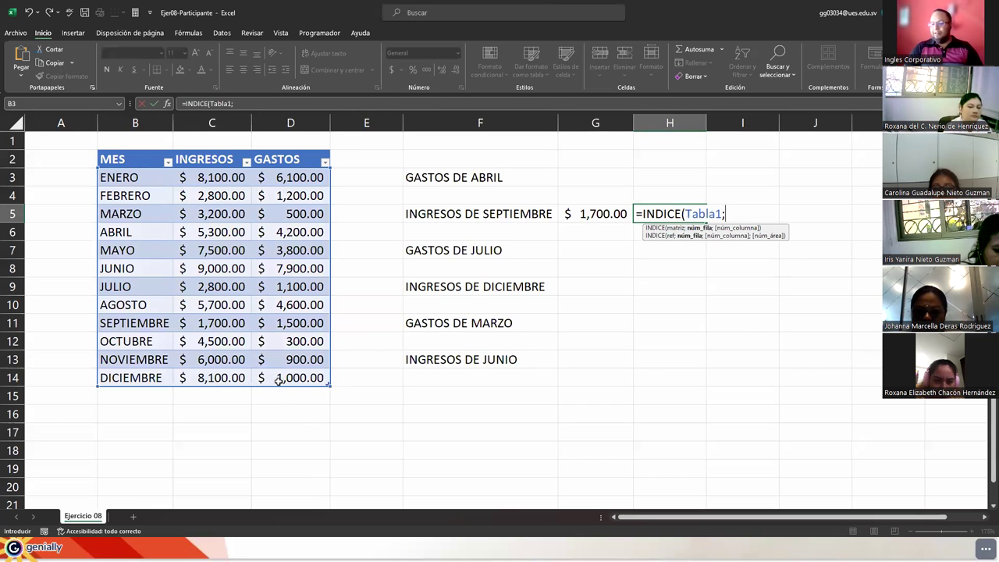
text(coi)
key(Tab)
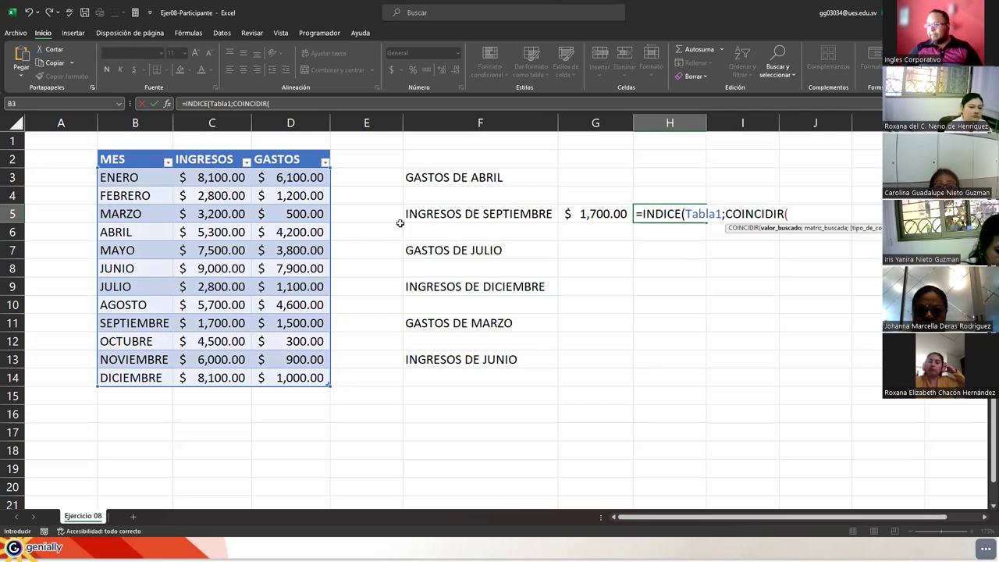
click(127, 322)
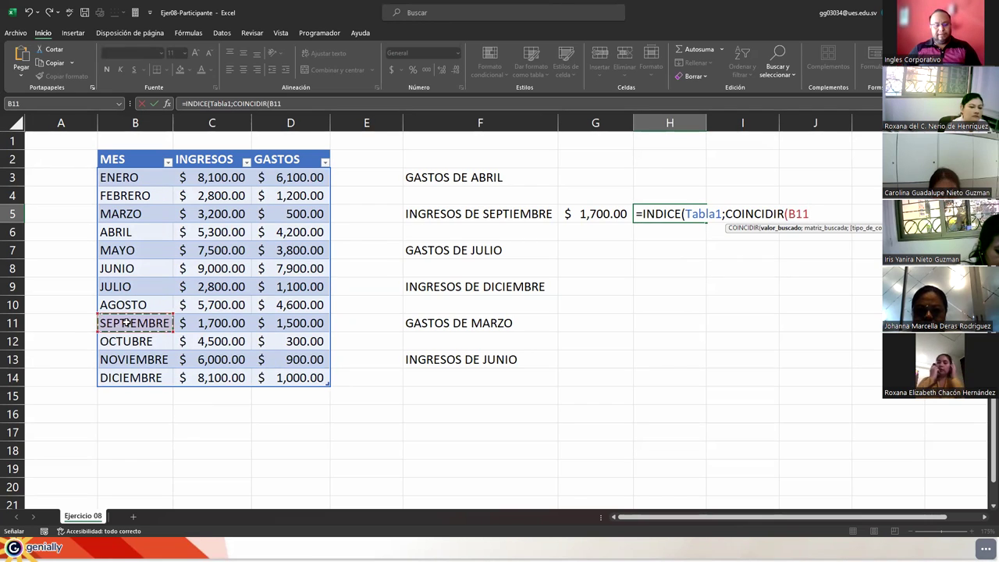
key(F4)
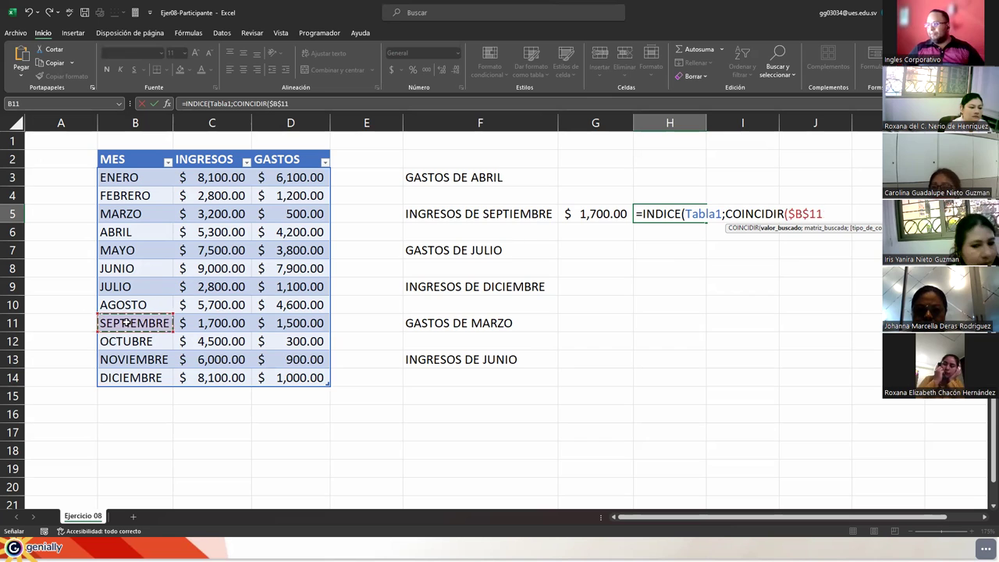
text(;)
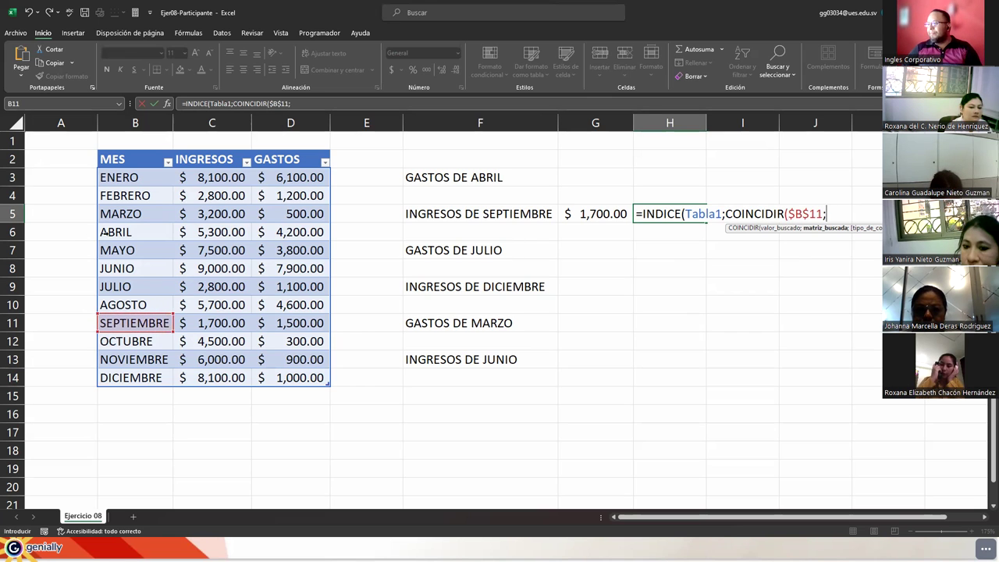
drag(130, 177, 134, 377)
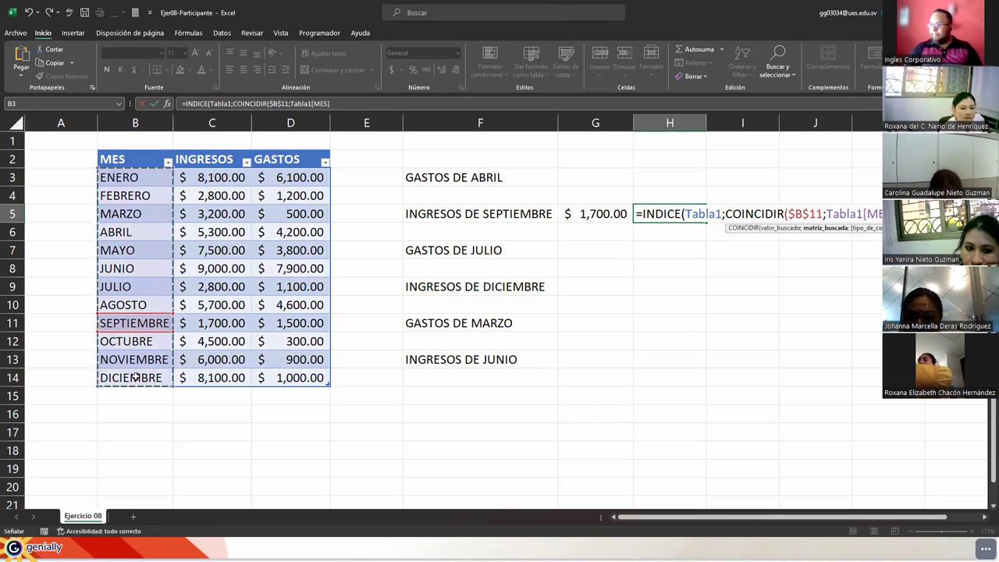
text(;)
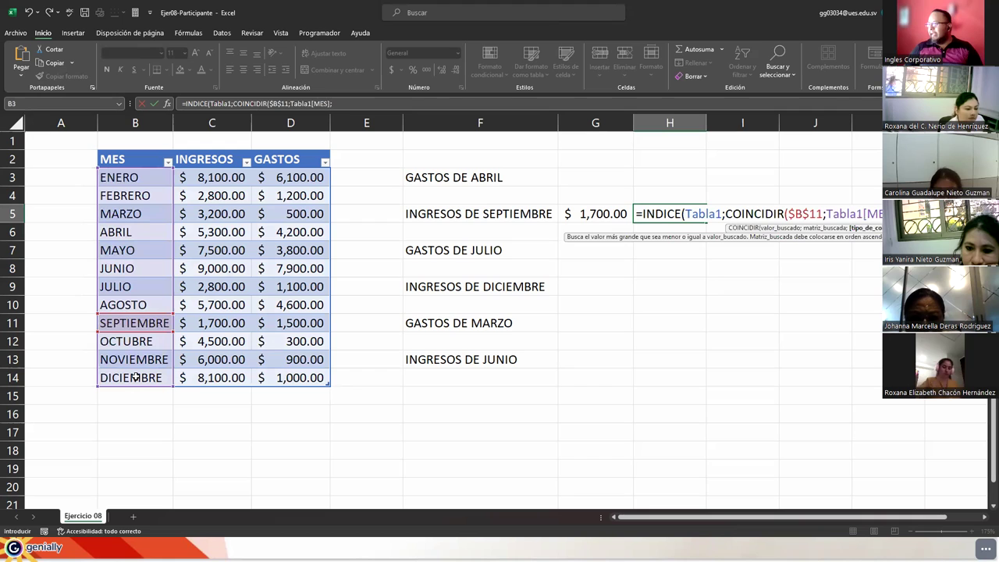
text(0)
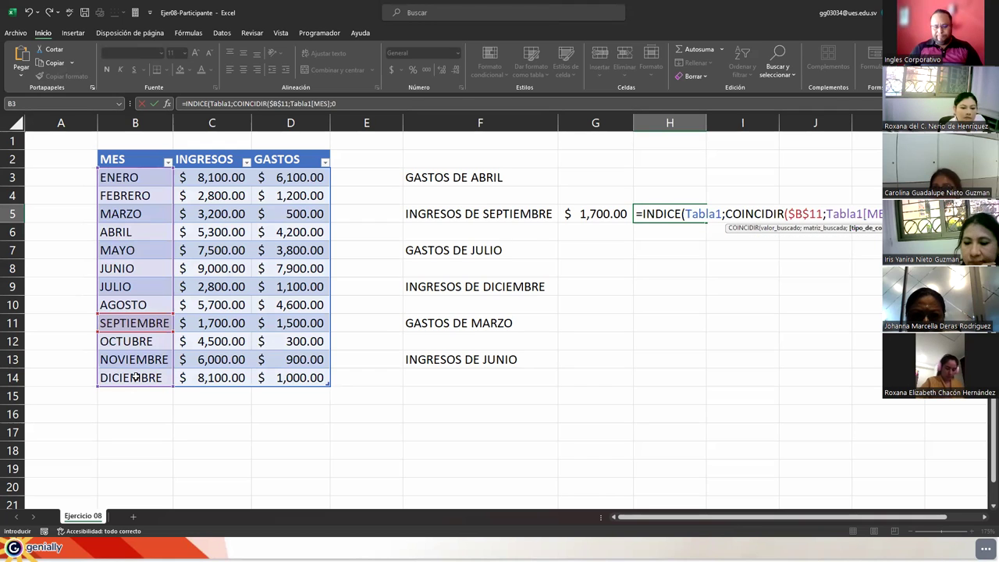
text())
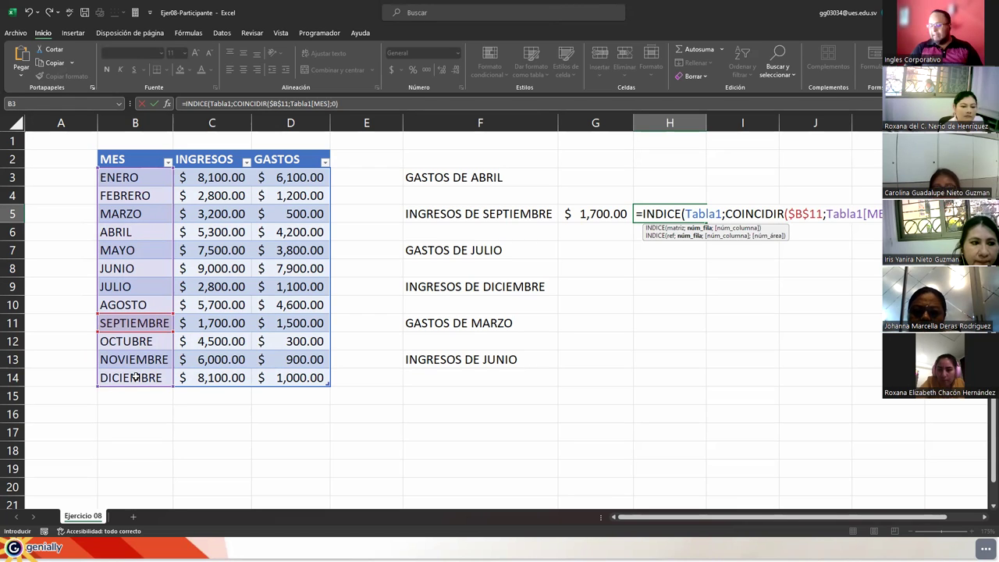
text(;c)
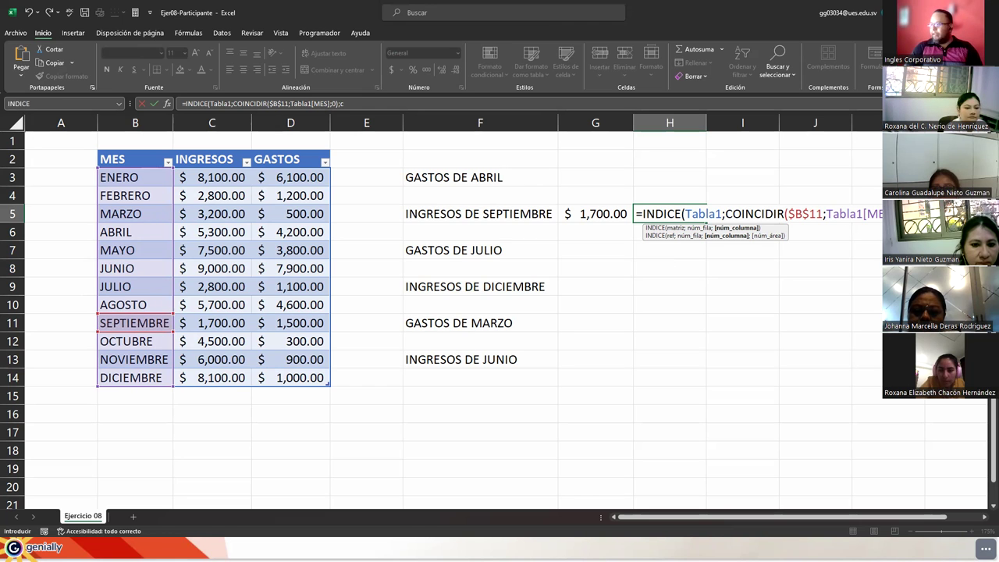
- Add a COINCIDIR of the INGRESOS header within header row B2:D2 for the column, and commit
key(Tab)
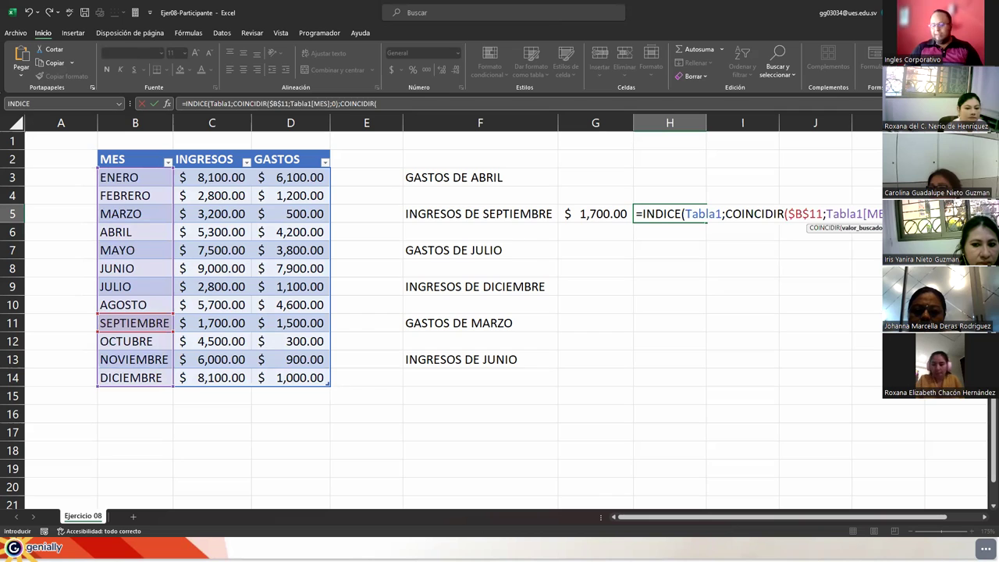
text(()
key(BackSpace)
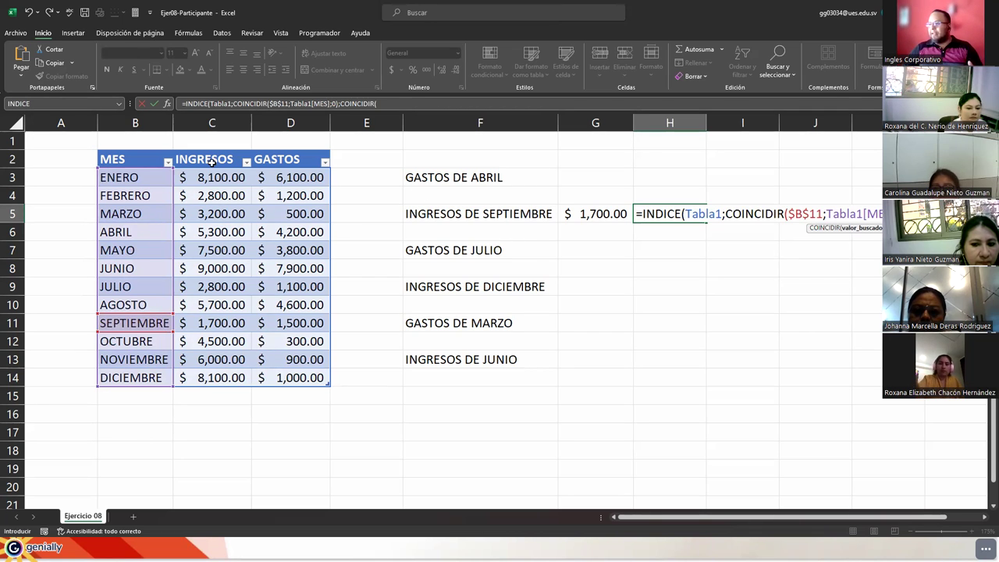
click(197, 159)
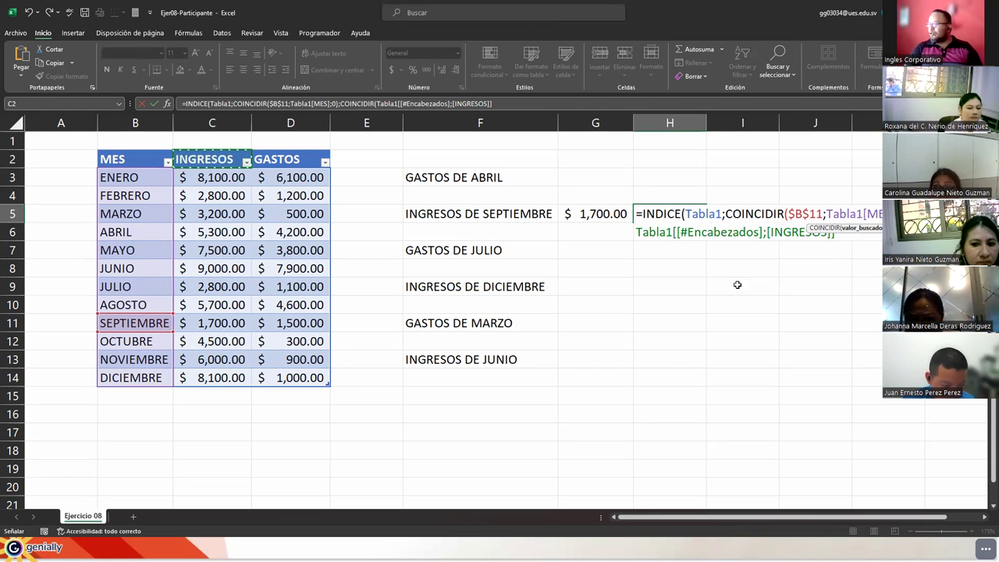
text(;)
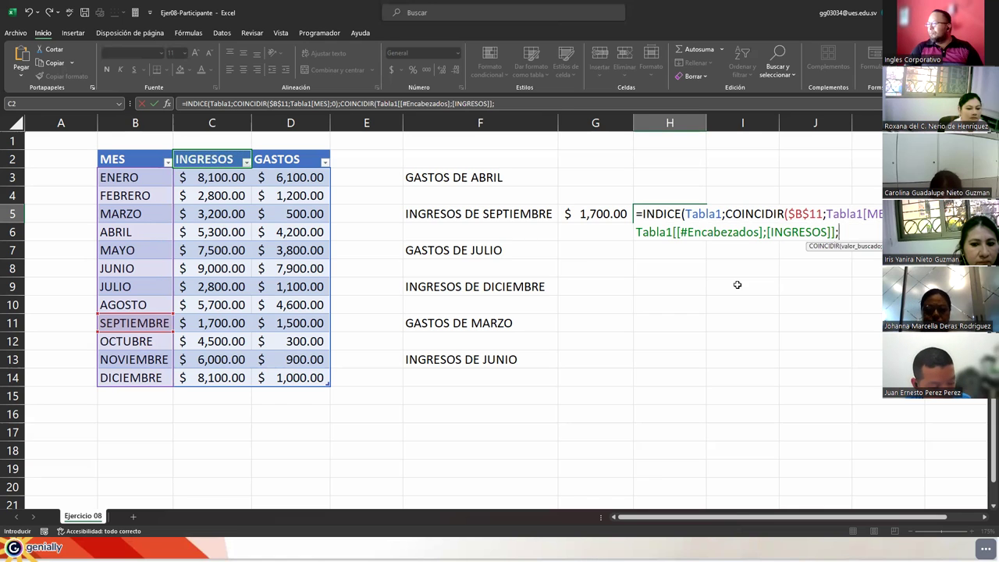
drag(147, 158, 264, 159)
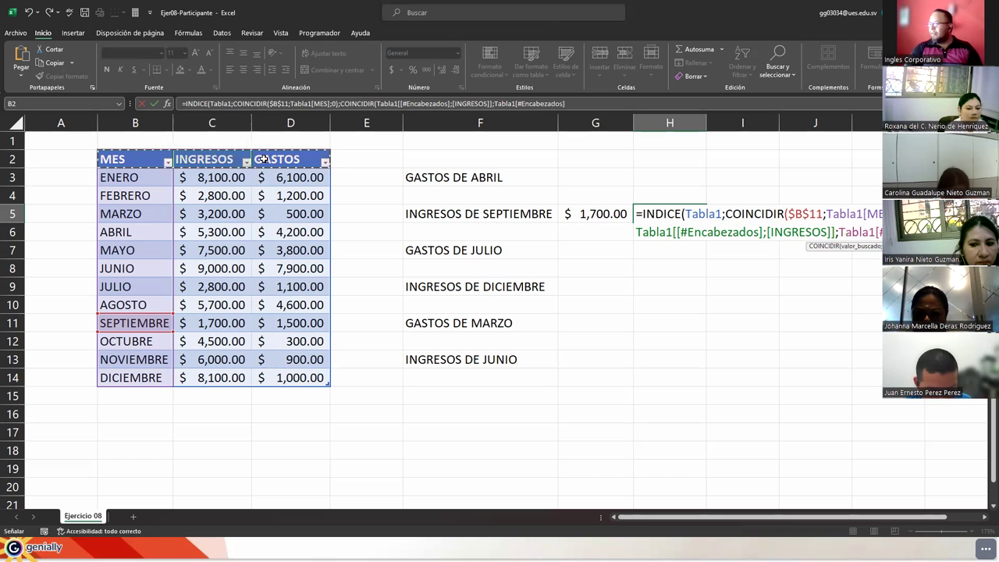
text(;)
key(Right)
key(BackSpace)
key(BackSpace)
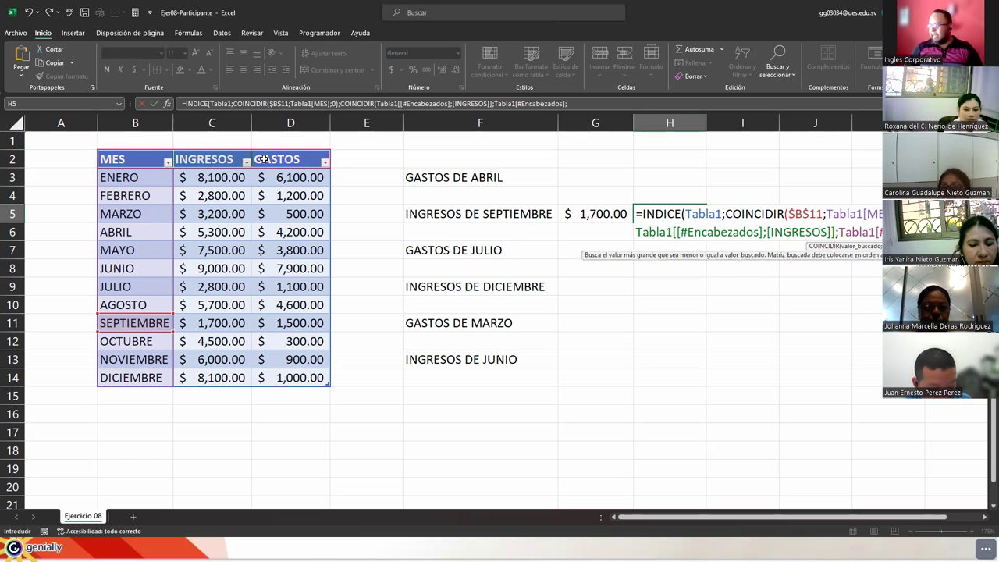
text())
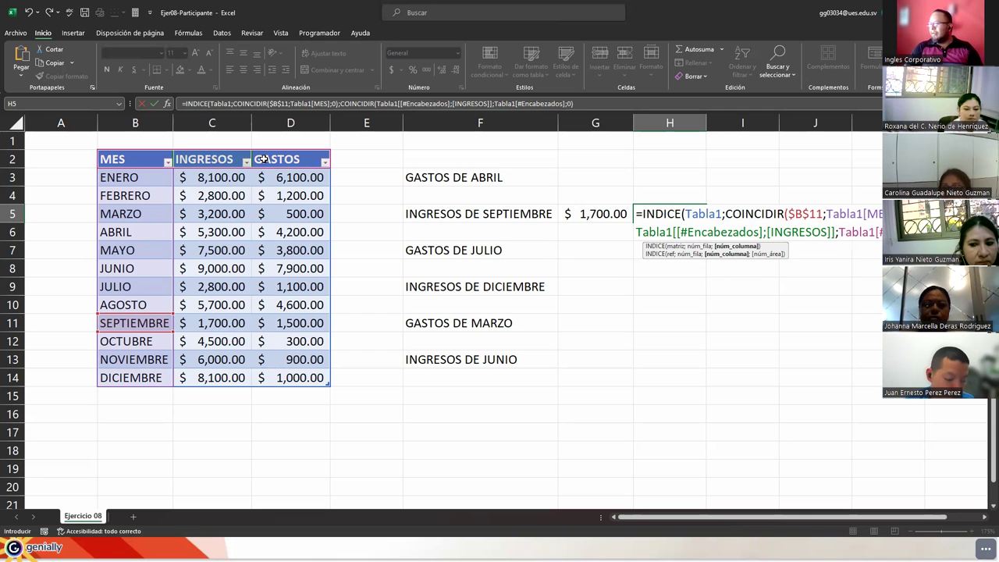
text())
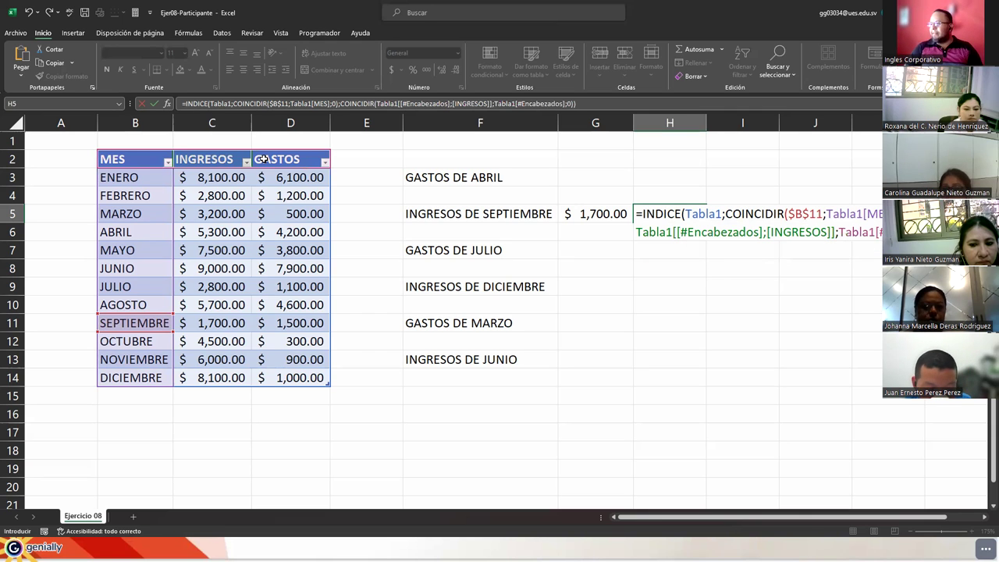
key(Return)
key(Up)
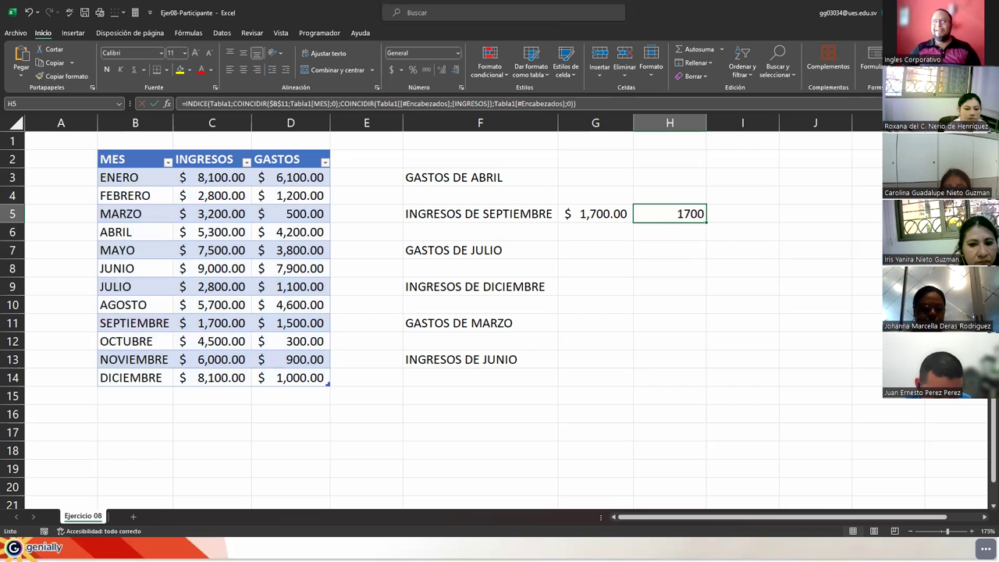
- Apply accounting currency format to H5, then inspect its Tabla1 and Tabla1[MES] formula arguments
click(391, 70)
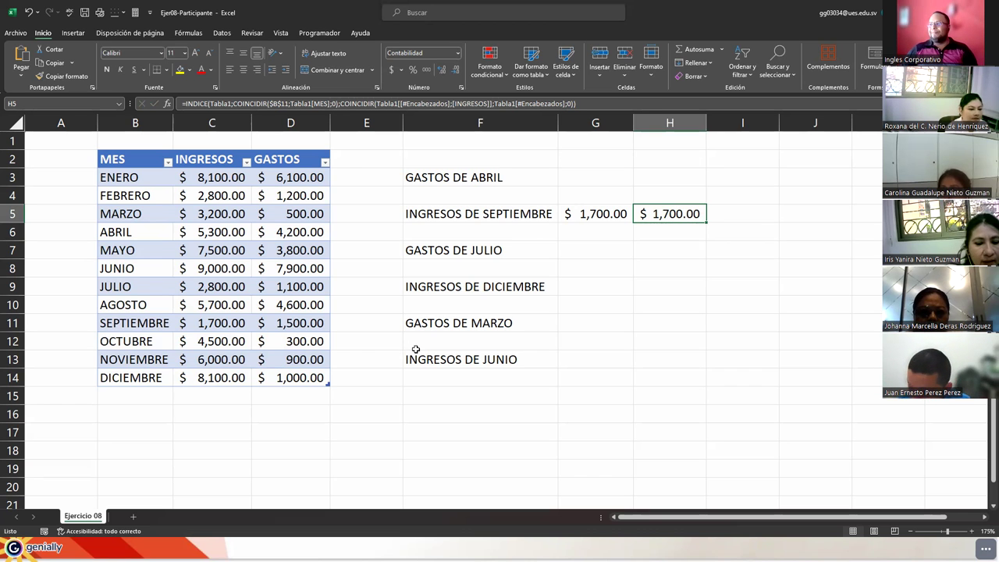
double_click(653, 216)
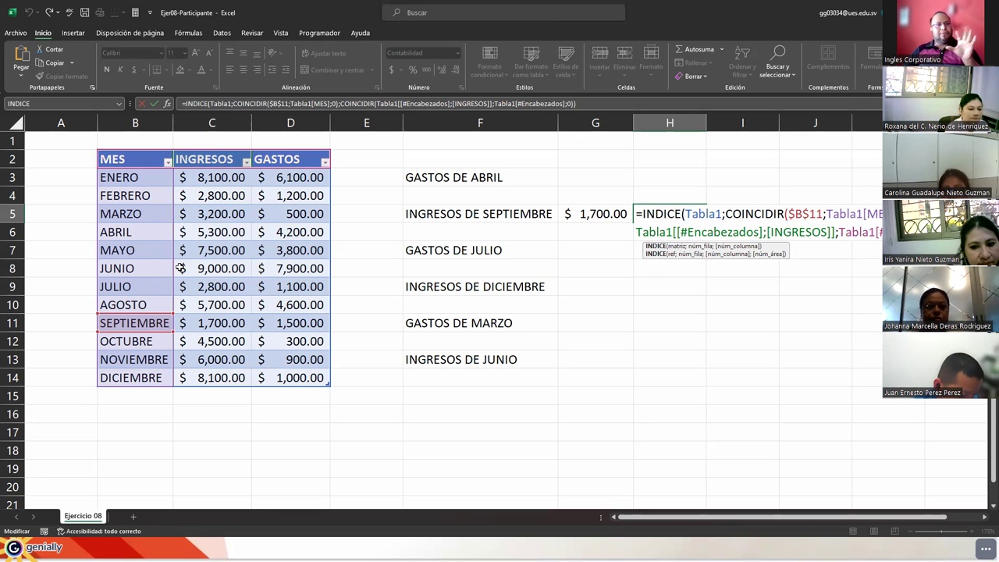
double_click(690, 214)
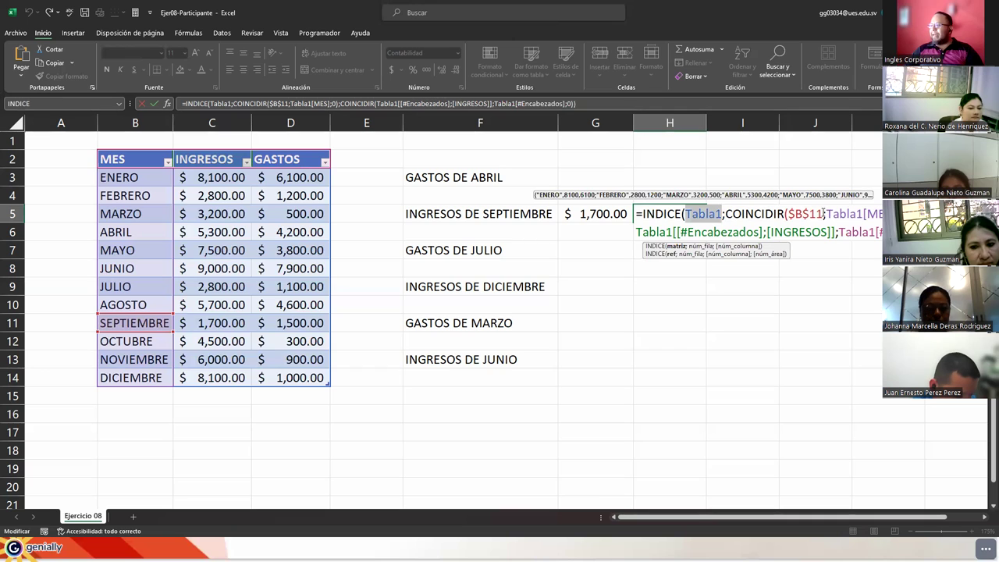
drag(826, 213, 879, 214)
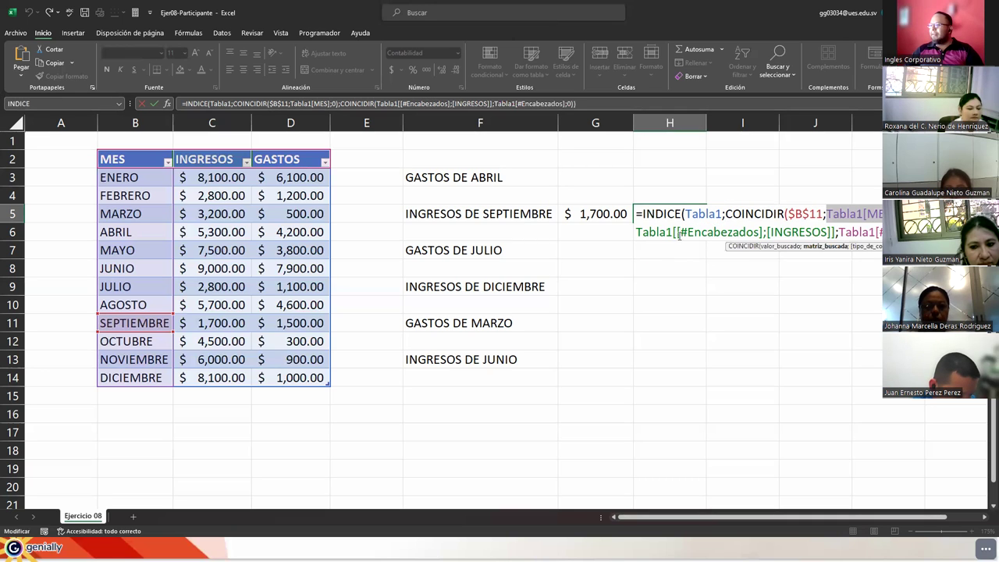
drag(636, 232, 882, 232)
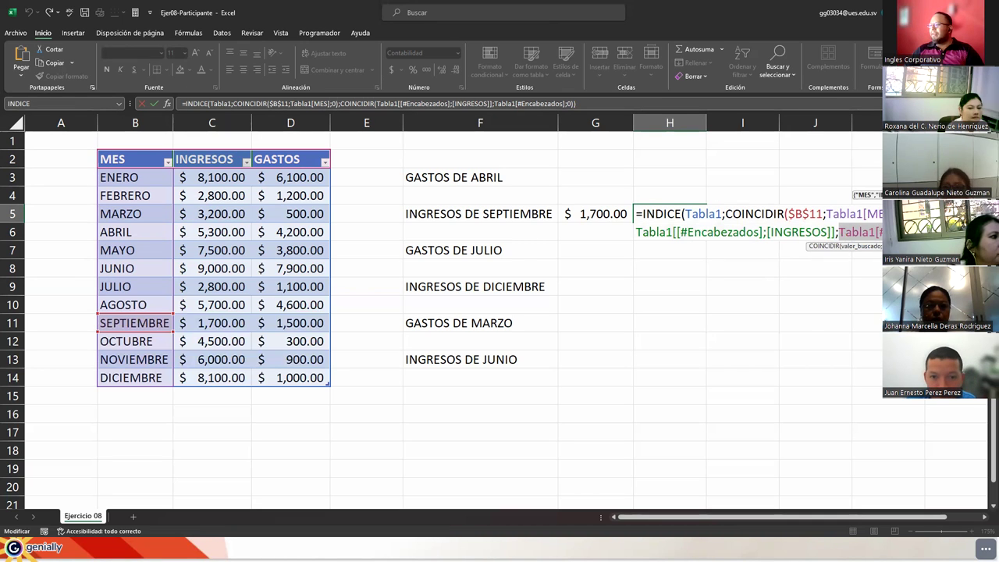
- Review the INGRESOS lookup value, Tabla1 name and header-range arguments, then leave edit mode
click(858, 246)
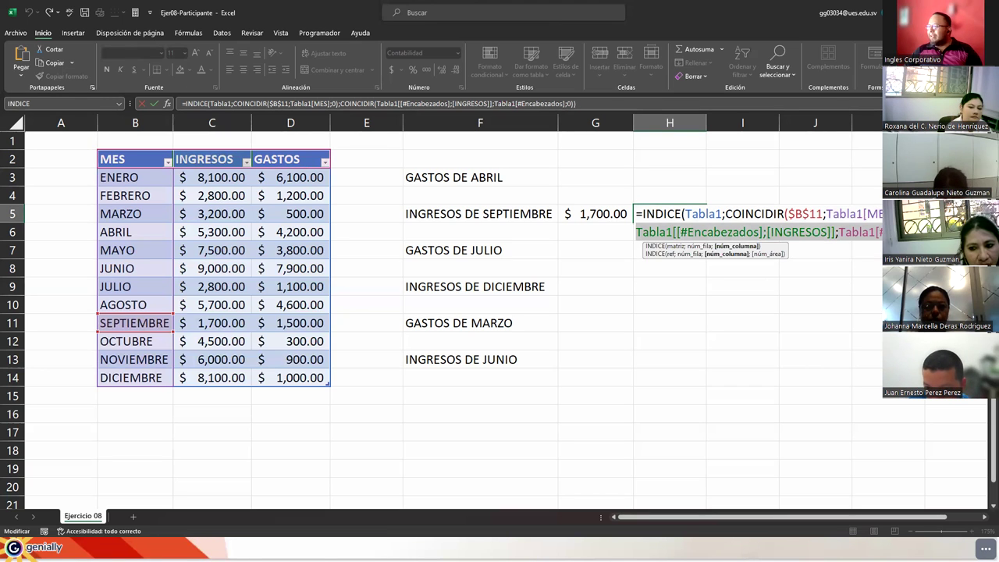
drag(722, 214, 687, 214)
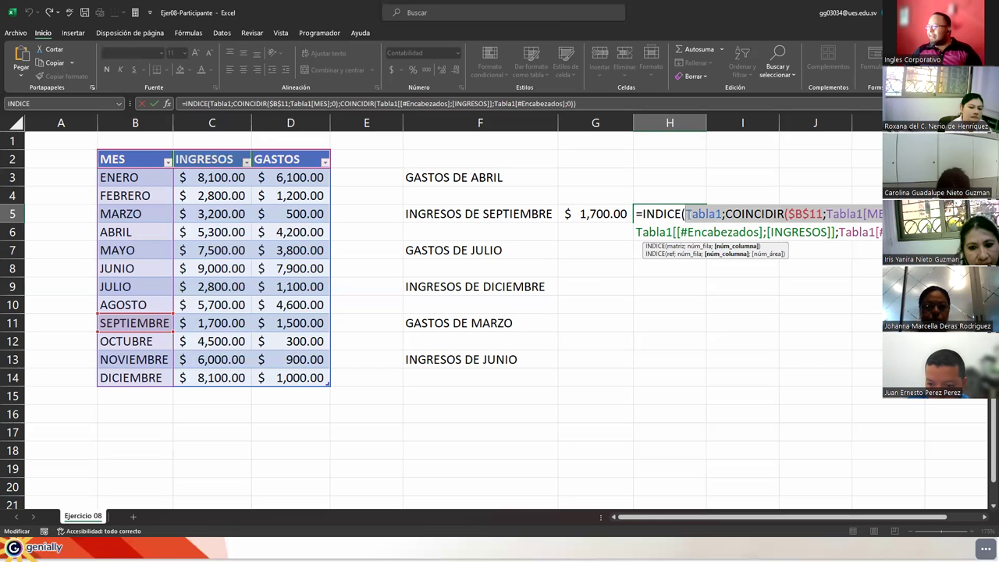
click(725, 214)
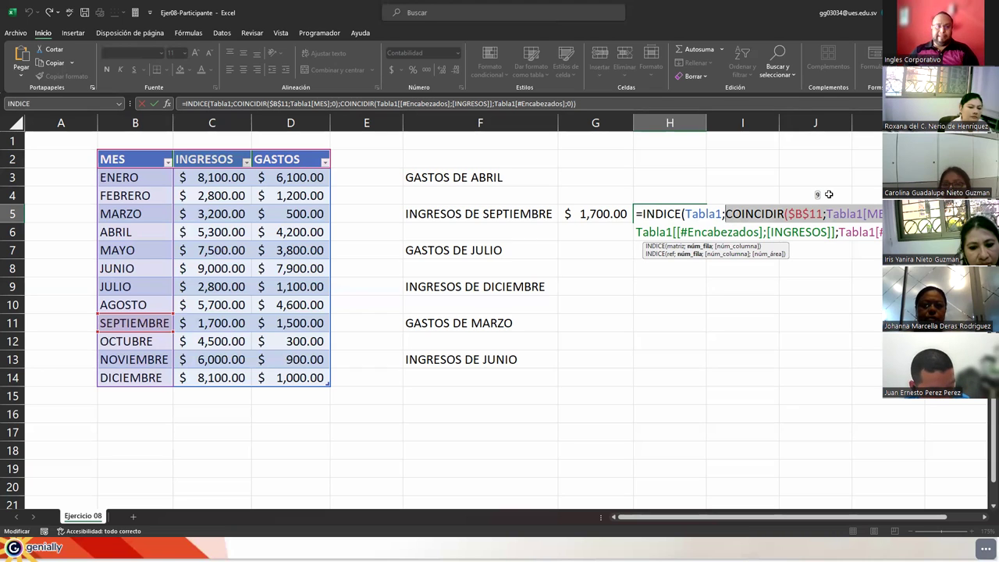
click(747, 232)
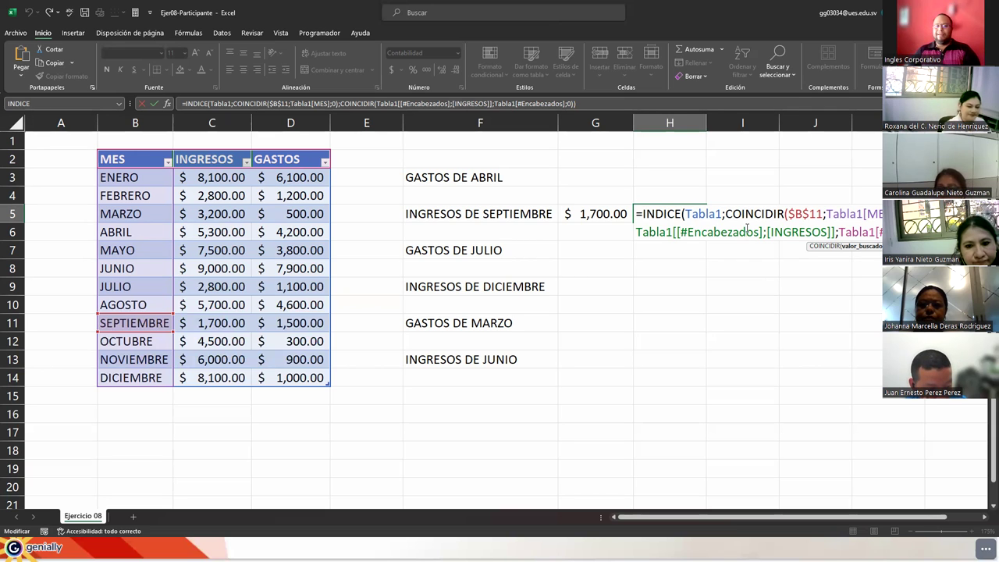
click(640, 274)
- Re-enter 0 as the last COINCIDIR argument in G5's formula and commit it
click(584, 216)
double_click(617, 214)
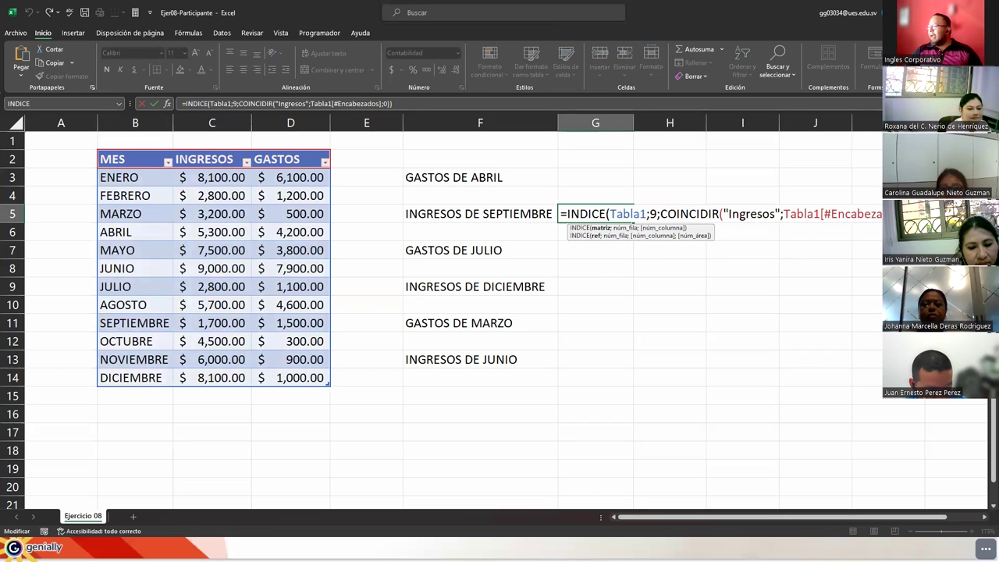
key(End)
key(Left)
key(Left)
key(BackSpace)
key(BackSpace)
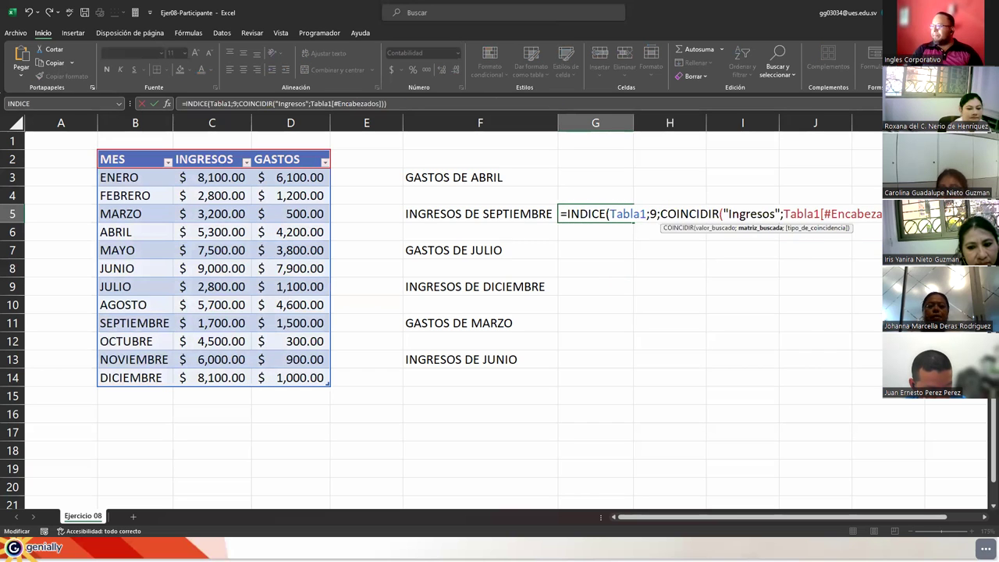
text(;)
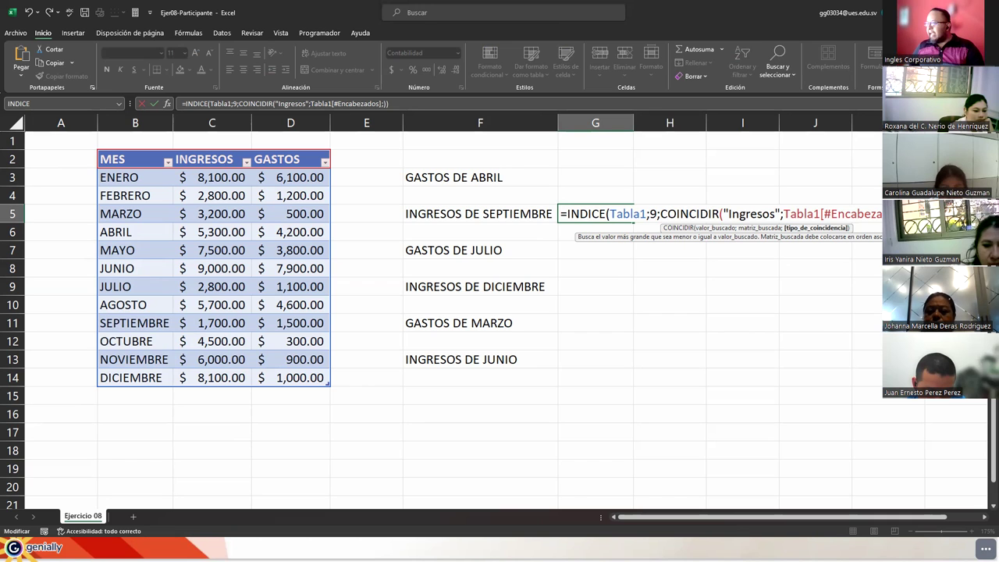
text(0)
key(ctrl+Return)
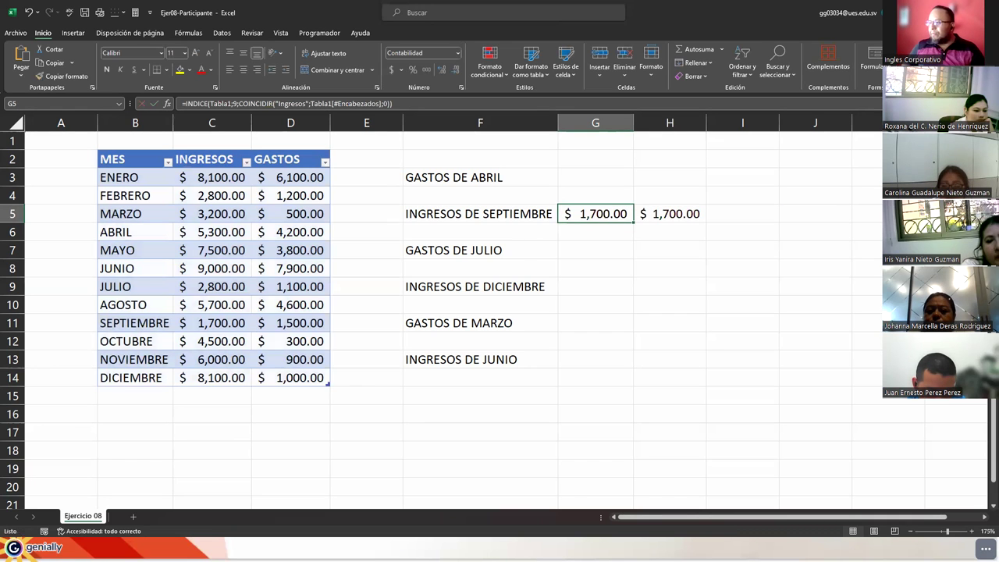
click(678, 214)
- Delete the September income formulas from H5 and then G5
key(Delete)
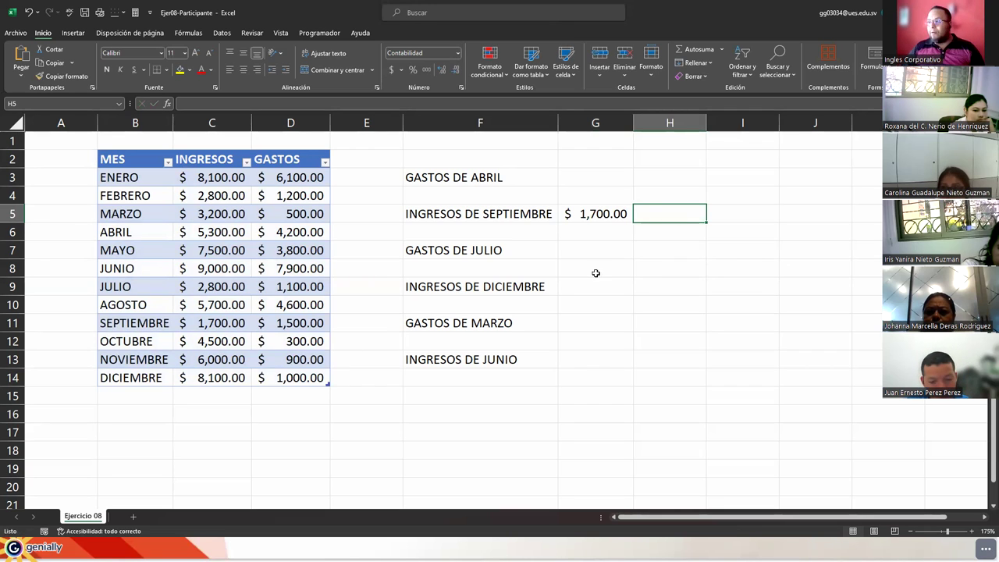
click(590, 215)
key(Delete)
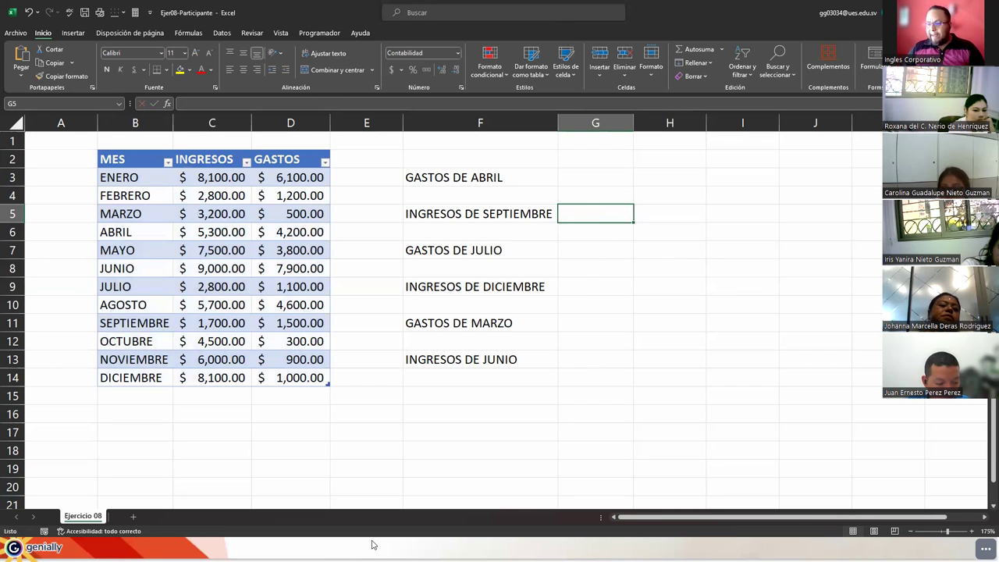
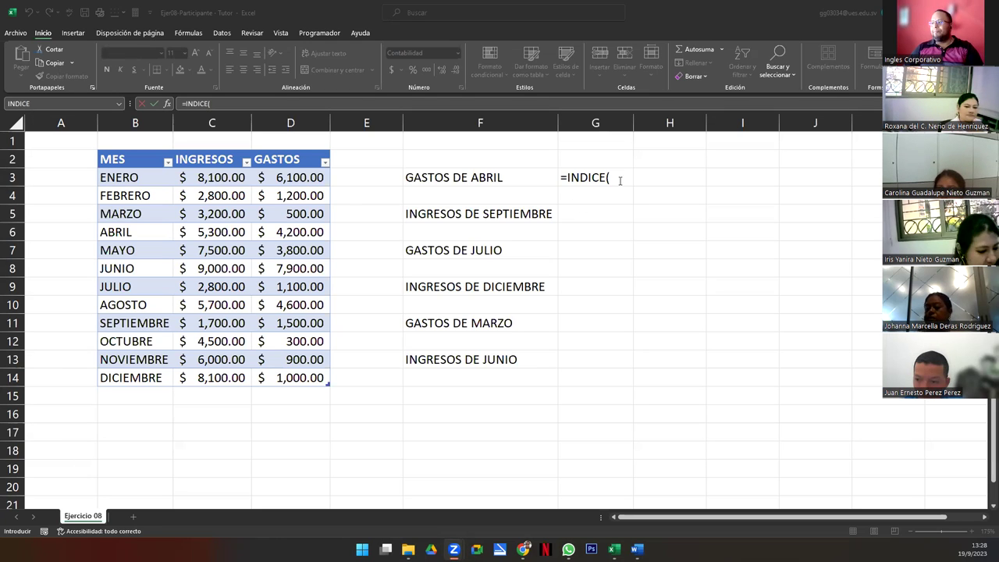
- Begin G3's INDICE lookup over the range B3:D14 with row 4
key(alt+Tab)
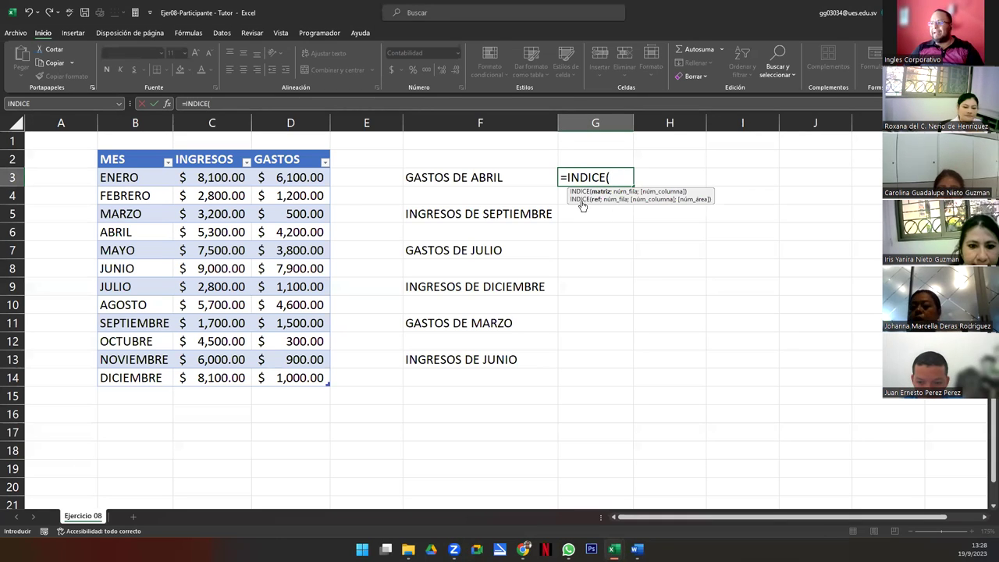
drag(134, 178, 295, 380)
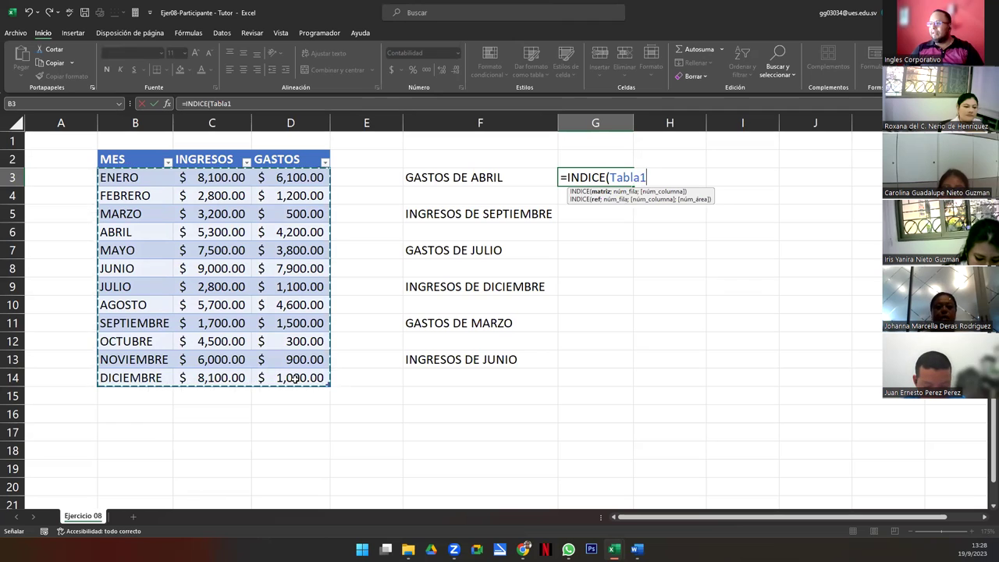
key(BackSpace)
key(BackSpace)
key(BackSpace)
key(BackSpace)
key(BackSpace)
key(BackSpace)
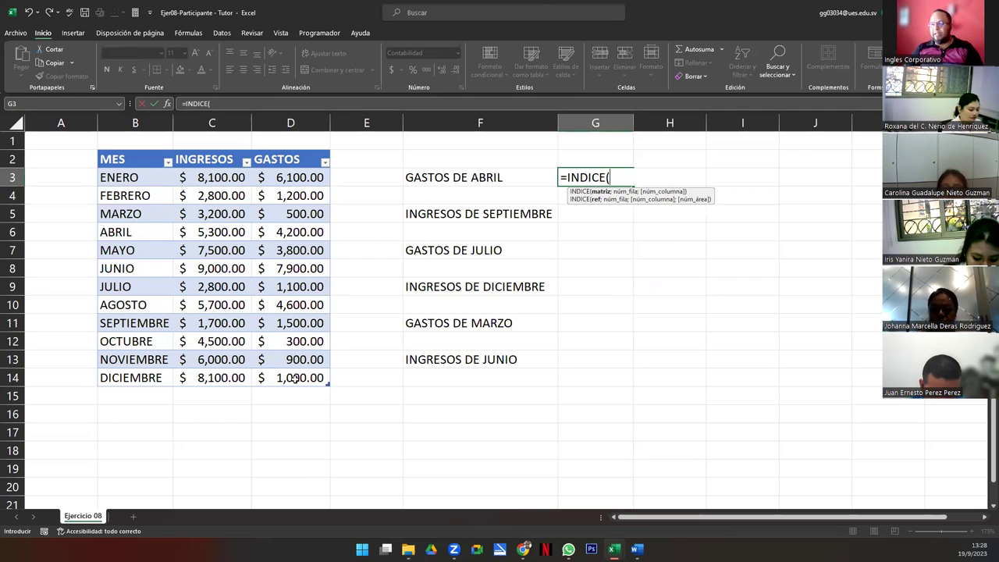
text(B3:)
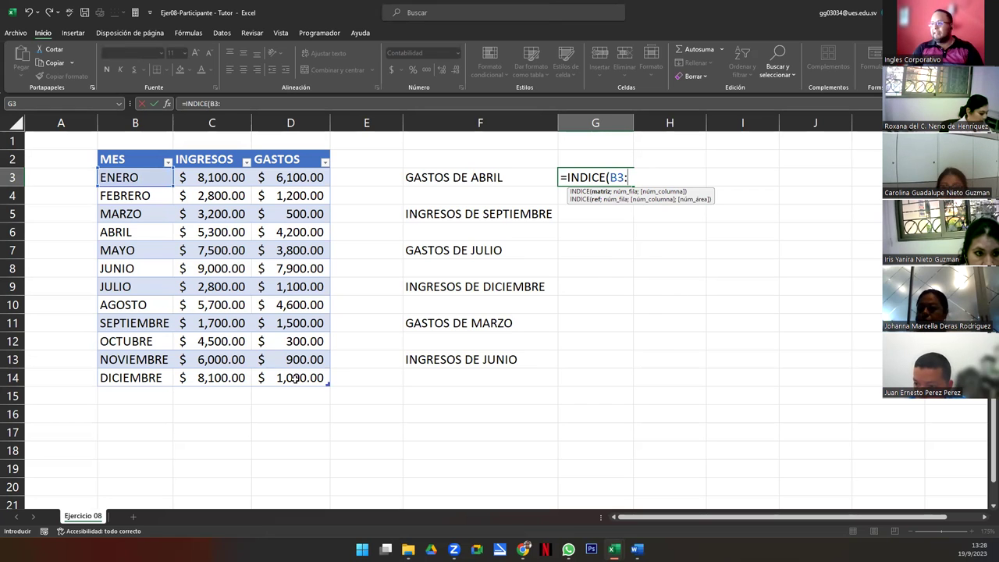
text(D1)
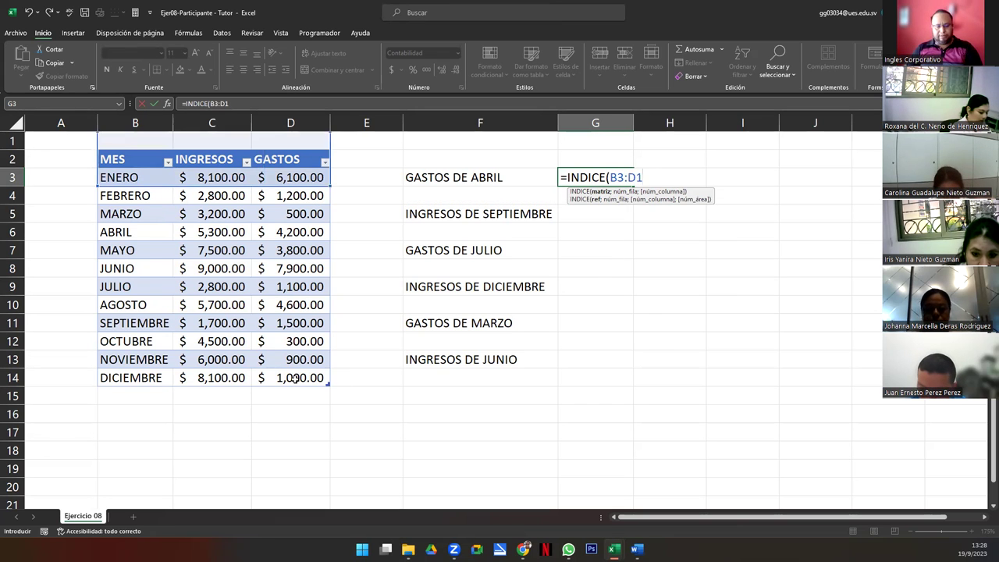
text(4)
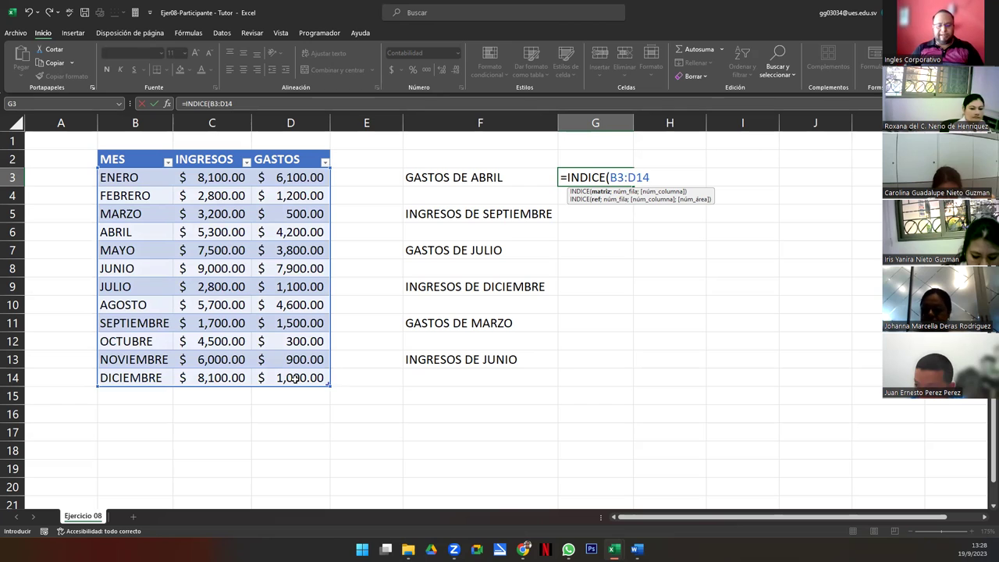
text(;4)
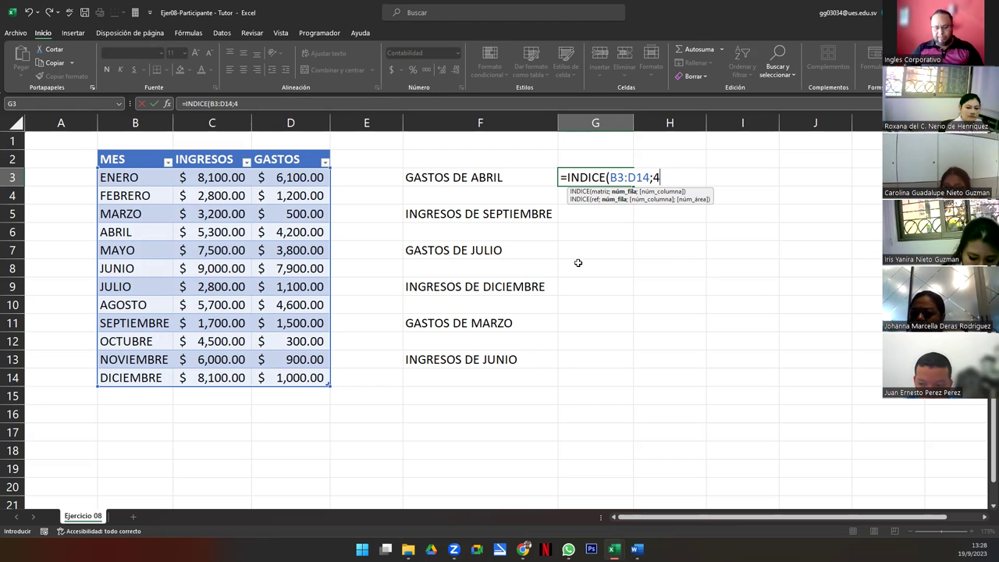
text(;)
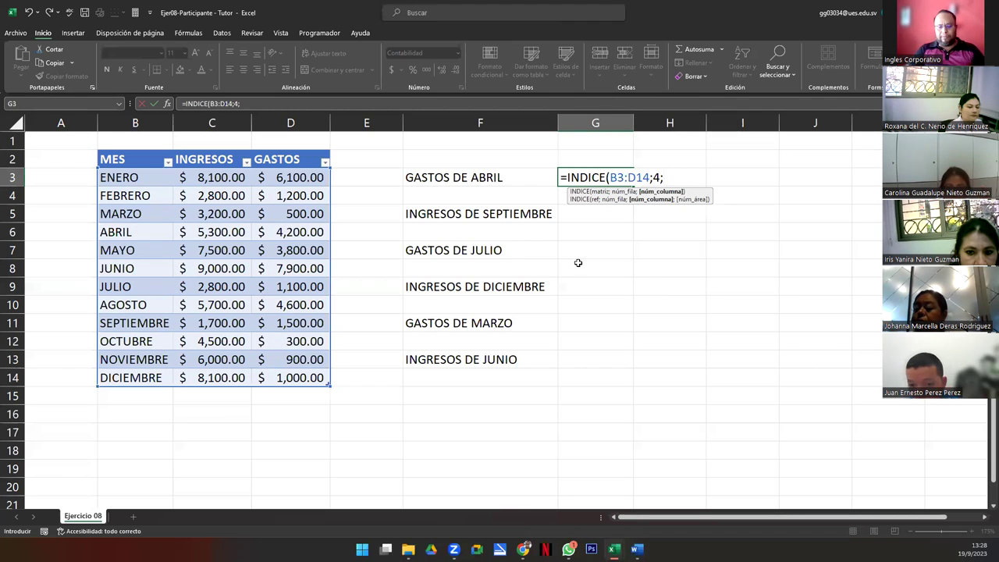
- Add COINCIDIR("Gastos";B2:D2;0) as the column argument and commit, returning $ 4,200.00
text(coin)
key(Tab)
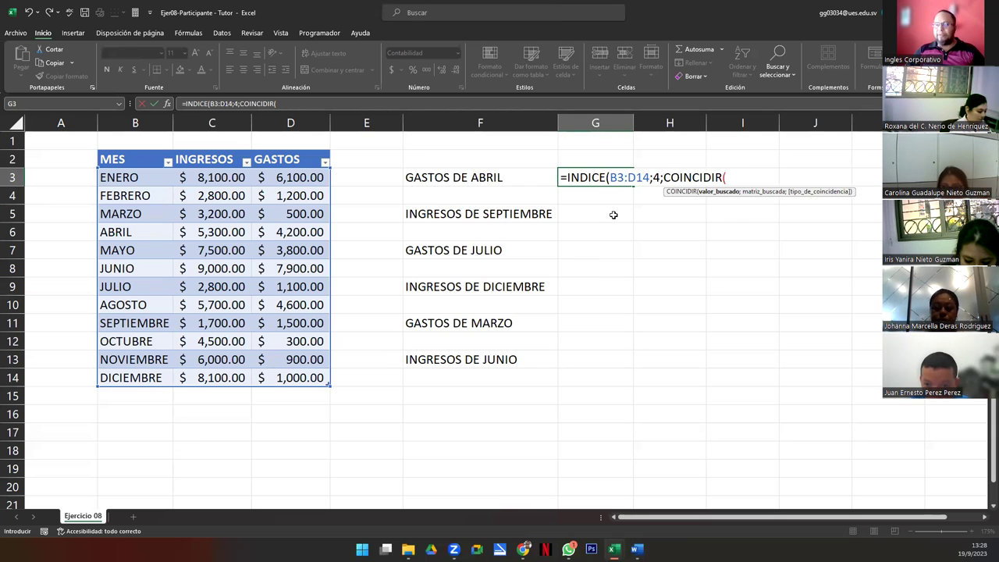
text("Gast)
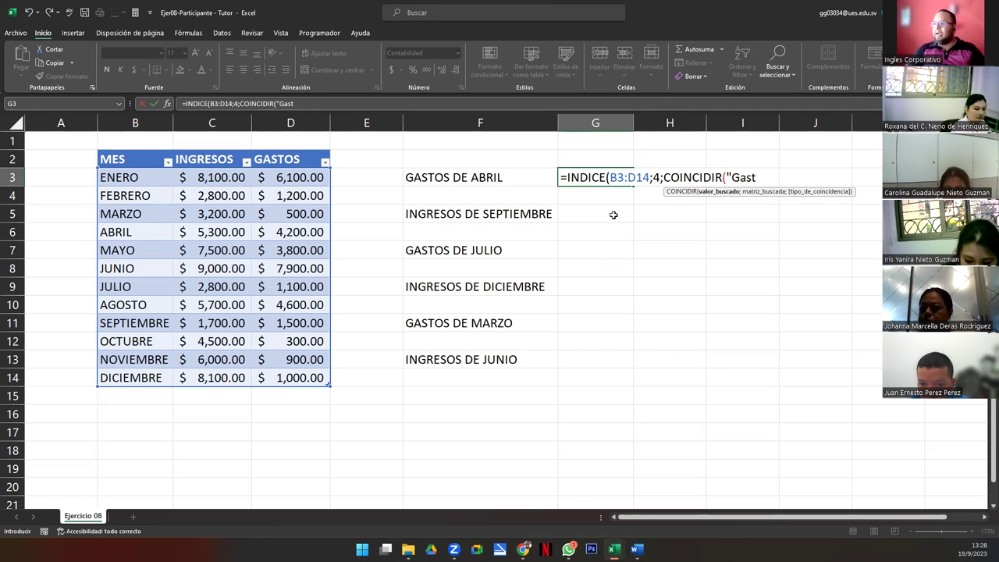
text(os";)
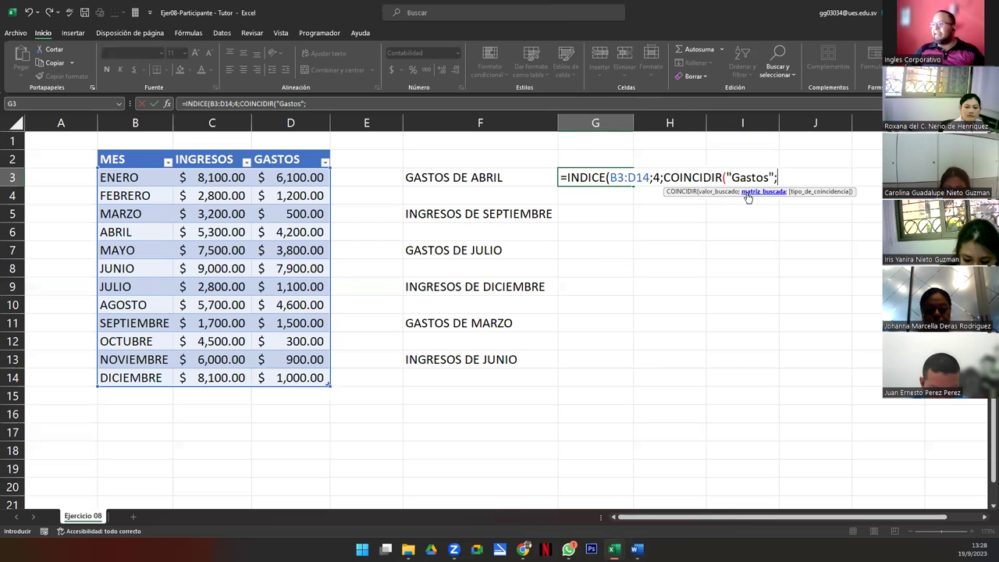
drag(208, 162, 269, 160)
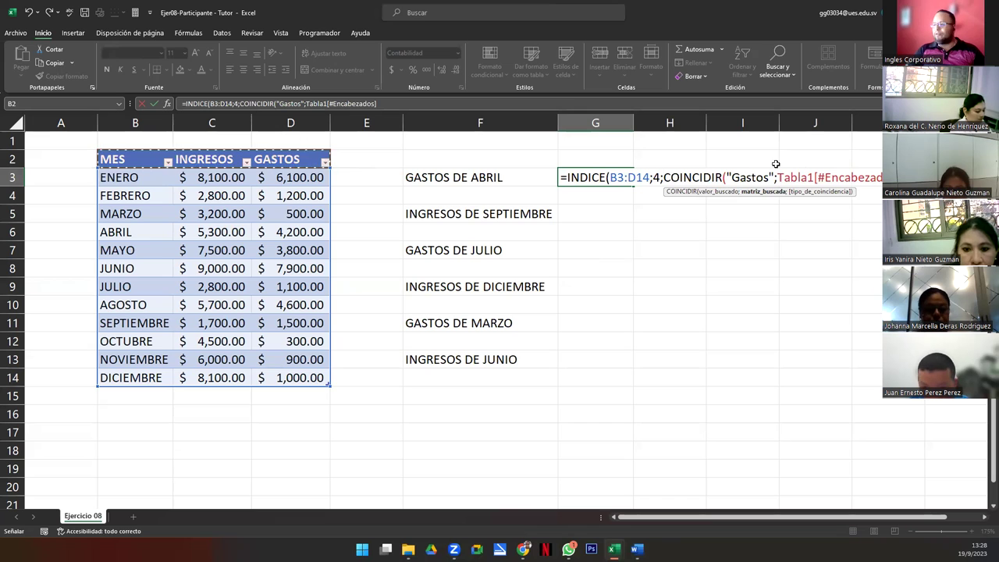
key(BackSpace)
key(BackSpace)
key(BackSpace)
key(BackSpace)
key(BackSpace)
key(BackSpace)
key(BackSpace)
key(BackSpace)
text(B)
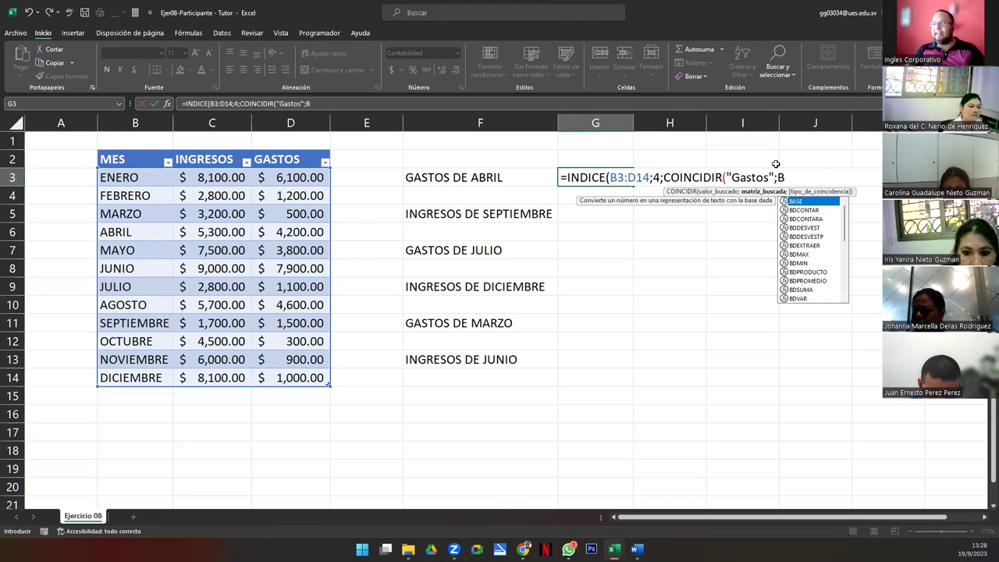
text(2:)
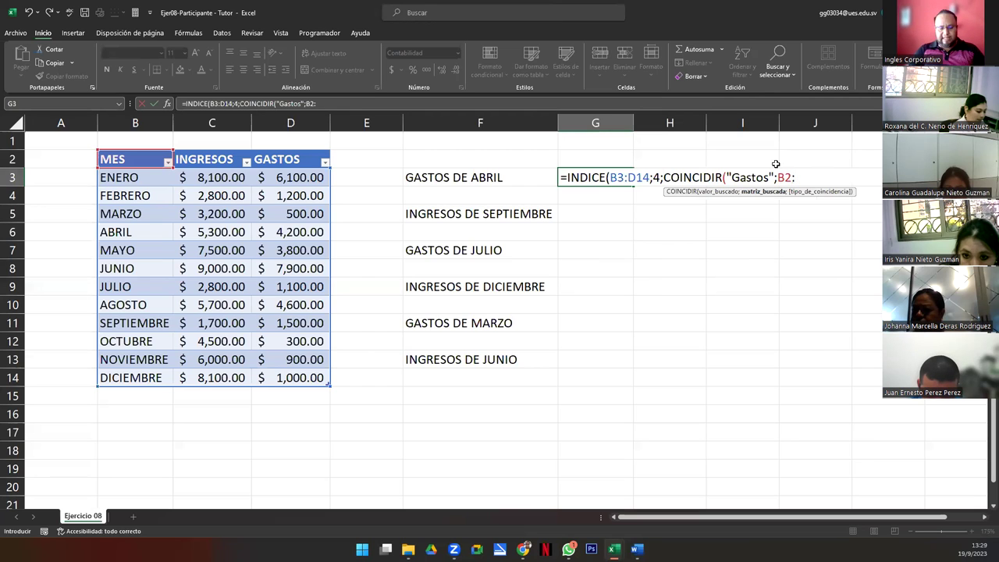
text(D)
text(2)
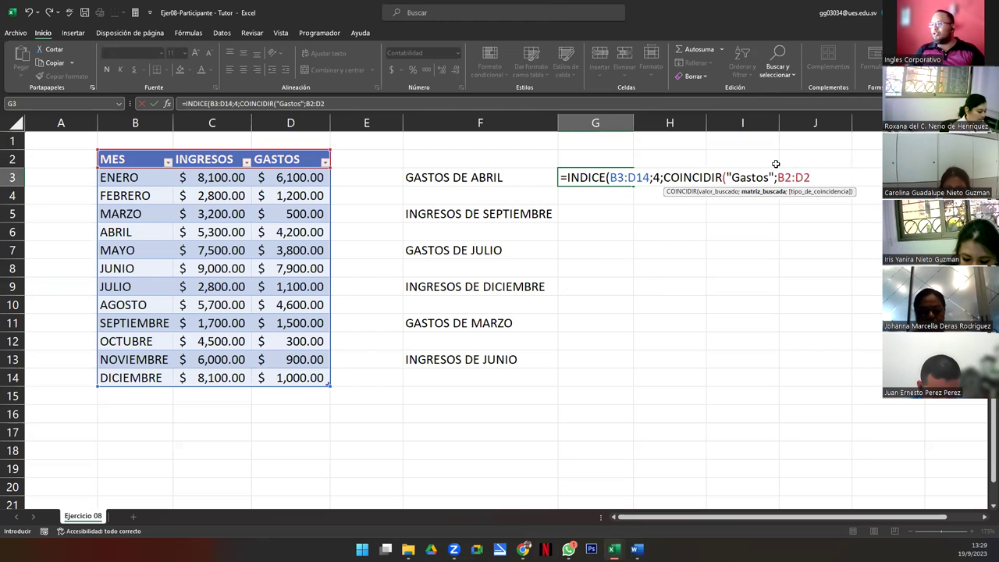
text(;)
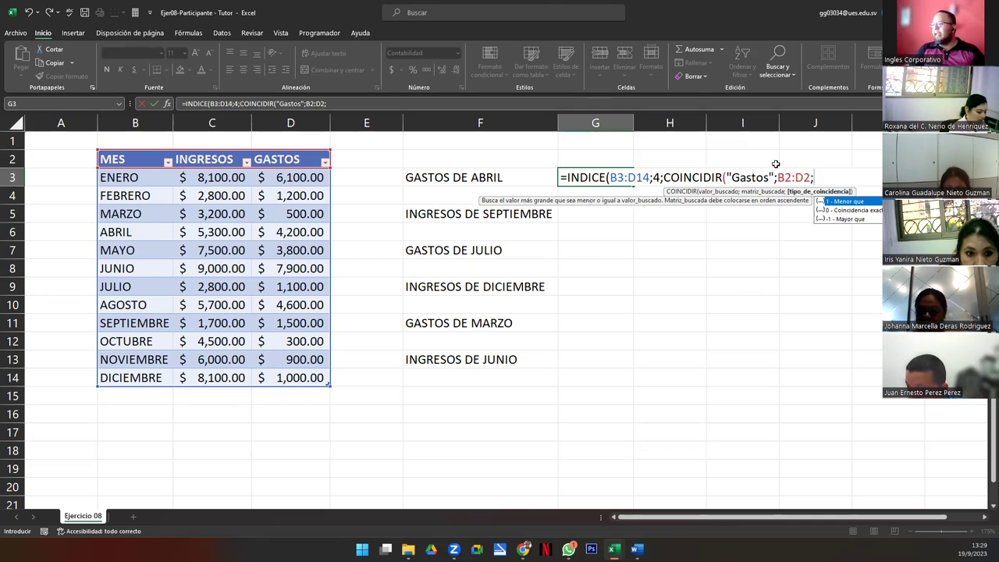
text(0)
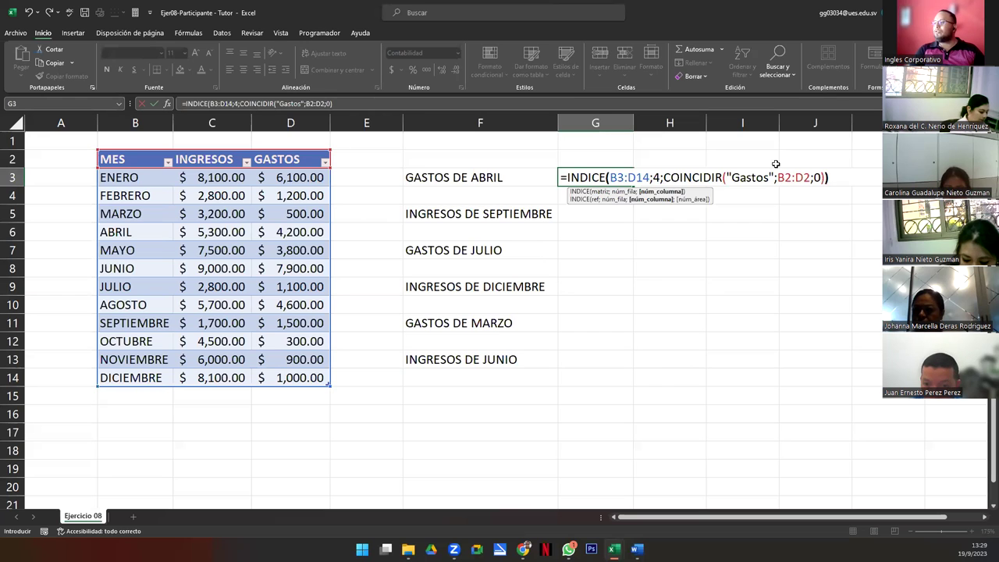
text())
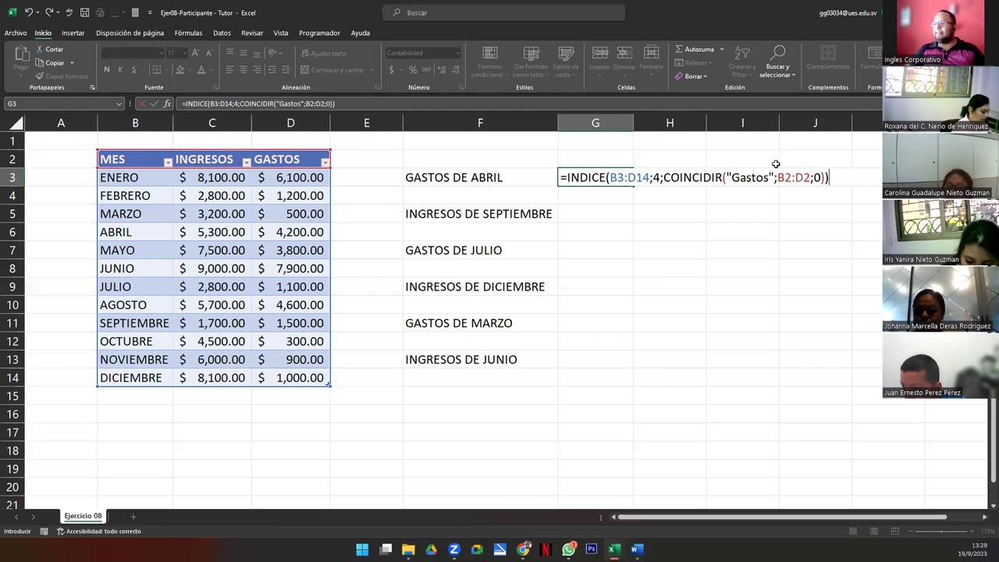
key(Return)
key(Up)
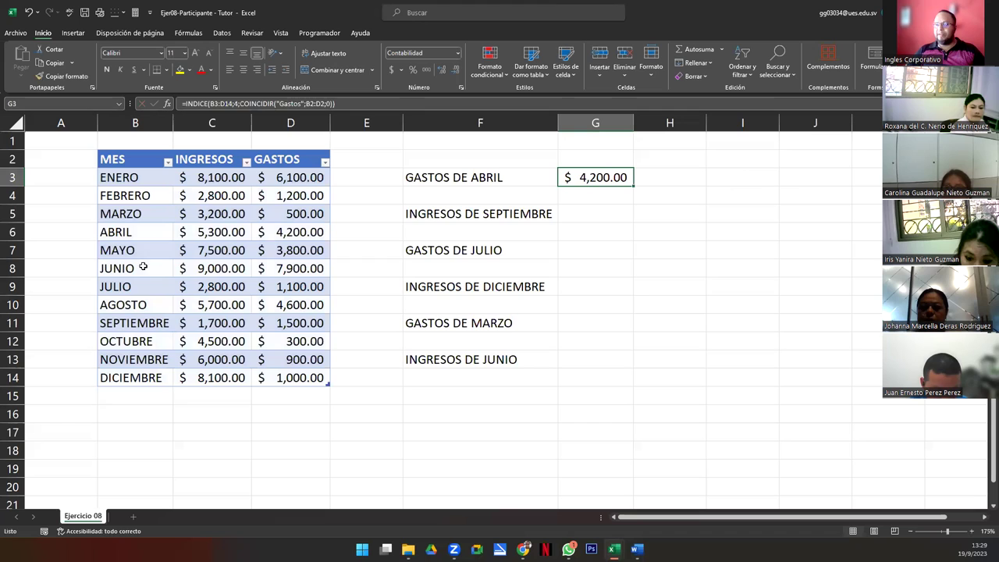
- Check the ABRIL row and GASTOS column against the G3 result
click(12, 232)
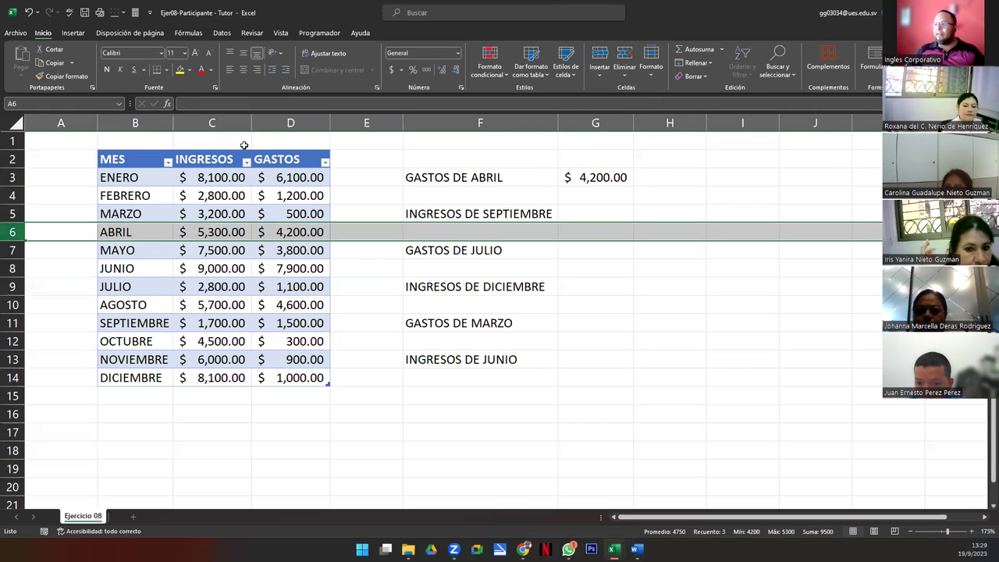
click(290, 122)
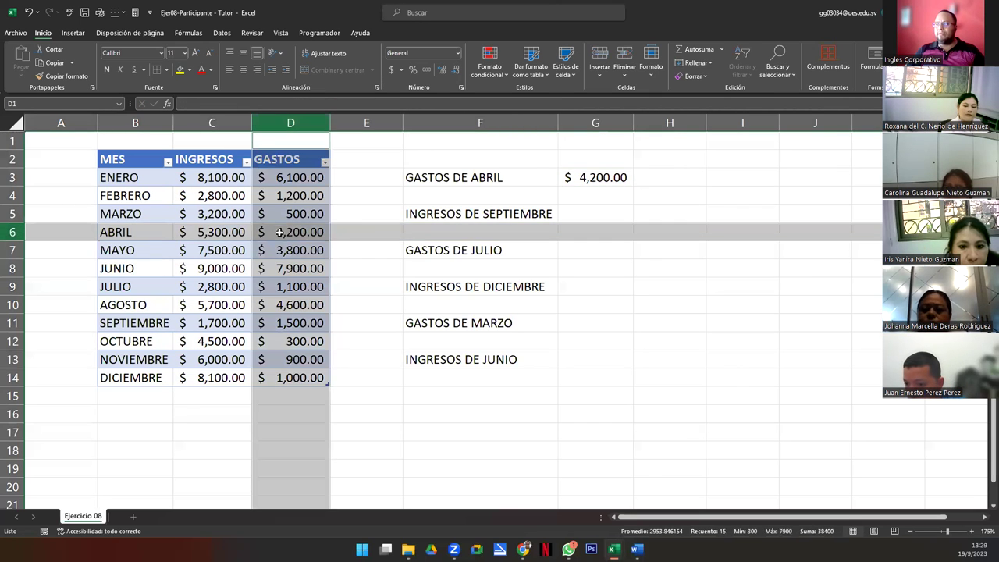
click(571, 177)
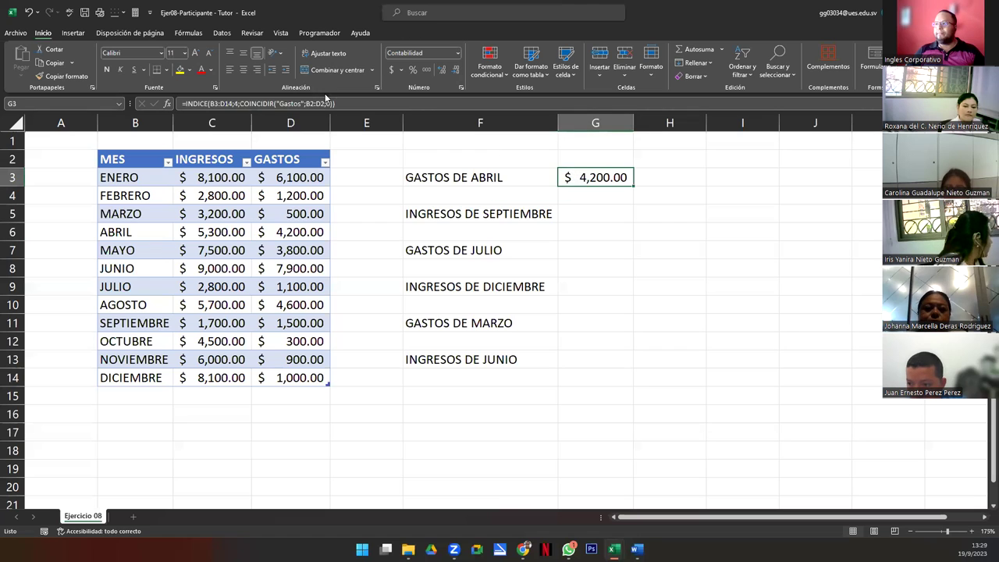
- Apply Contabilidad format to G5, G7, G9, G11 and G13, then edit G3's formula
ctrl+click(584, 215)
ctrl+click(576, 250)
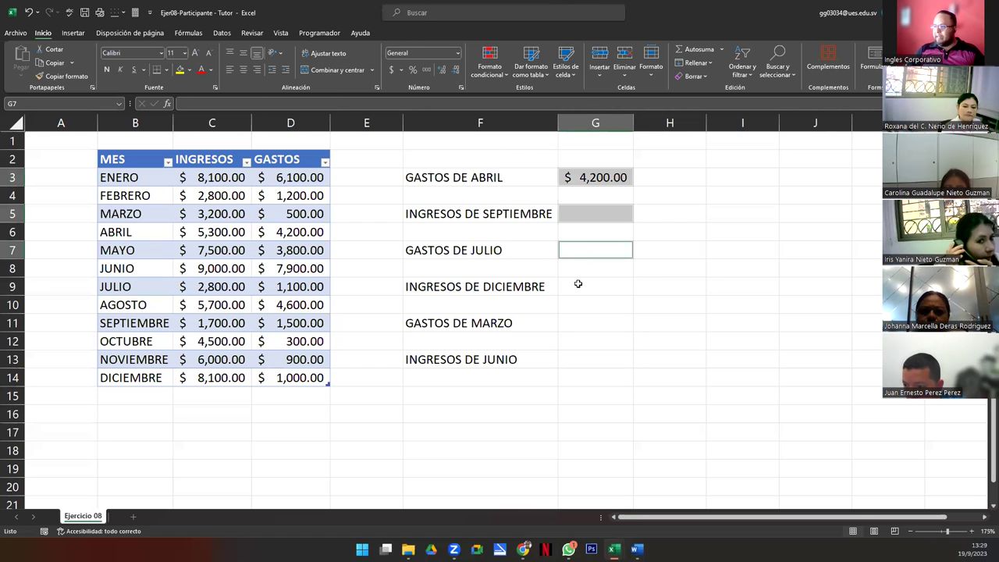
ctrl+click(578, 284)
ctrl+click(584, 320)
ctrl+click(583, 357)
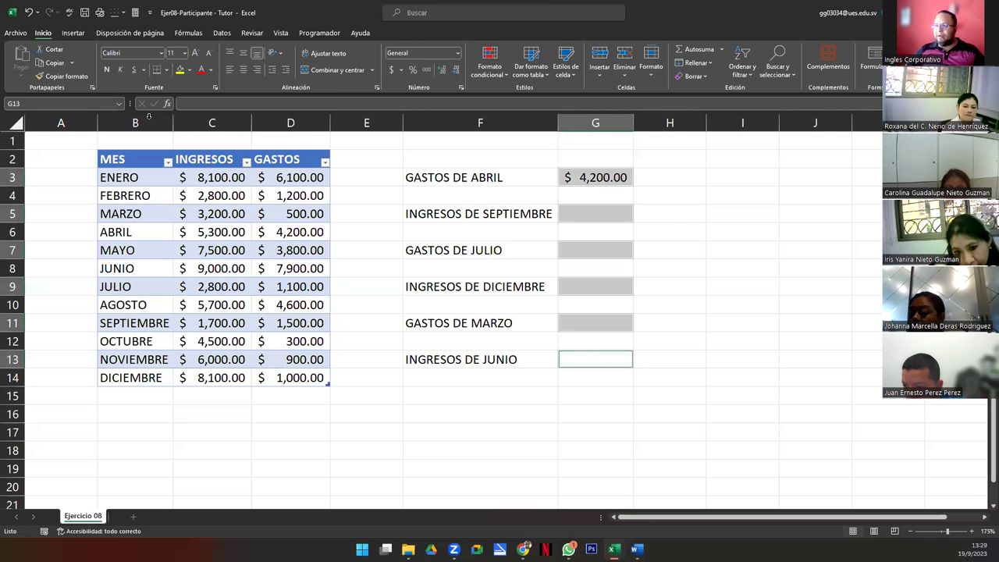
click(457, 53)
click(435, 139)
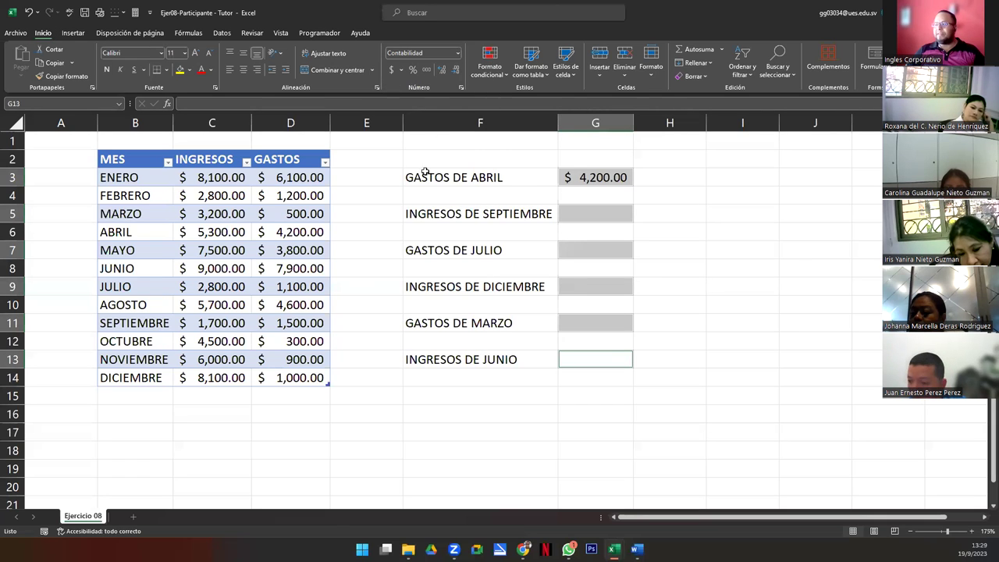
click(483, 216)
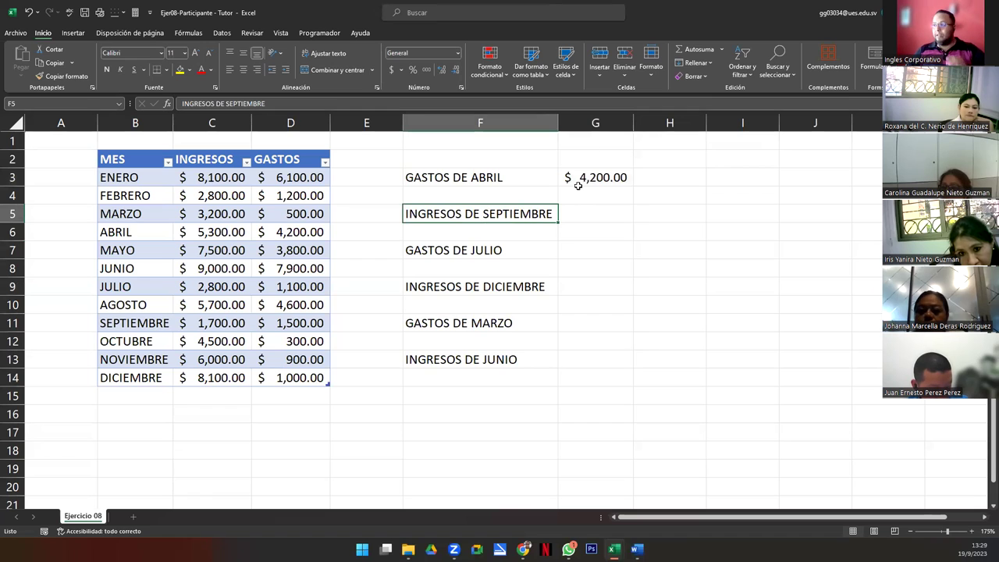
double_click(588, 178)
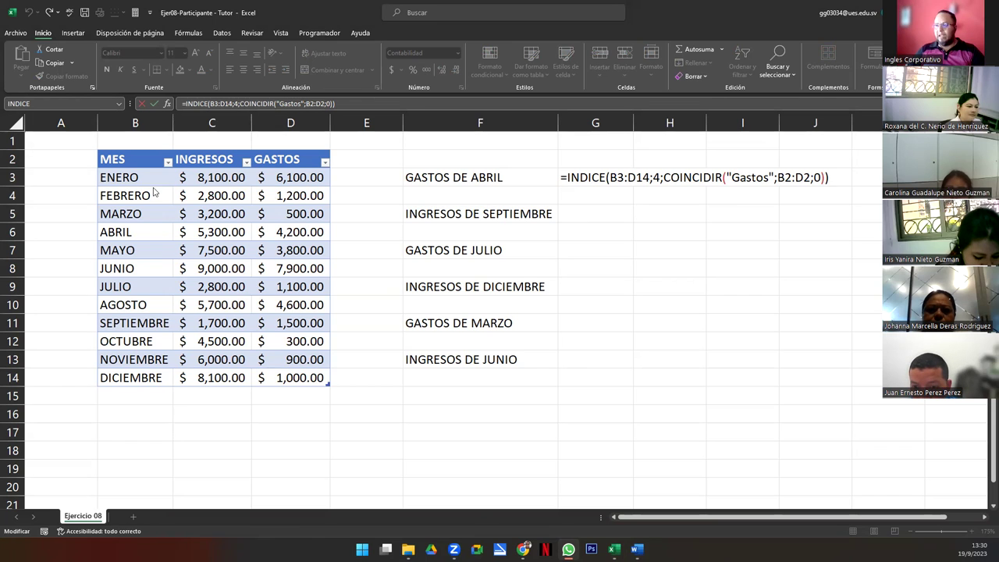
- Highlight the G3 formula's ranges and point out its B3:D14 argument
click(623, 185)
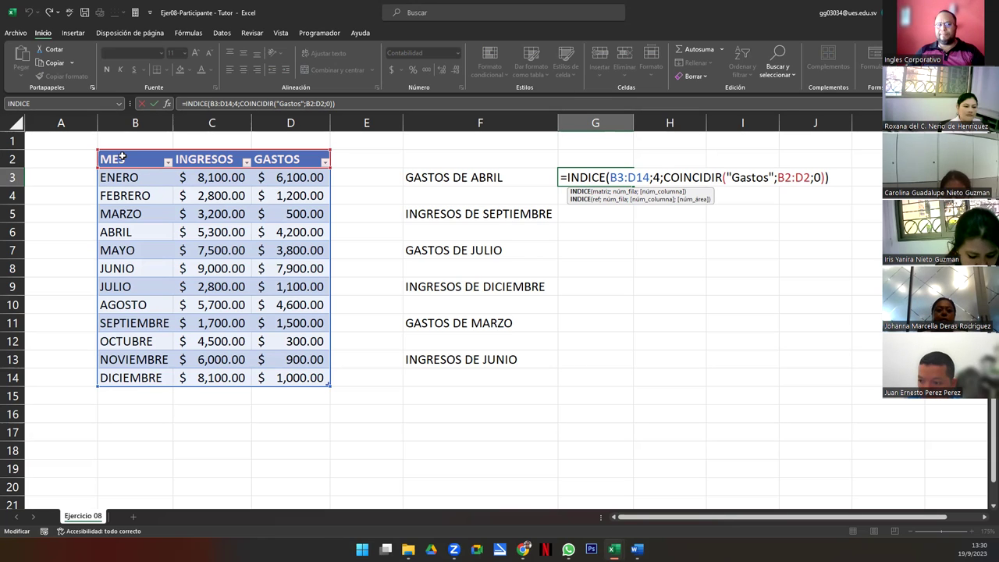
click(631, 178)
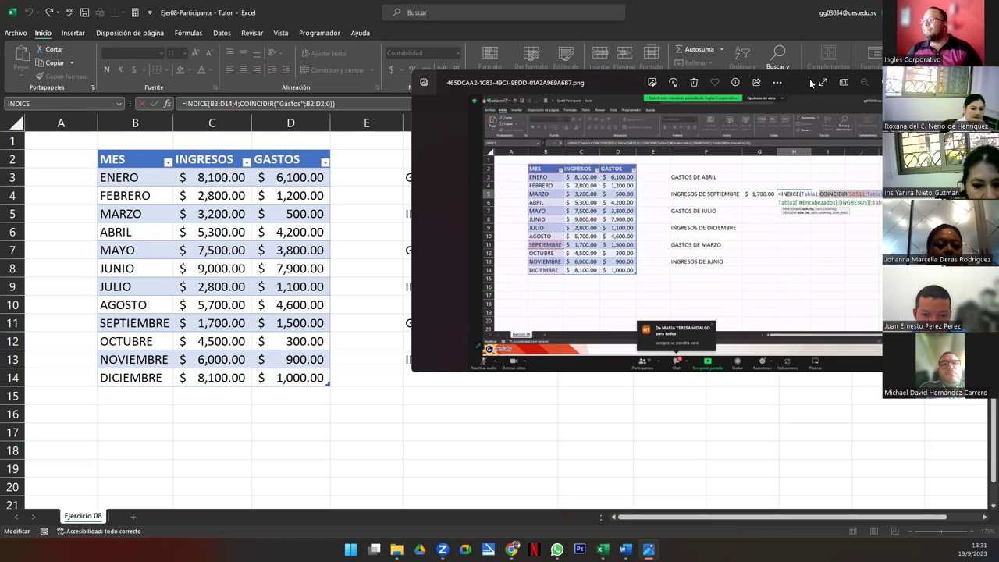
- Enlarge and review each participant's GASTOS DE ABRIL screenshot, then close them all
drag(809, 78, 532, 127)
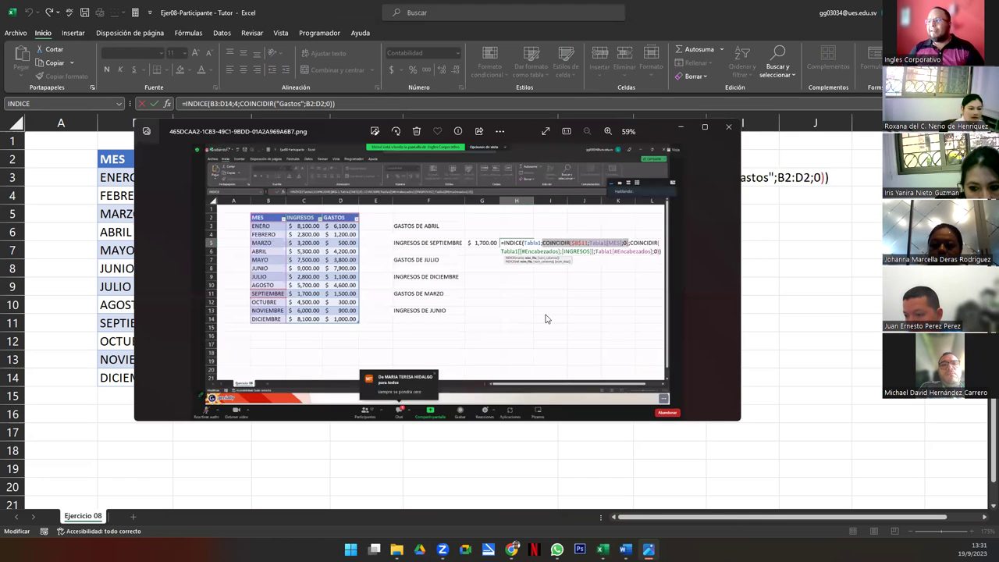
double_click(591, 248)
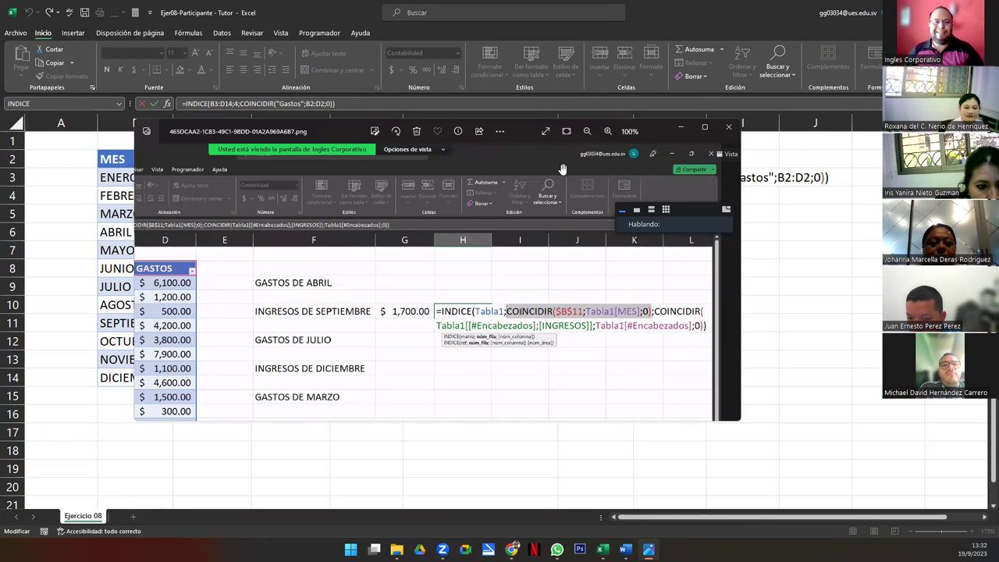
click(726, 128)
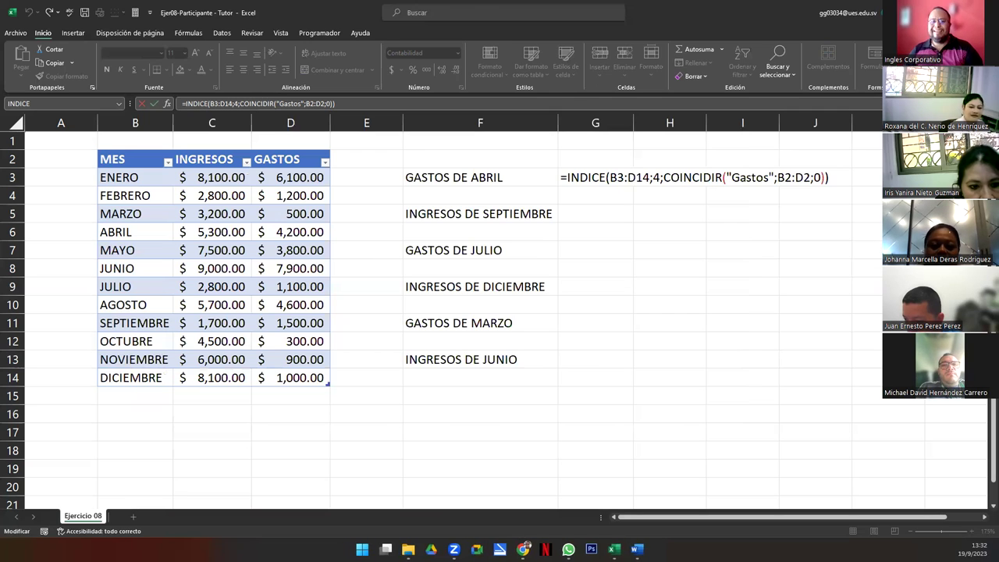
key(Print)
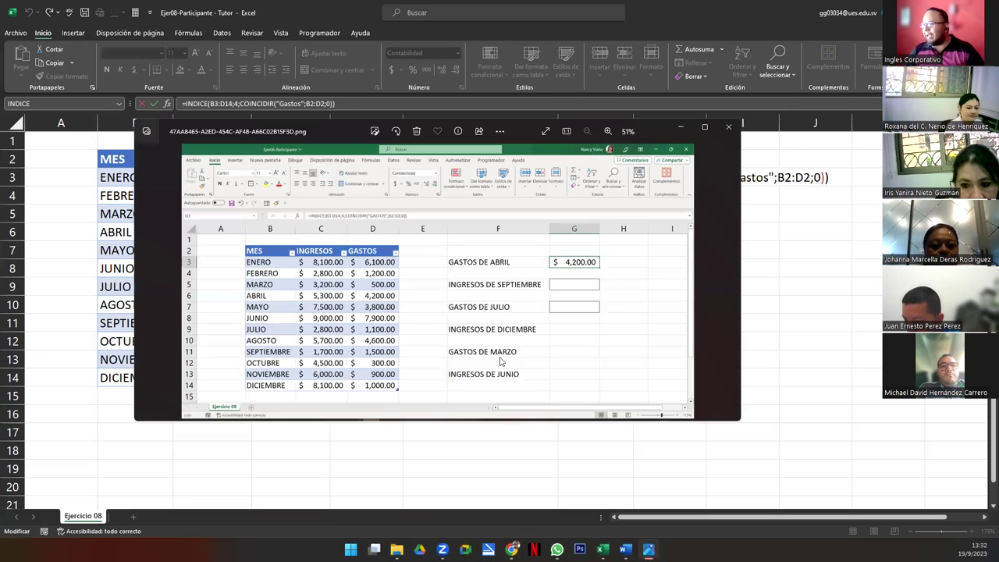
click(728, 127)
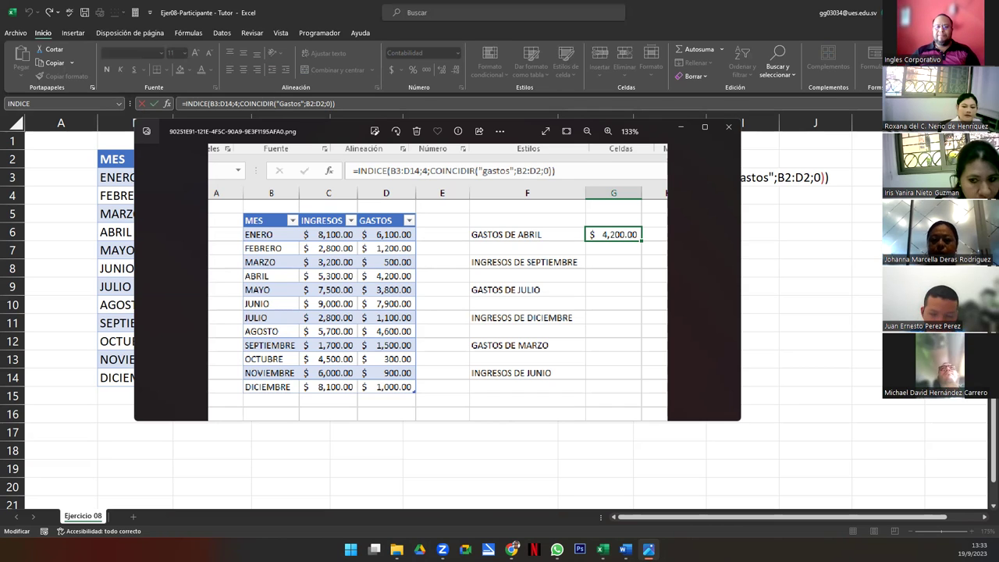
click(729, 127)
- Start G5's formula as INDICE over the range B3:D14
click(577, 215)
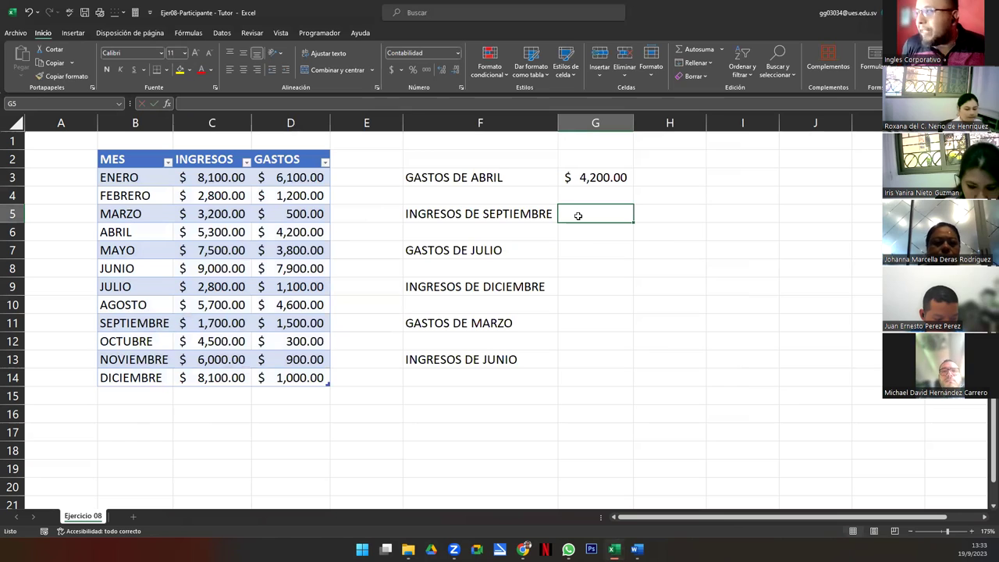
text(=)
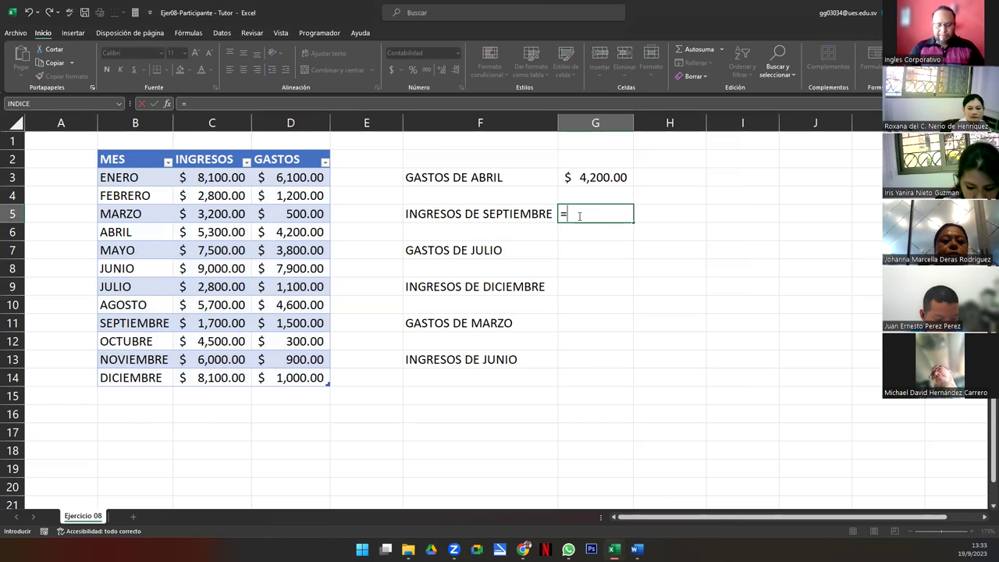
text(in)
key(Tab)
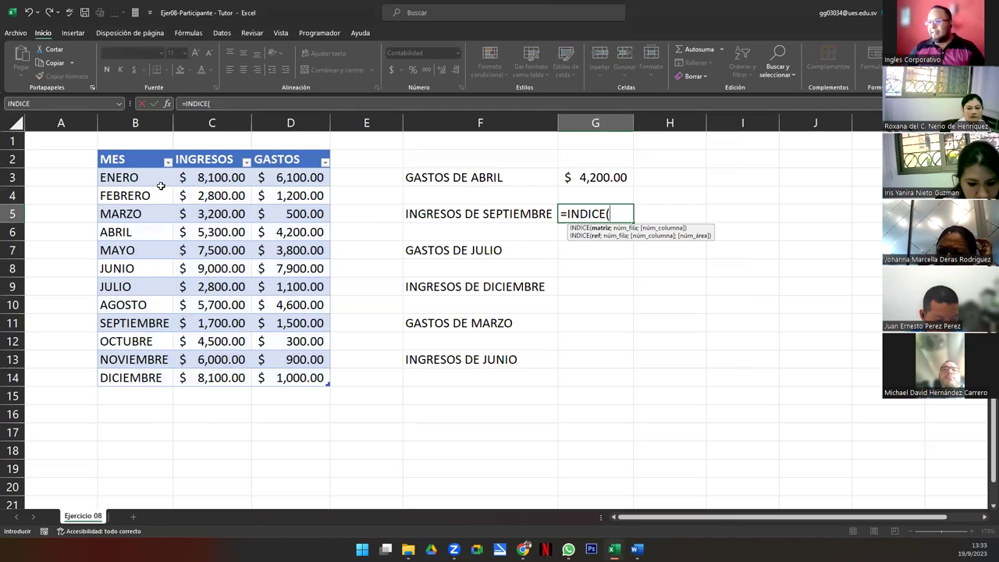
drag(138, 182, 286, 373)
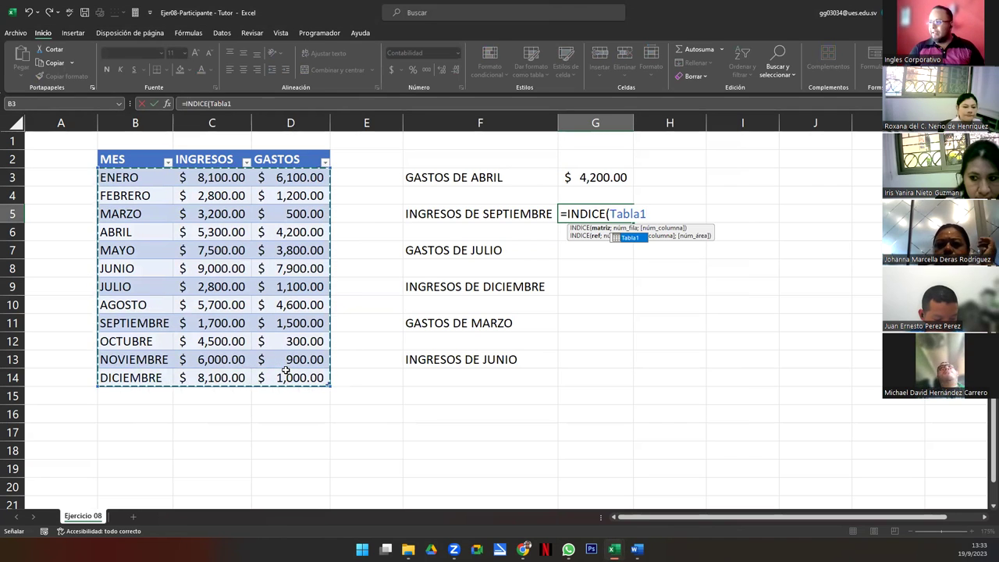
key(BackSpace)
key(BackSpace)
key(BackSpace)
key(BackSpace)
key(BackSpace)
key(BackSpace)
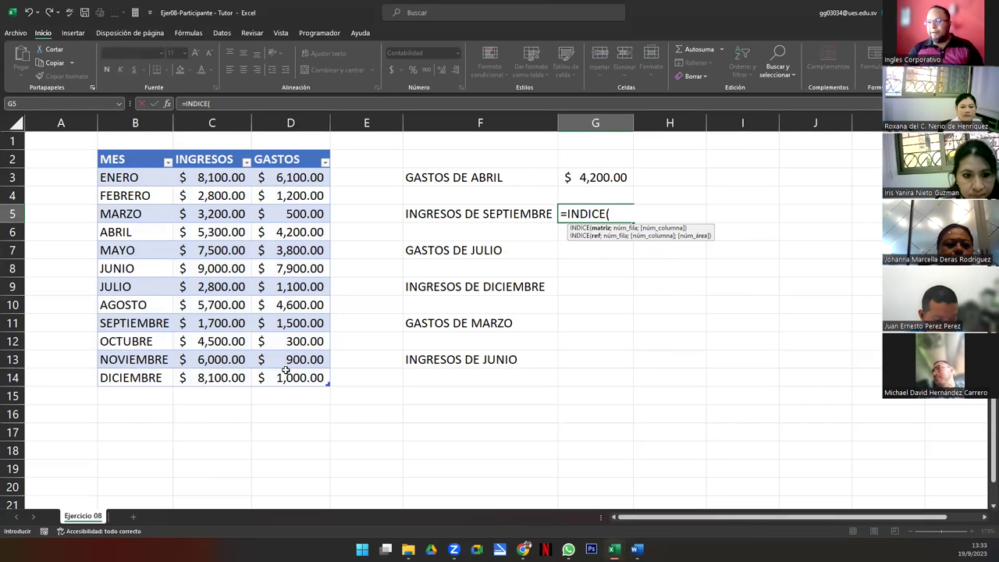
text(B3:)
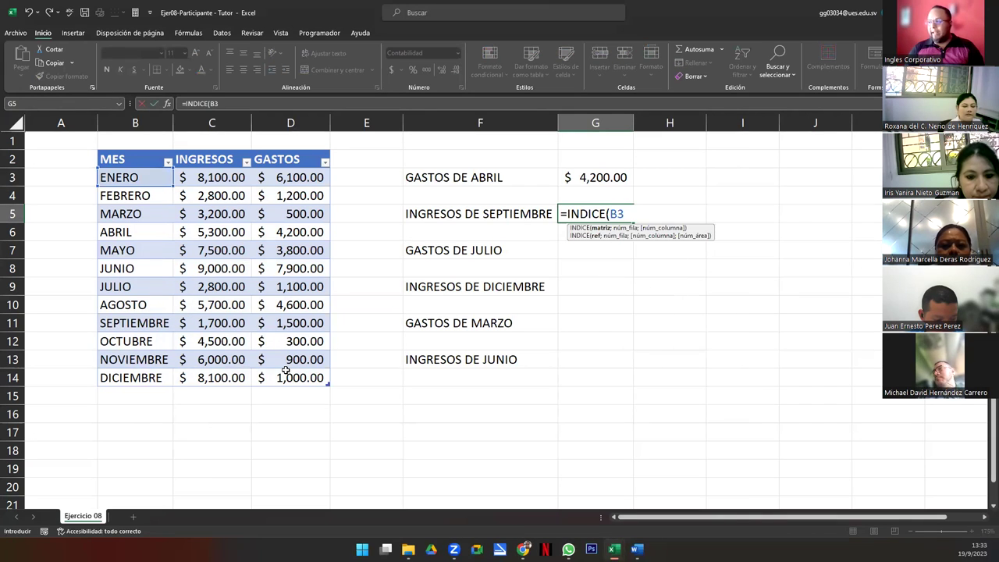
text(D14)
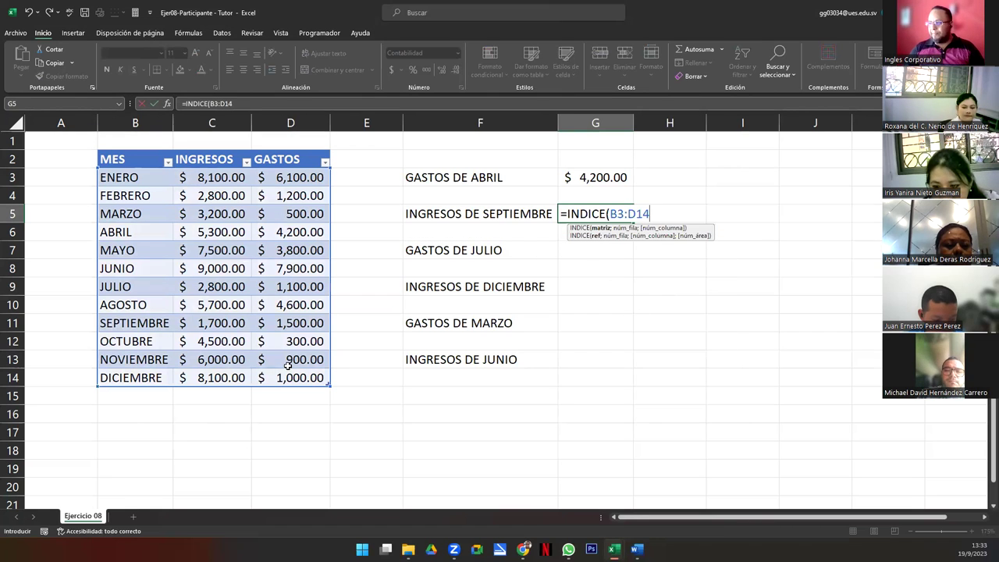
text(;)
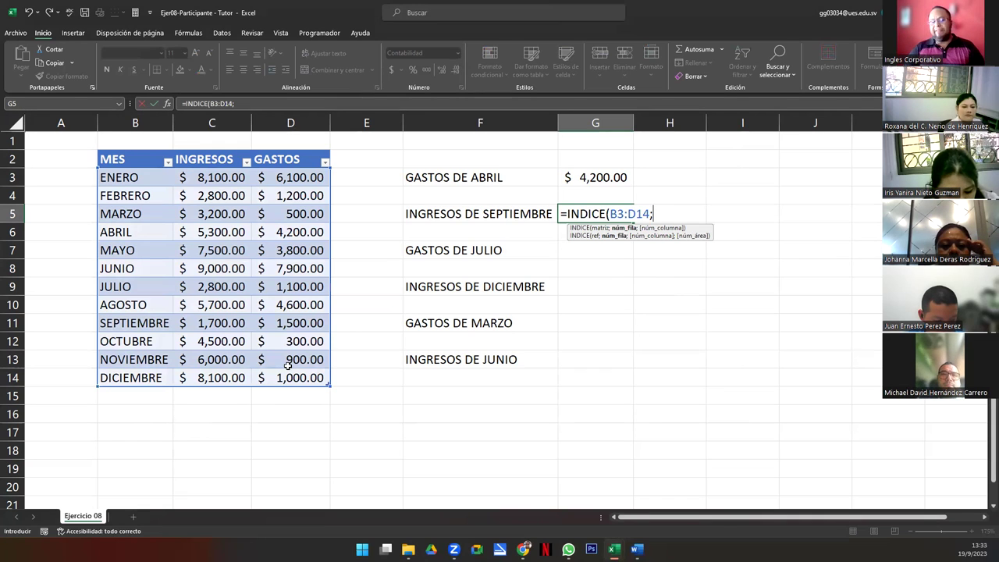
- Add COINCIDIR("Septiembre";B3:B14;0) as the row and column 2, returning $ 1,700.00
text(coind)
key(BackSpace)
text(c)
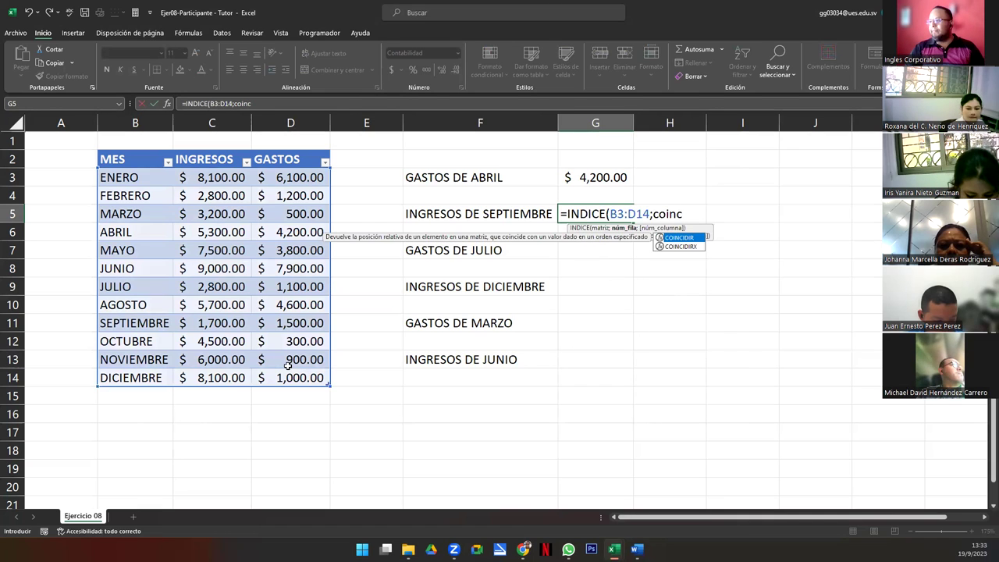
key(Tab)
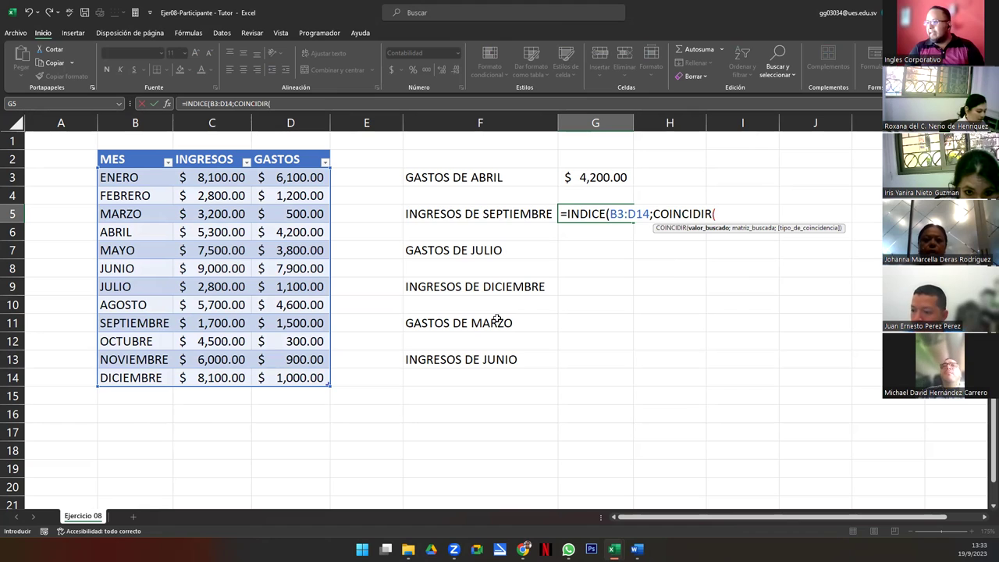
text(Sep)
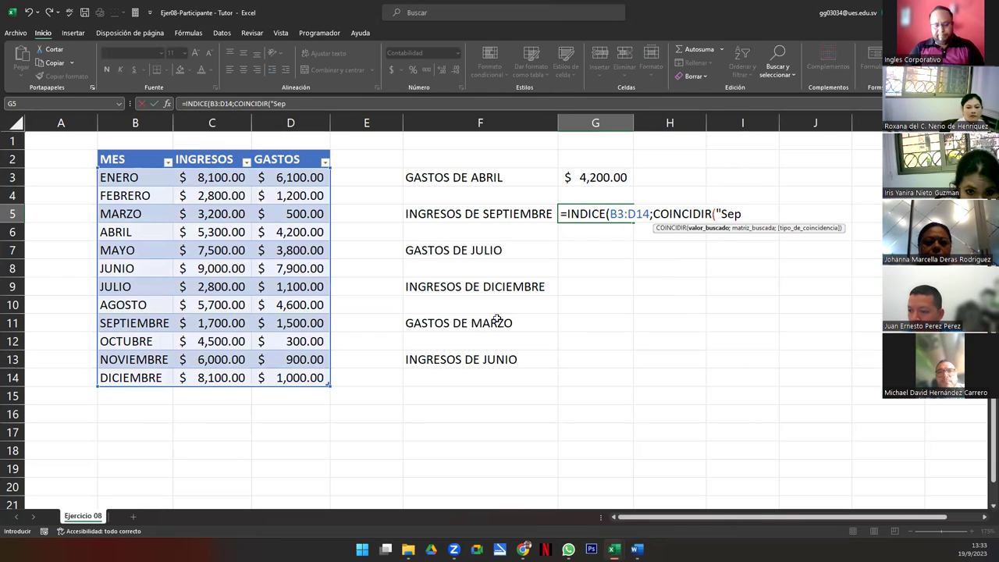
text(tiembre";)
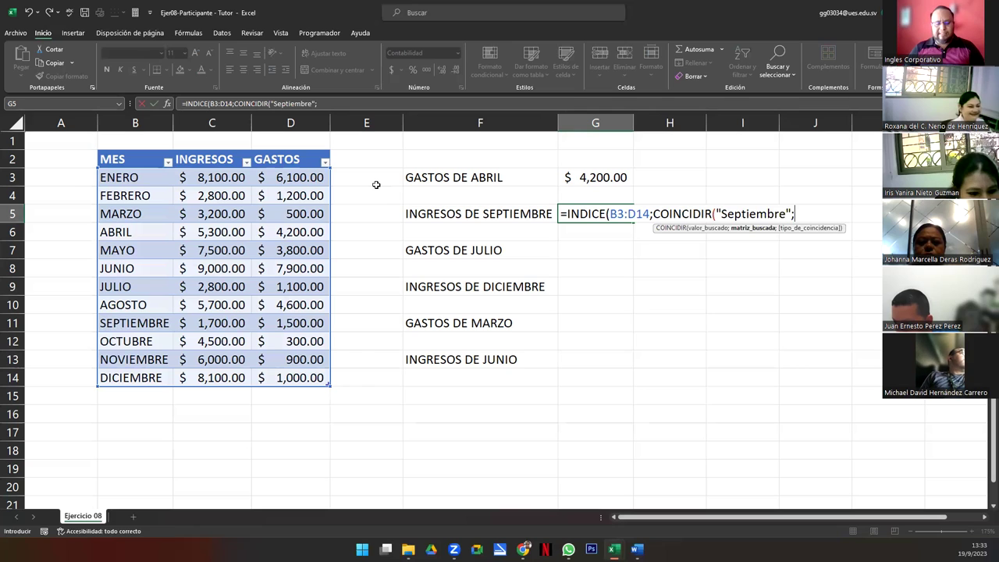
text(B3:)
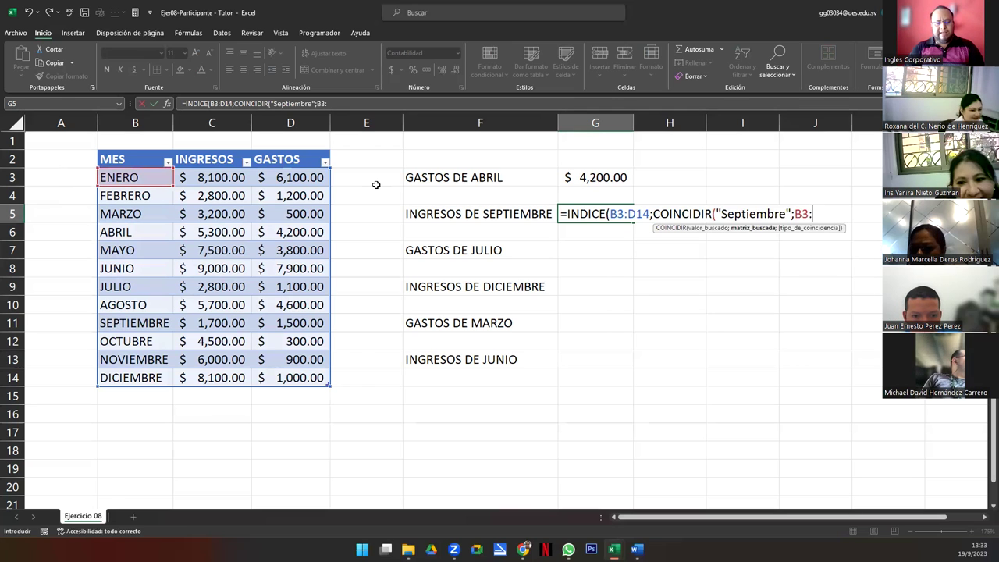
text(B14)
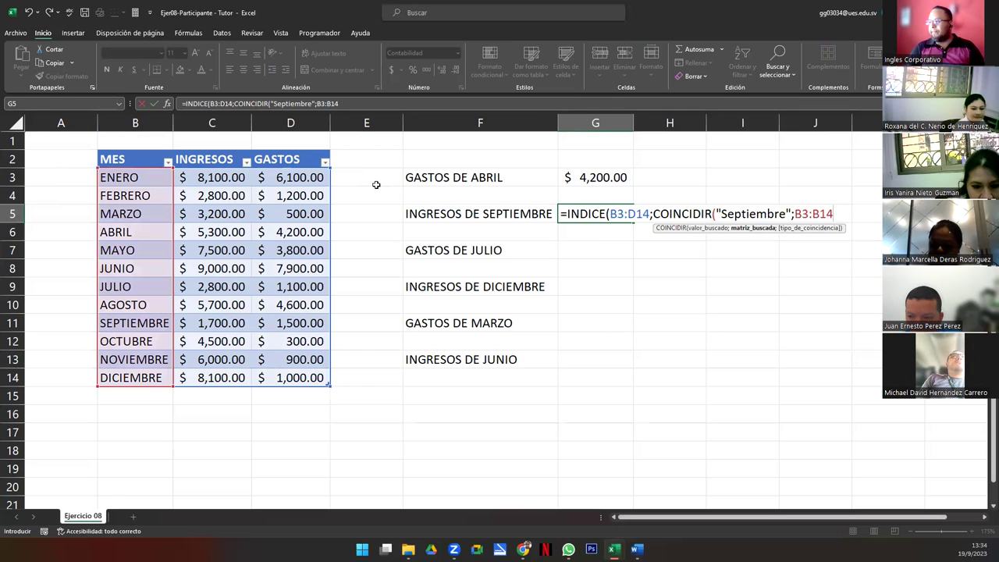
text(;)
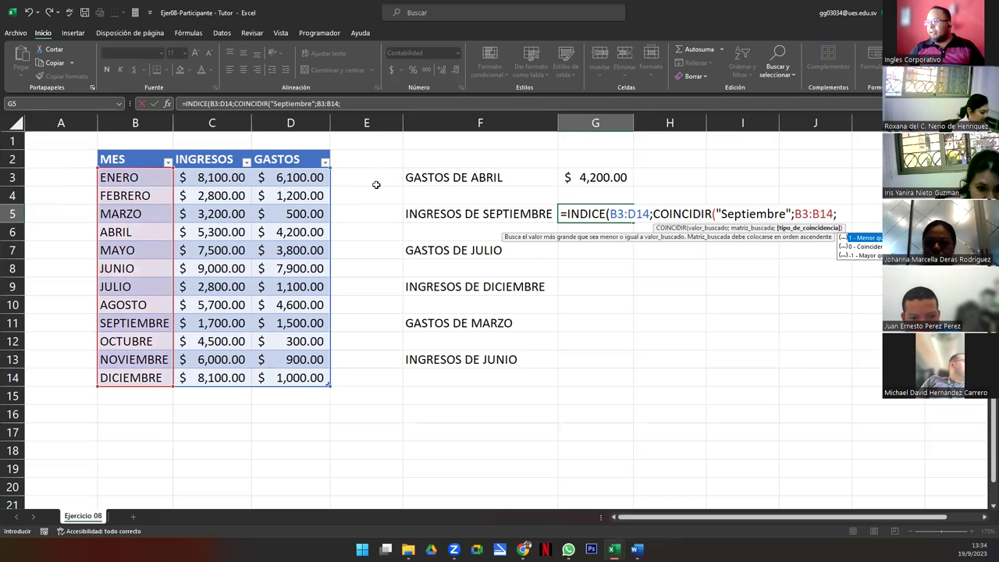
key(Down)
key(Tab)
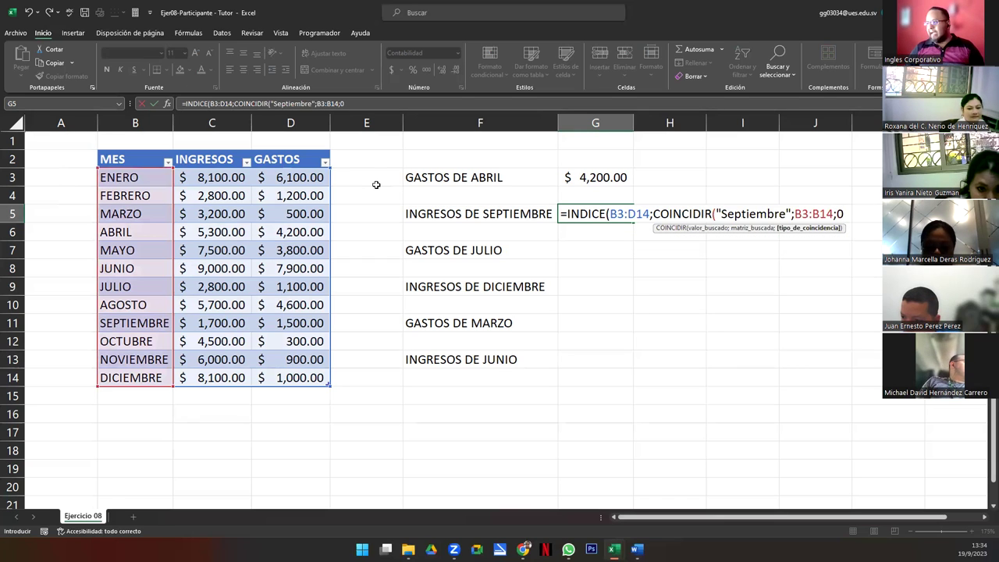
text(;)
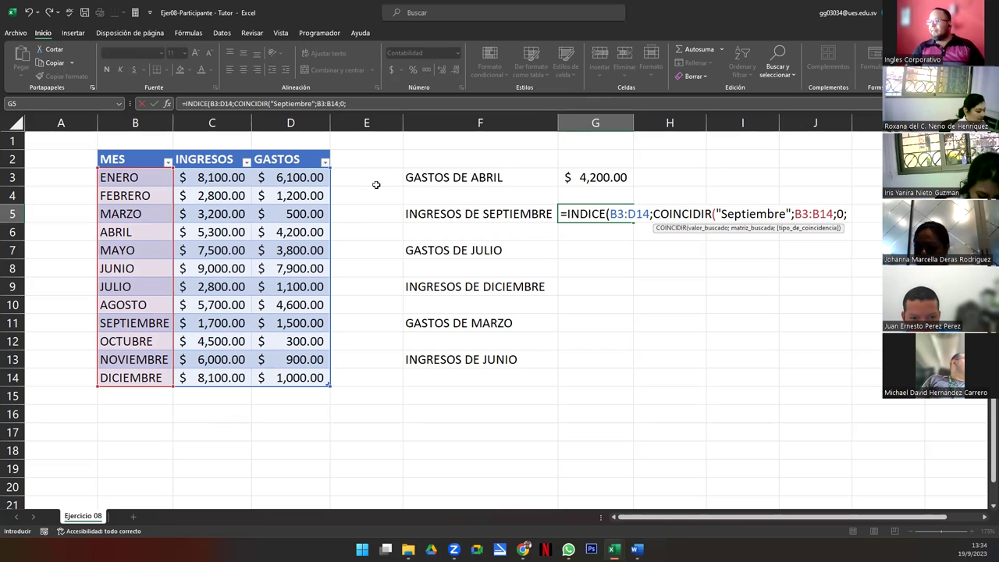
key(BackSpace)
text())
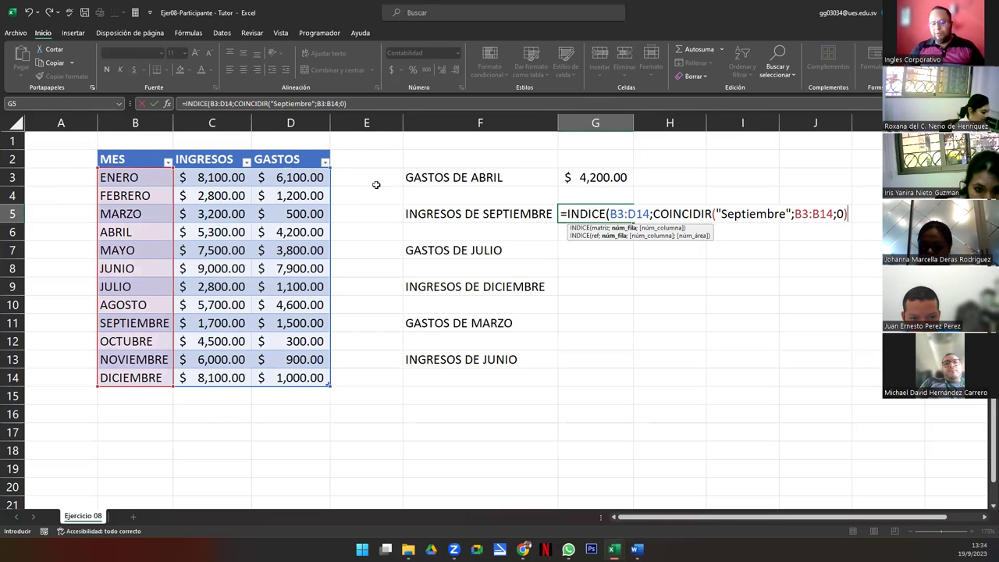
text(;2))
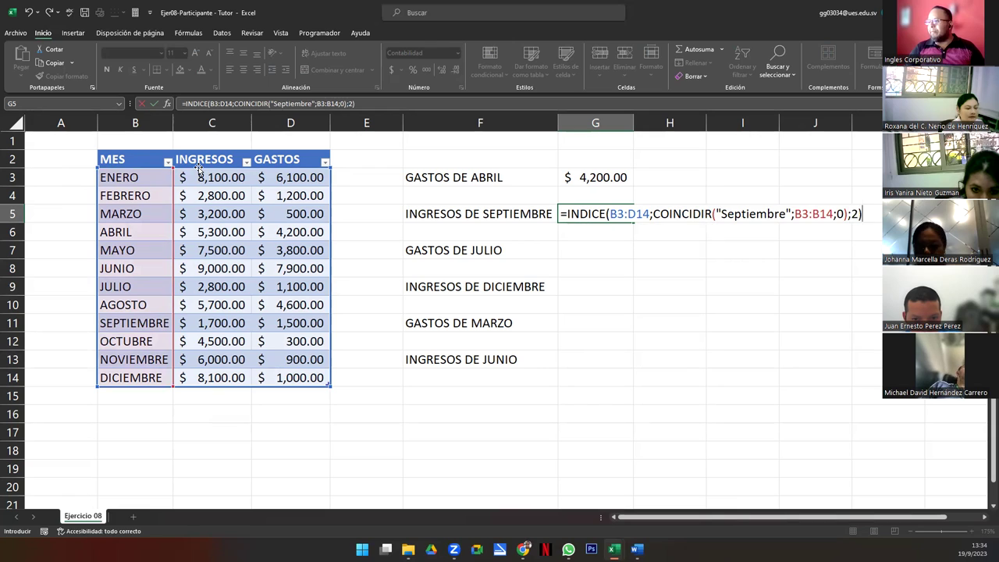
key(Return)
key(Up)
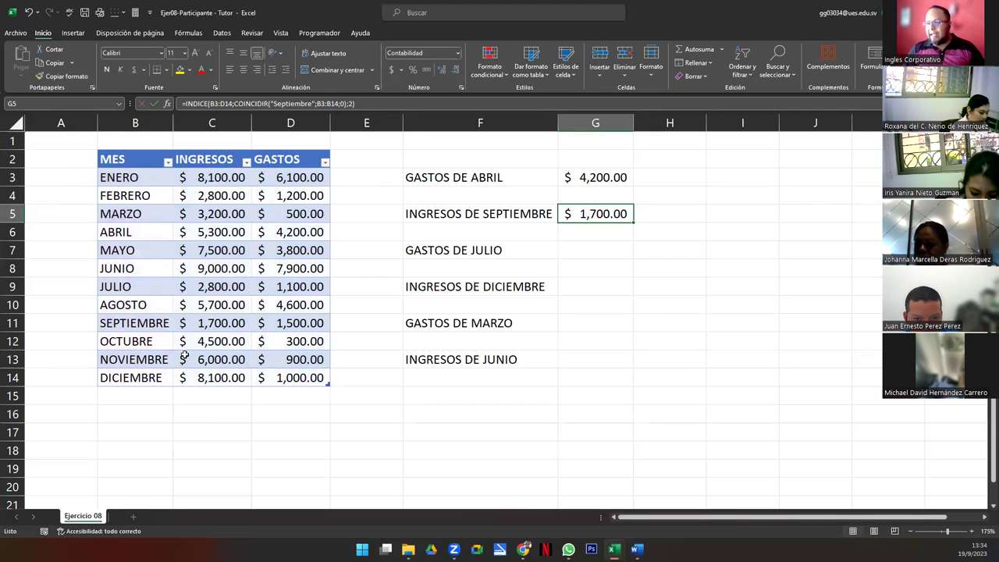
- Verify September's income of 1,700 in C11, then display G5's lookup formula
click(9, 322)
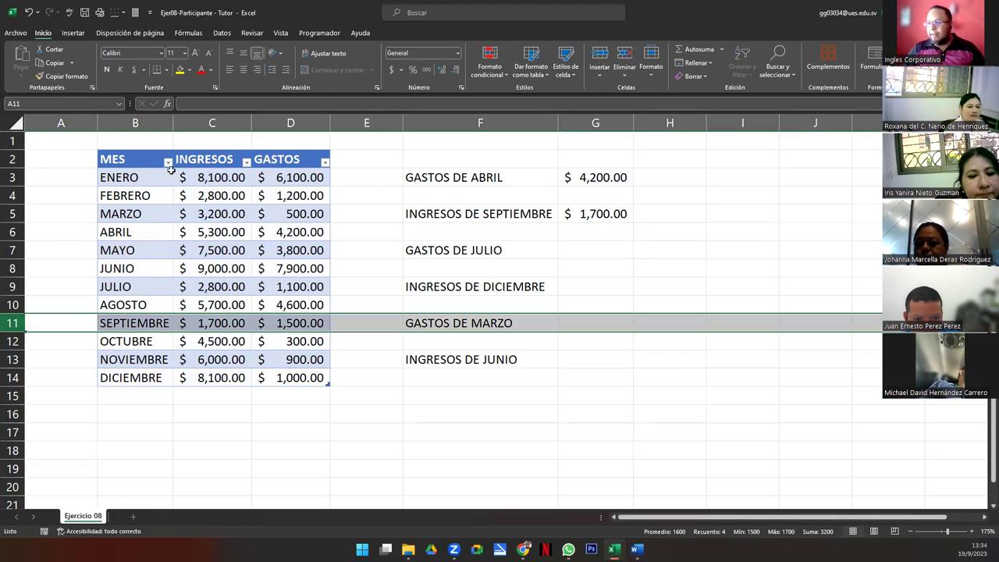
click(212, 122)
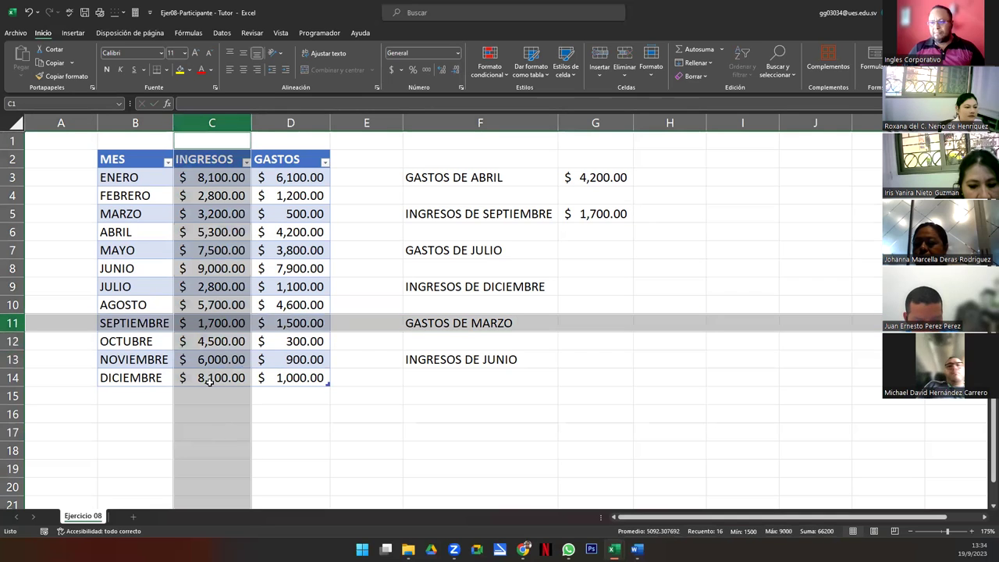
click(211, 322)
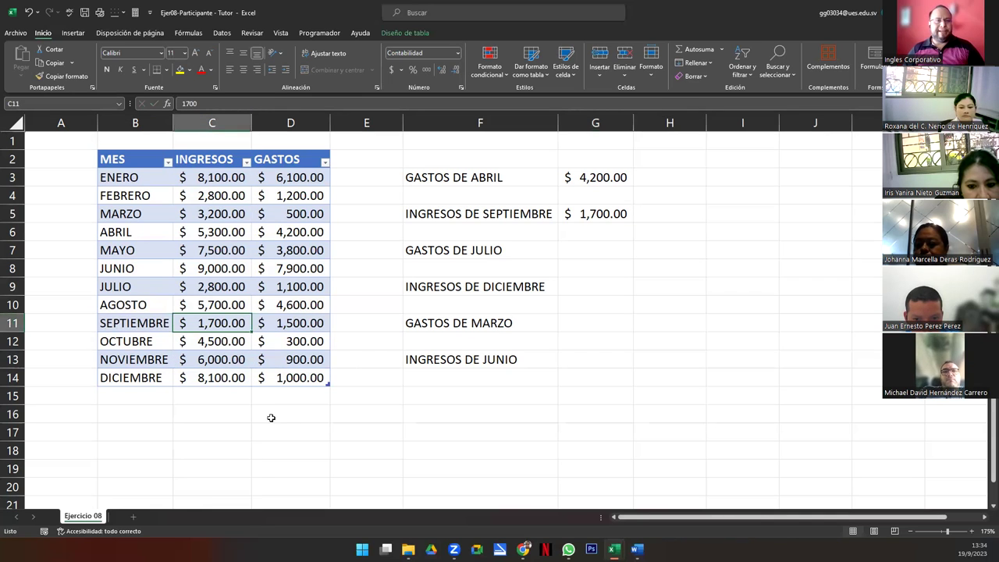
double_click(592, 214)
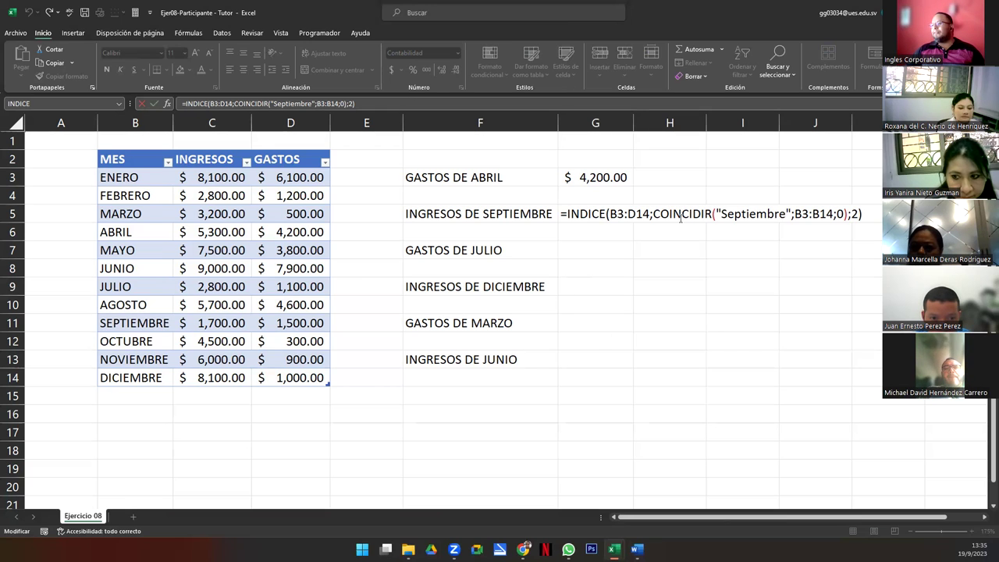
click(592, 214)
click(619, 235)
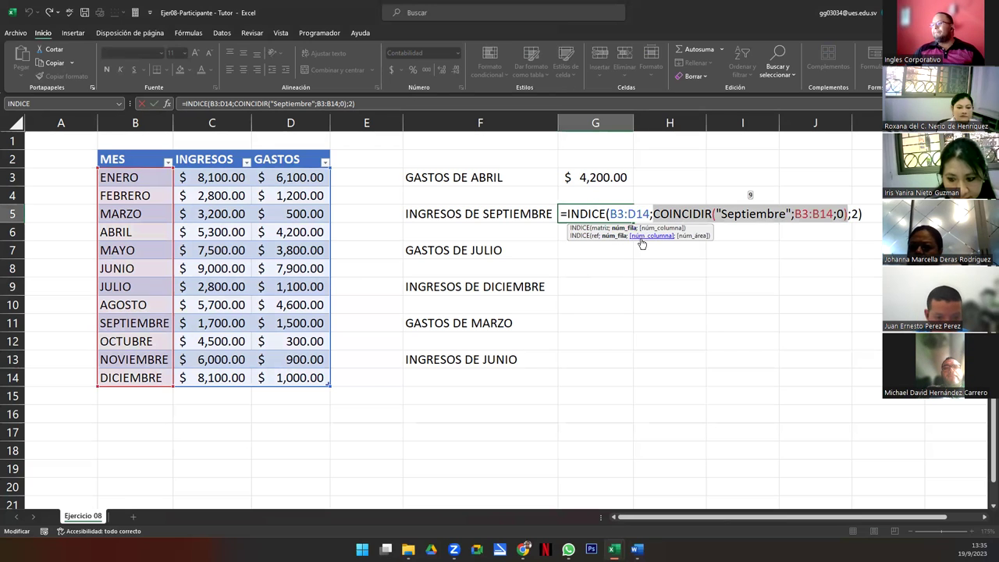
click(656, 235)
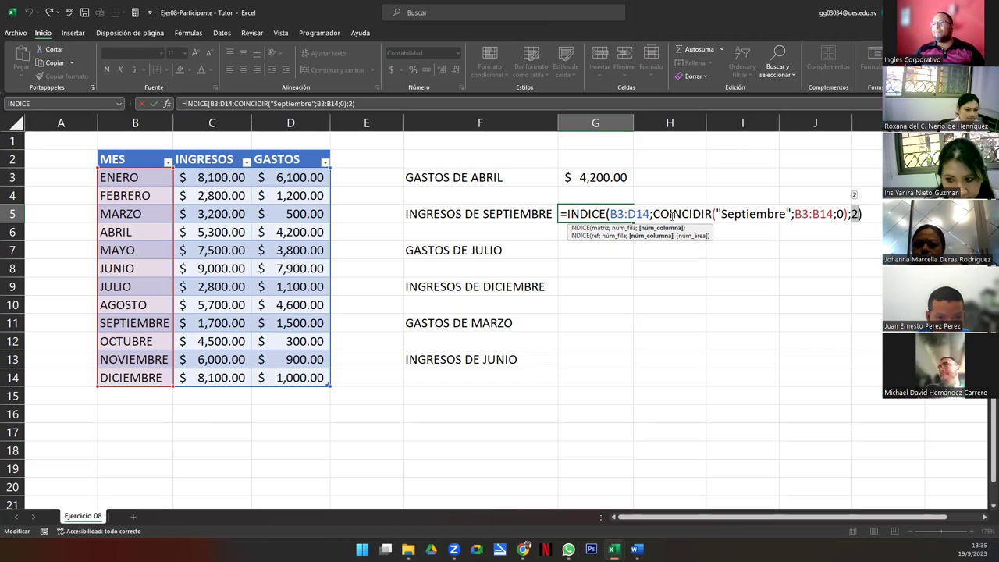
click(674, 214)
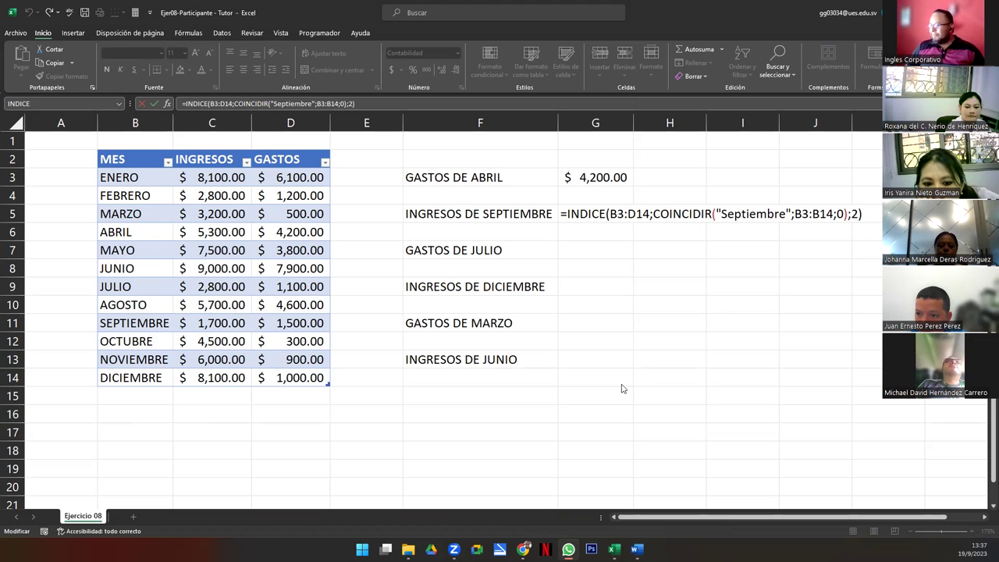
click(457, 250)
drag(458, 250, 453, 365)
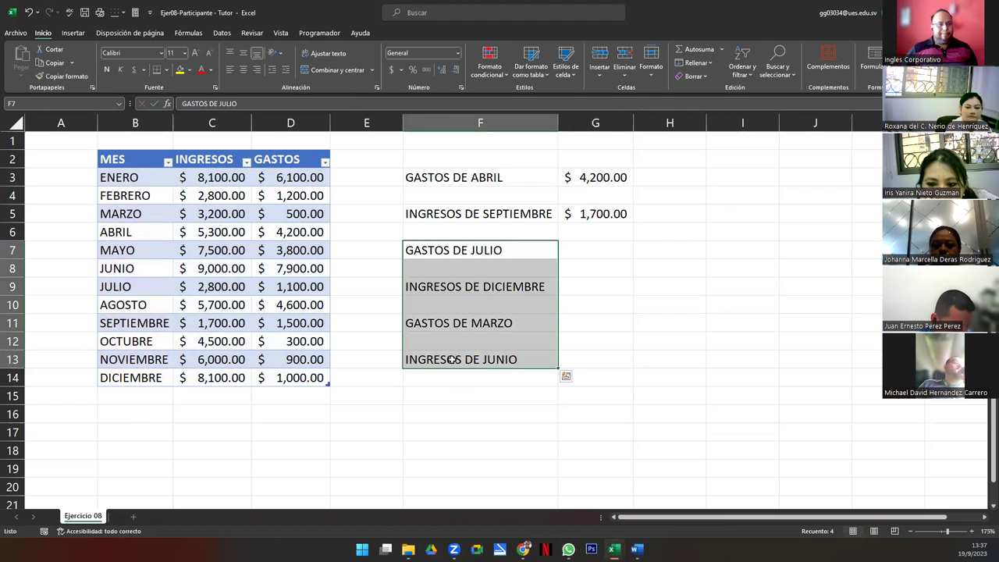
click(453, 359)
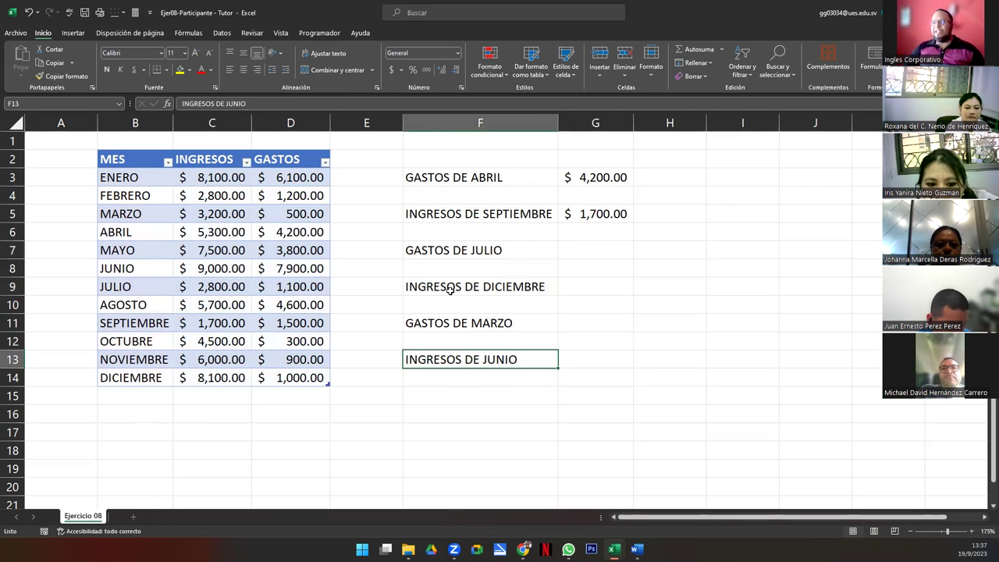
drag(439, 252, 442, 356)
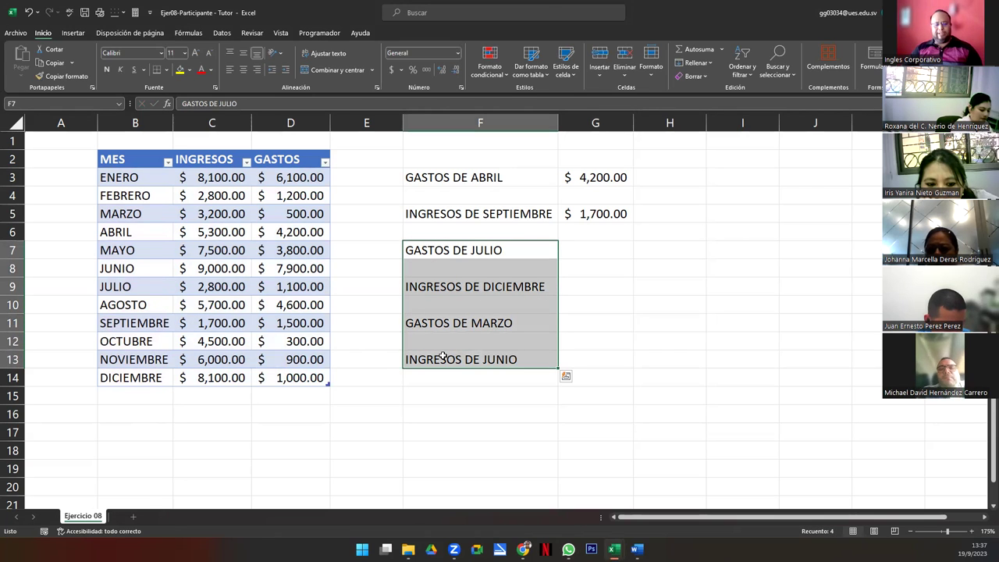
- Enter the labels MES: and TIPO: in H8 and H9
click(658, 268)
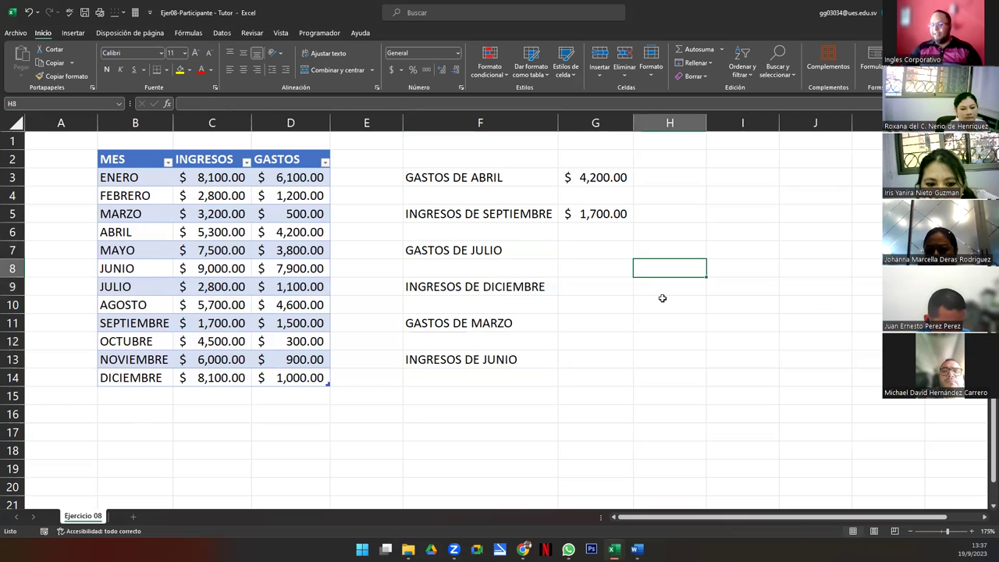
text(MES:)
key(Tab)
key(Return)
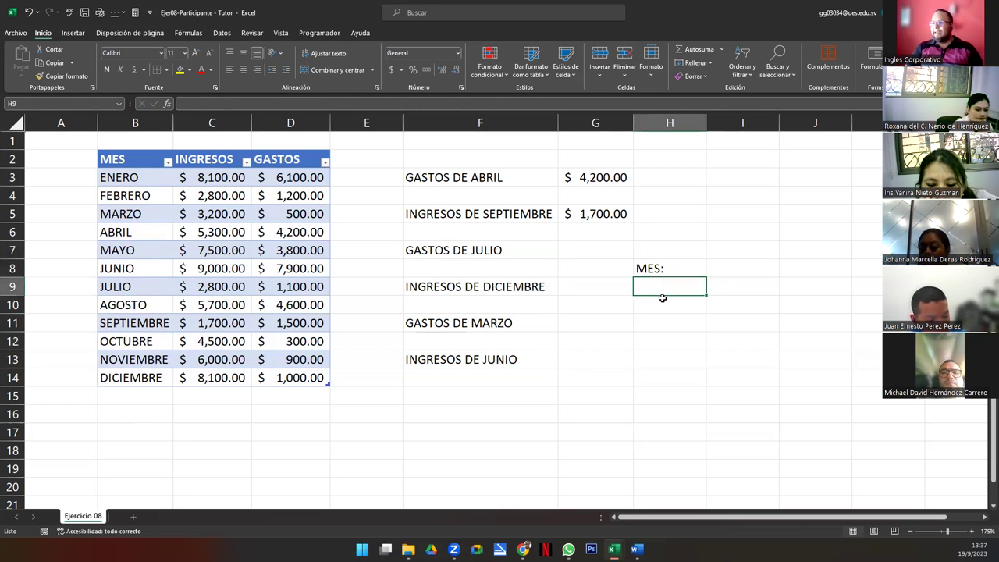
text(TIPO:)
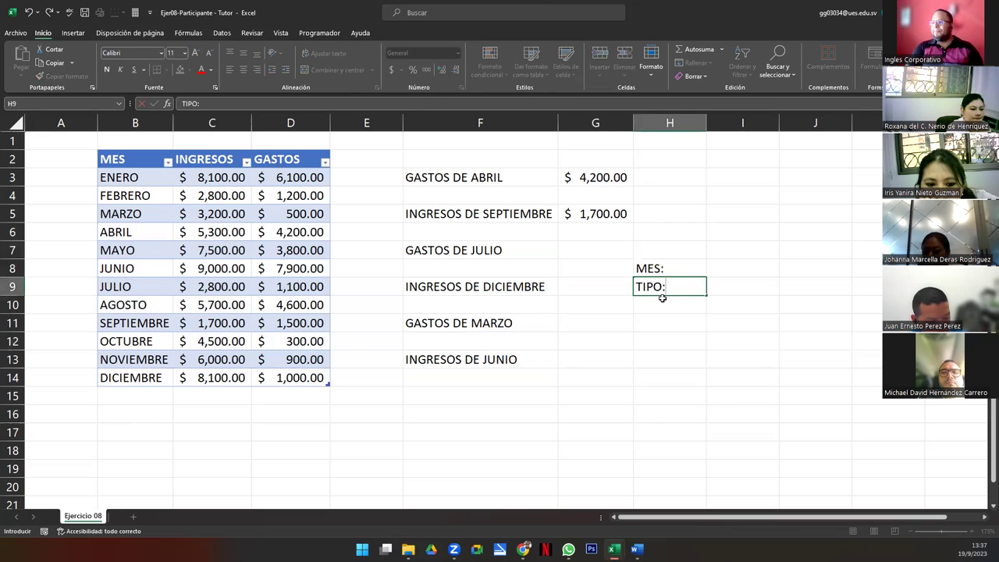
key(Tab)
- Fill I8 and I9 with the placeholders Ene-Dic and Ing/Egr
key(Up)
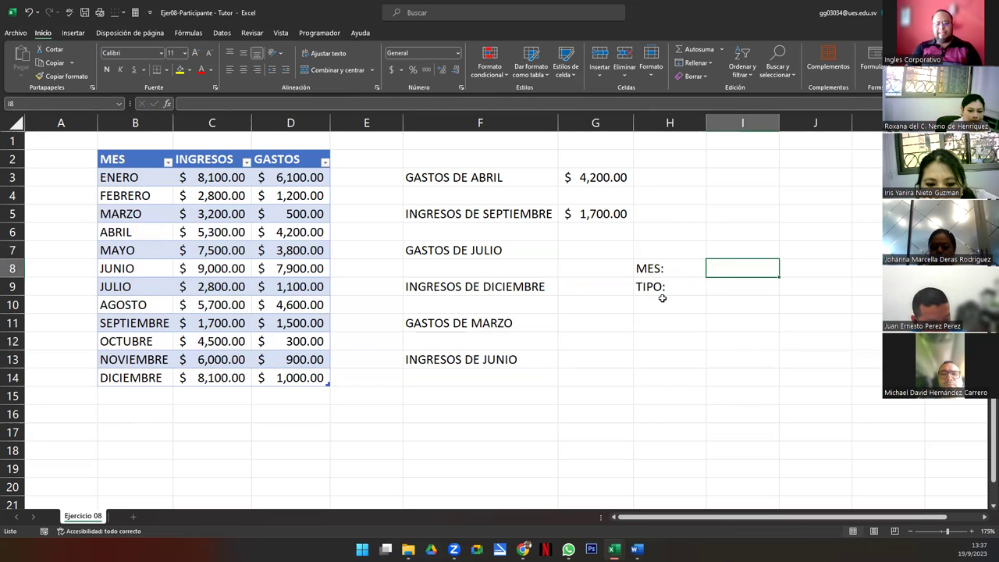
text(Ene-Dic)
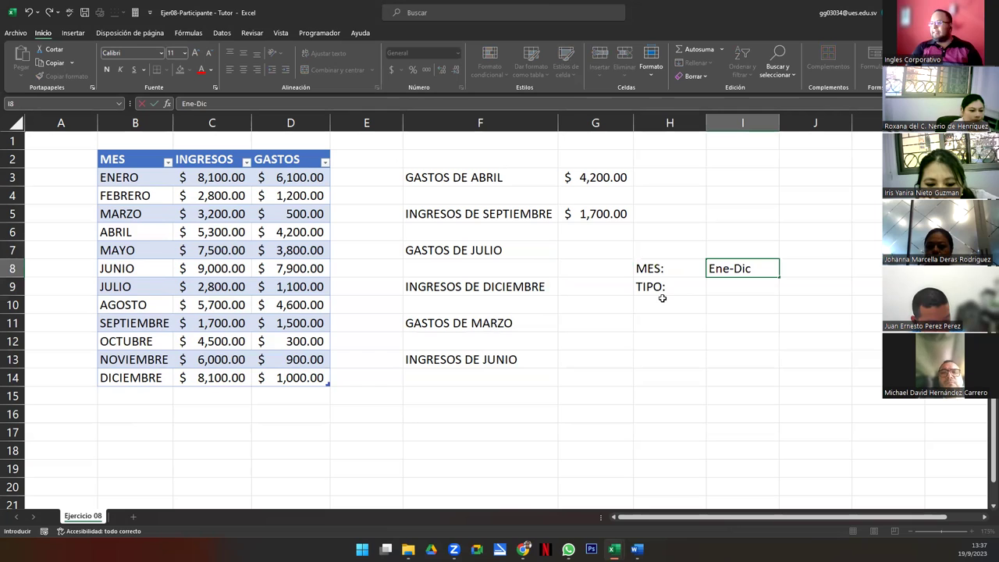
key(Return)
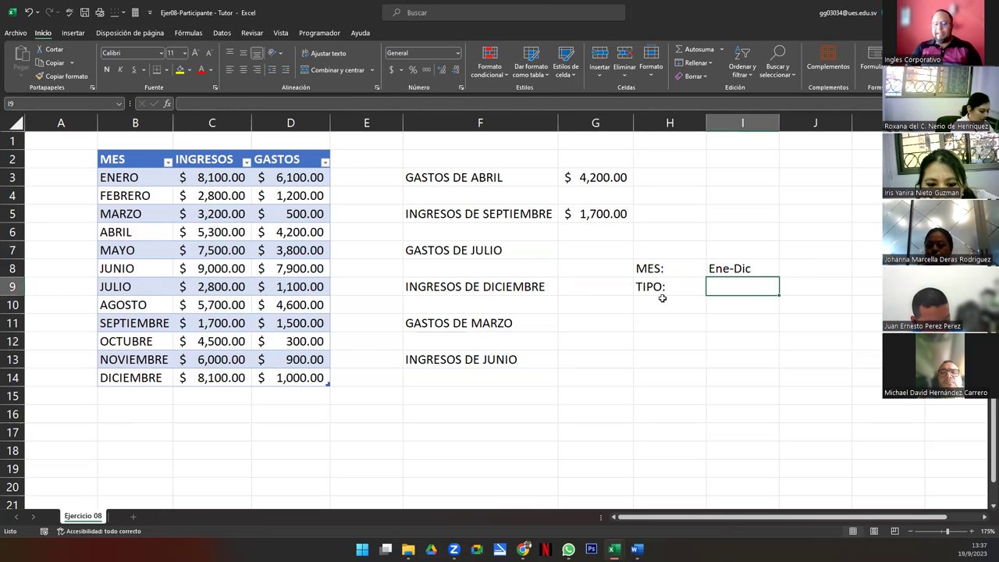
text(Ing)
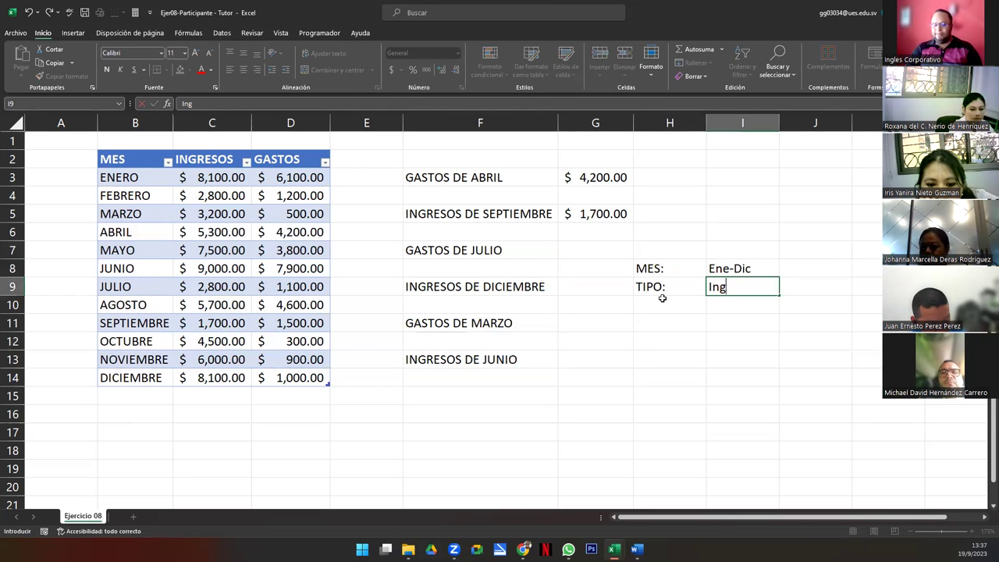
text(/Eg)
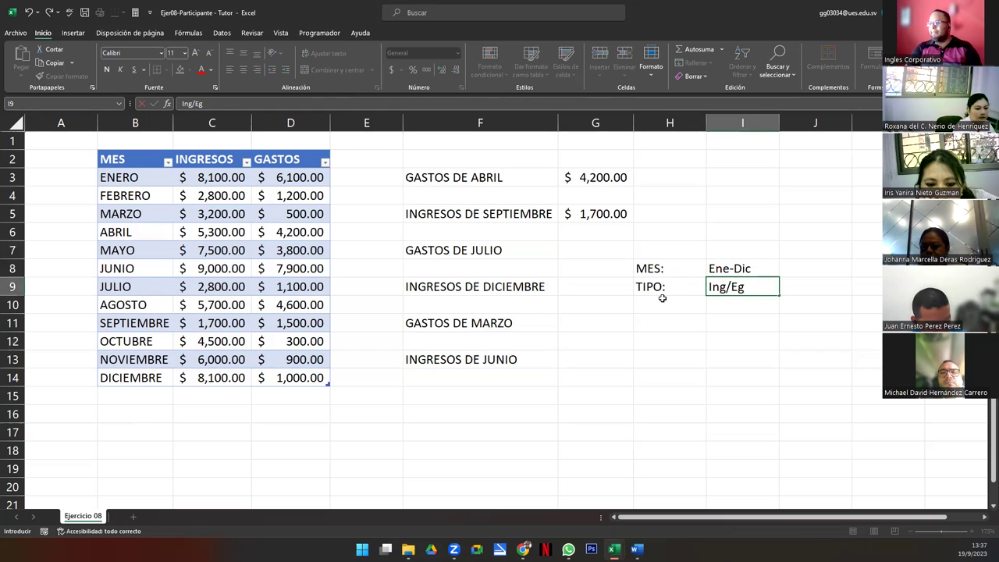
text(rr)
key(Return)
- Add the Monto: label in H10 with the $$$ placeholder beside it
click(662, 299)
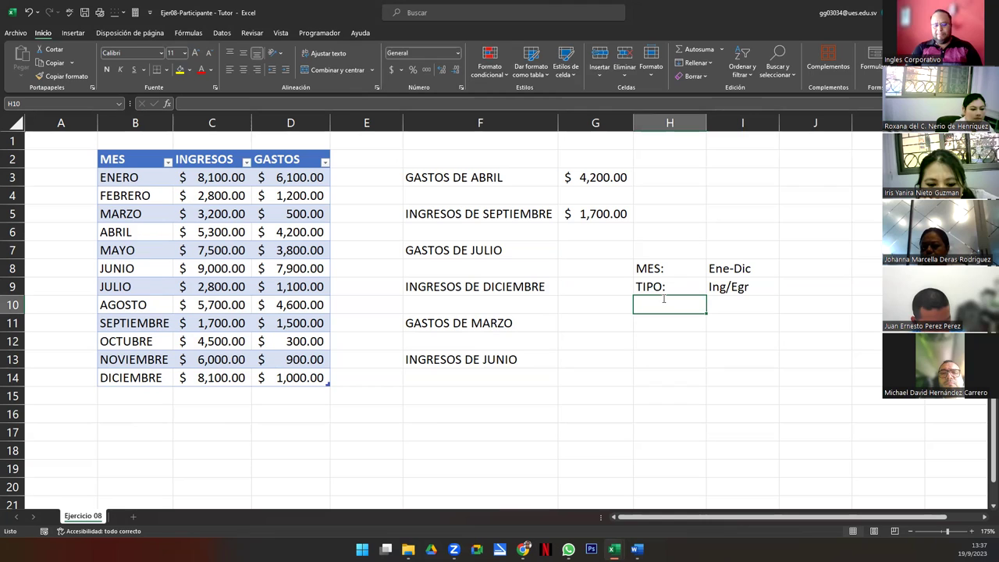
text(Monto:)
key(Tab)
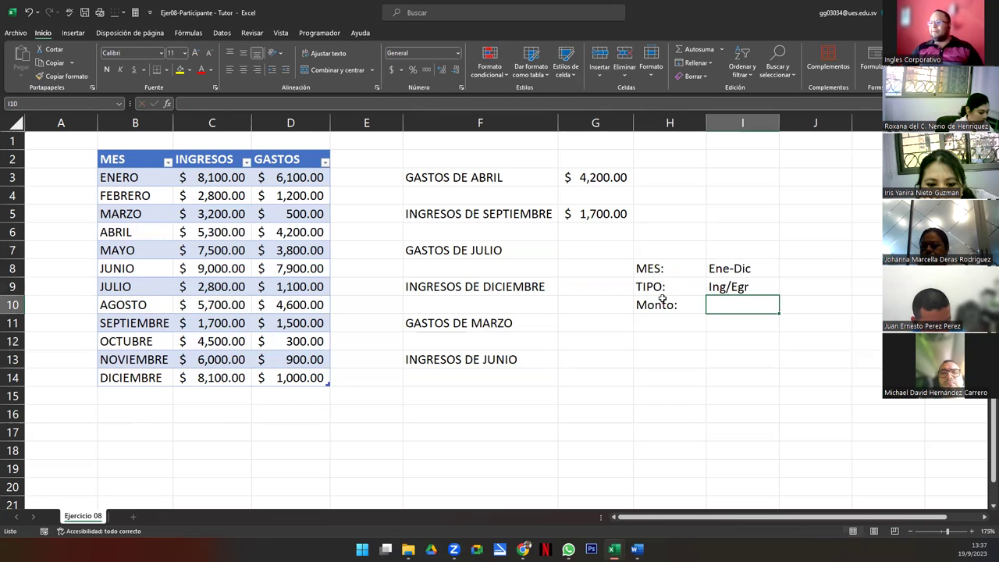
text($$$)
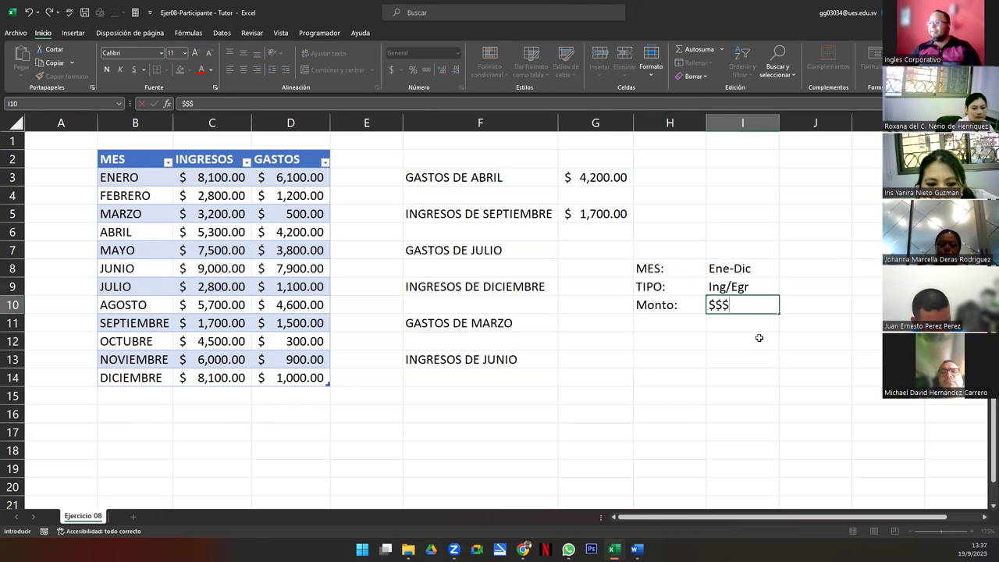
key(Return)
key(Up)
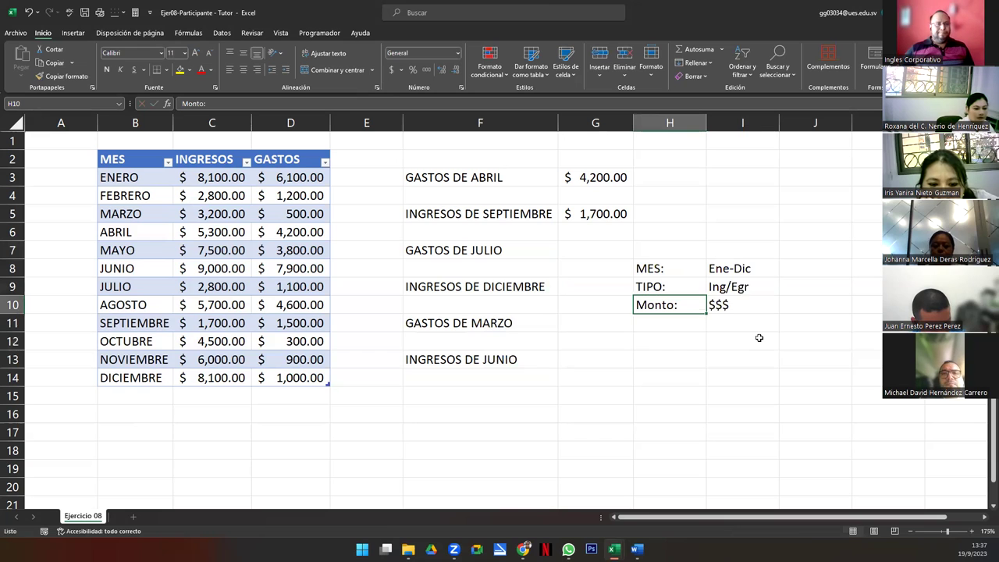
drag(682, 268, 728, 304)
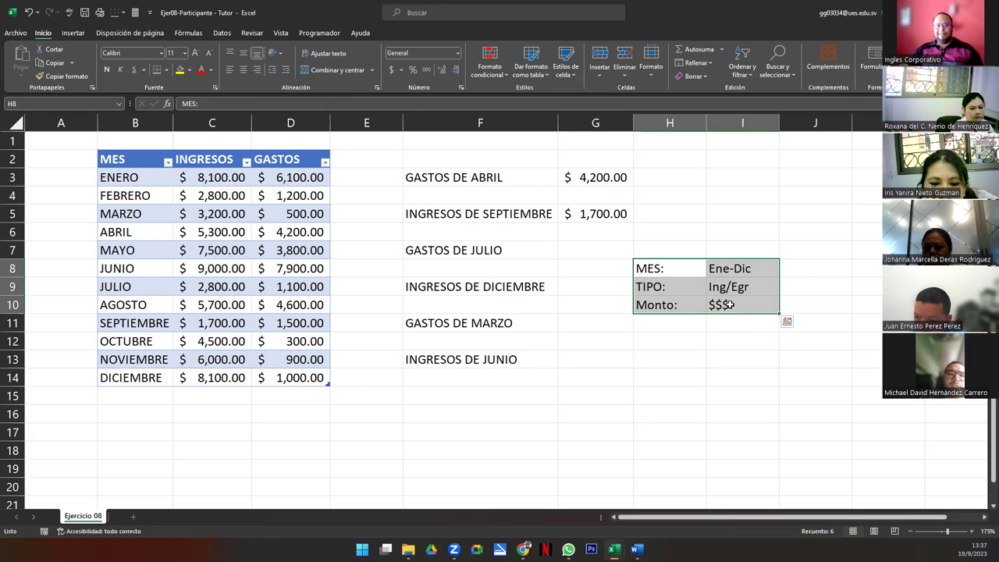
click(728, 304)
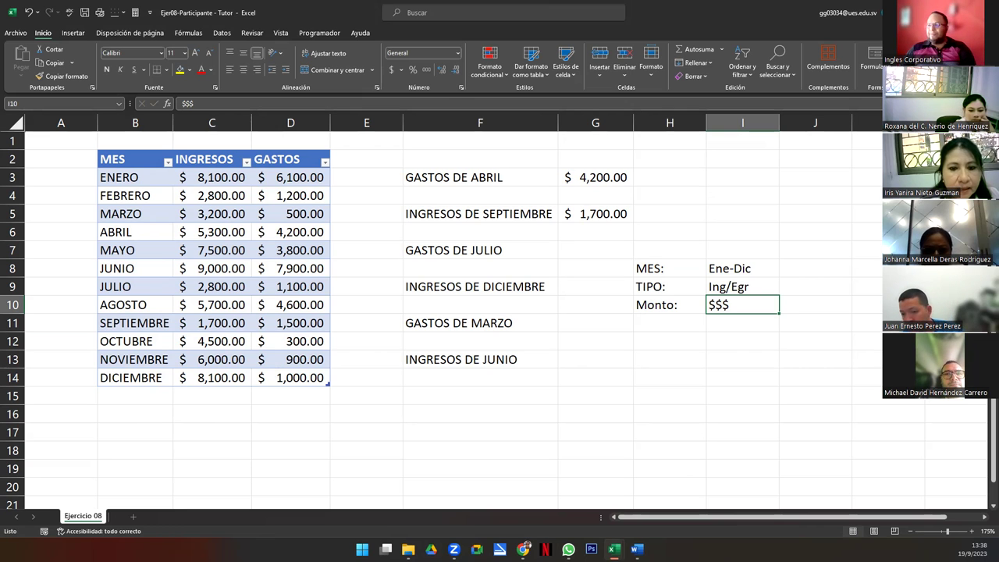
- Select the GASTOS DE JULIO to INGRESOS DE JUNIO labels and preview underline options without applying any
click(496, 373)
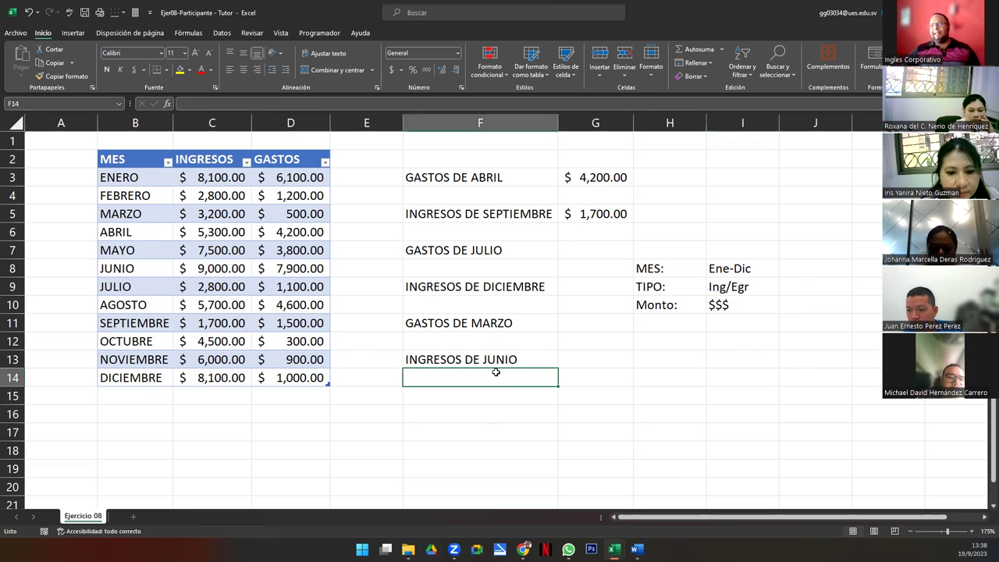
click(490, 356)
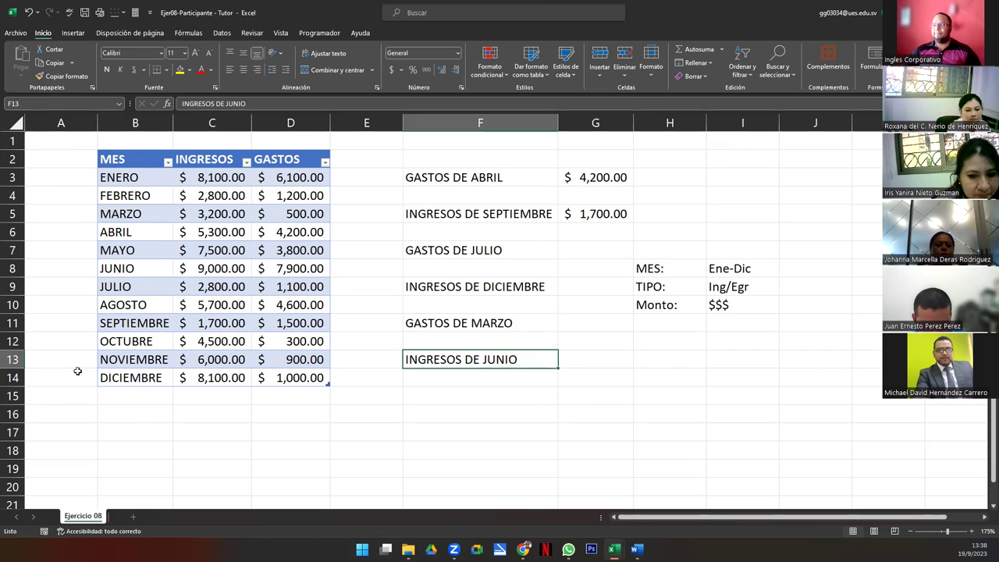
drag(480, 250, 483, 367)
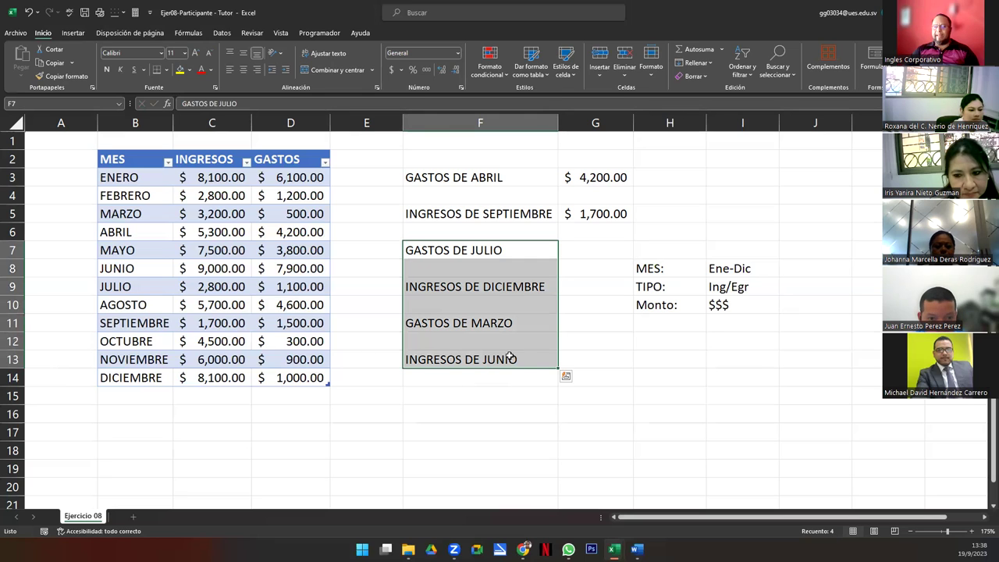
click(144, 69)
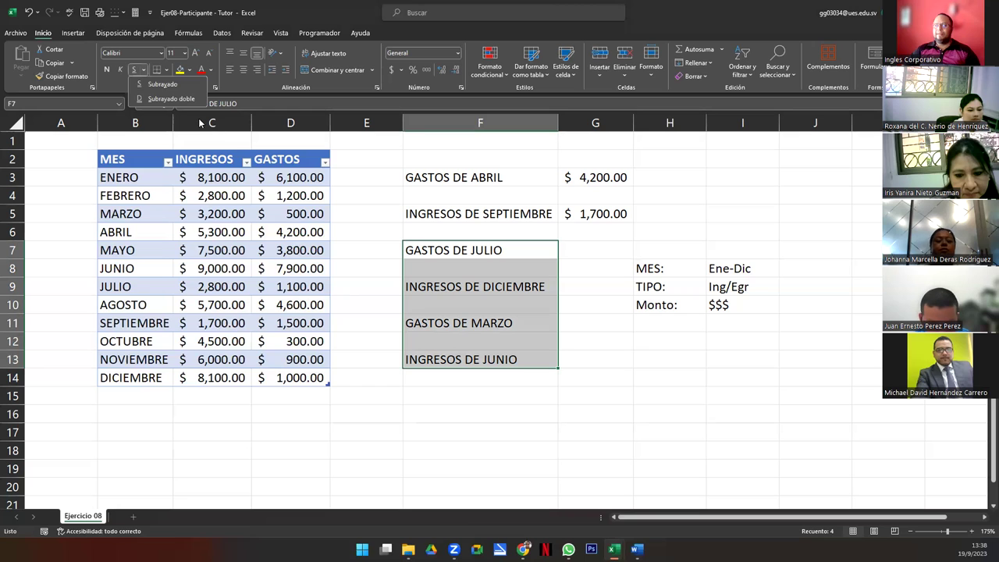
key(Escape)
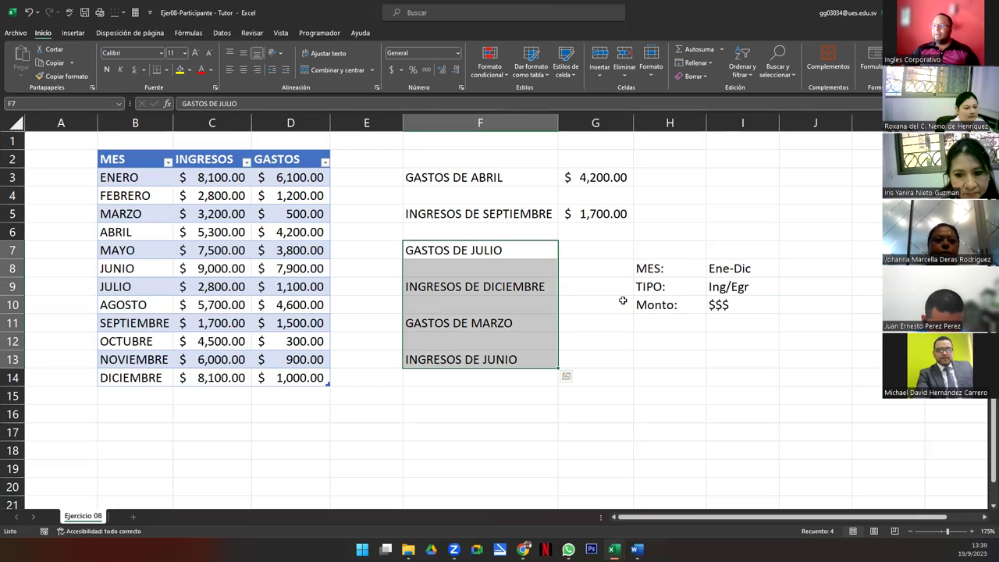
- Merge and center H7:I7 and title it BÚSQUEDA DINAMICA
click(623, 301)
drag(659, 268, 710, 297)
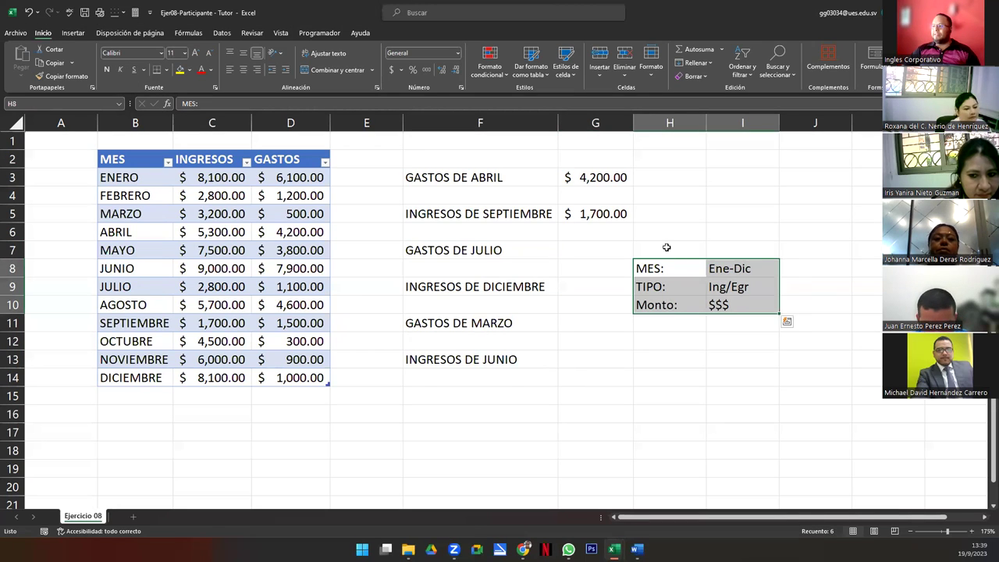
drag(664, 249, 754, 251)
click(313, 69)
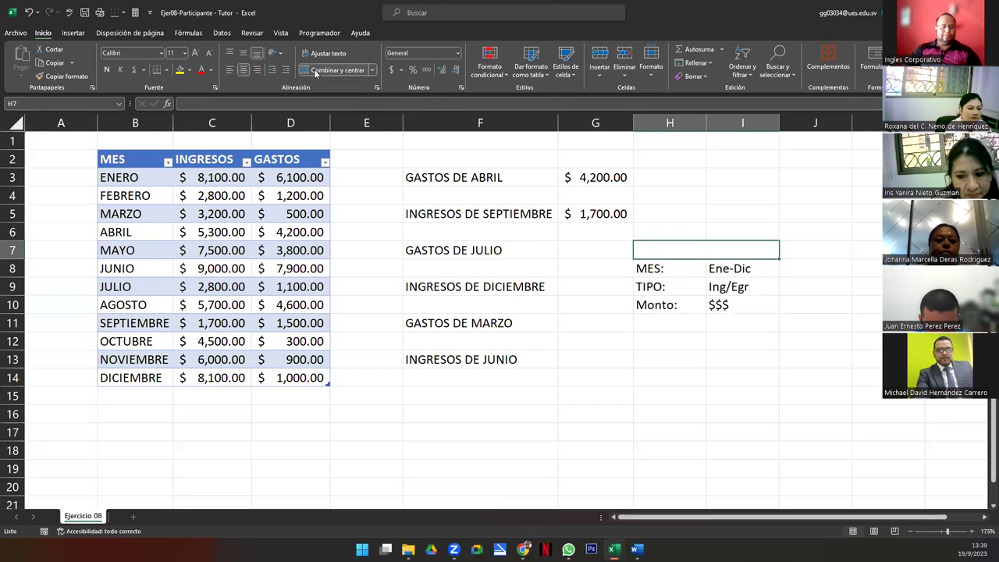
text(BÚSQUEDA DINAMICA)
- Autofit column H and widen column I so the wrapped heading fits
key(Return)
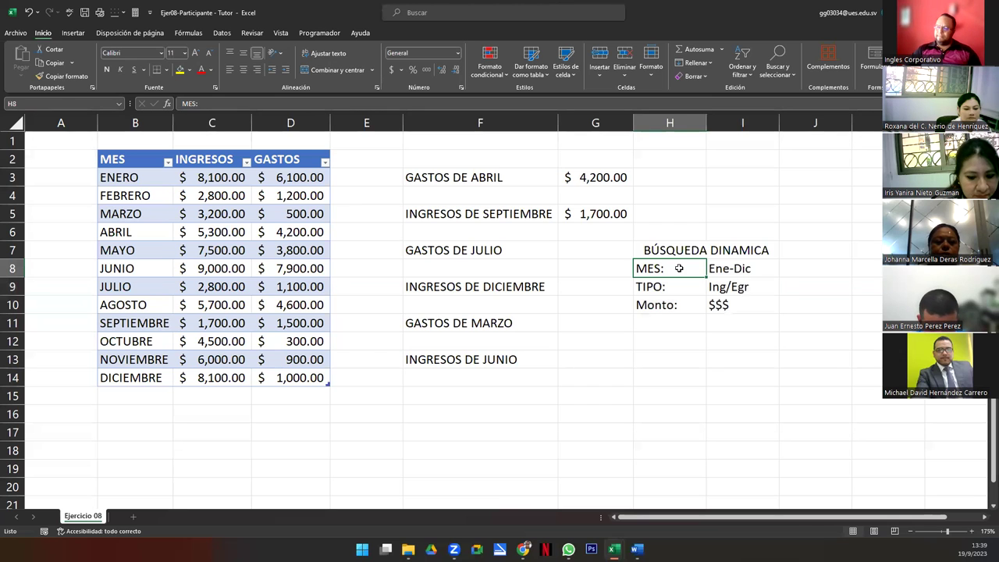
double_click(706, 123)
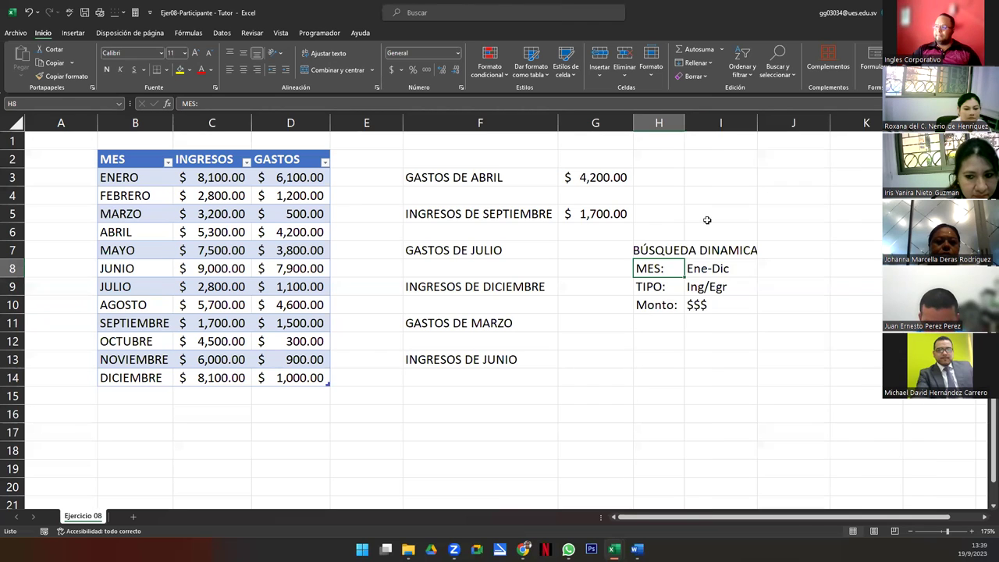
click(675, 250)
drag(761, 121, 734, 121)
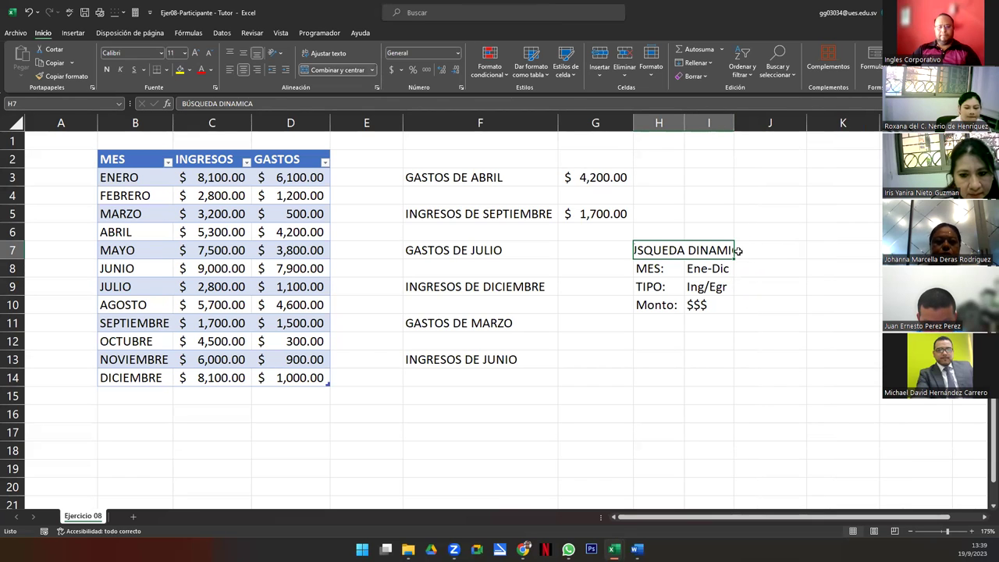
click(310, 60)
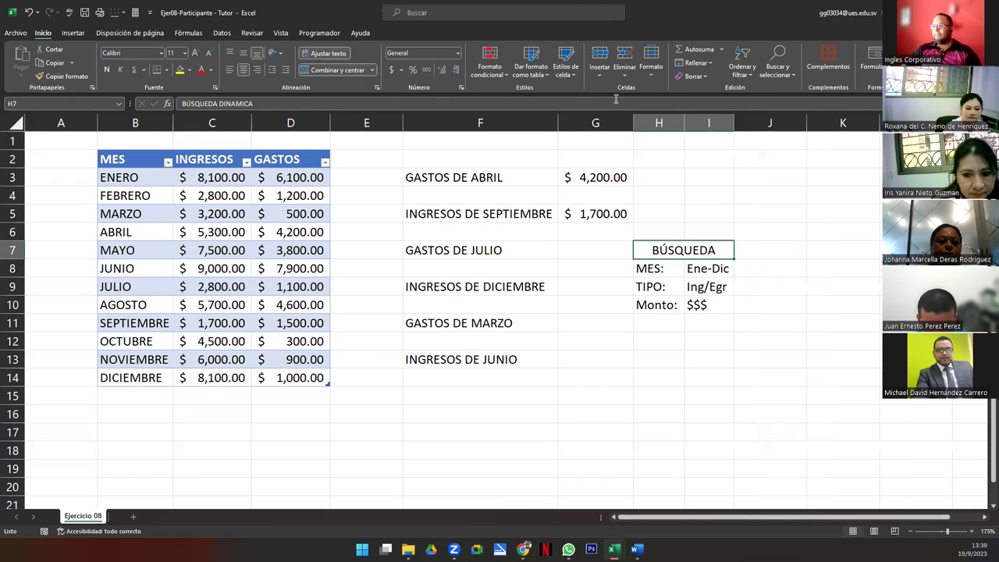
drag(734, 122, 767, 123)
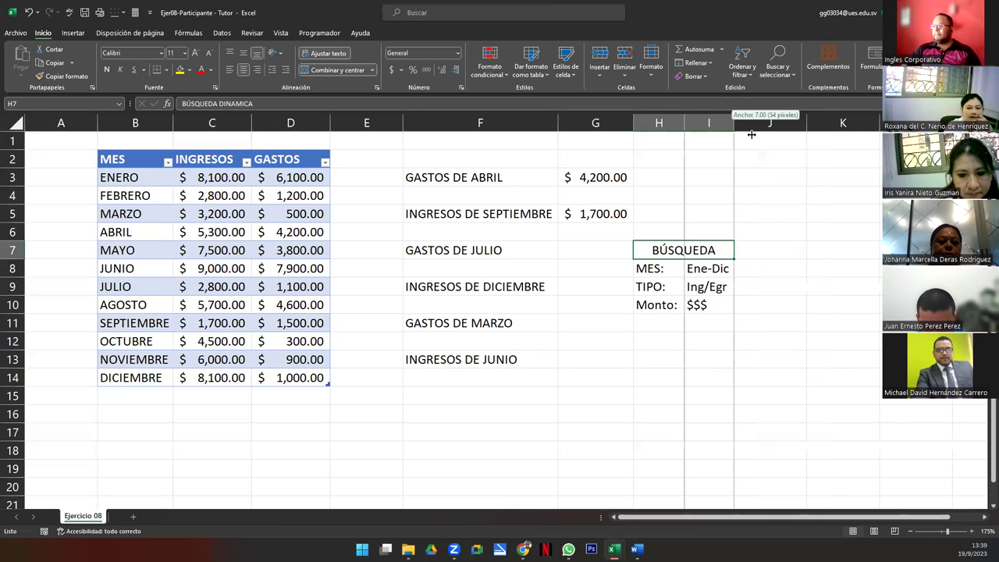
- Apply Todos los bordes to the H7:I10 block
drag(662, 259, 708, 303)
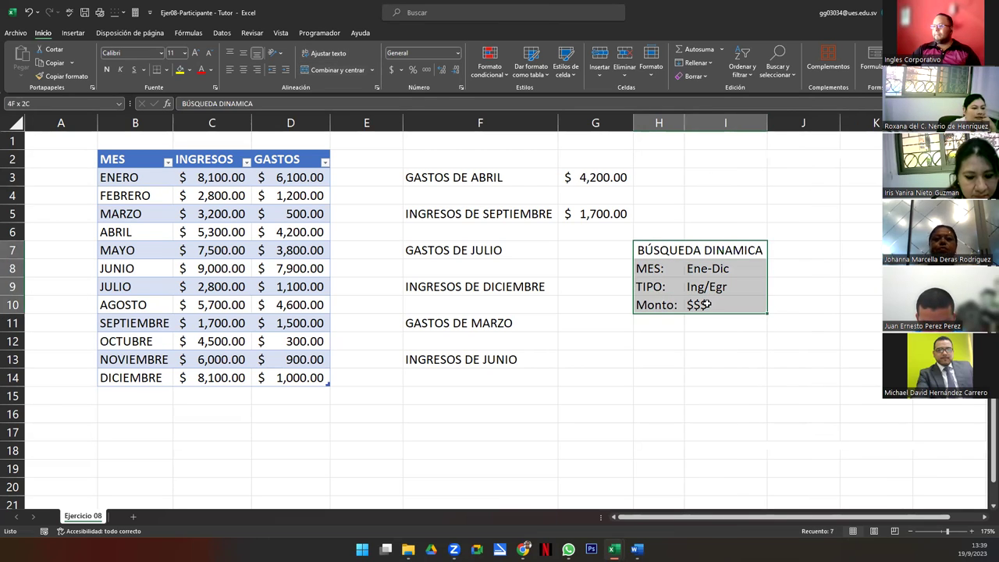
click(166, 70)
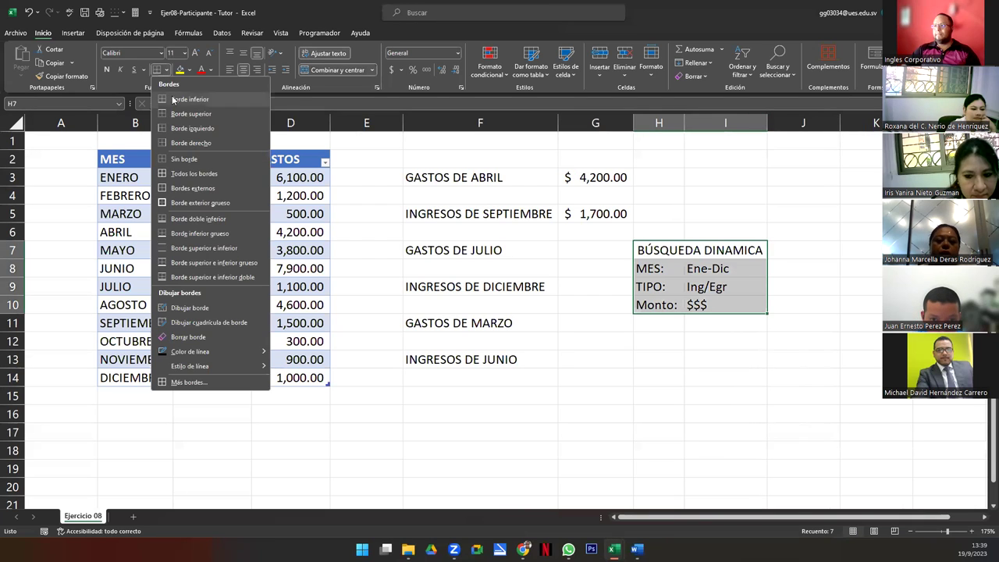
click(181, 175)
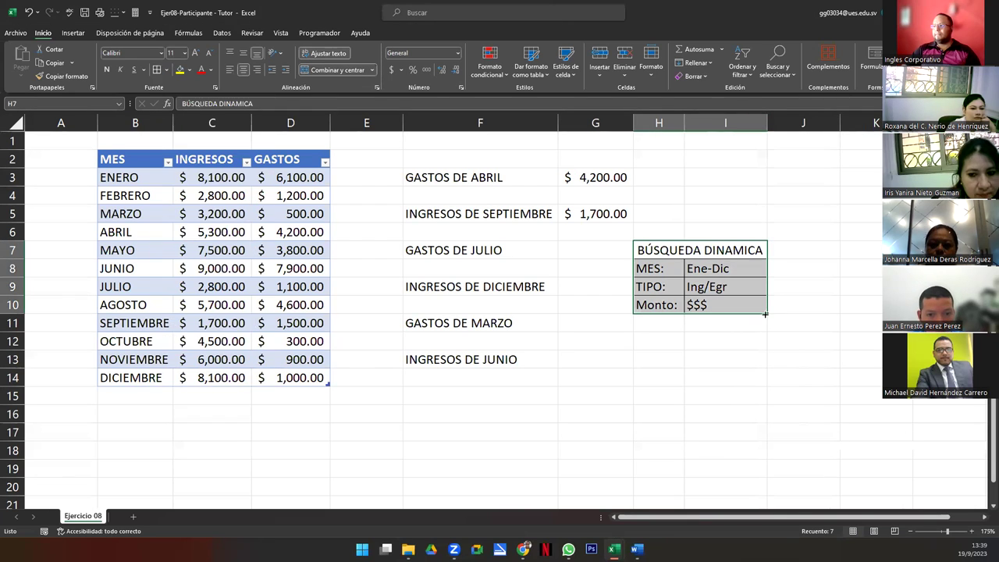
click(691, 408)
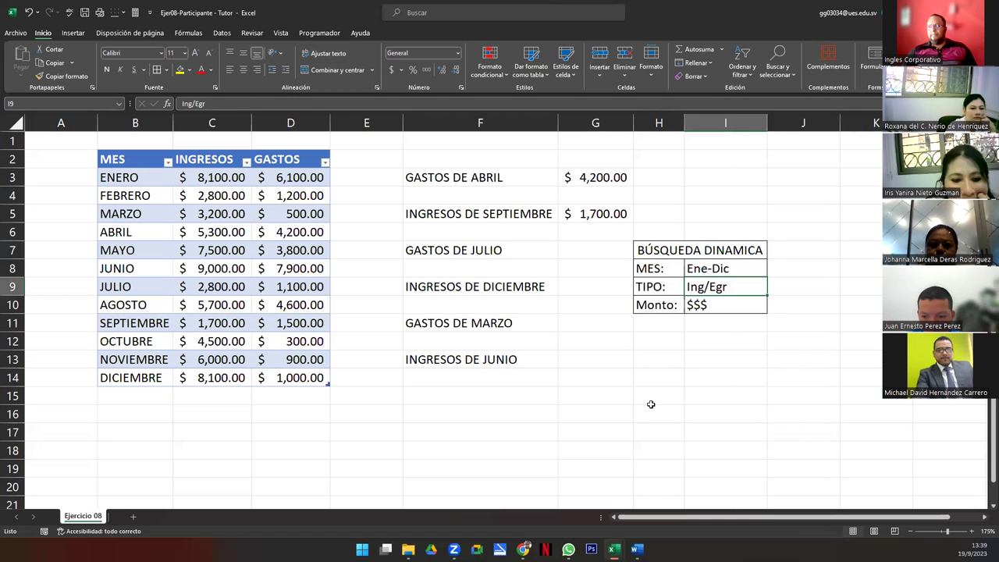
click(557, 385)
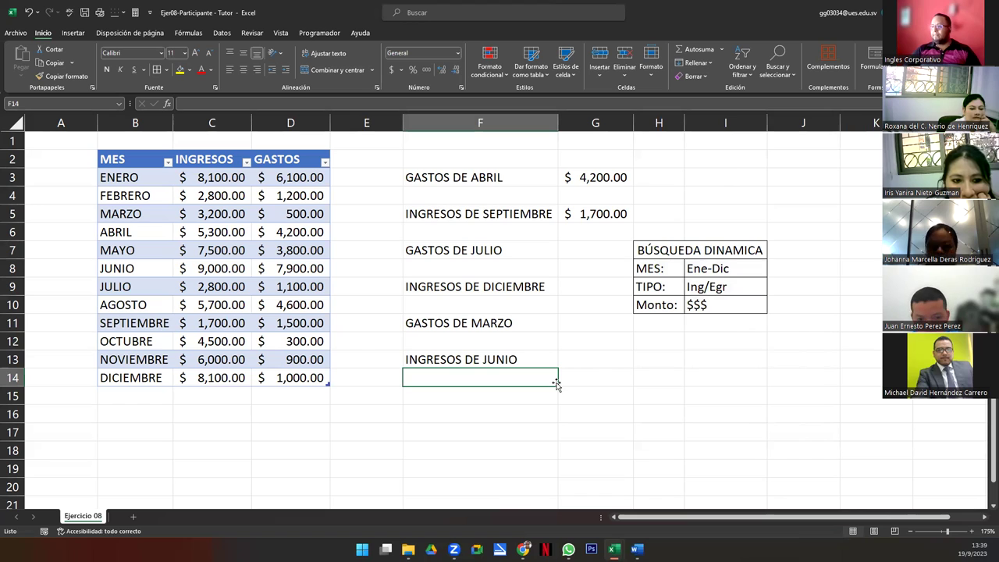
- Italicise H7:I10 and bold the Ene-Dic, Ing/Egr and $$$ values in I8:I10
drag(664, 256, 643, 309)
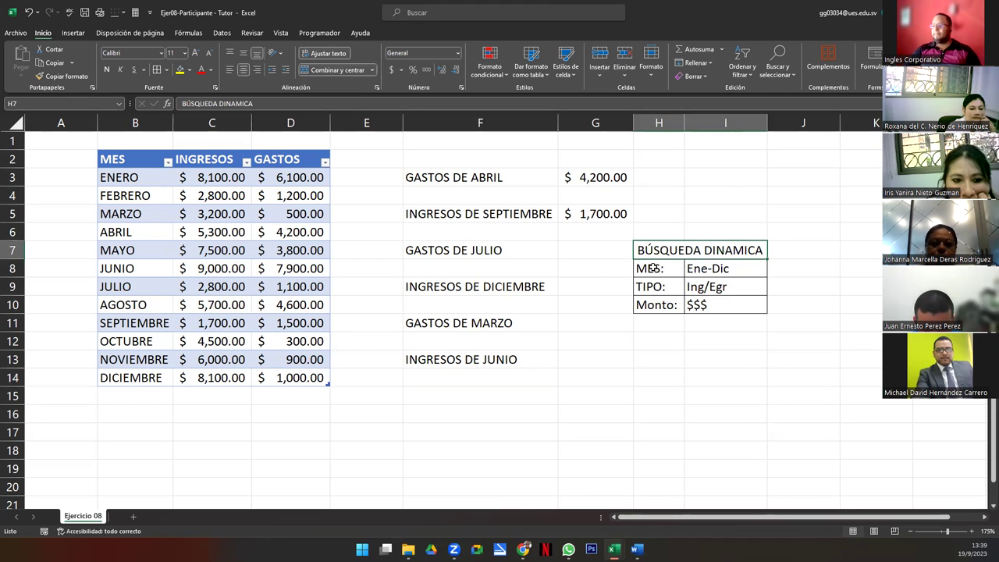
click(120, 70)
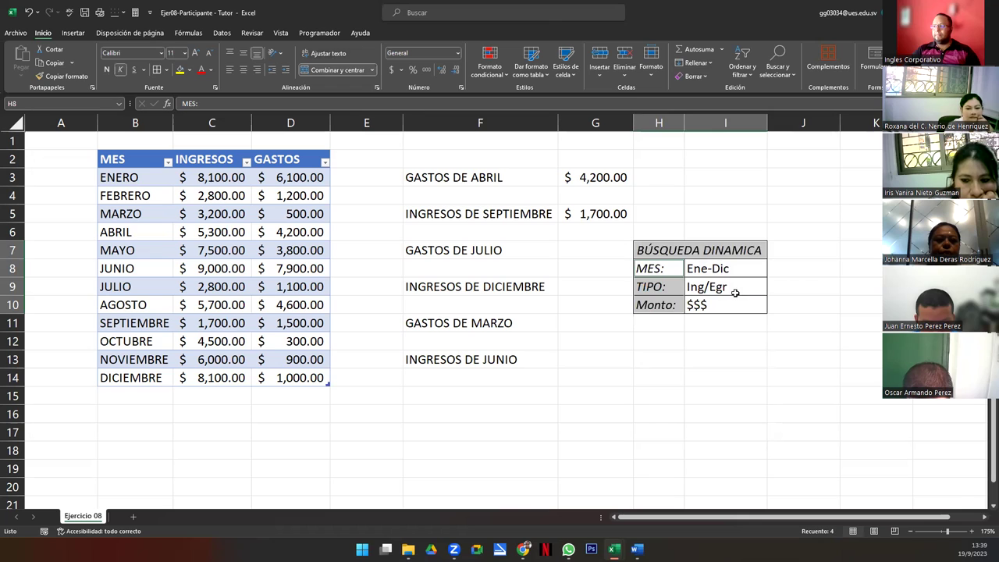
drag(703, 269, 700, 300)
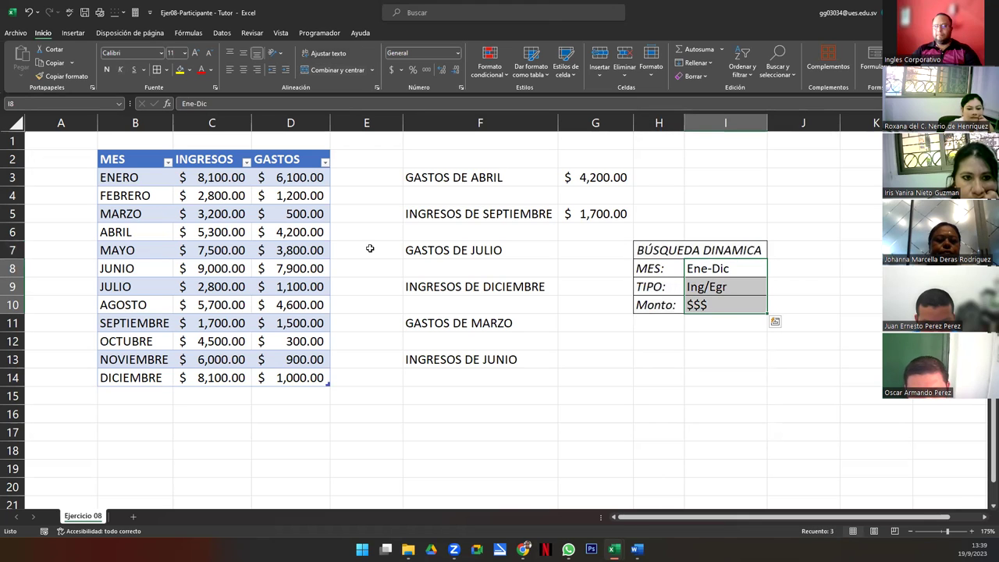
key(ctrl+n)
click(675, 323)
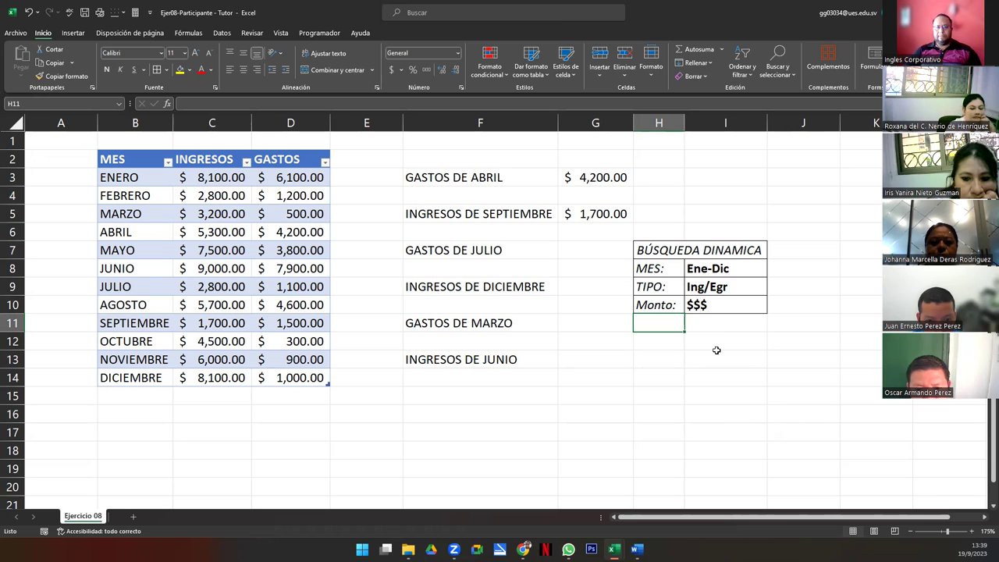
click(714, 308)
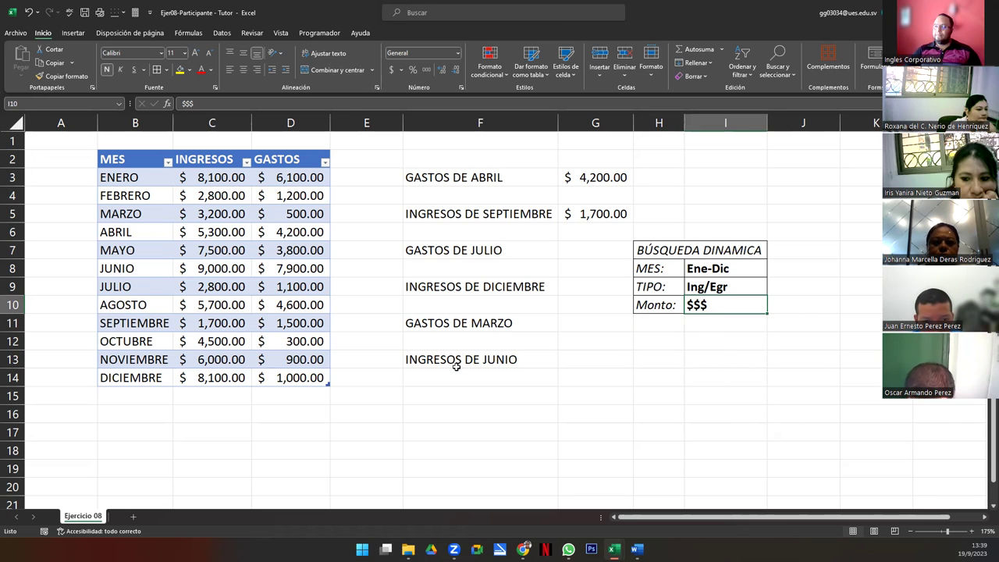
click(441, 251)
- Move the leftover labels down to F17:F20 and the BÚSQUEDA DINAMICA block into F7:G10
mouse_move(445, 259)
mouse_down()
mouse_move(463, 292)
mouse_move(460, 261)
mouse_move(464, 285)
mouse_move(451, 353)
mouse_move(462, 365)
mouse_move(293, 493)
mouse_move(448, 490)
mouse_up()
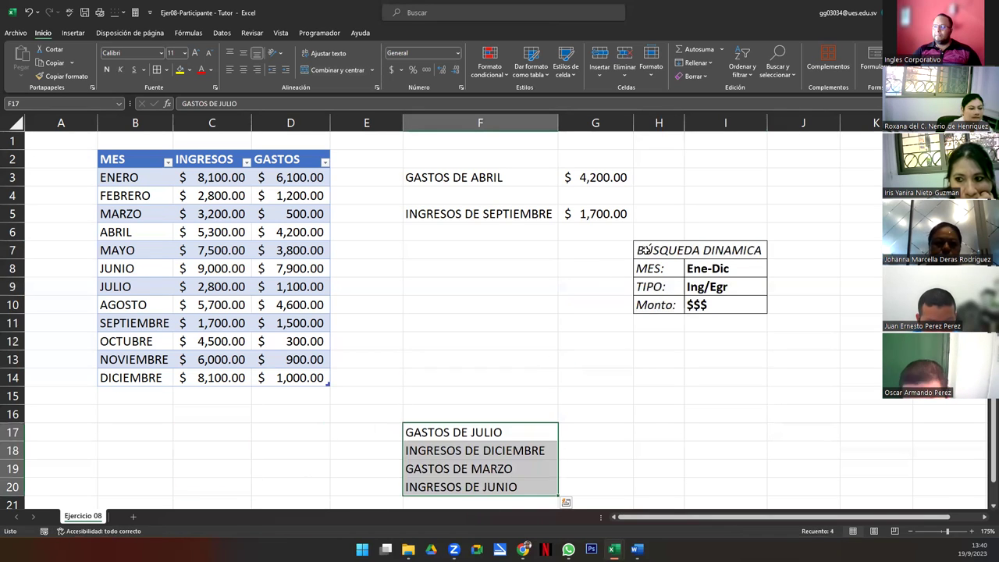
drag(647, 250, 726, 304)
mouse_move(647, 313)
mouse_down()
mouse_move(537, 315)
mouse_move(565, 314)
mouse_up()
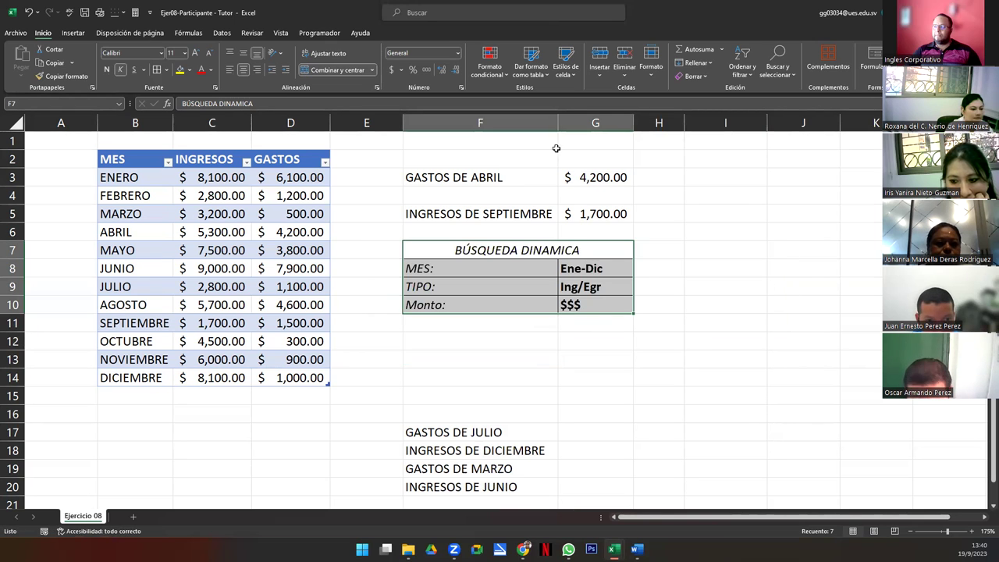
- Right-align the Monto: label and centre the MES: and TIPO: labels
click(464, 272)
drag(452, 270, 457, 308)
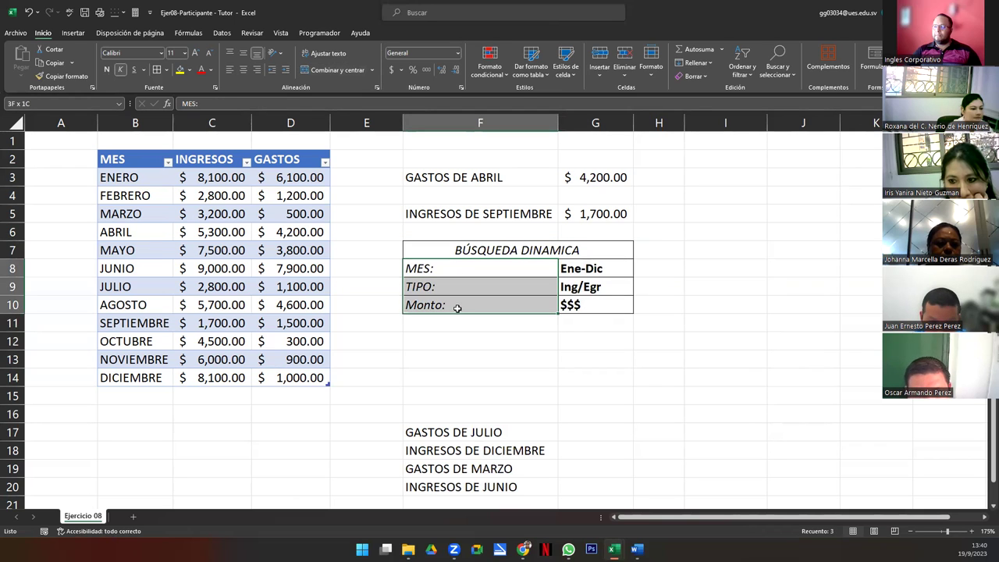
click(457, 307)
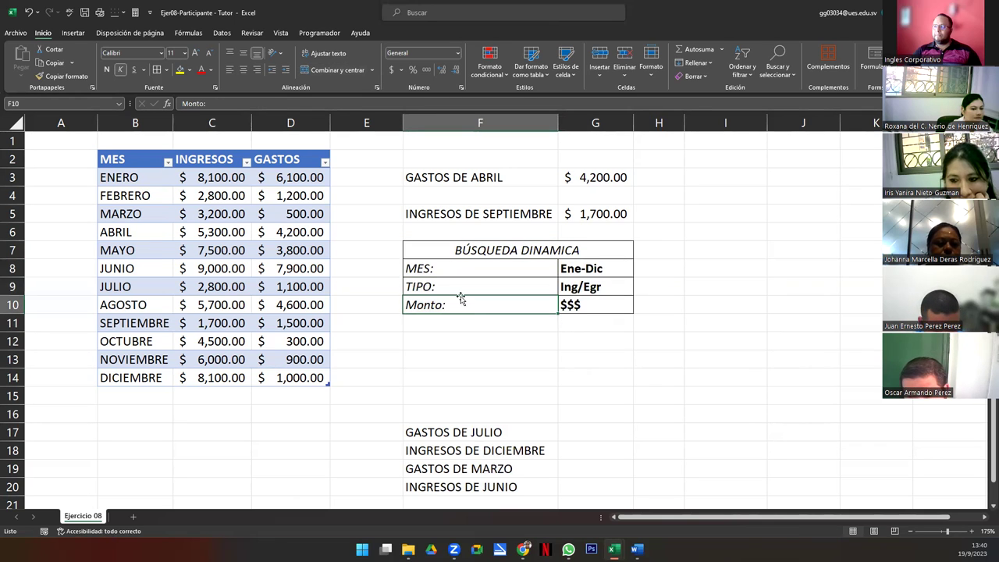
click(257, 69)
drag(422, 268, 422, 286)
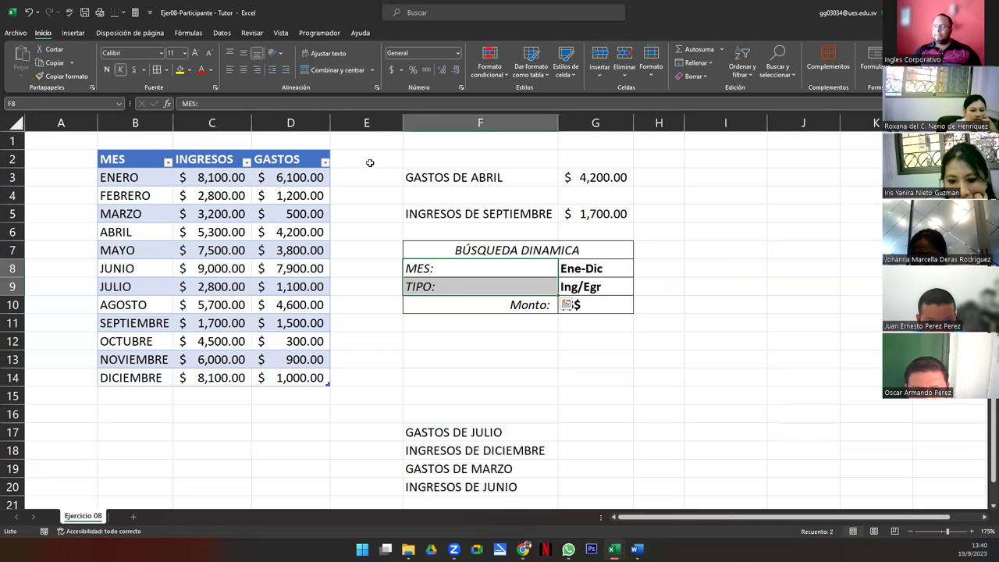
click(244, 69)
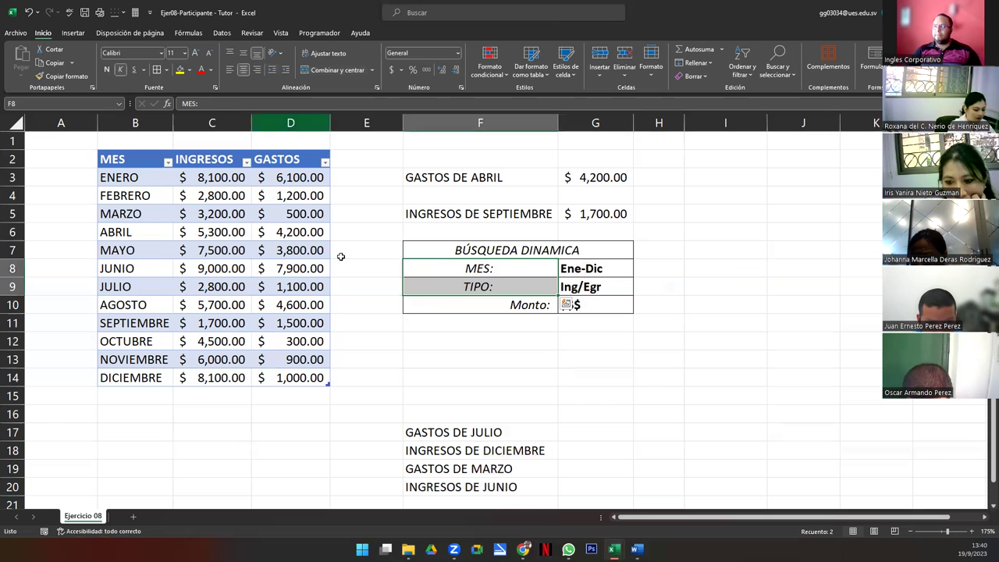
click(490, 289)
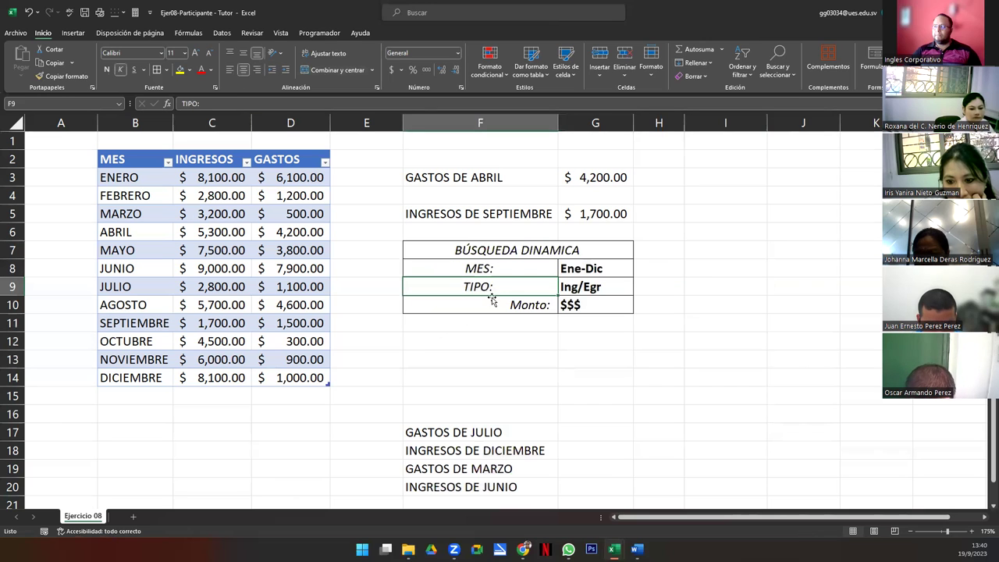
click(542, 397)
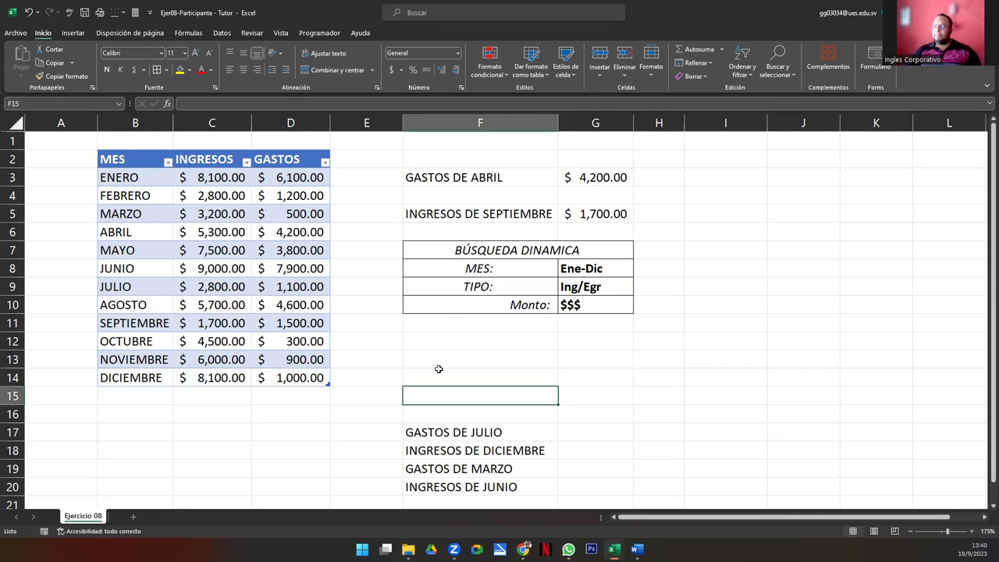
click(449, 310)
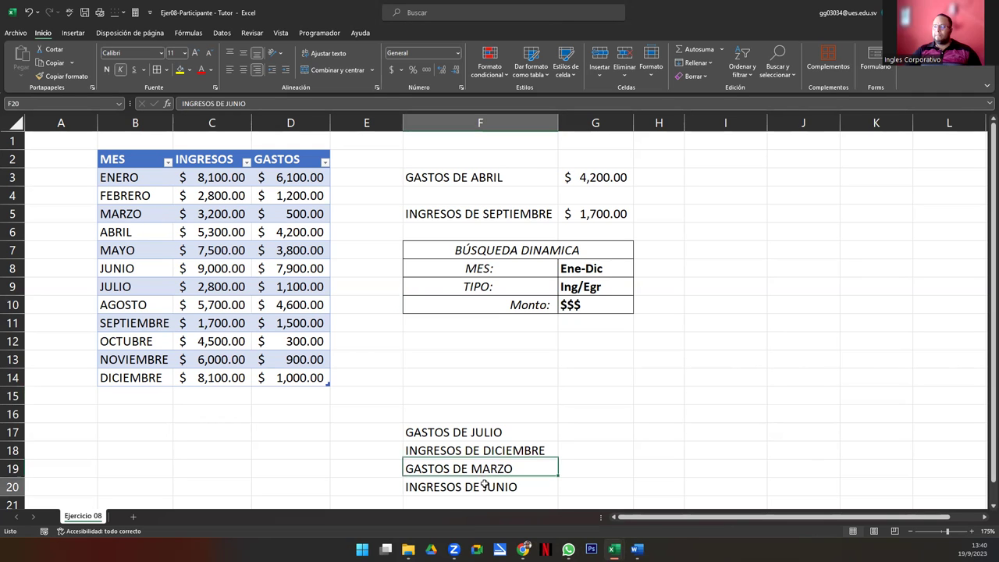
drag(484, 488, 484, 437)
click(484, 437)
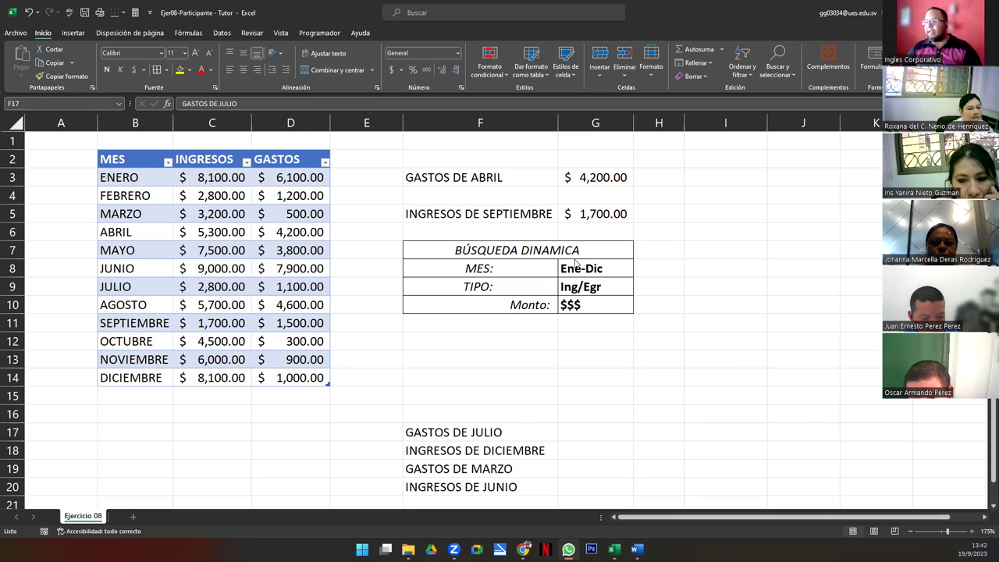
key(alt+Tab)
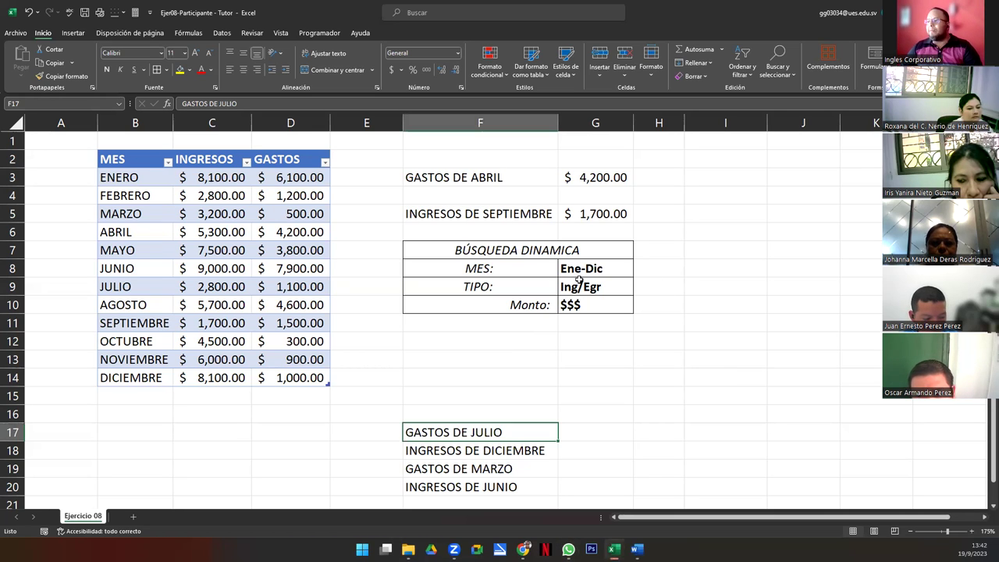
click(578, 268)
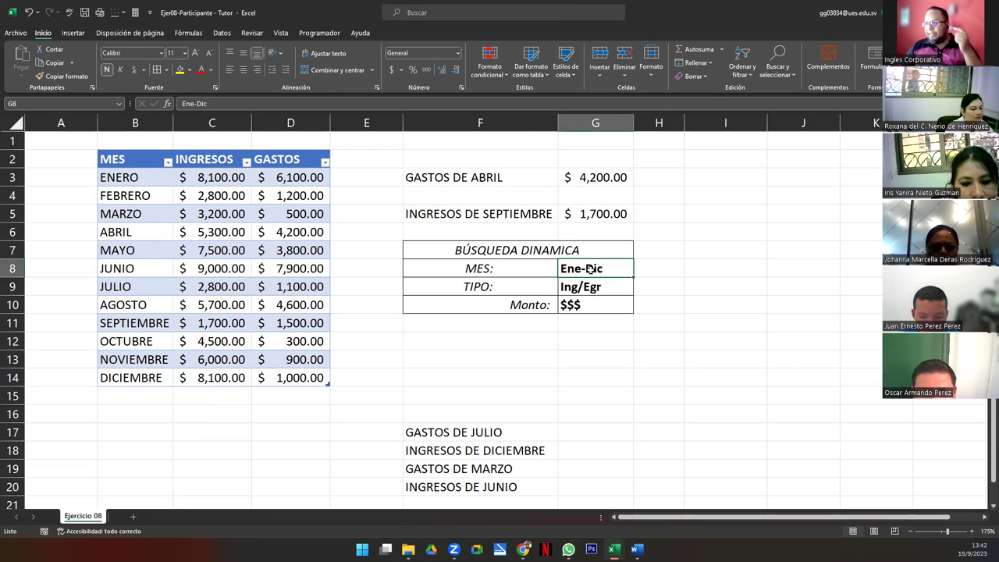
- Clear the Ene-Dic placeholder from the MES cell and preview the data validation options
key(Delete)
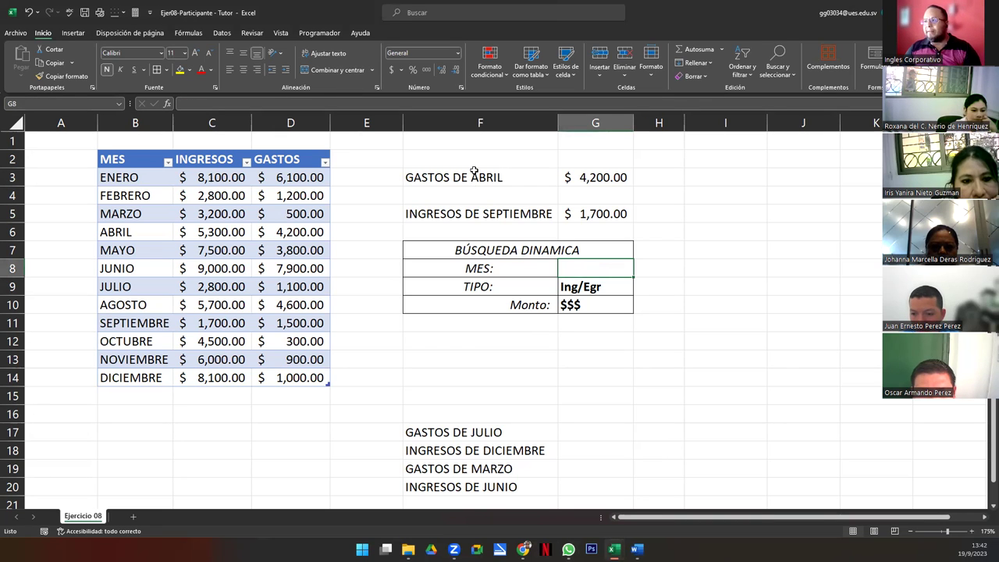
click(219, 33)
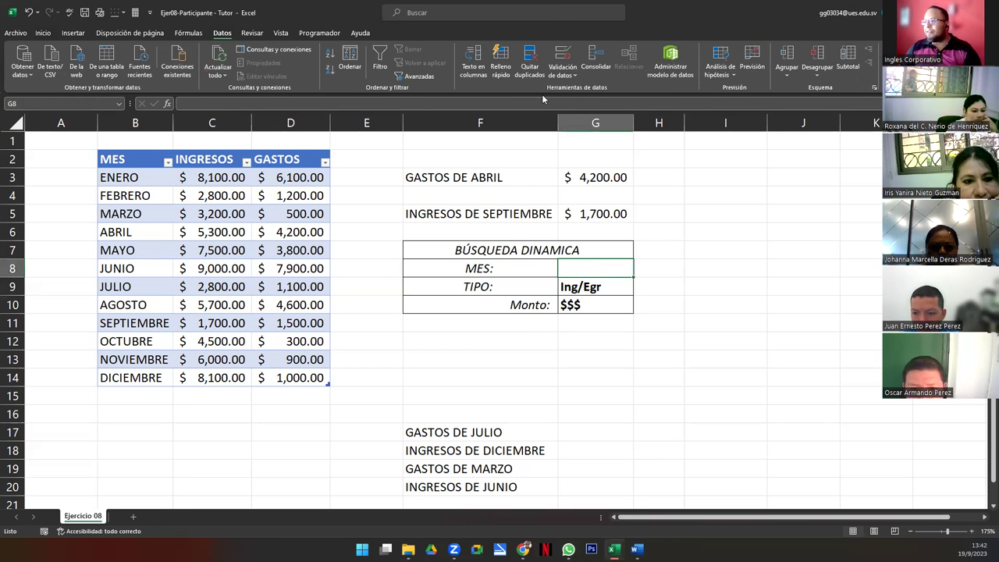
click(563, 56)
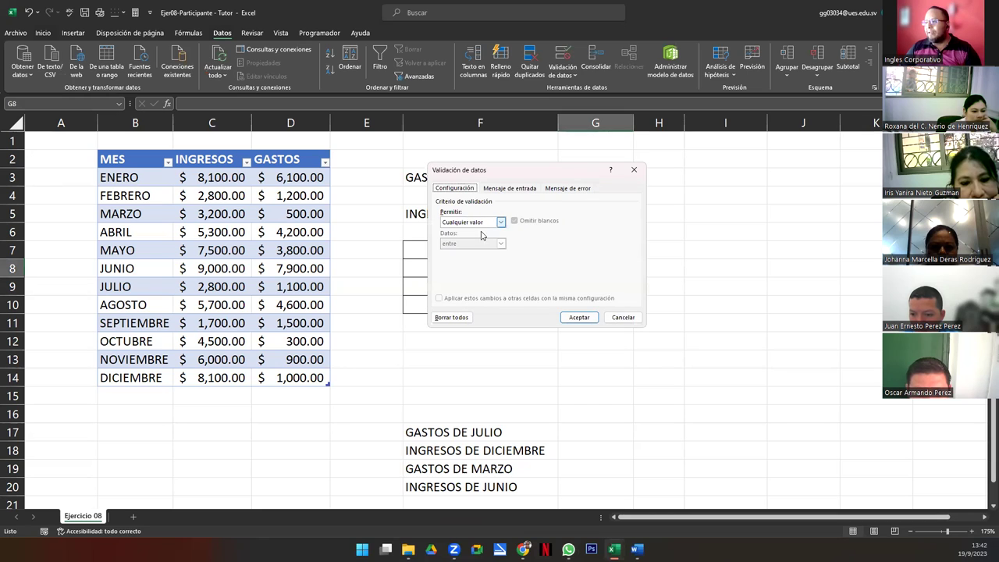
click(481, 223)
key(Escape)
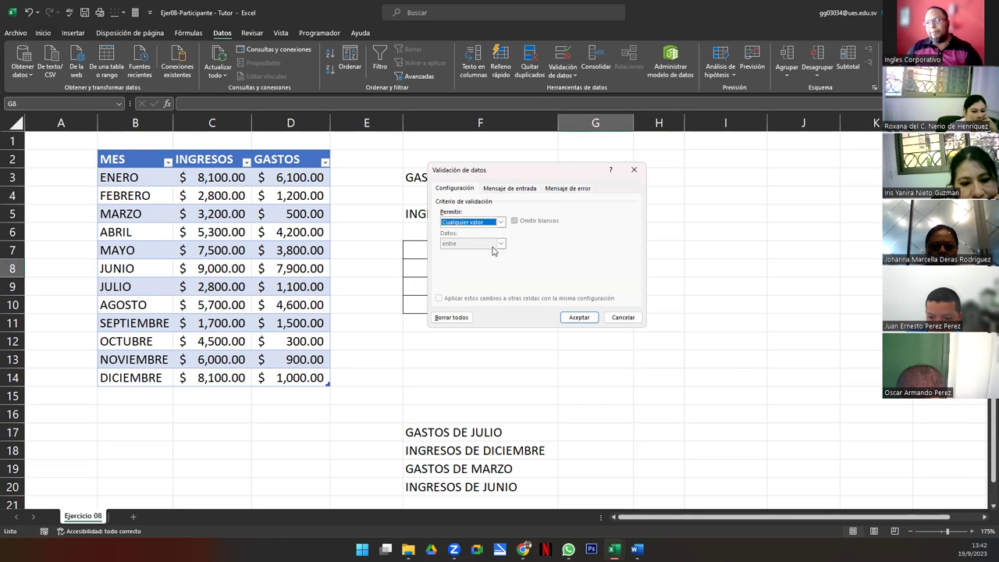
key(Escape)
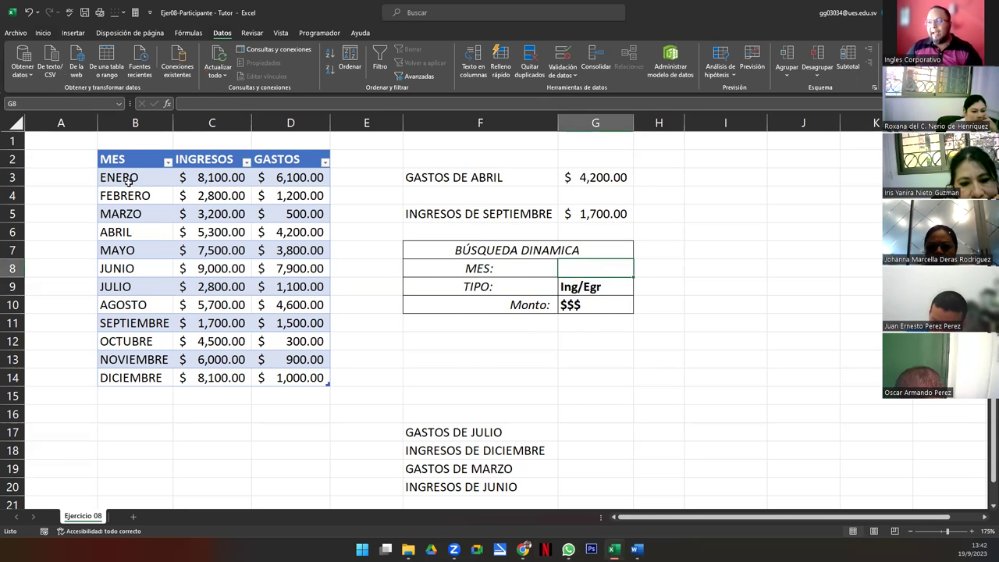
- Name the ENERO–DICIEMBRE range MESES and the INGRESOS/GASTOS headers TIPO
drag(129, 178, 140, 381)
click(86, 104)
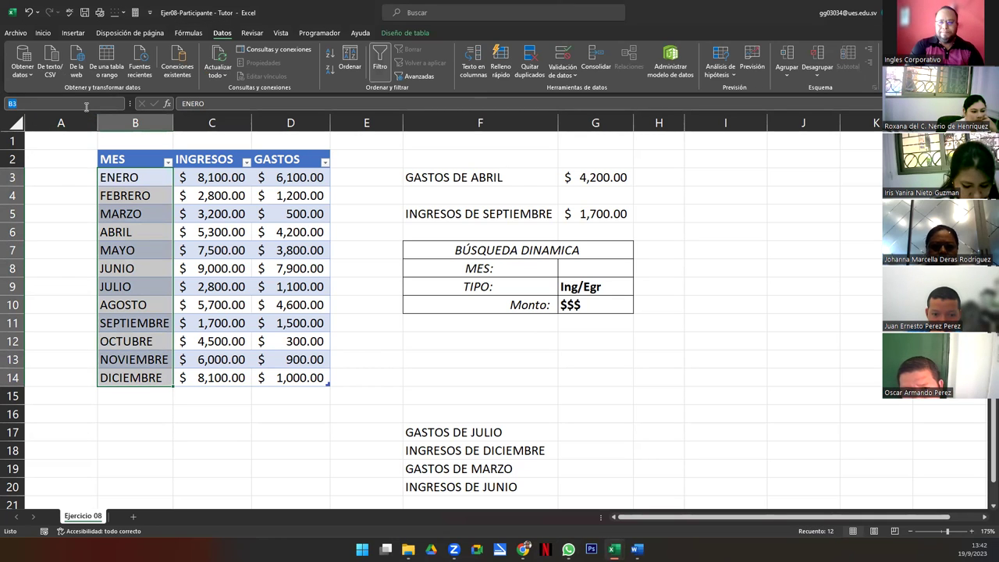
key(Escape)
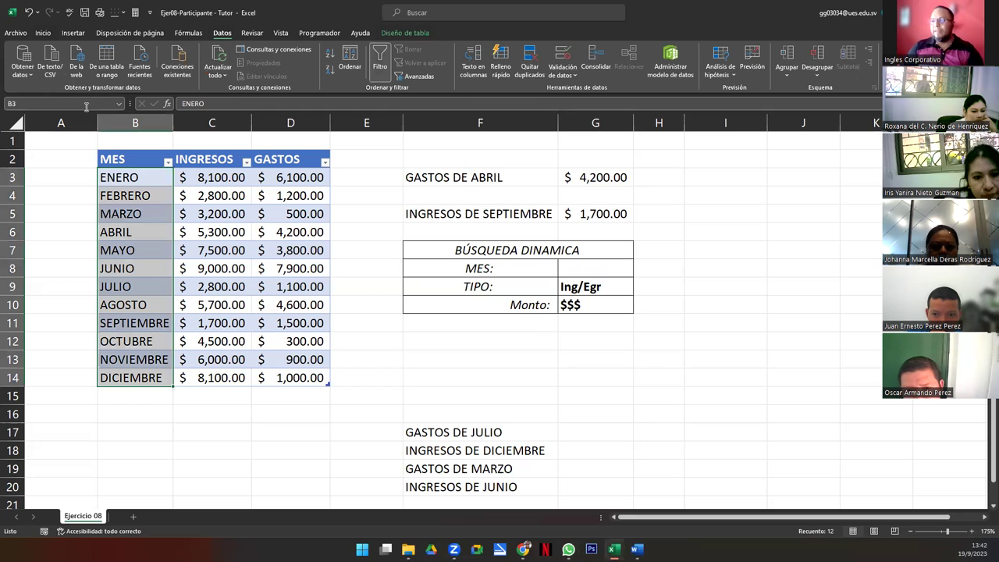
drag(195, 160, 283, 158)
click(88, 103)
key(Return)
- Restrict the MES cell G8 to a dropdown list of the MESES month names
click(594, 269)
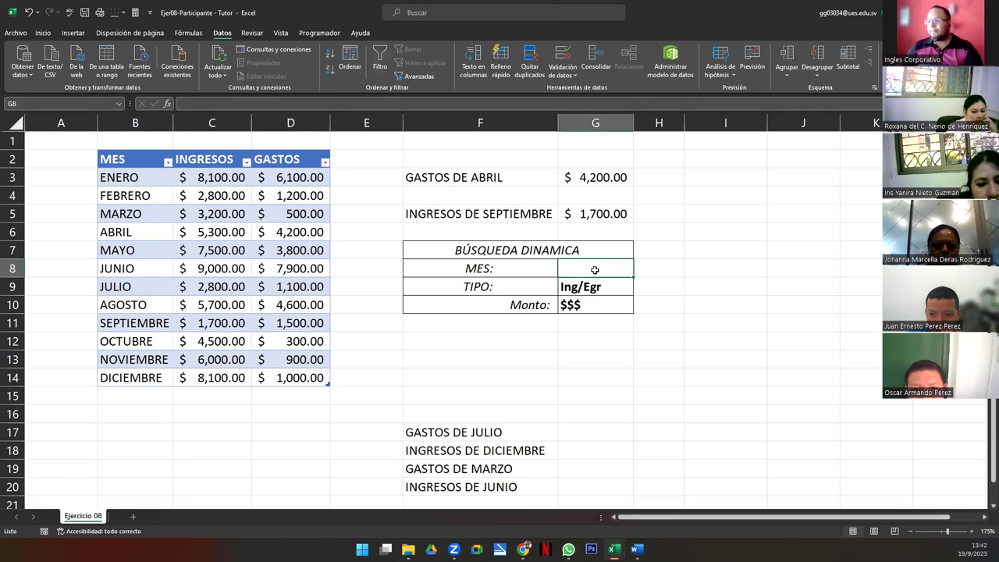
click(562, 58)
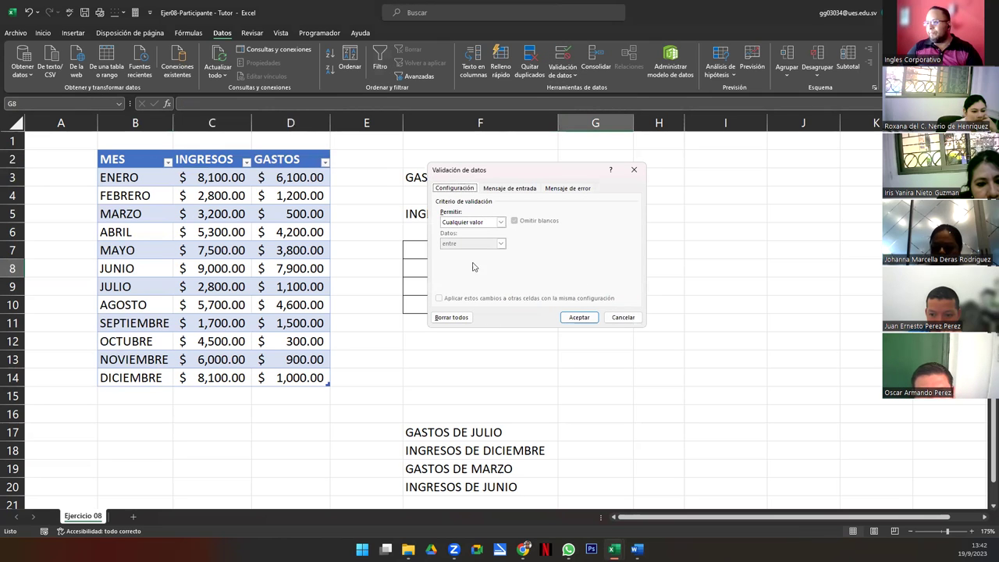
click(482, 223)
click(477, 253)
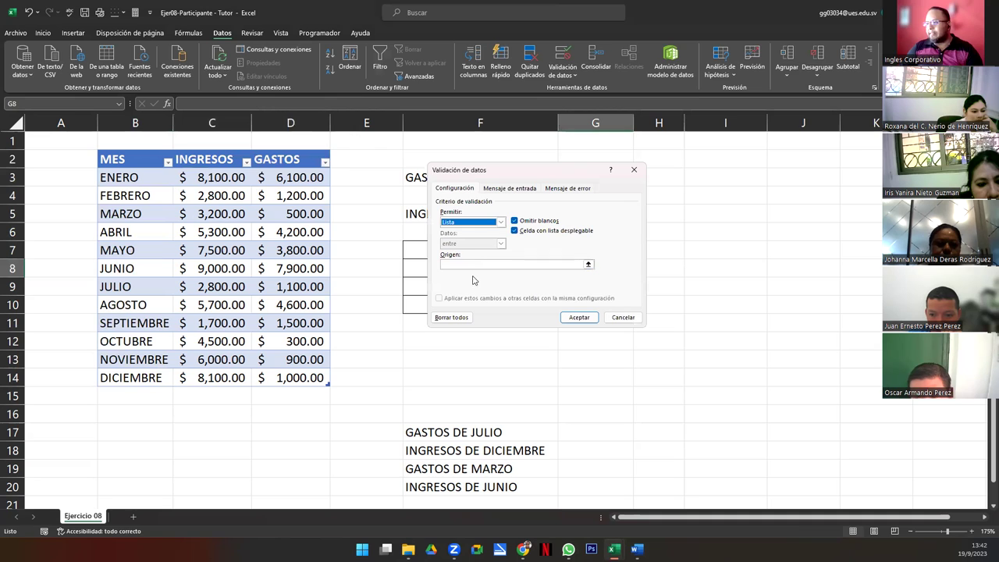
text(=MES)
key(Return)
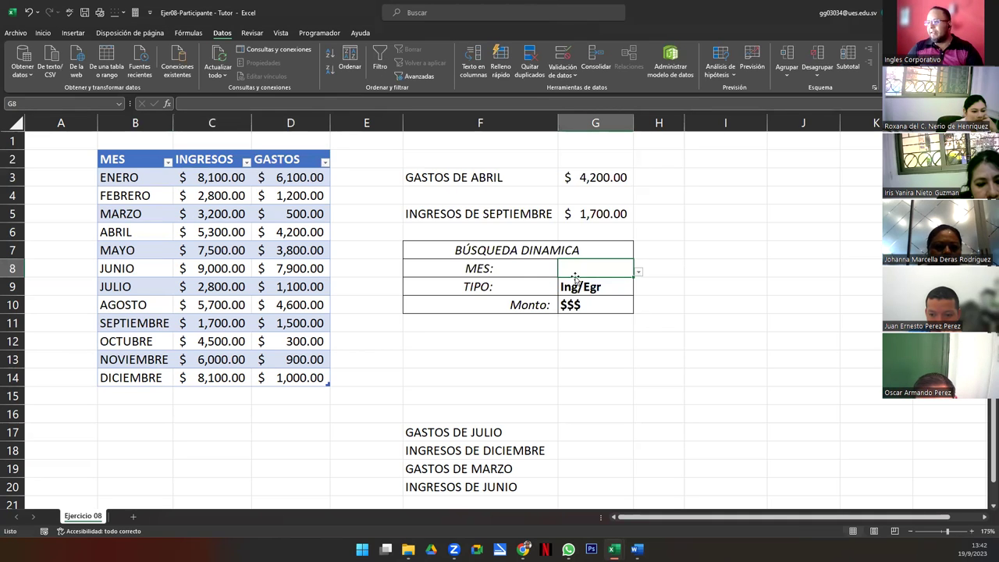
- Restrict the TIPO cell G9 to a dropdown list from C2:D2 (INGRESOS, GASTOS)
click(579, 287)
click(562, 55)
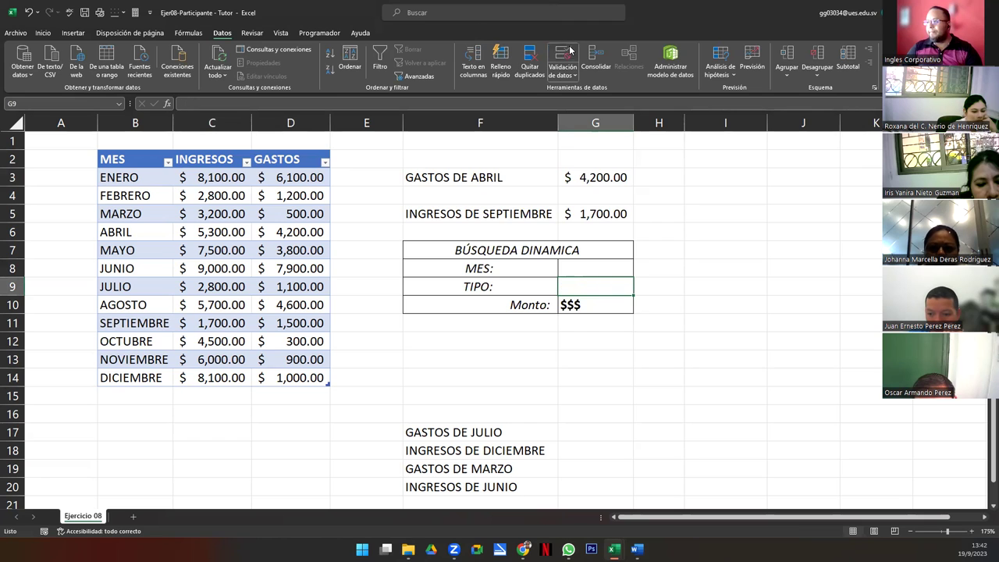
click(484, 223)
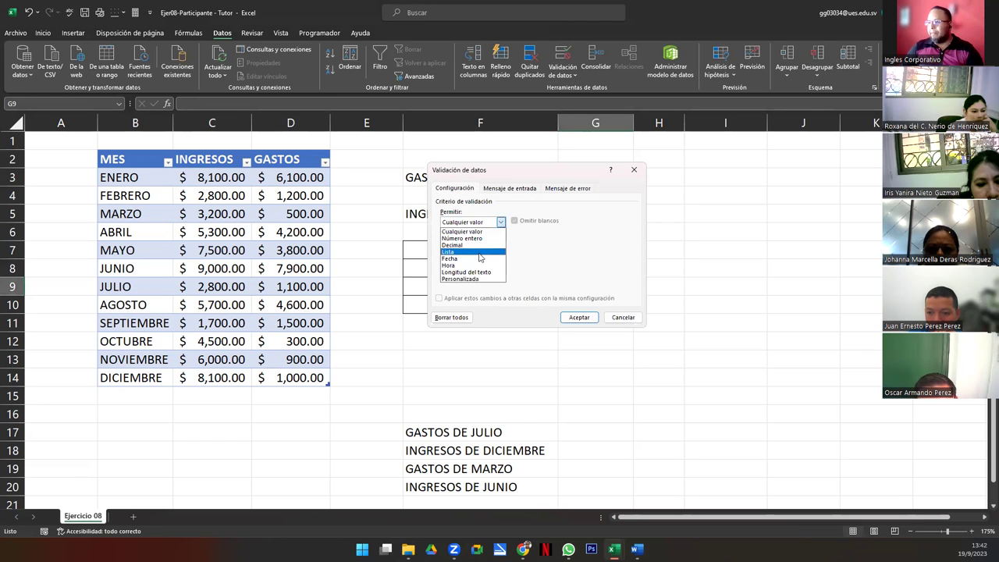
click(478, 254)
click(479, 265)
text(C2:D2)
key(Return)
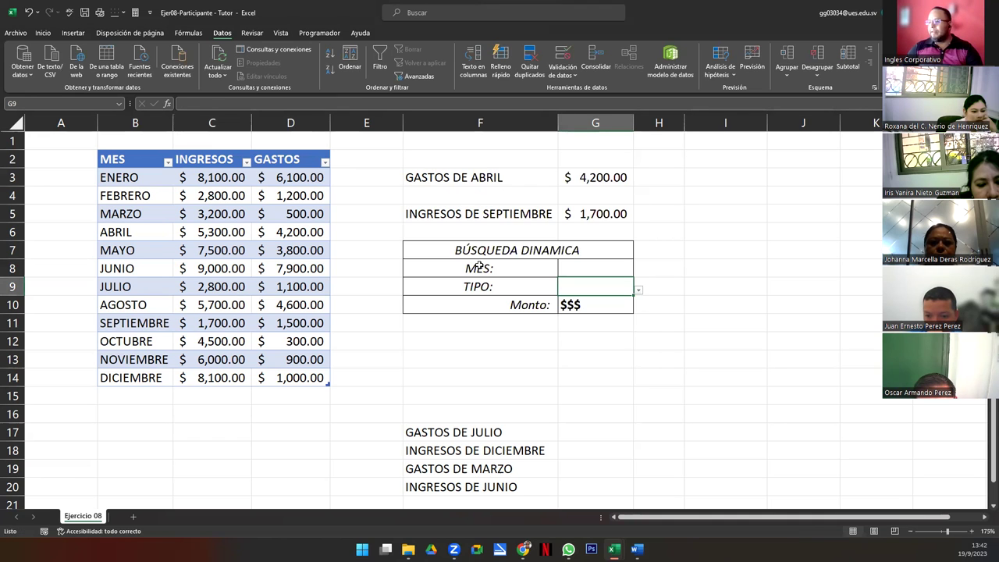
- Choose ABRIL in the new MES dropdown
click(624, 268)
click(639, 272)
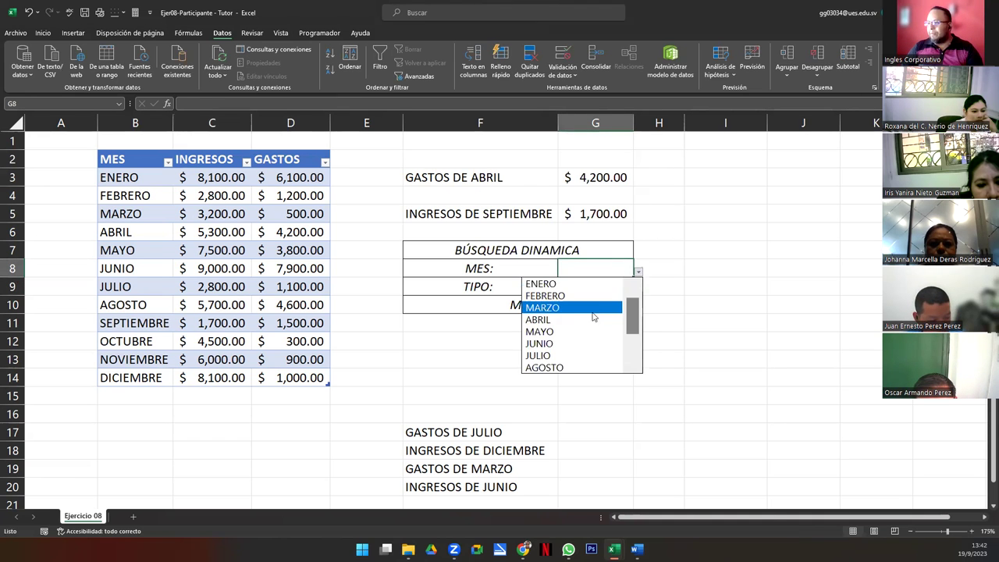
click(586, 319)
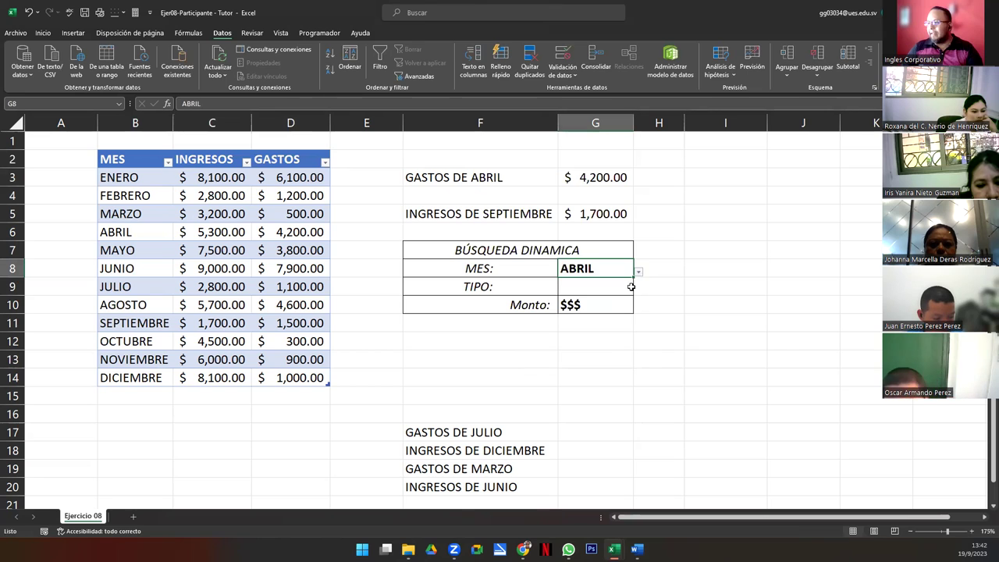
click(630, 286)
click(638, 290)
- Choose GASTOS as TIPO and copy the GASTOS DE ABRIL formula from G3
click(582, 313)
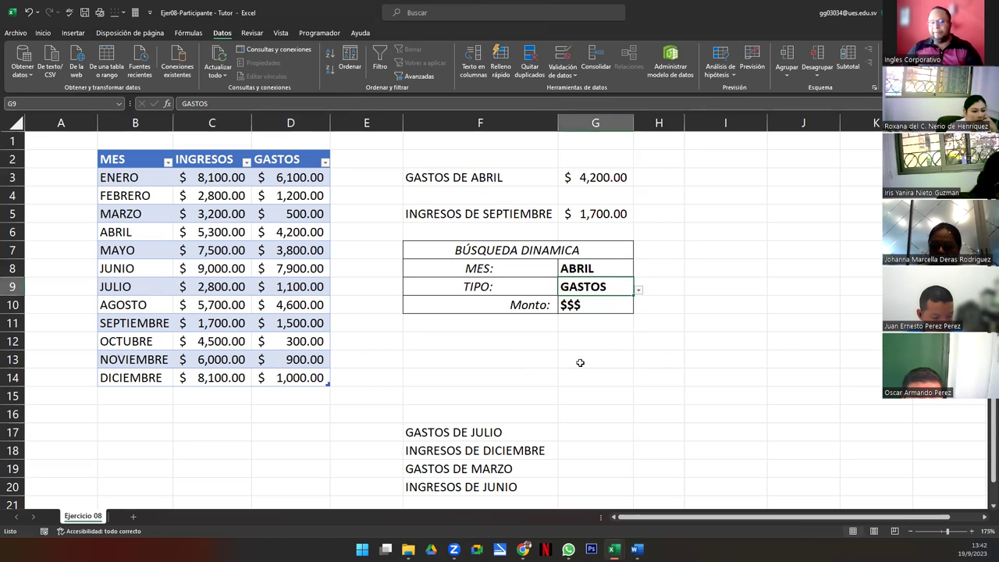
click(592, 307)
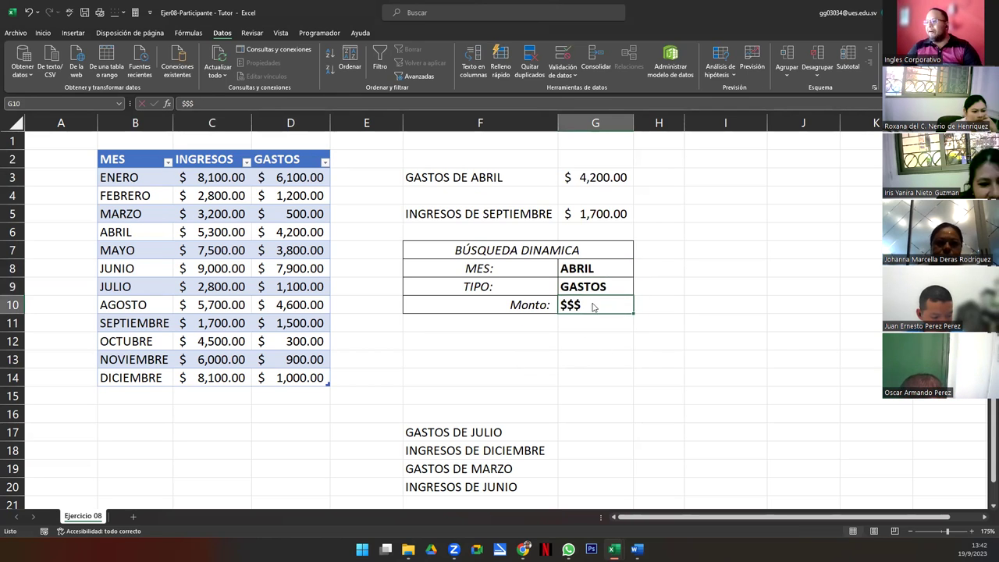
click(583, 179)
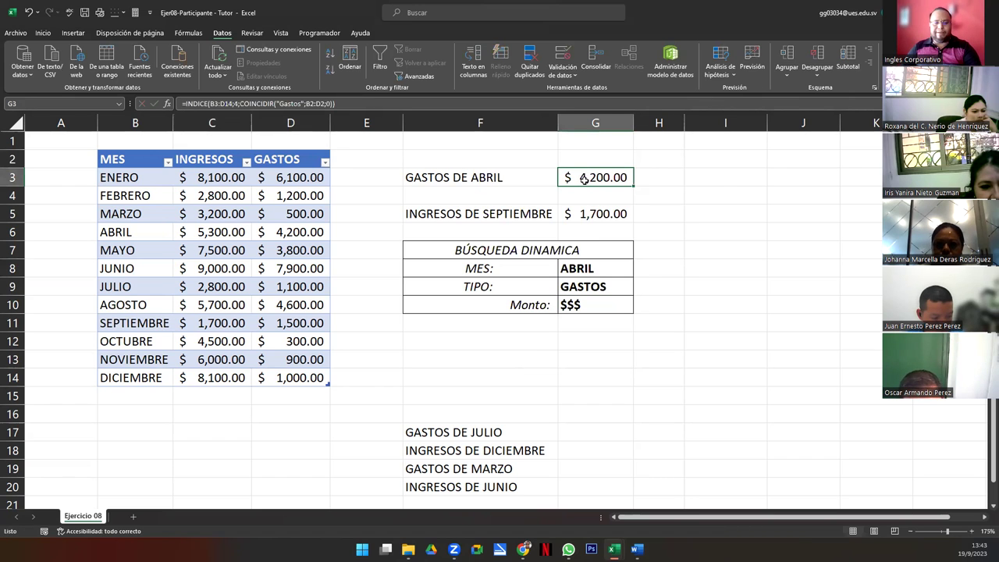
double_click(583, 178)
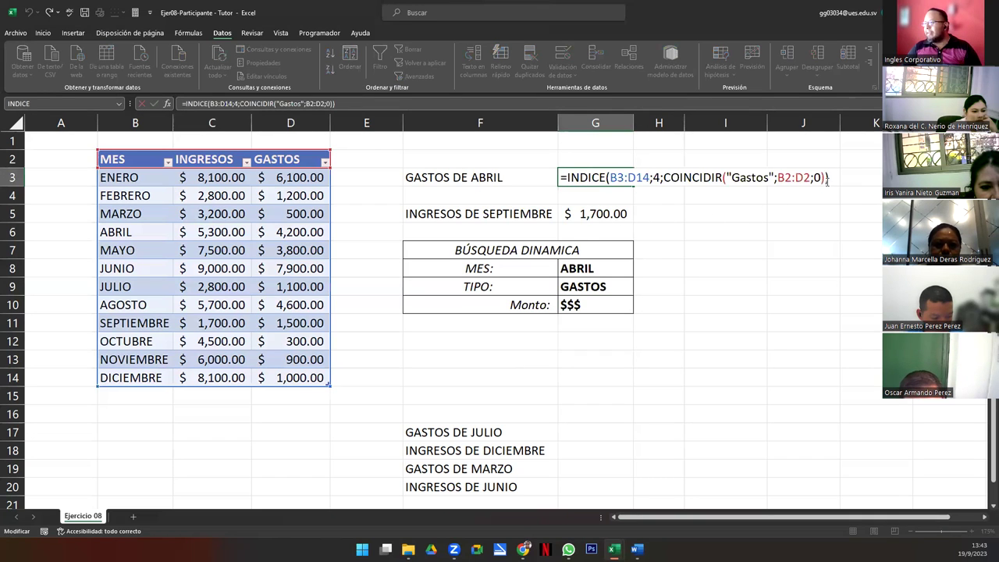
drag(827, 180, 553, 178)
key(ctrl+c)
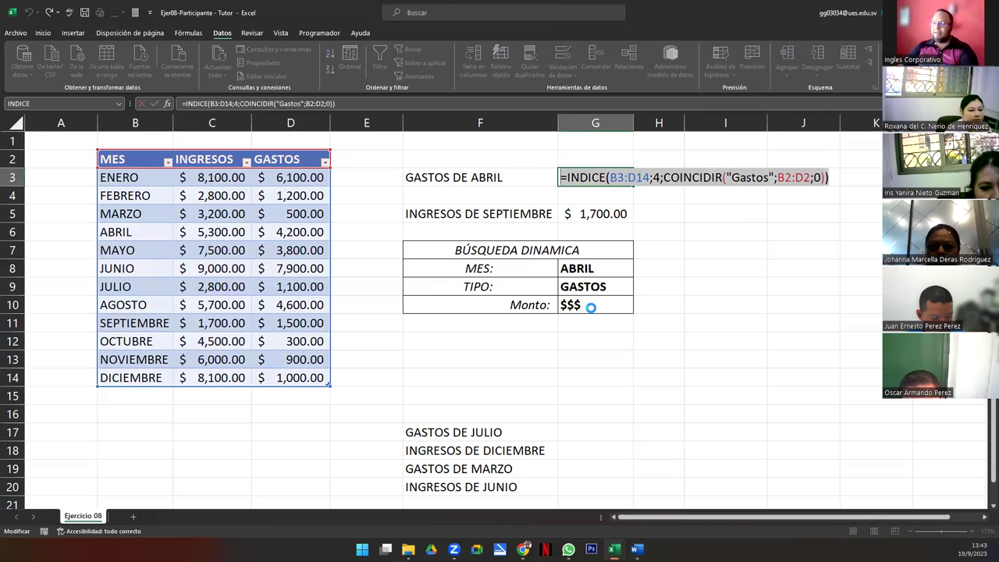
key(Return)
key(Return)
key(Return)
- Paste the copied INDICE/COINCIDIR formula over the $$$ placeholder in Monto cell G10
key(Down)
key(Down)
key(Down)
click(592, 307)
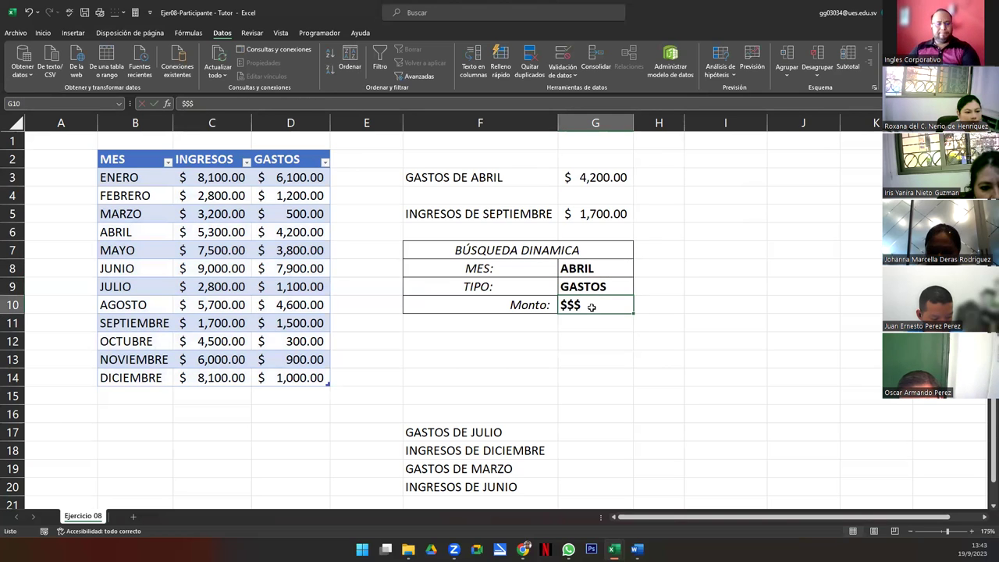
double_click(591, 305)
drag(591, 305, 474, 297)
key(ctrl+v)
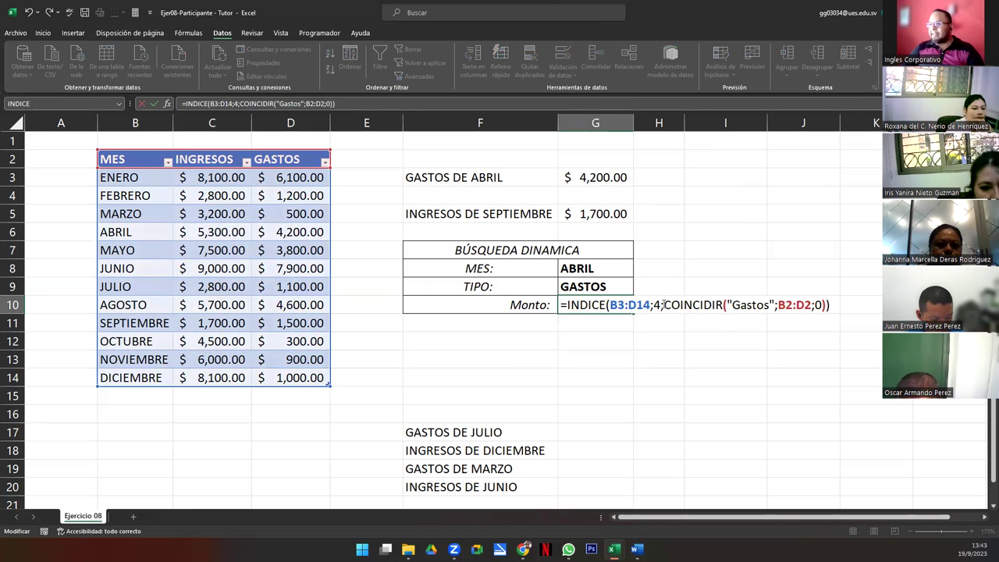
drag(665, 305, 827, 305)
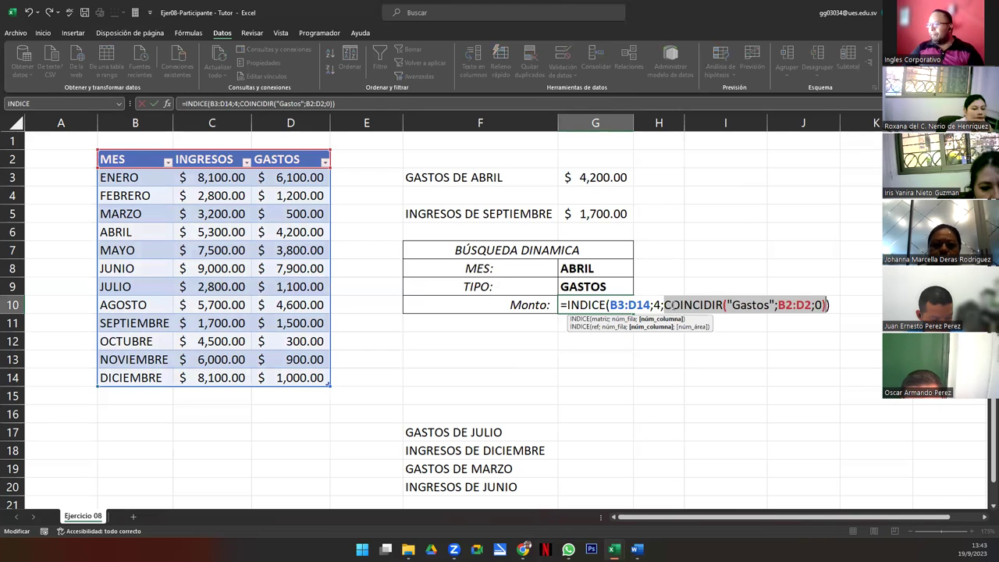
- Replace the fixed row 4 with a COINCIDIR whose lookup value is the MES cell G8
key(ctrl+c)
double_click(657, 305)
key(ctrl+v)
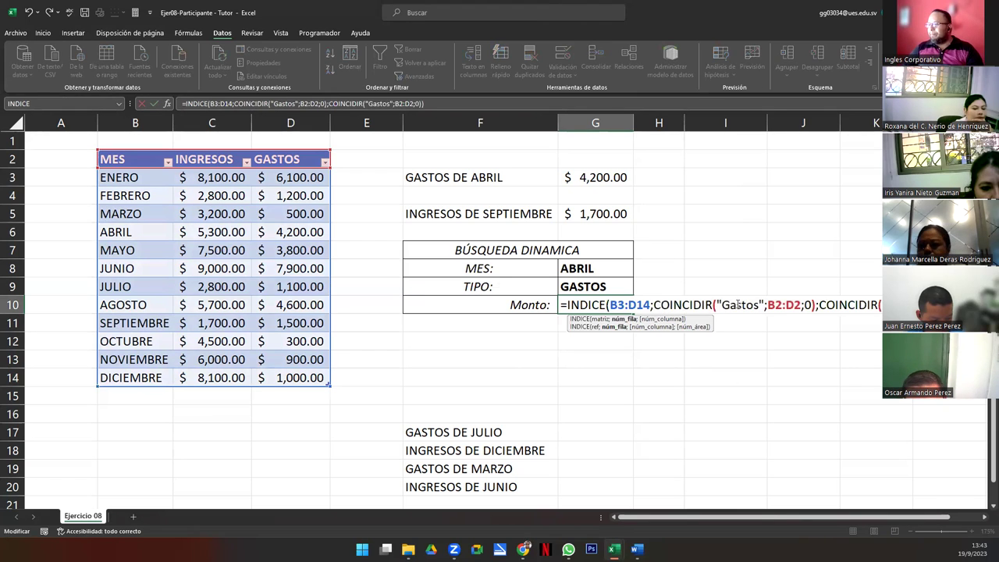
drag(718, 305, 765, 305)
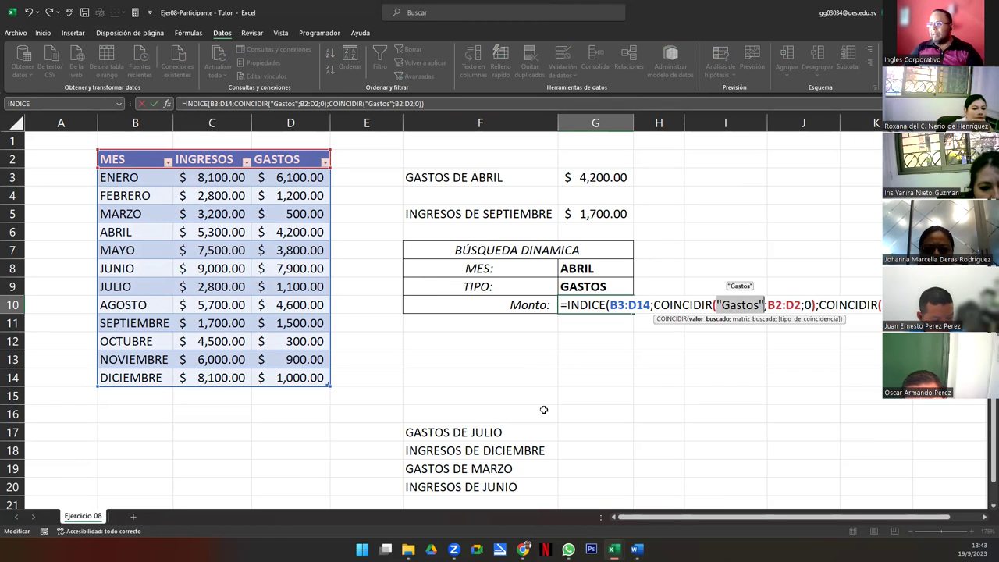
key(Delete)
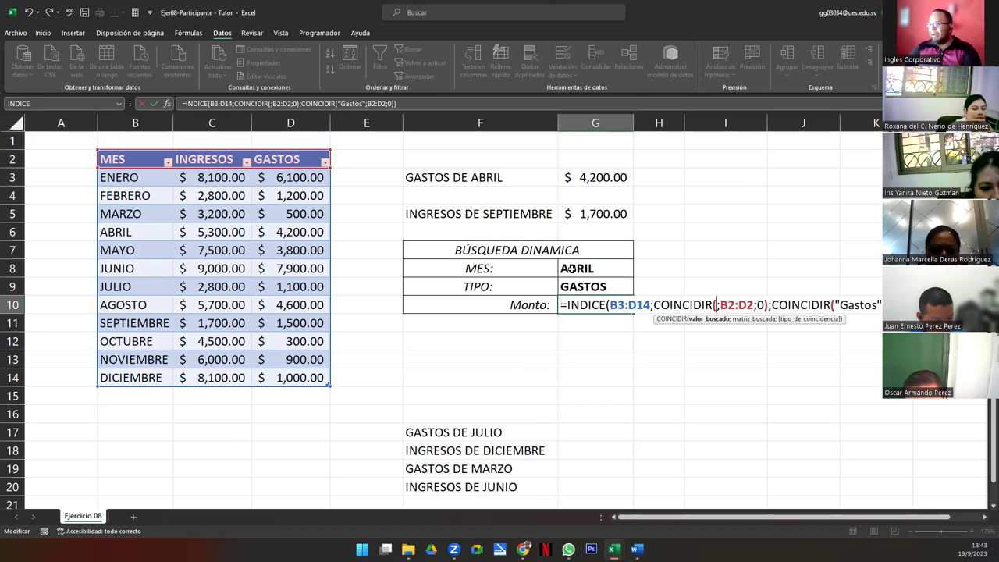
click(572, 269)
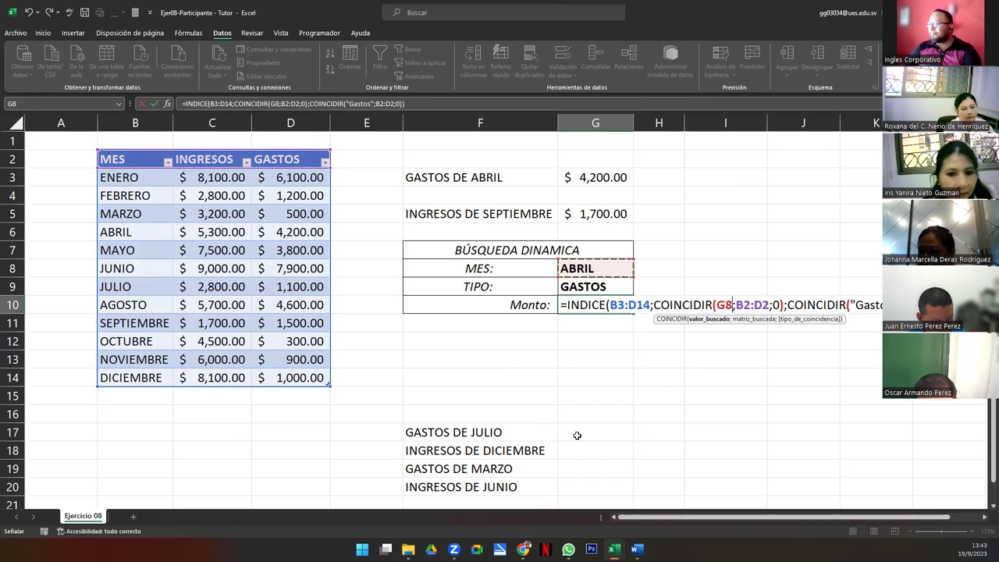
- Change that month COINCIDIR's lookup range to B3:B14
click(746, 305)
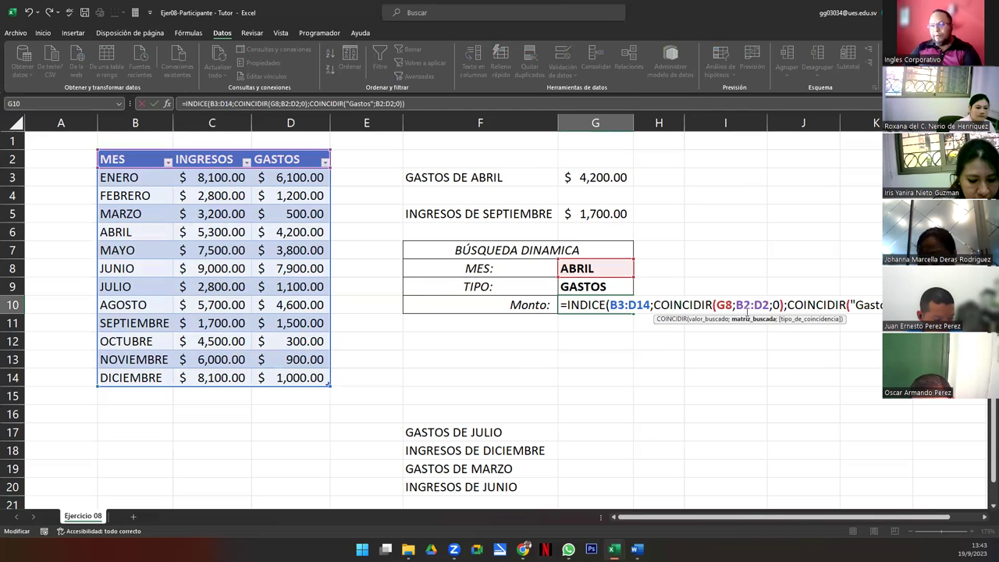
key(BackSpace)
text(3)
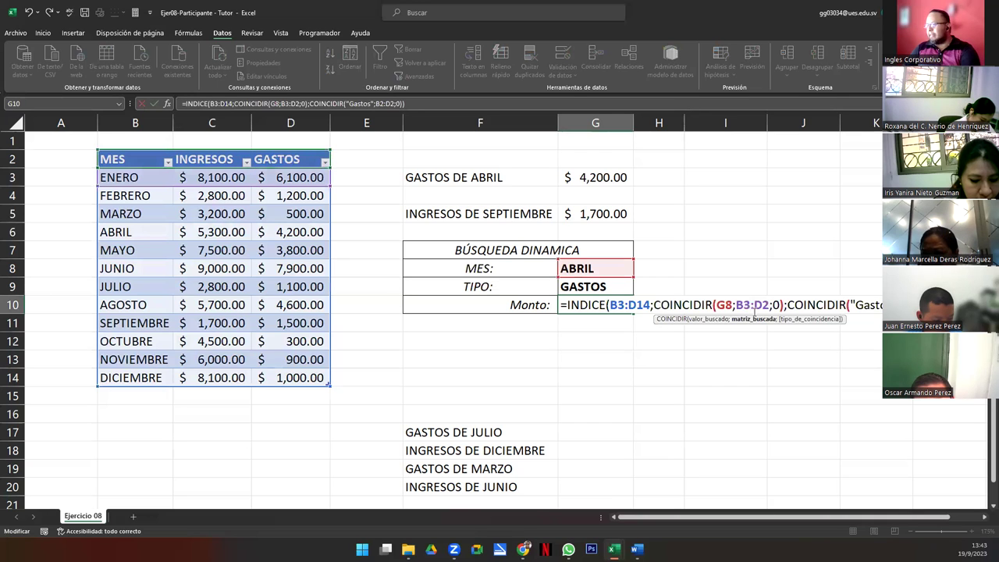
key(BackSpace)
text(14)
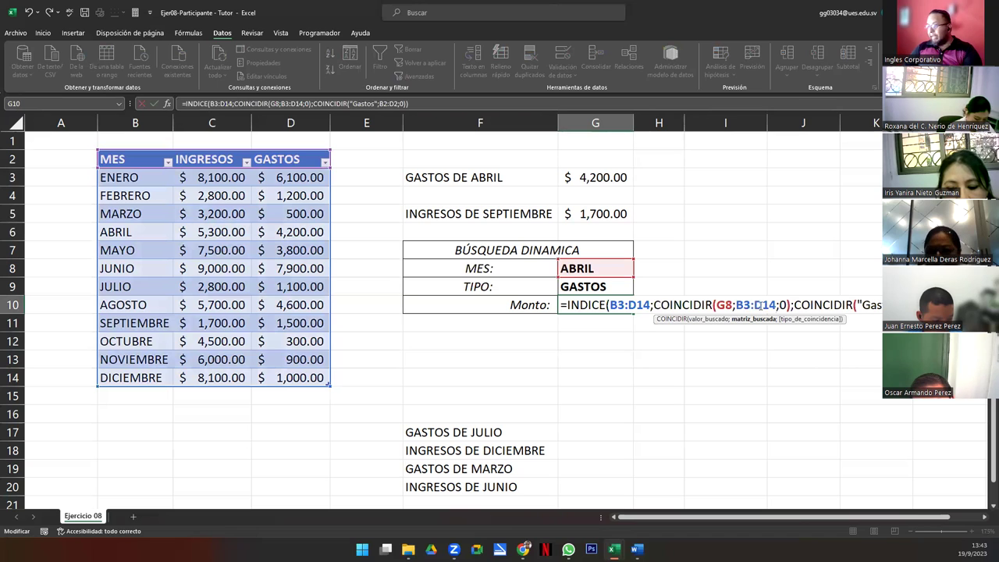
key(BackSpace)
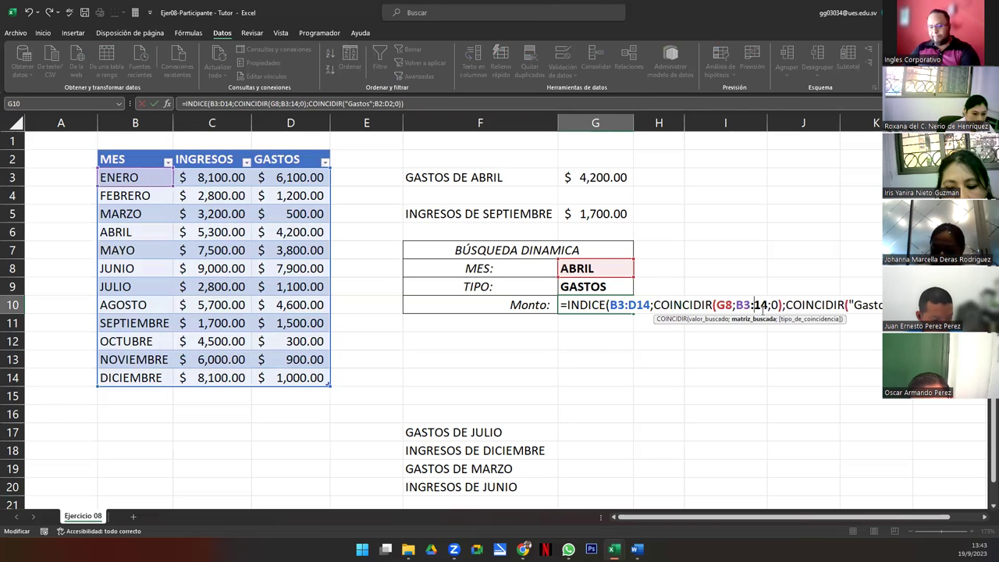
text(B)
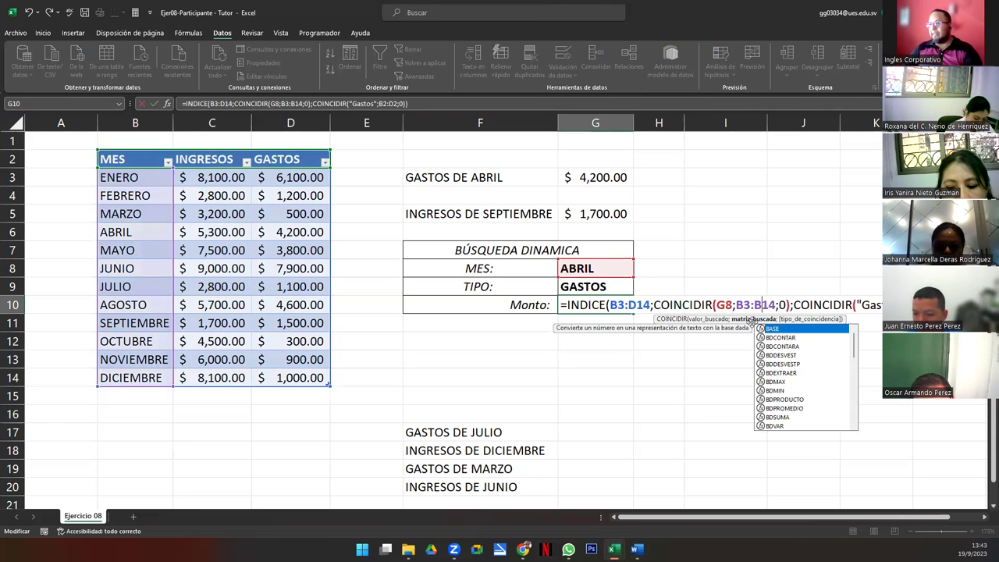
click(782, 305)
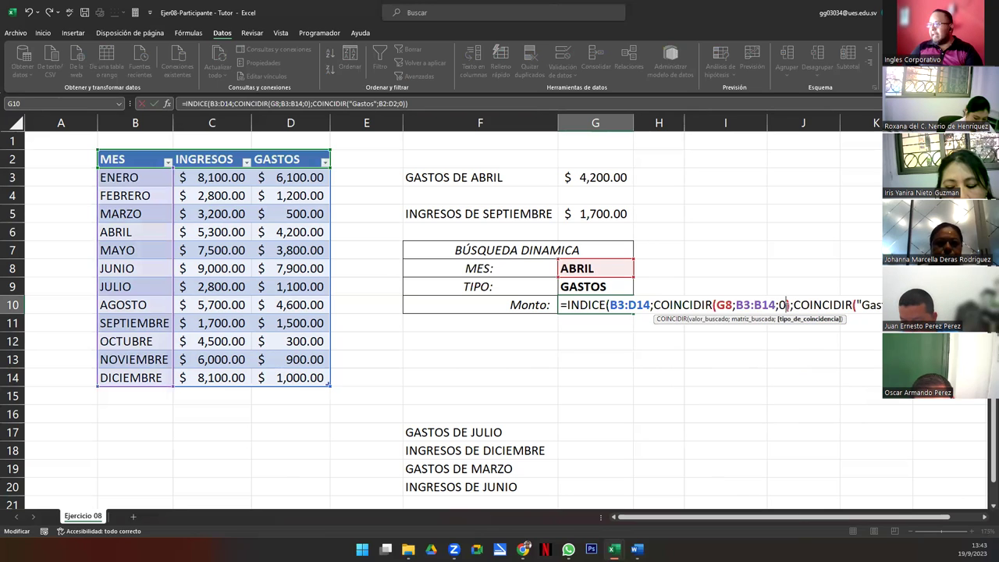
- Point the second COINCIDIR's lookup value to the TIPO cell G9 and commit the formula
drag(788, 306, 654, 306)
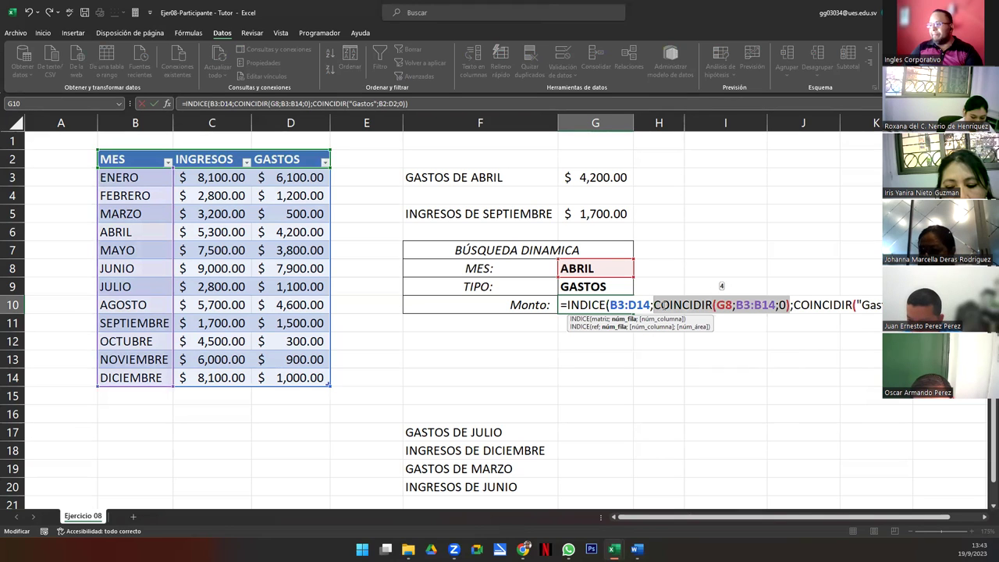
drag(794, 305, 882, 305)
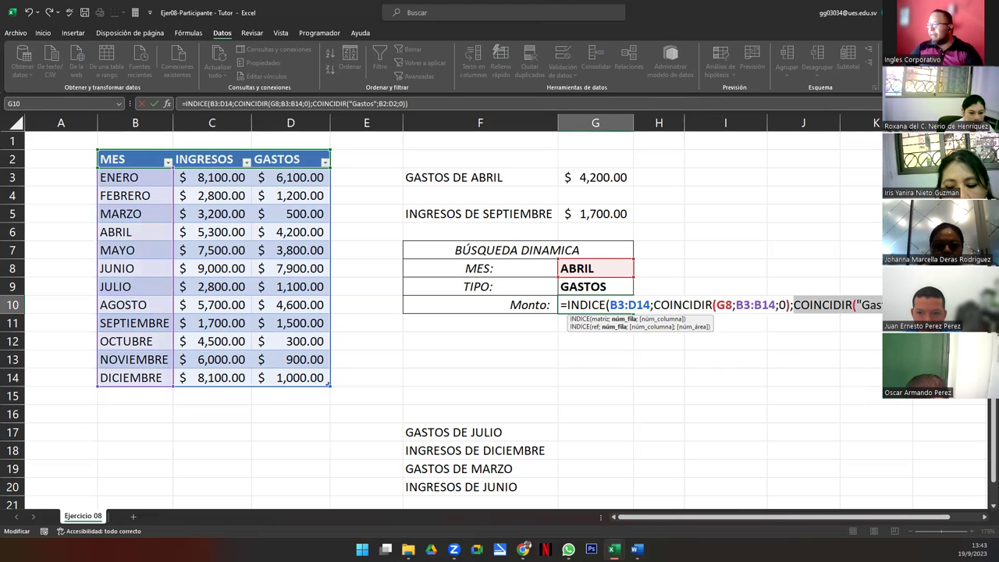
click(866, 305)
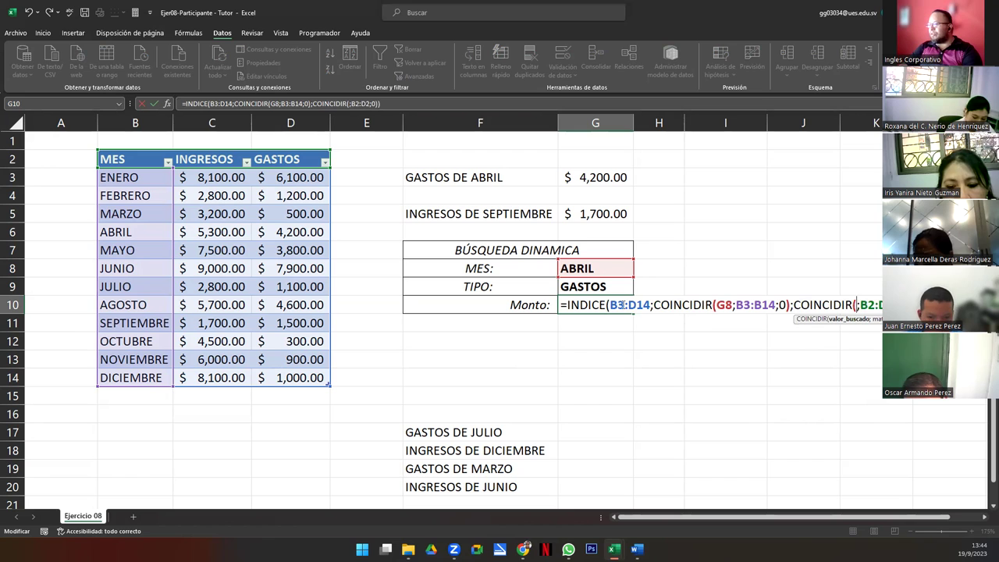
click(595, 287)
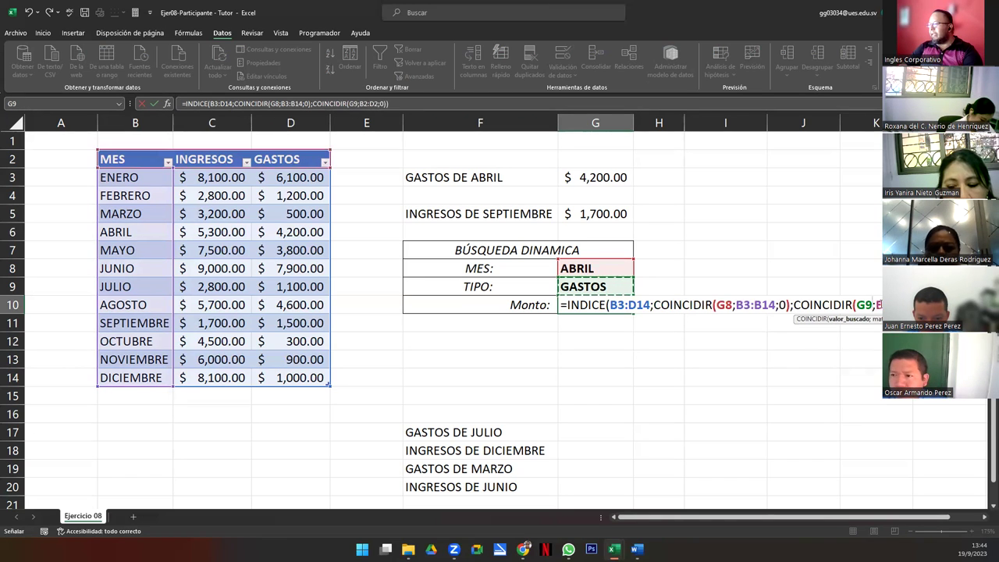
key(F2)
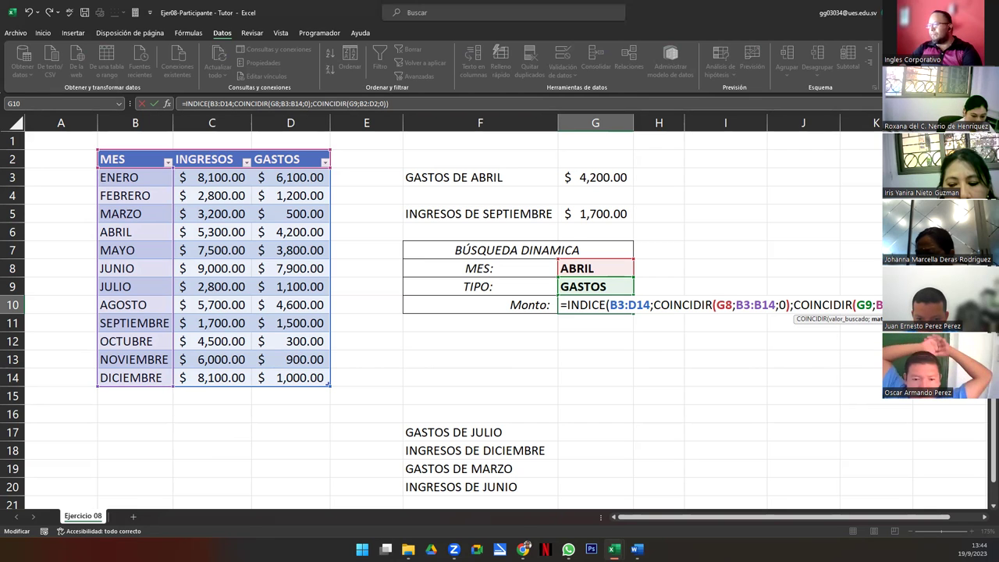
key(Return)
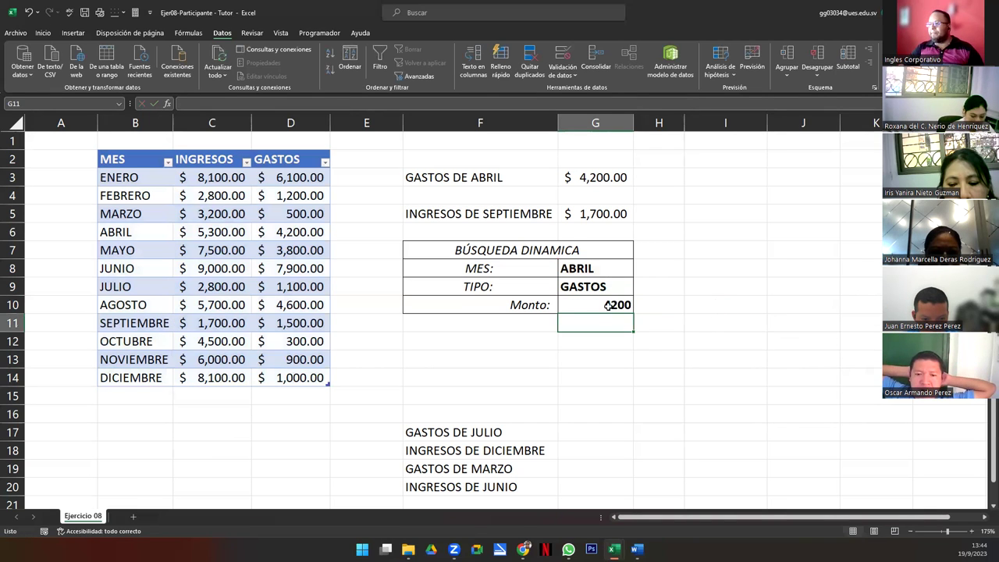
- Format Monto as accounting currency and highlight April's GASTOS for comparison
click(604, 304)
click(43, 33)
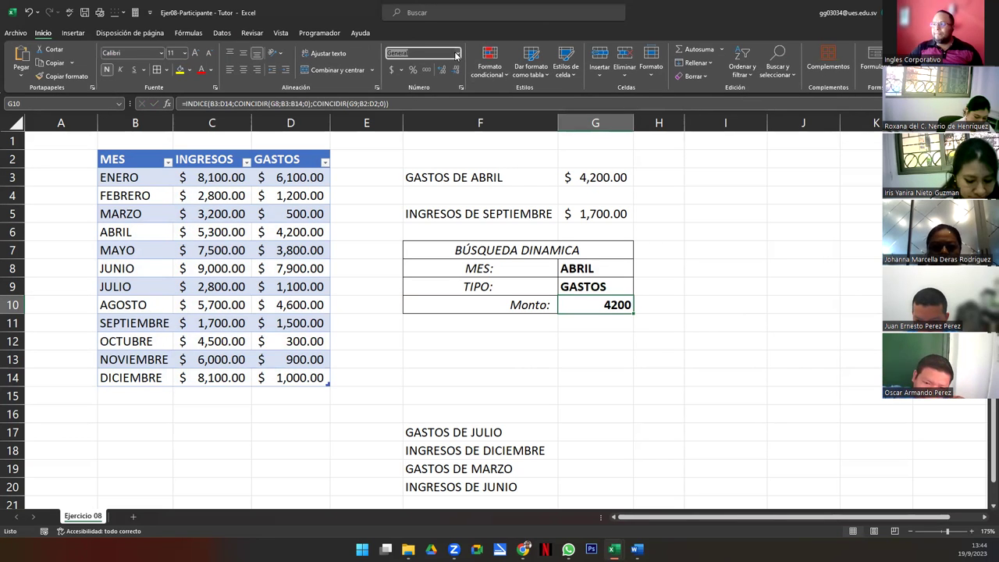
click(457, 53)
click(449, 146)
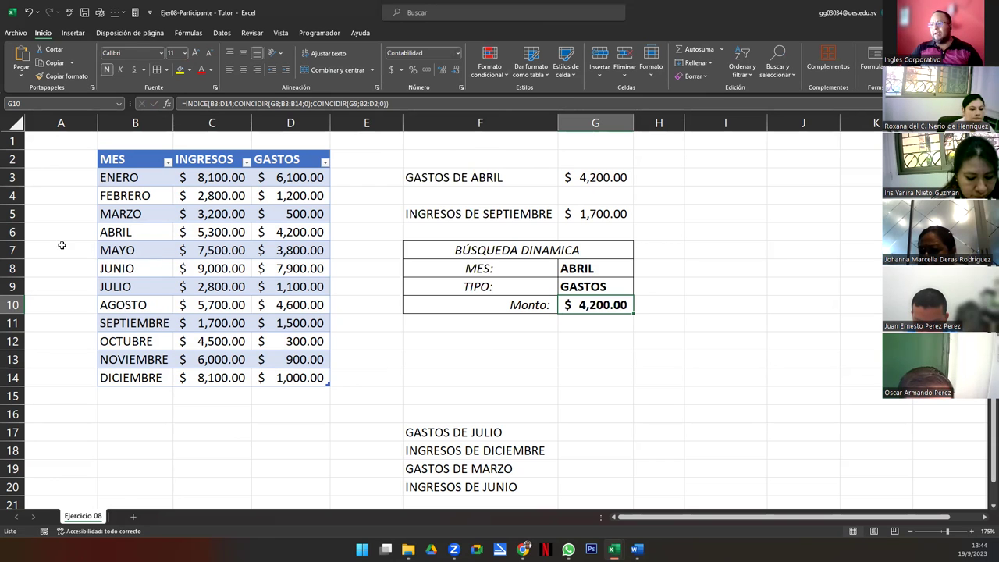
click(14, 232)
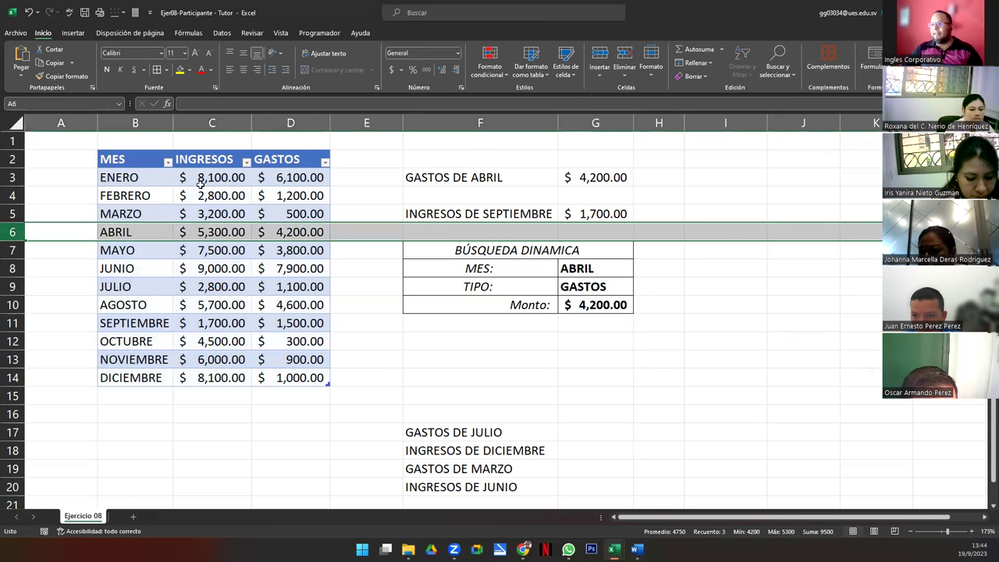
ctrl+click(291, 123)
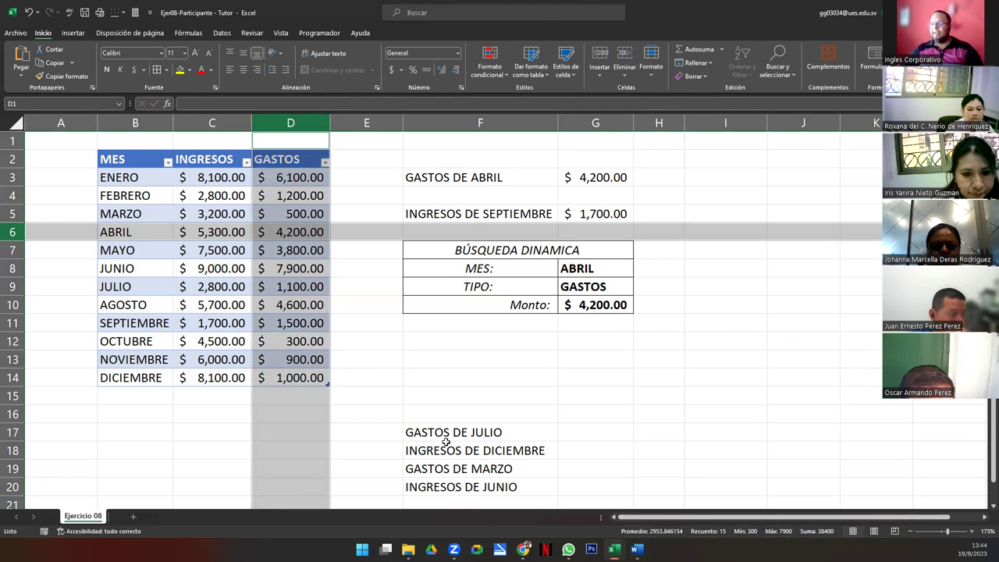
- Switch MES from ABRIL to ENERO in the month dropdown
click(614, 266)
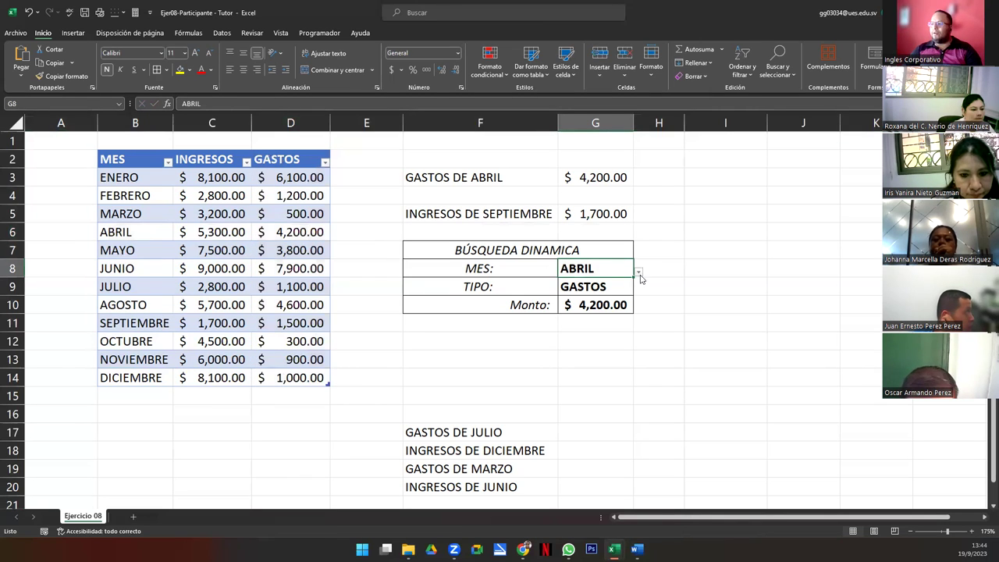
click(638, 272)
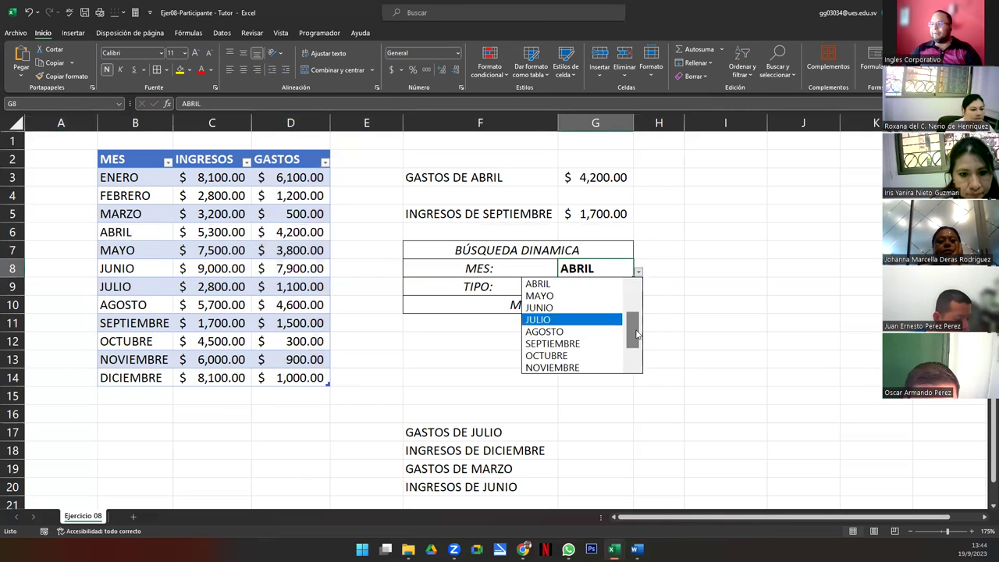
click(639, 274)
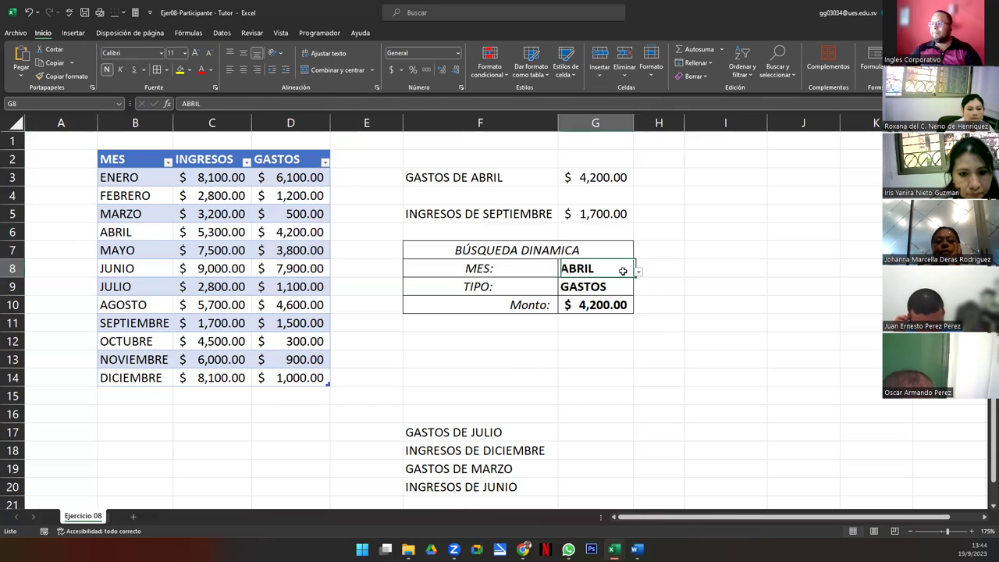
click(637, 273)
scroll(632, 313, up, 3)
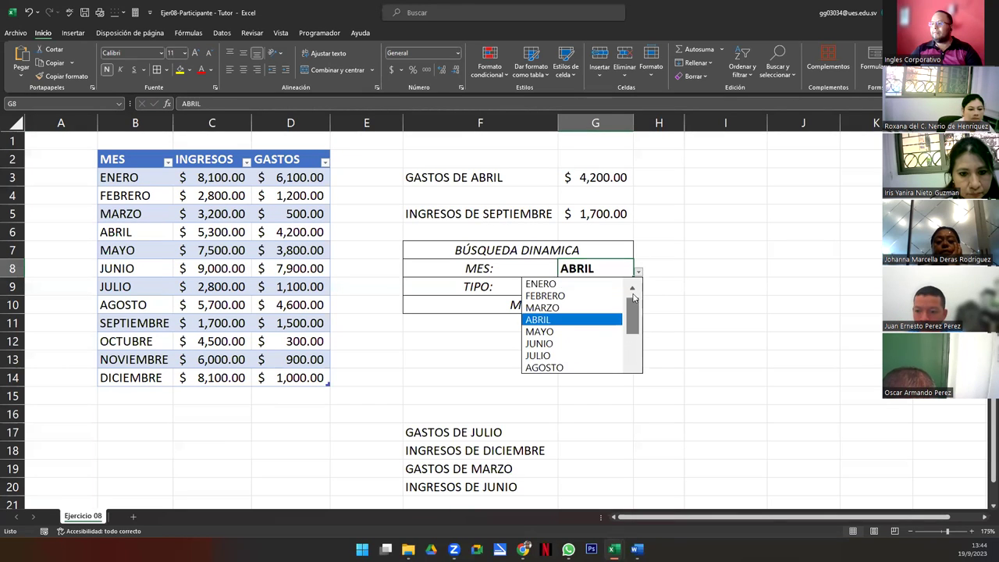
click(598, 284)
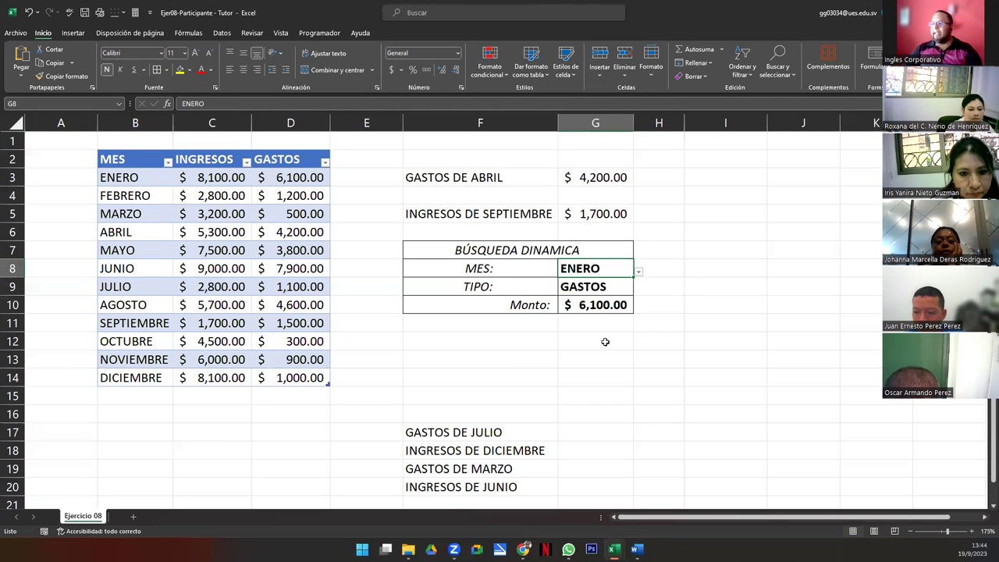
click(614, 287)
click(637, 290)
- Choose INGRESOS as TIPO, then reopen the Monto formula in G10 for editing
key(Return)
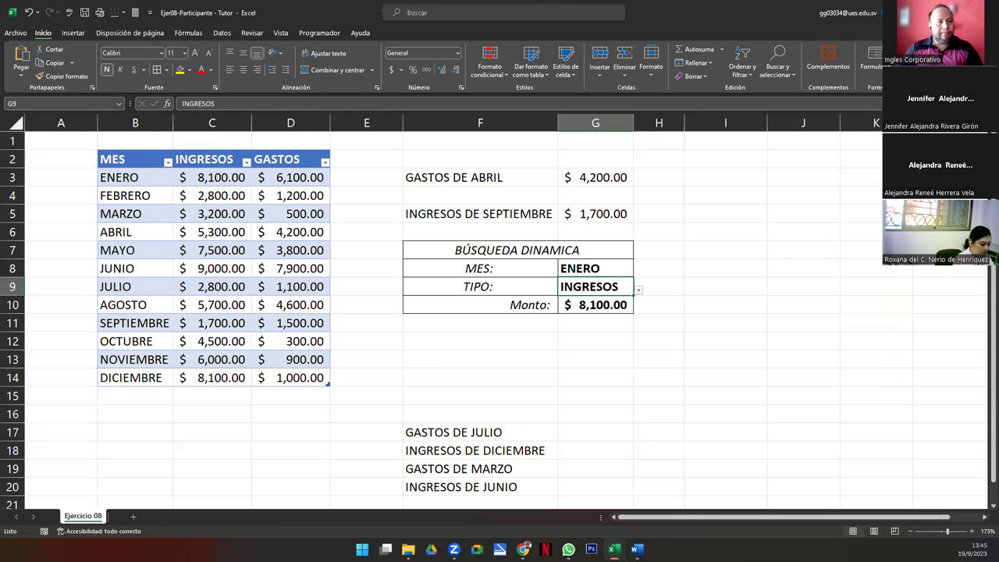
double_click(583, 309)
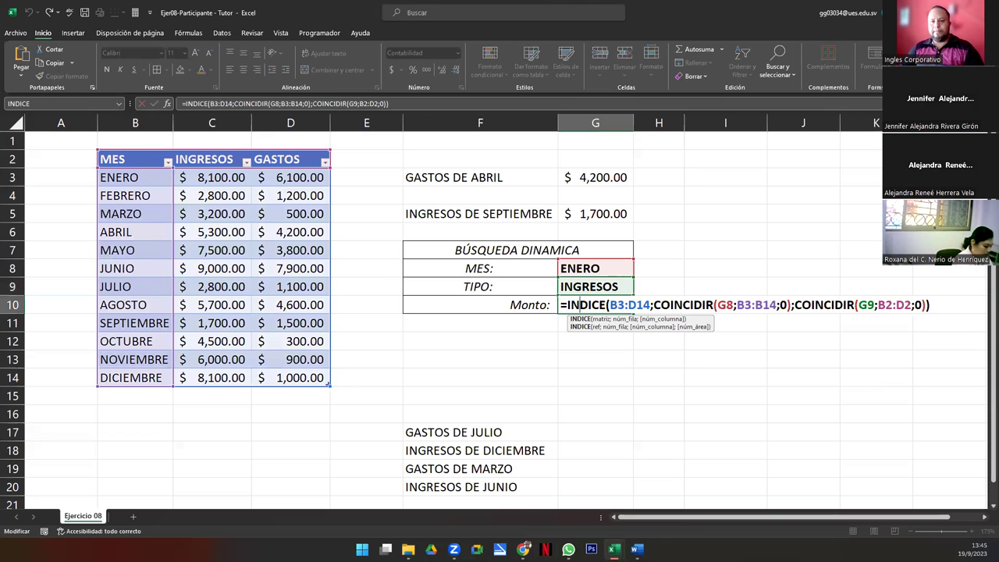
click(622, 305)
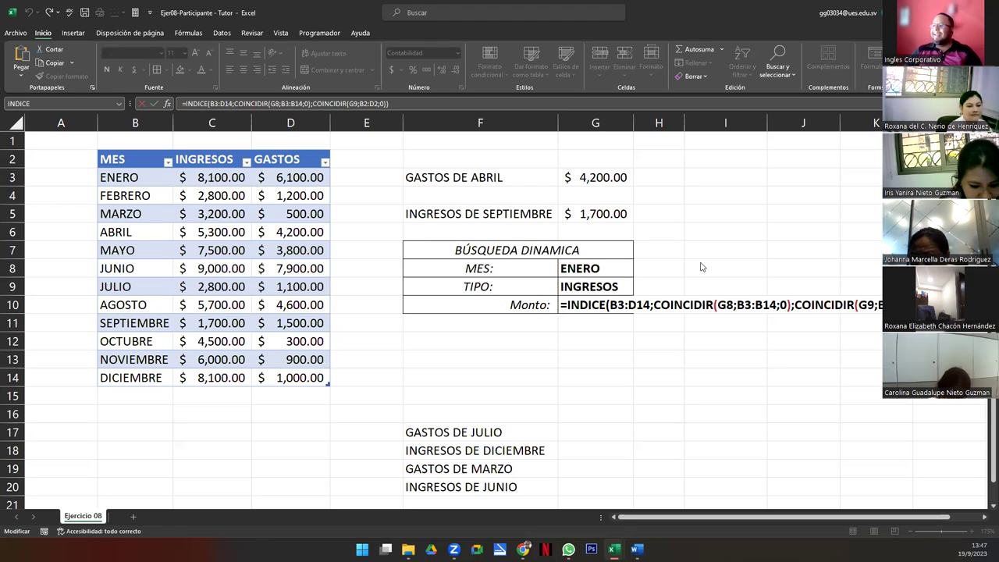
click(629, 304)
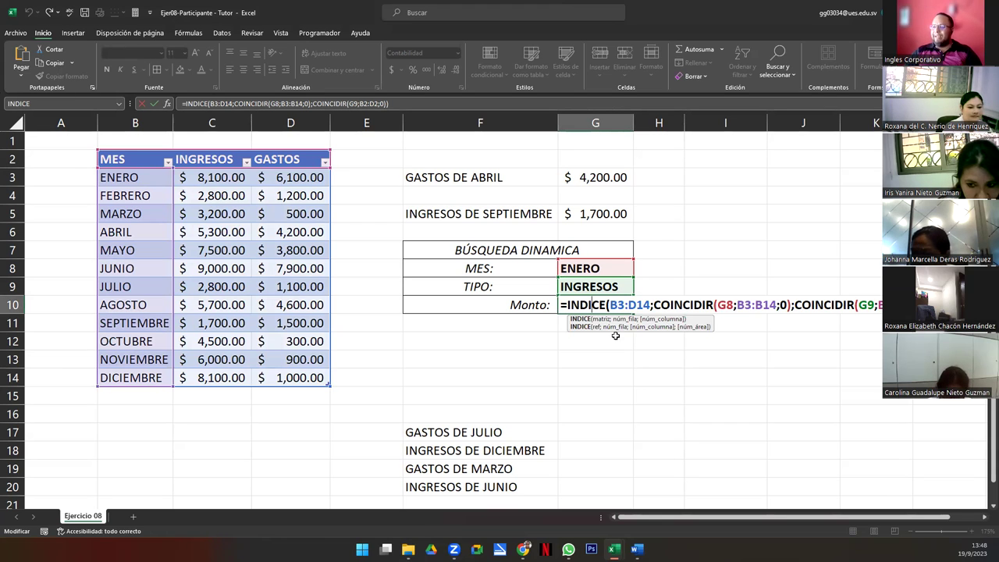
- Confirm the Monto formula and select the four question labels in F17:F20
key(Return)
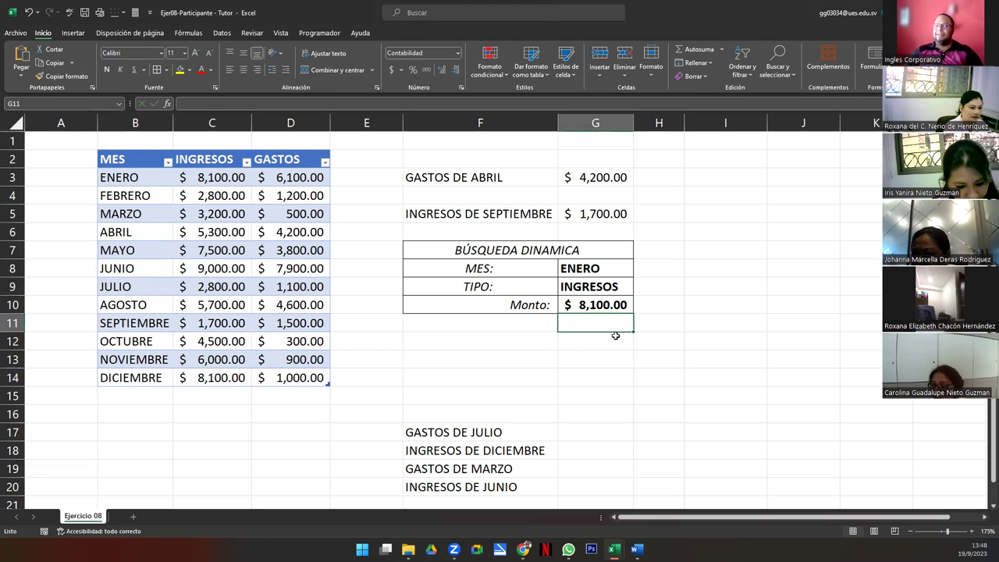
drag(455, 435, 458, 484)
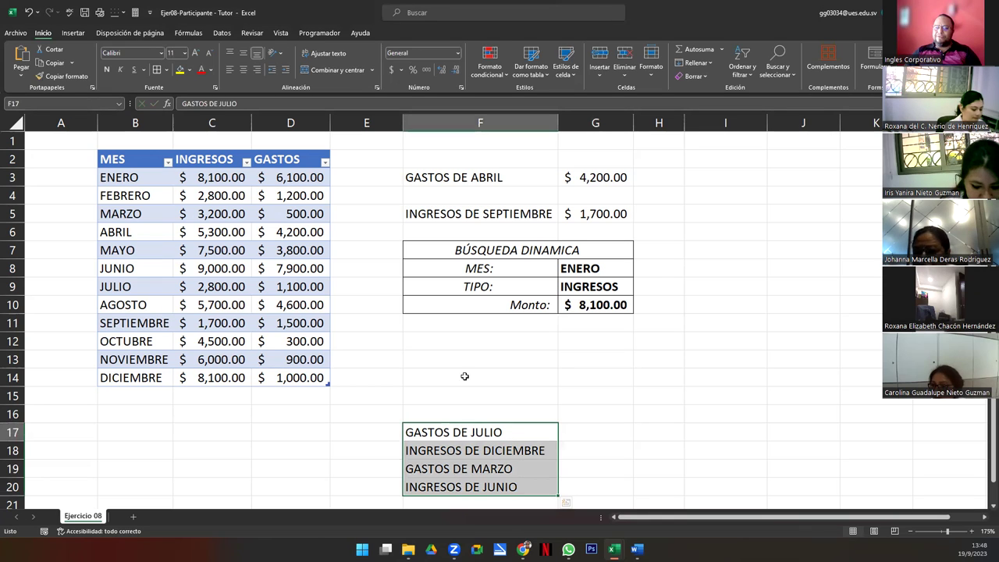
click(461, 428)
key(shift+Up)
key(shift+Up)
key(shift+Up)
drag(459, 432, 461, 486)
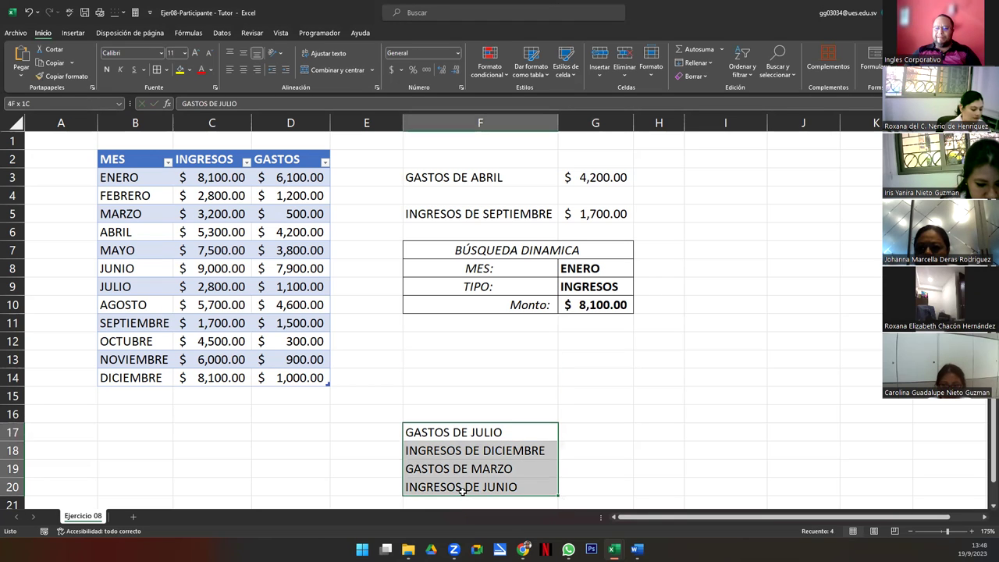
- Set the lookup to JULIO and GASTOS so Monto shows $1,100.00
click(604, 269)
click(638, 274)
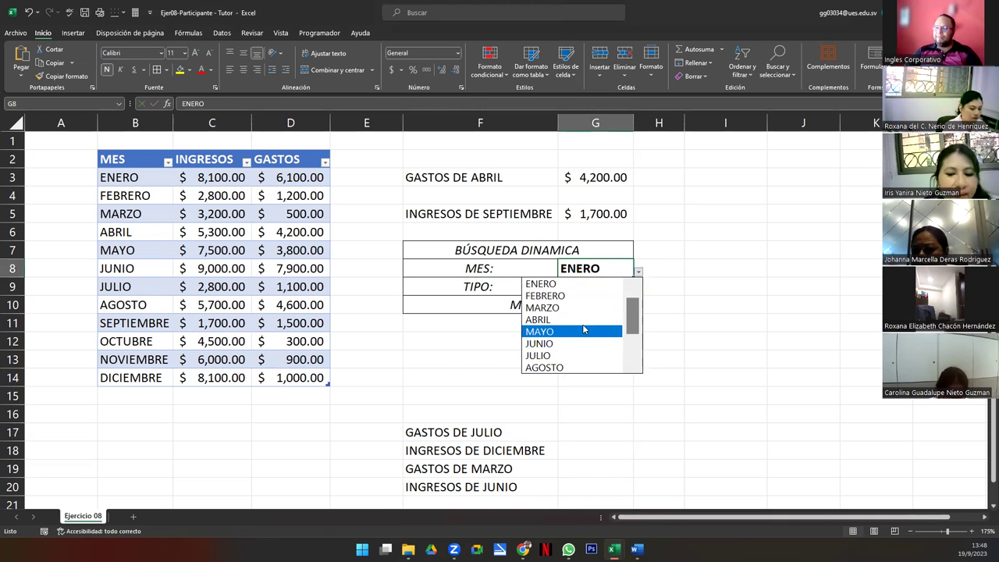
click(564, 356)
click(629, 287)
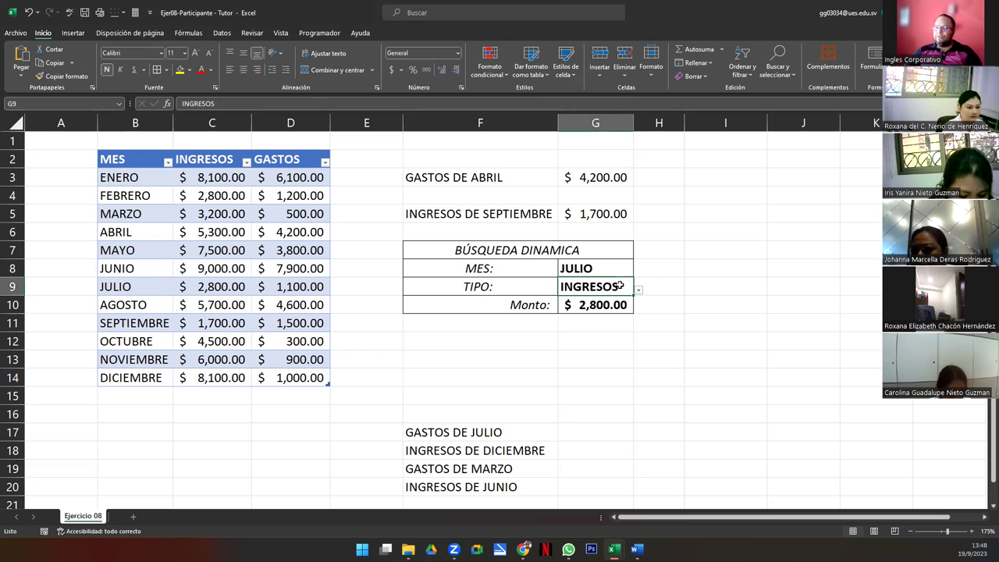
click(638, 290)
click(546, 314)
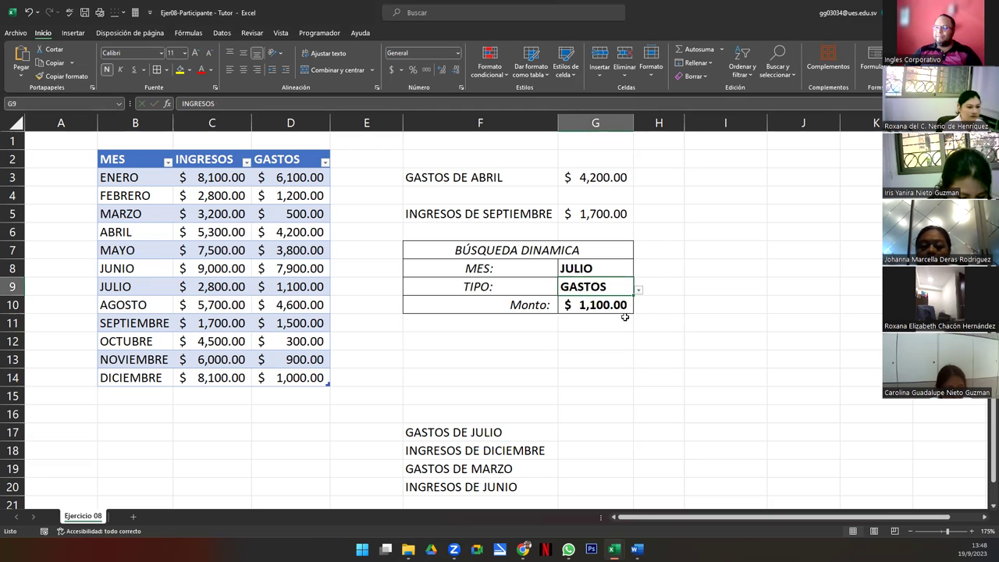
click(598, 311)
click(588, 434)
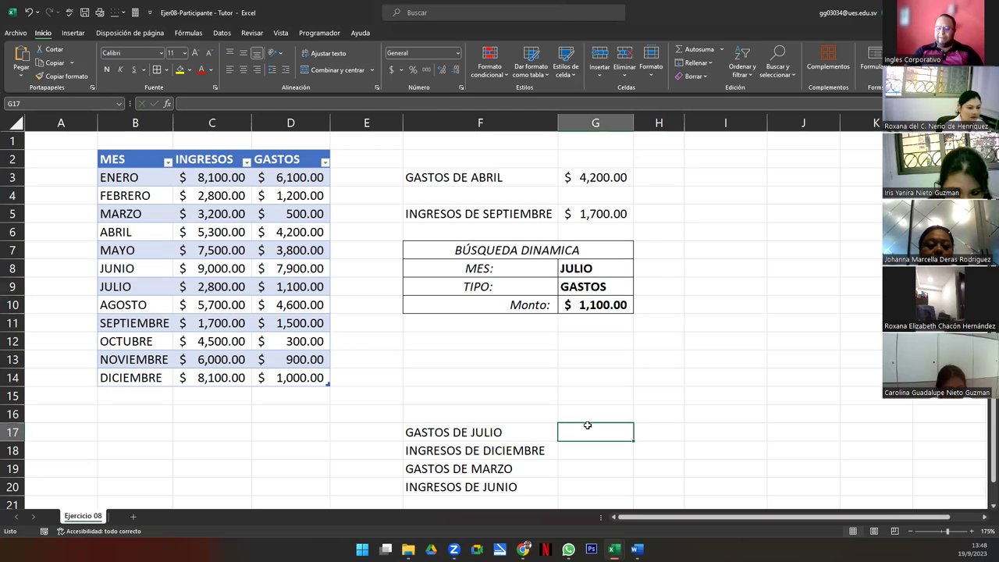
- Enter 1100 for July's expenses, then look up DICIEMBRE/INGRESOS and enter 8100
text(1100)
key(Return)
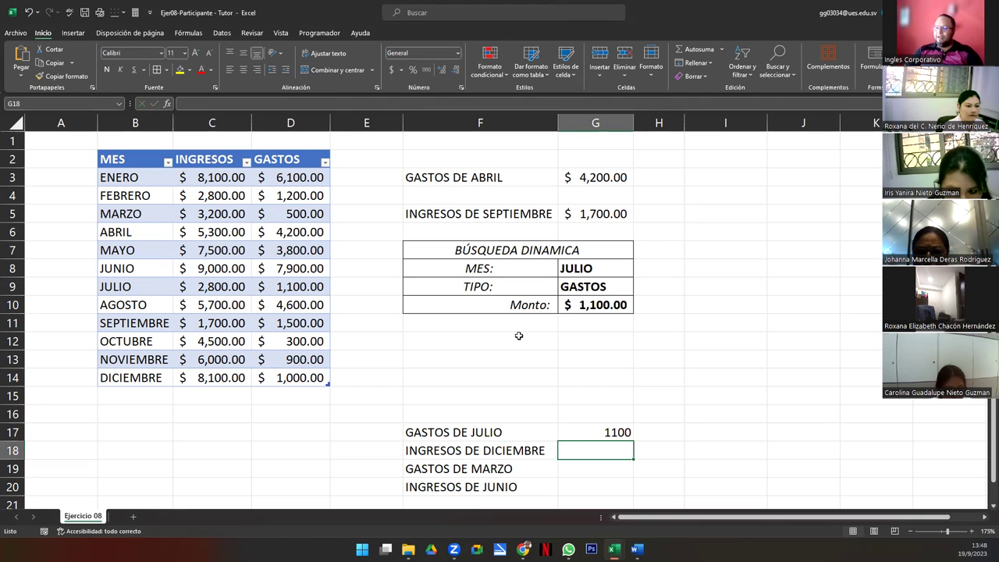
click(599, 266)
click(640, 270)
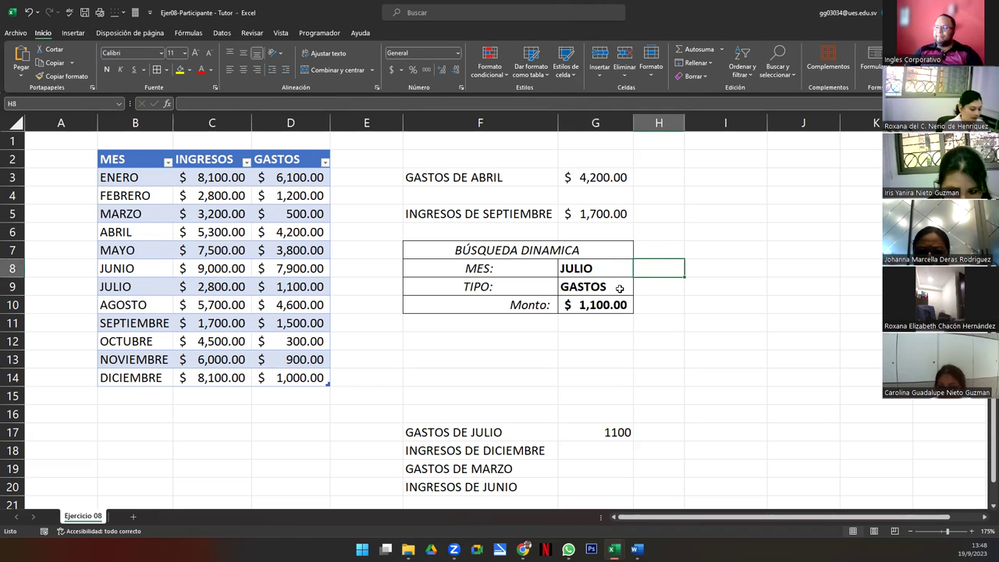
click(625, 266)
click(639, 271)
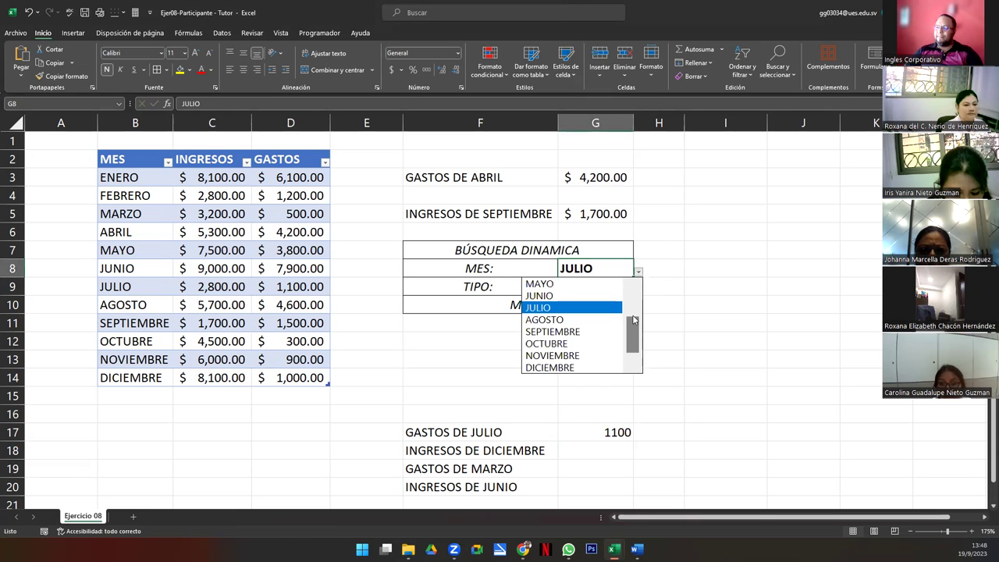
click(599, 368)
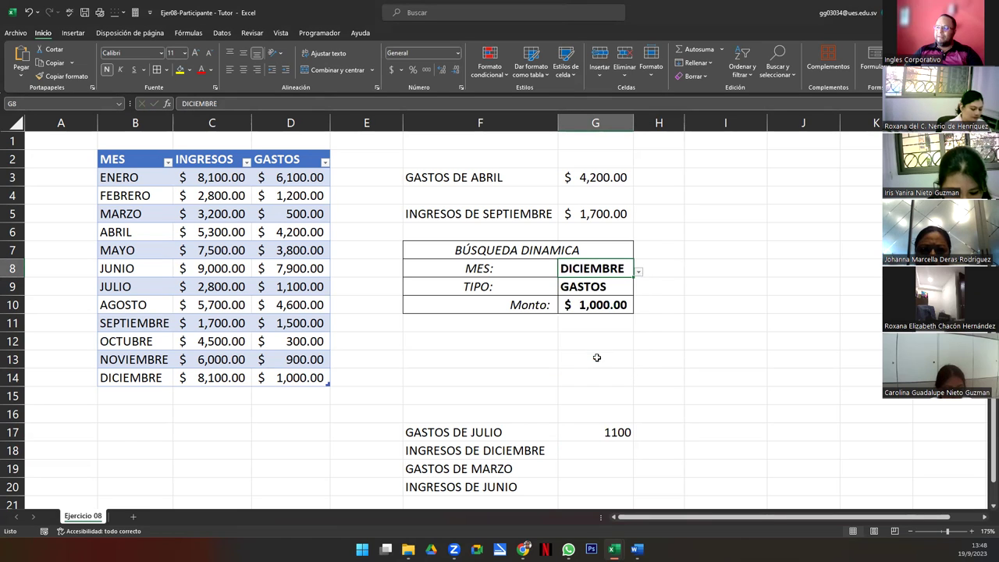
click(619, 290)
click(639, 291)
click(611, 302)
click(591, 452)
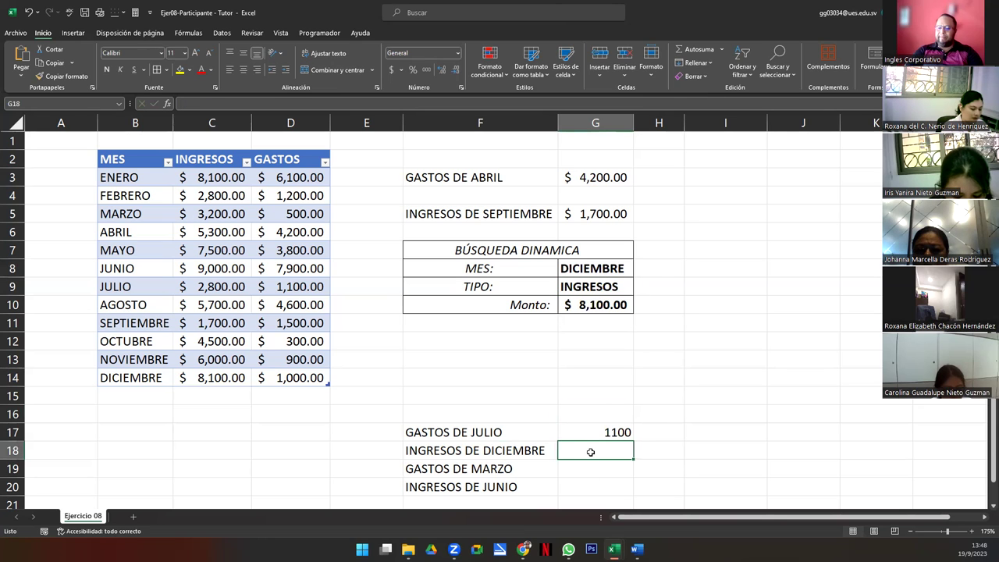
text(8100)
key(Return)
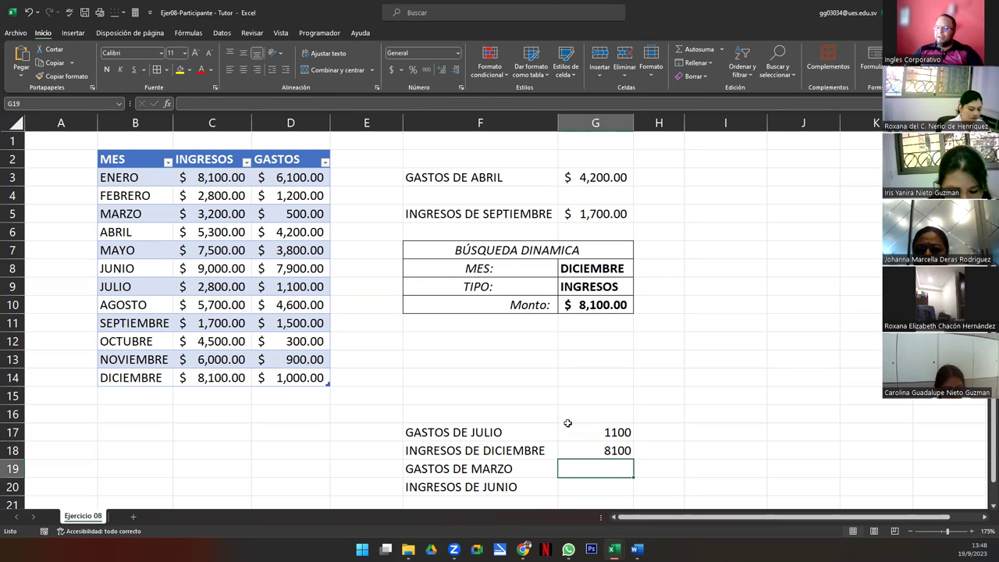
- Look up MARZO/GASTOS and enter 500 as March's expense
click(619, 272)
click(638, 271)
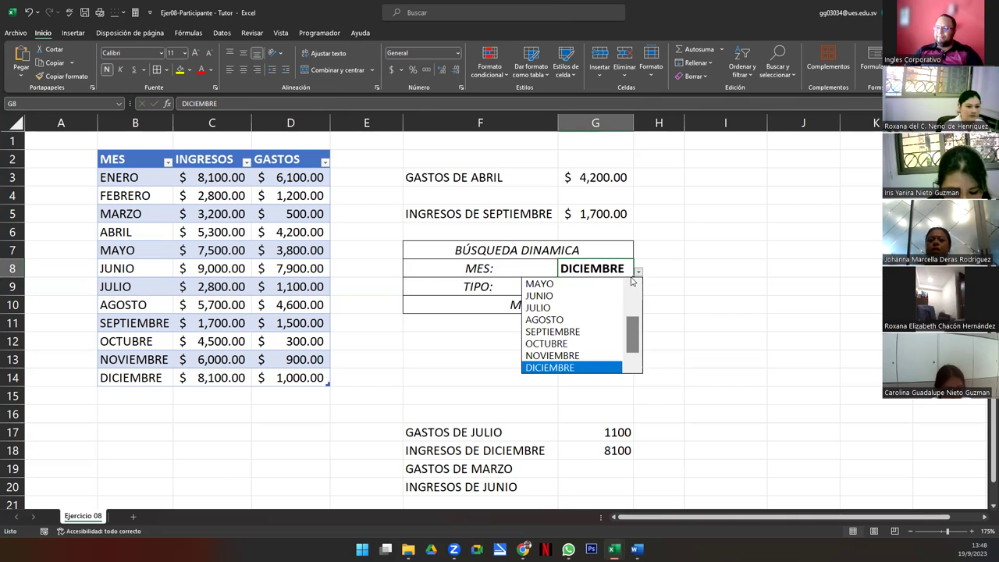
click(634, 286)
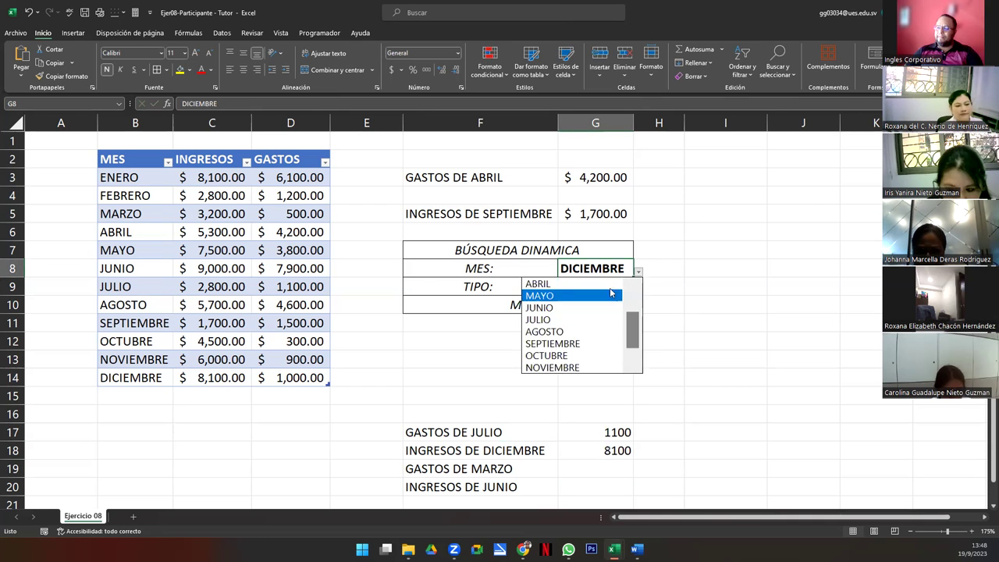
click(633, 285)
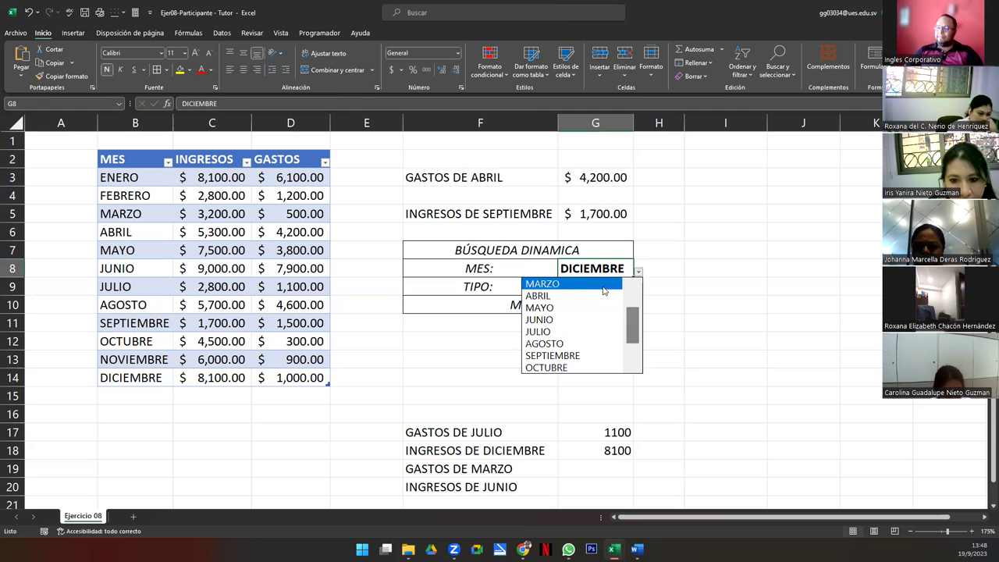
click(606, 285)
click(628, 291)
click(638, 289)
click(616, 299)
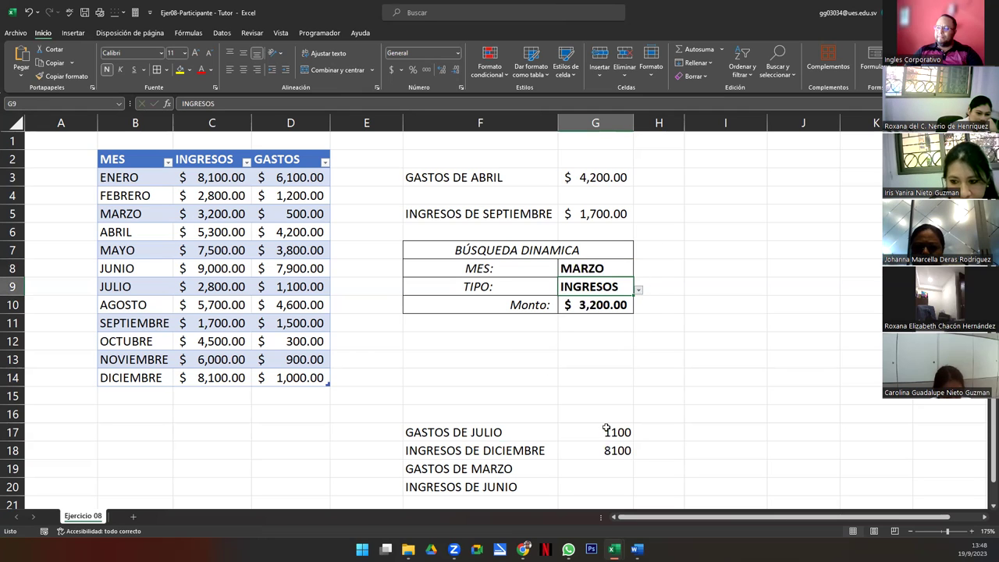
click(603, 472)
text(500)
key(Return)
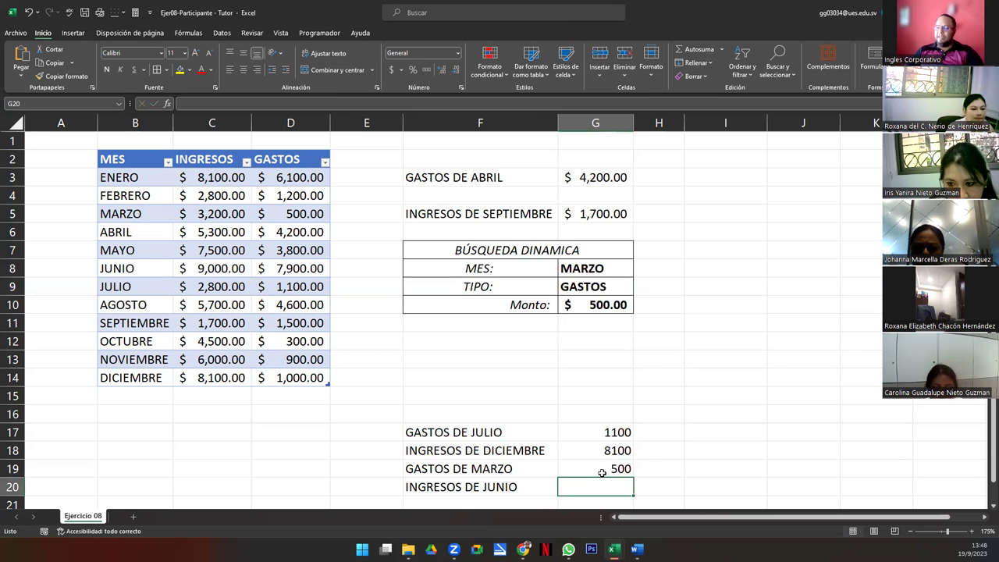
- Look up JUNIO/INGRESOS and enter 9000 as June's income
click(606, 269)
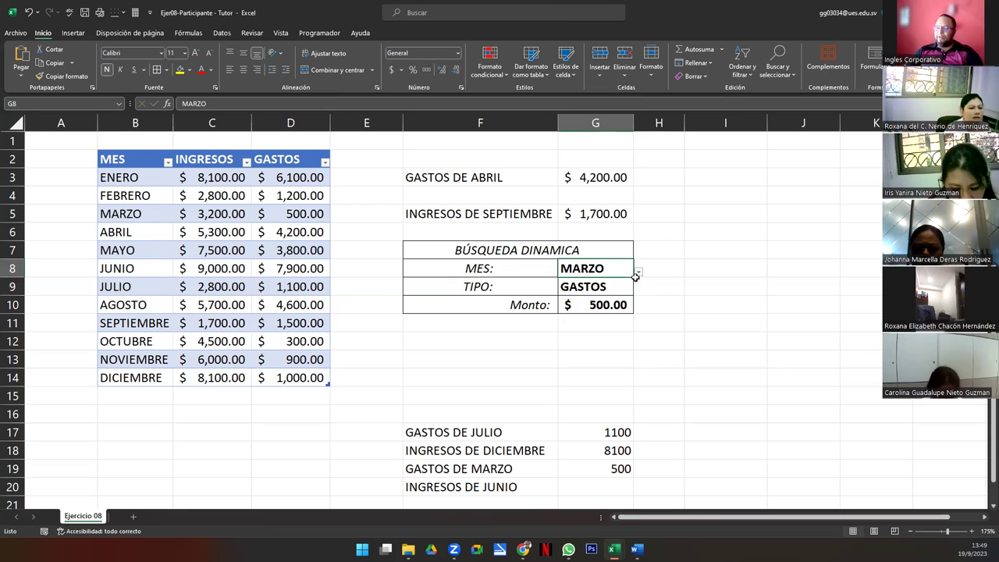
click(639, 272)
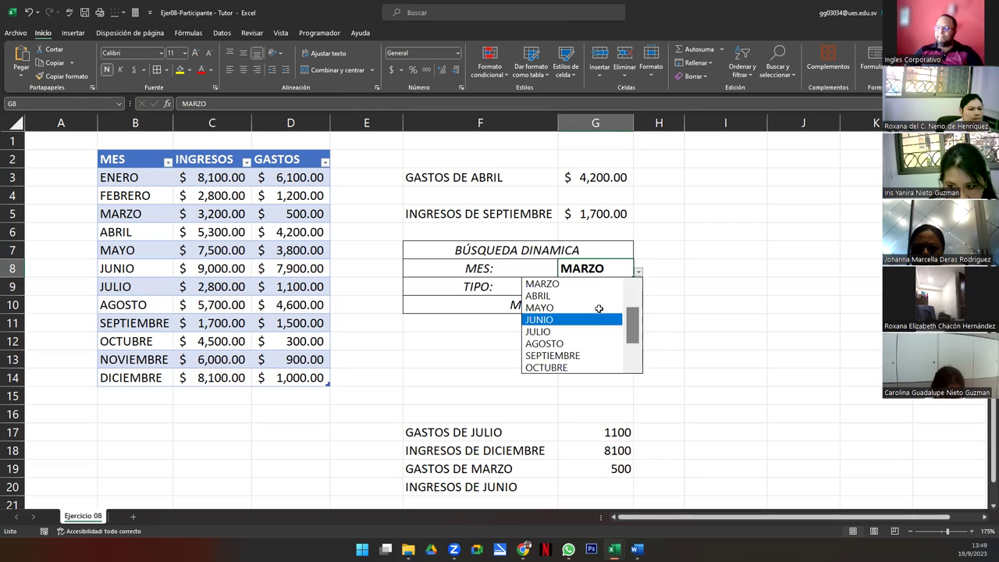
click(599, 318)
click(620, 288)
click(639, 289)
click(633, 288)
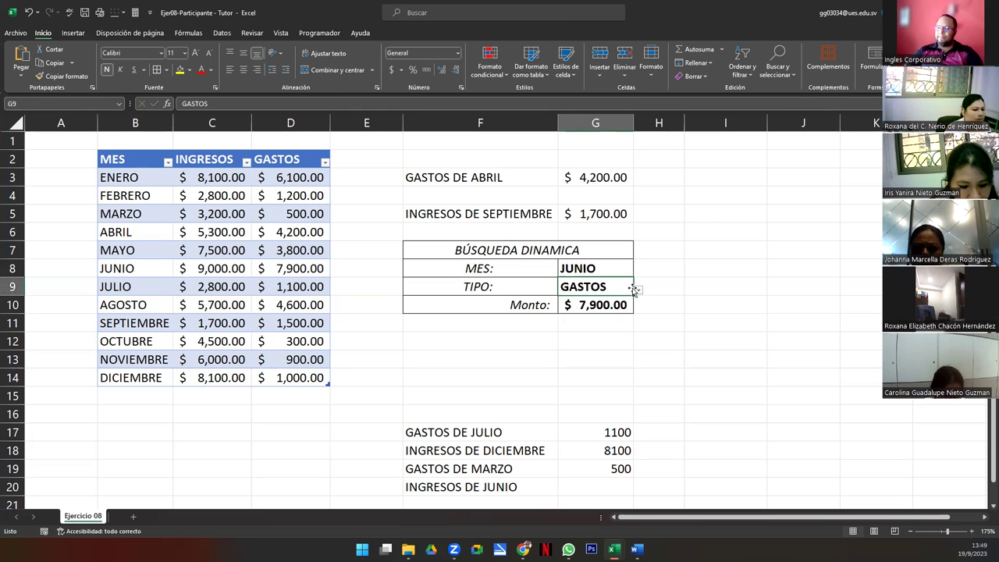
click(639, 289)
click(593, 299)
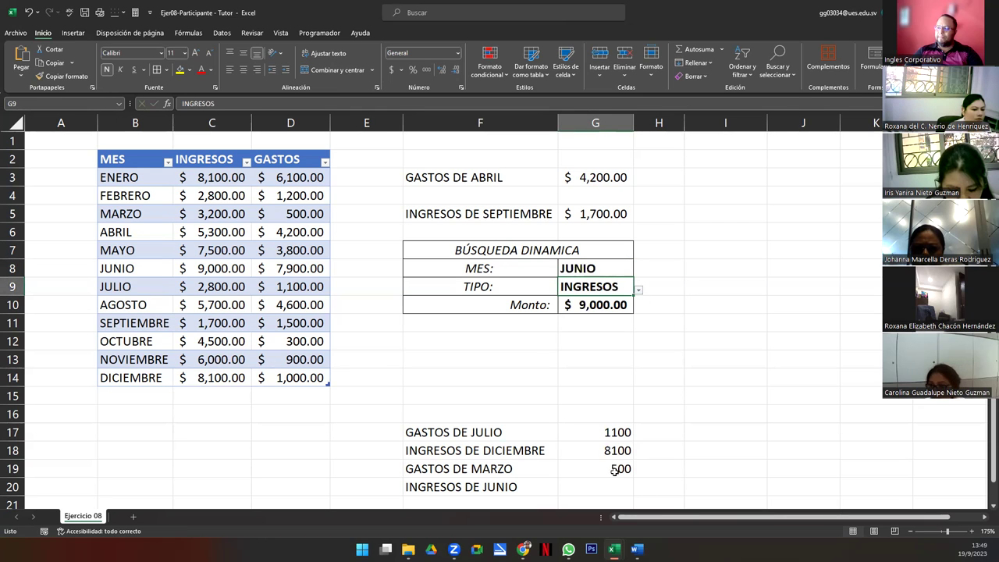
click(614, 484)
text(9)
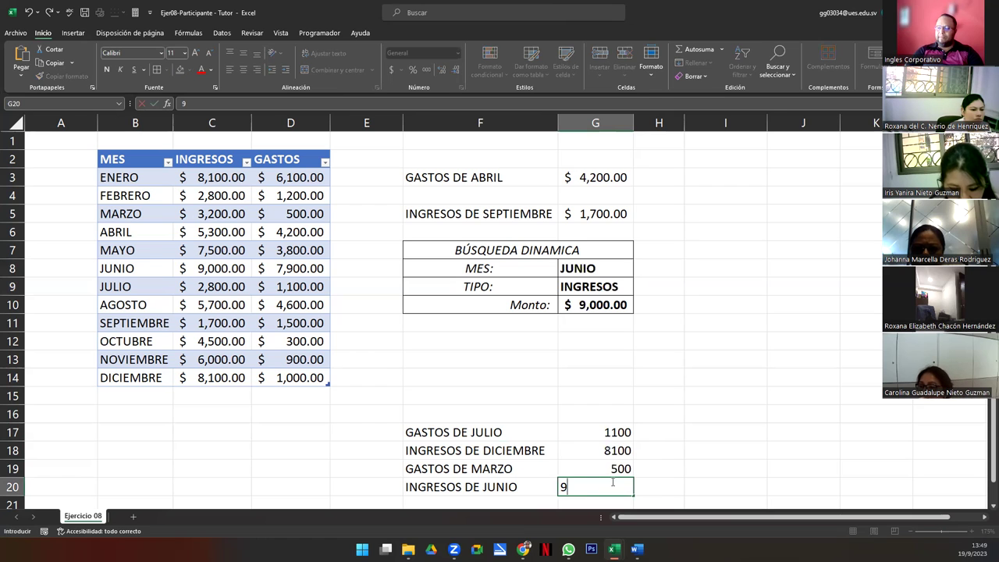
key(Return)
key(Up)
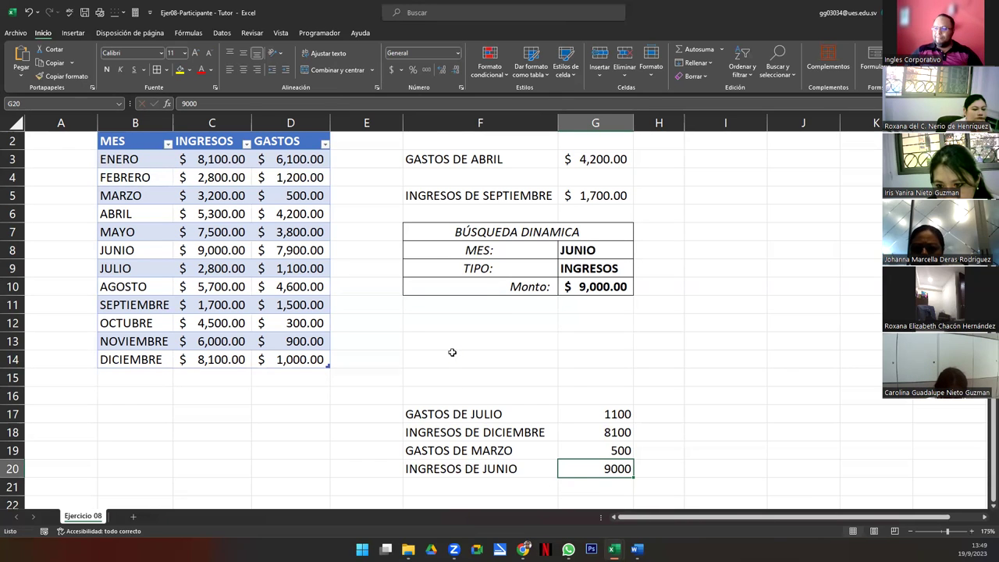
ctrl+scroll(452, 352, down, 1)
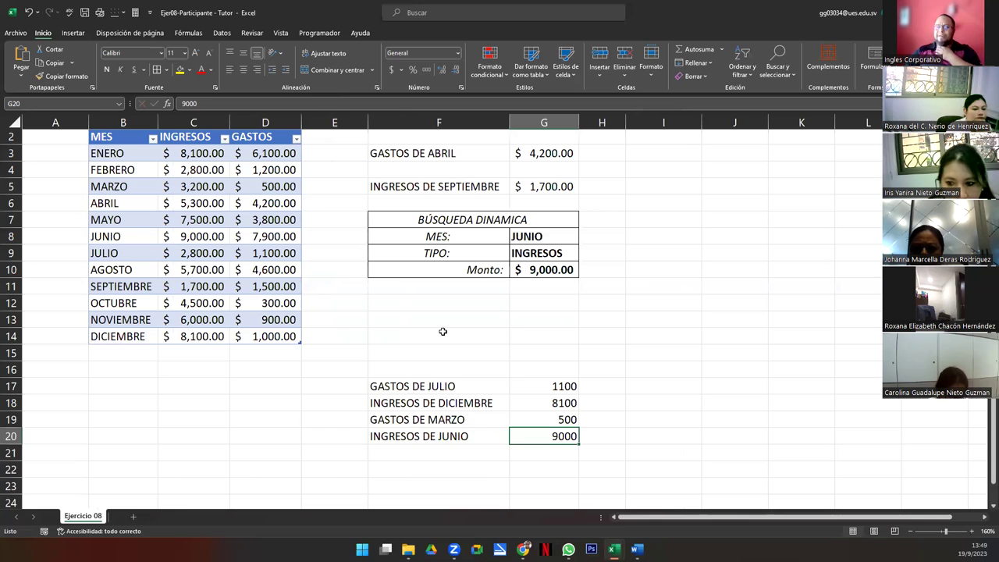
click(443, 330)
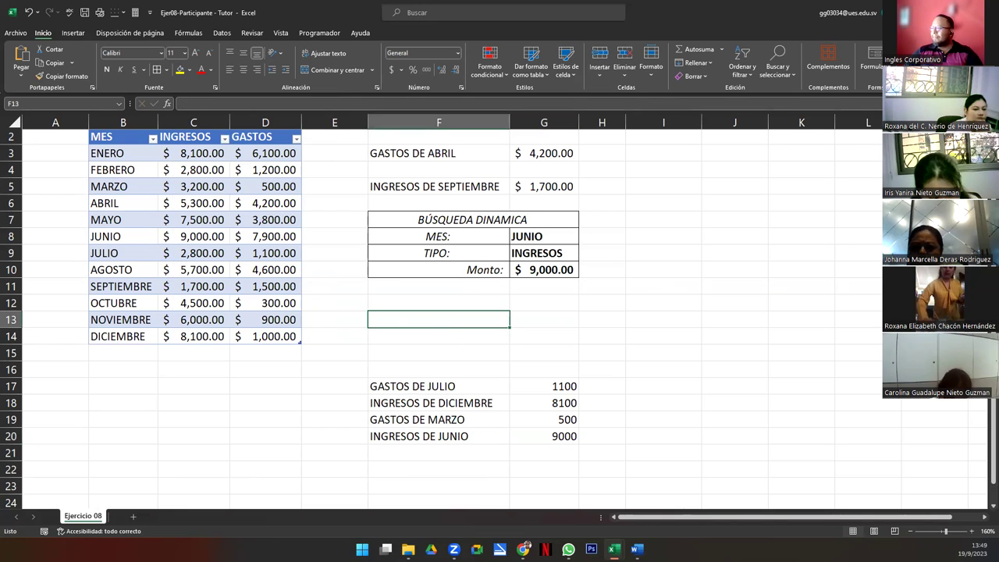
click(478, 115)
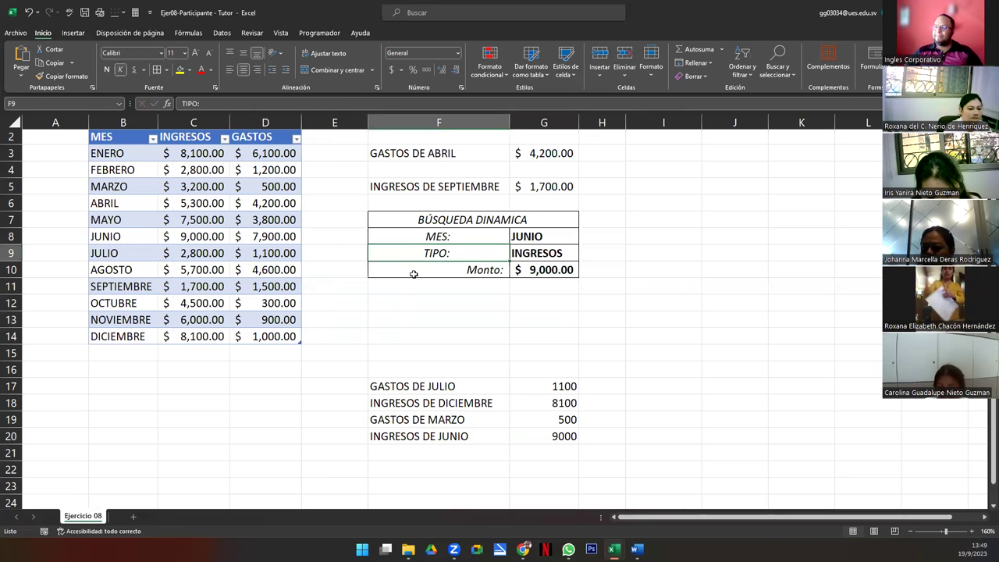
click(398, 225)
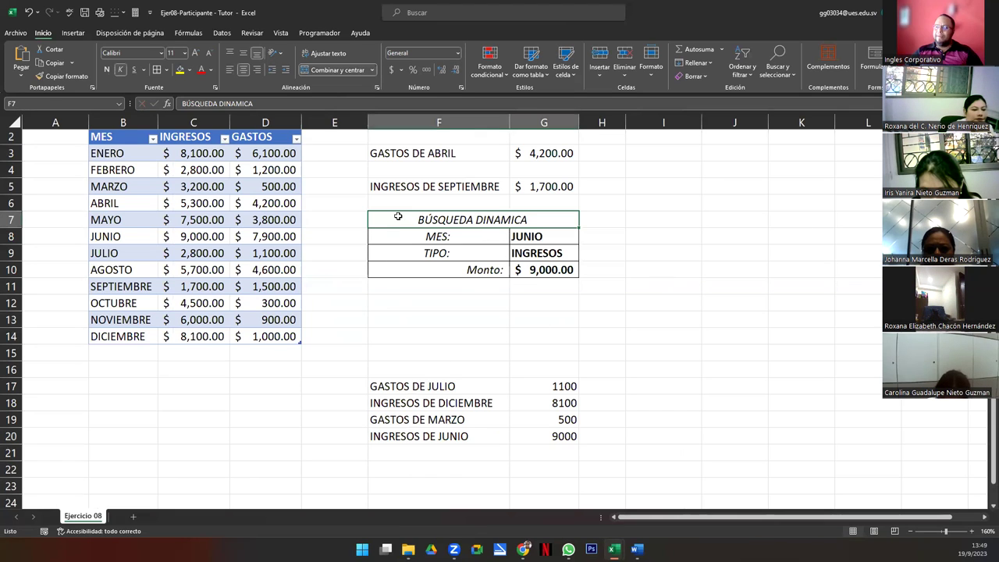
drag(397, 204, 402, 254)
click(408, 296)
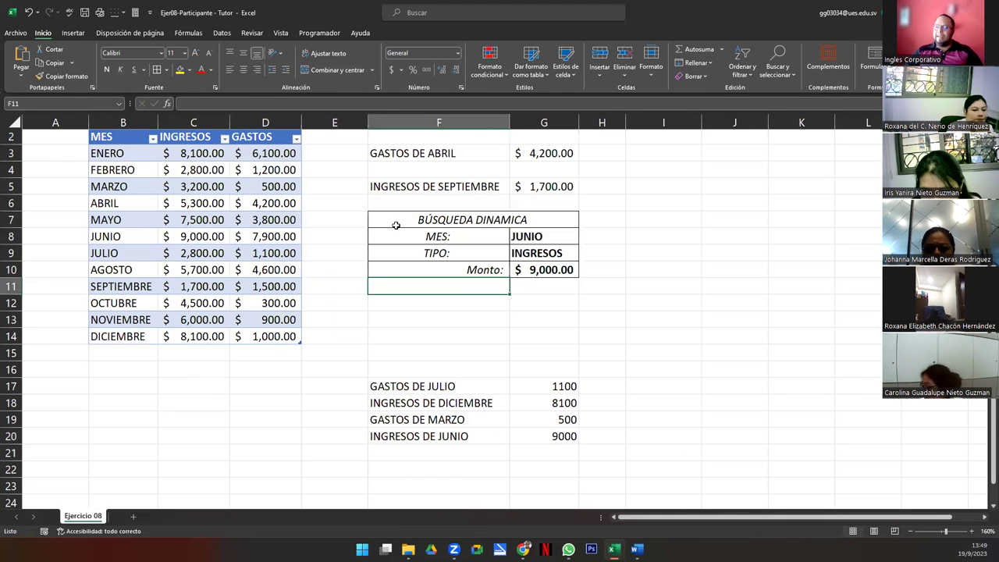
click(416, 269)
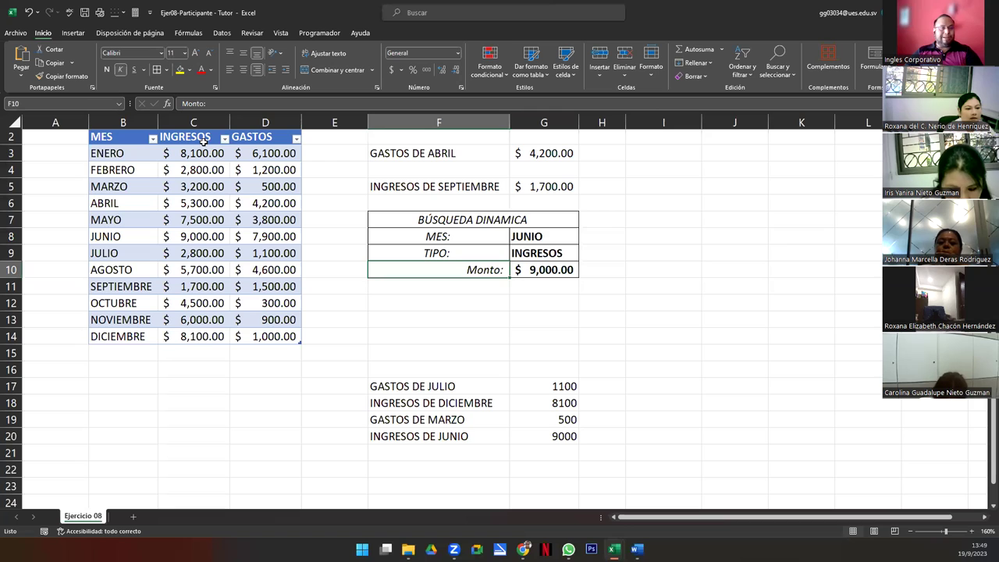
click(233, 133)
mouse_move(117, 139)
mouse_down()
mouse_move(127, 337)
mouse_move(117, 138)
mouse_up()
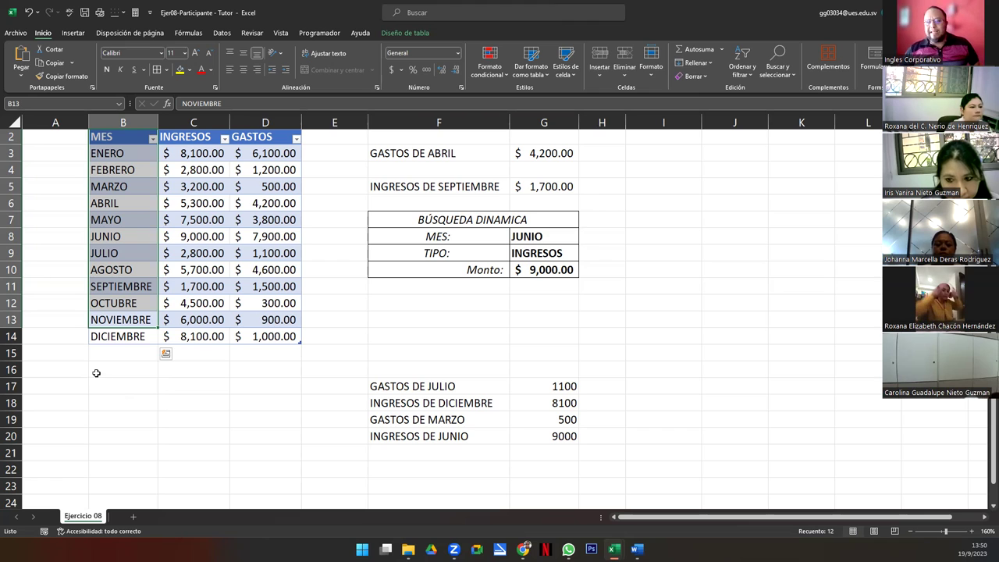
click(92, 252)
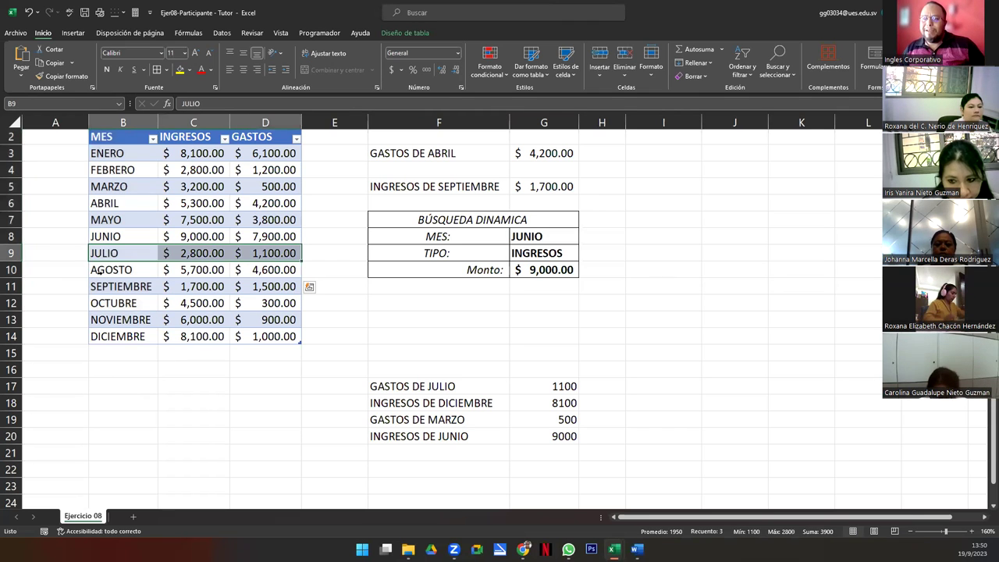
click(102, 260)
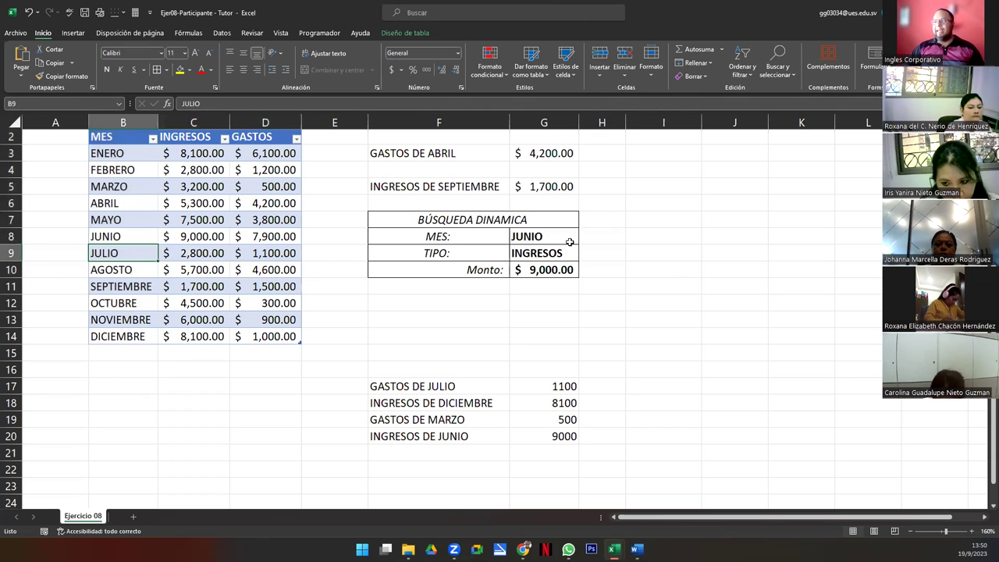
click(468, 223)
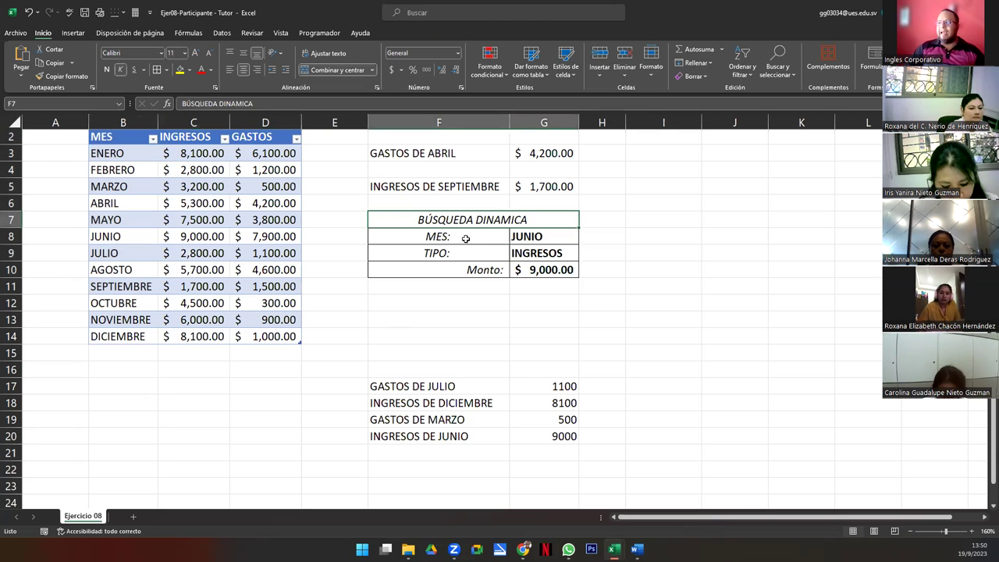
- Type FILA as the block title, then undo it back to BÚSQUEDA DINAMICA
text(FILA)
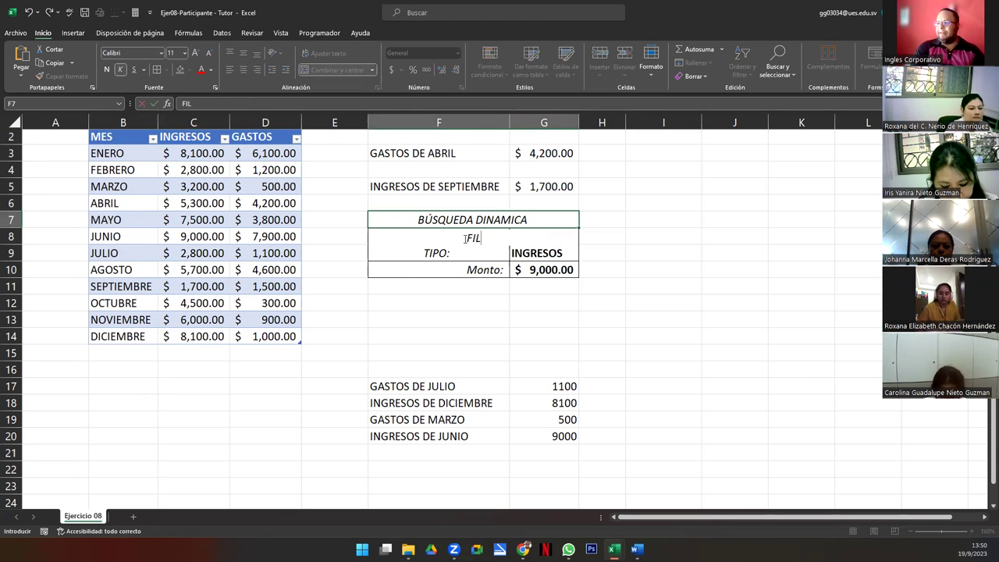
key(Return)
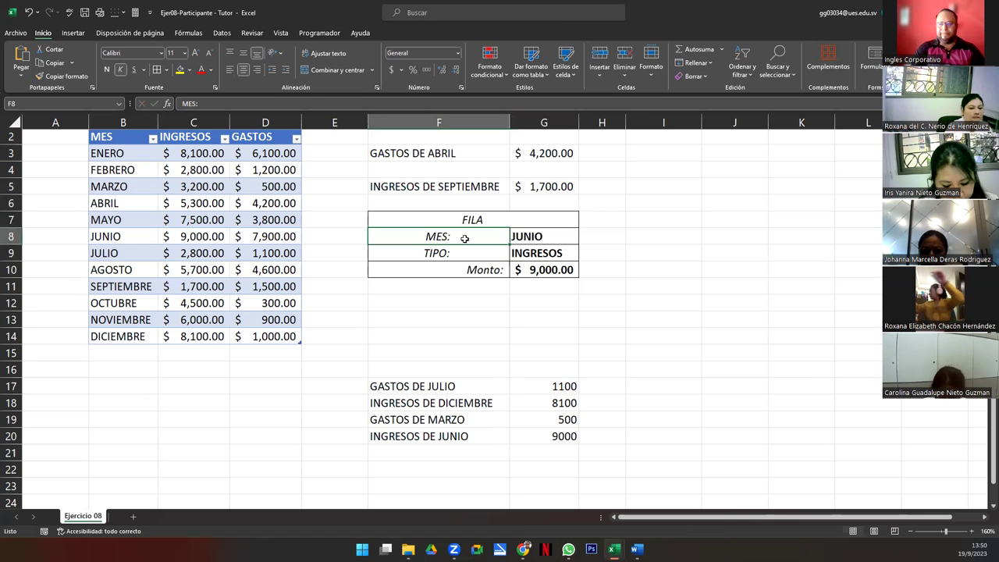
key(ctrl+z)
- Relabel the MES: caption as FILA: and the TIPO: caption as COLUMNA:
click(465, 238)
text(FILA:)
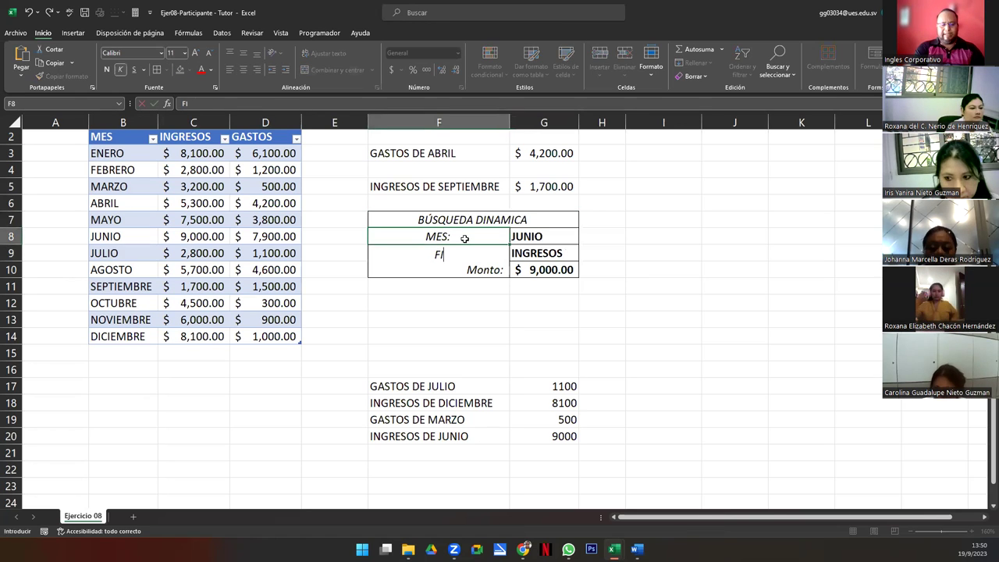
key(Return)
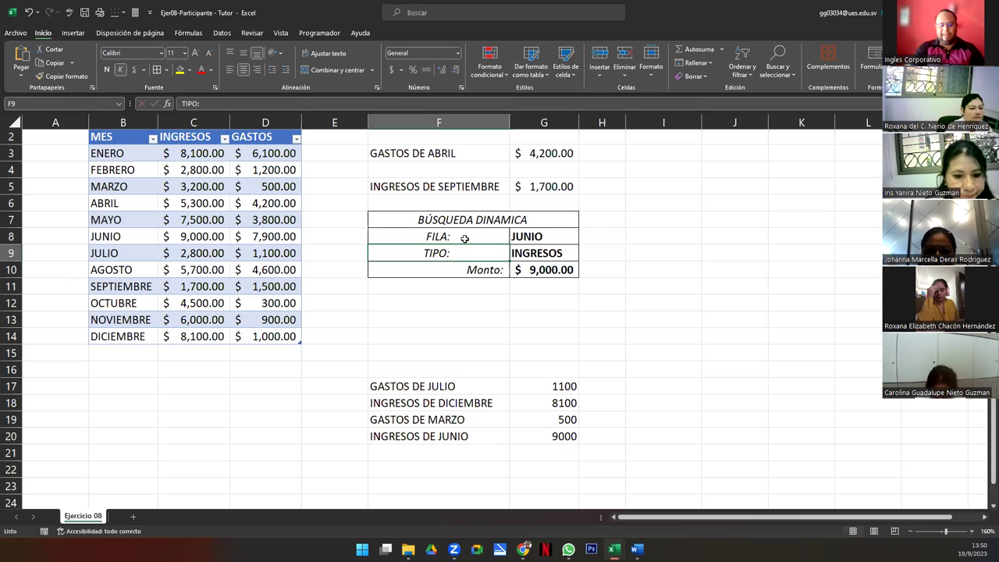
text(COLUMNA:)
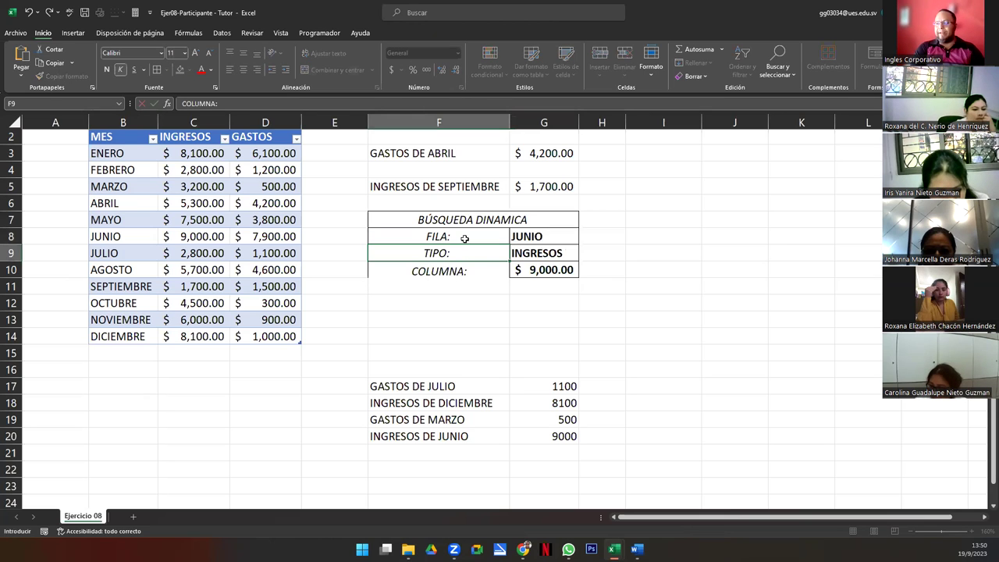
key(ctrl+Return)
key(Down)
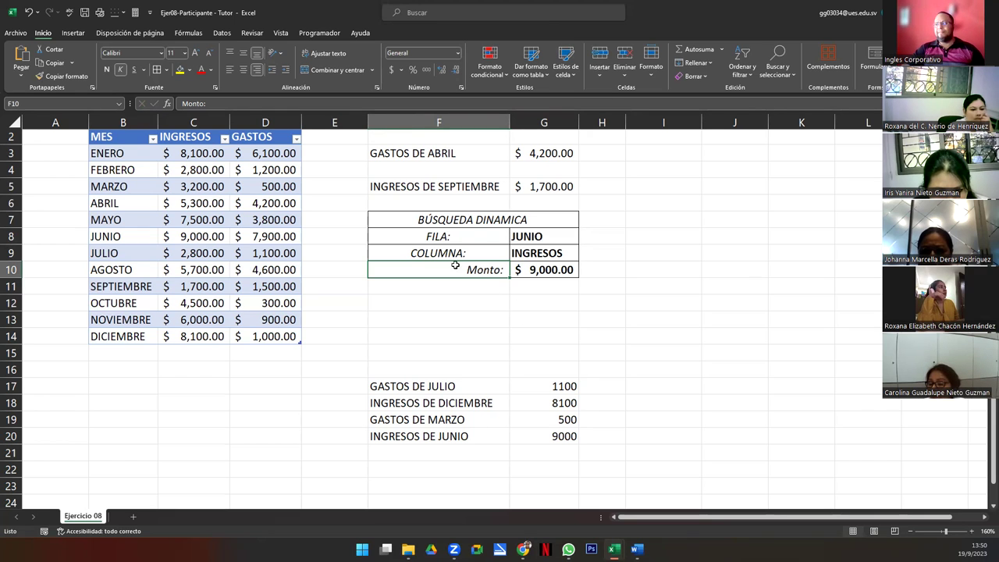
- Select parts of the lookup block and end on the Monto result cell
drag(441, 247, 438, 259)
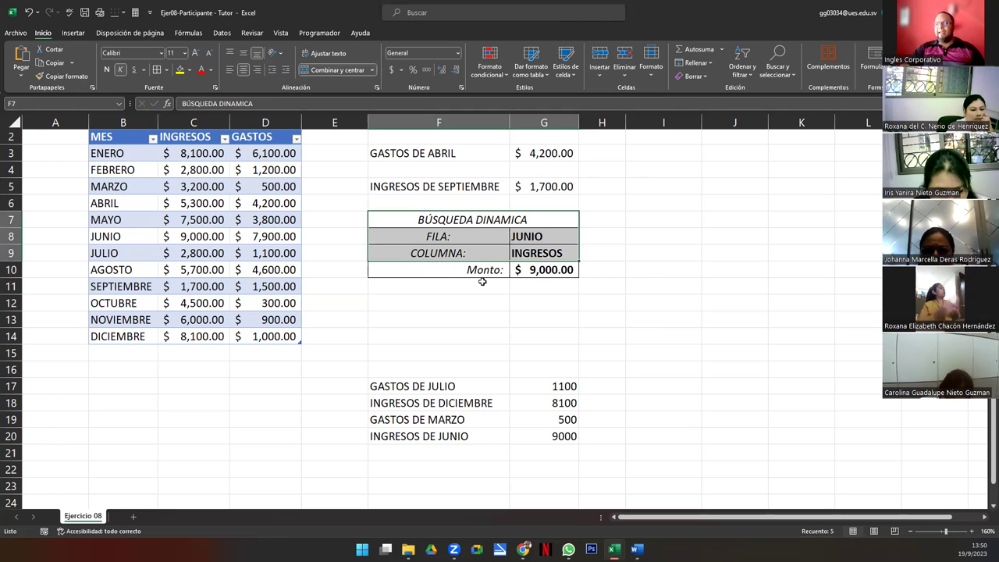
click(481, 272)
drag(451, 226, 521, 240)
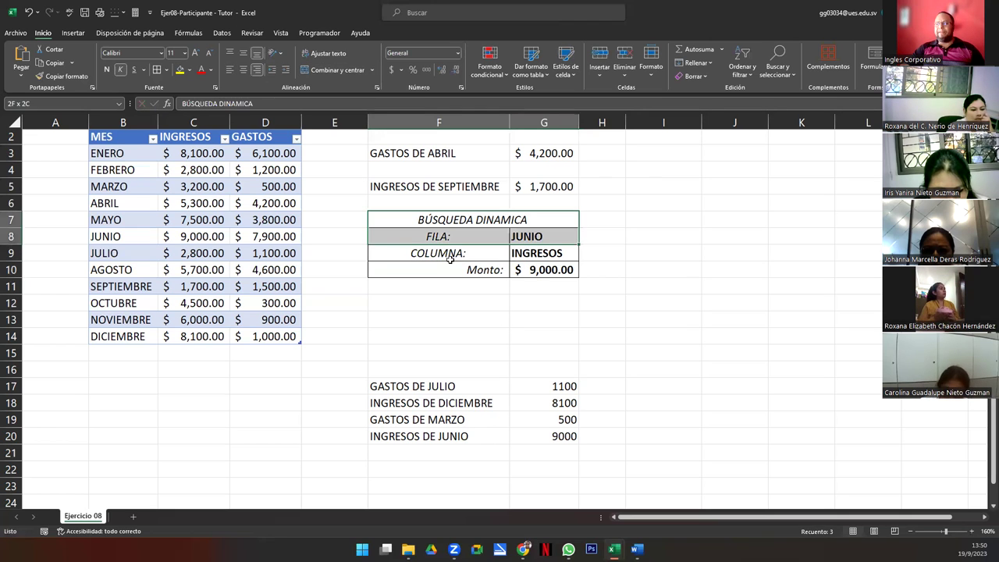
click(534, 257)
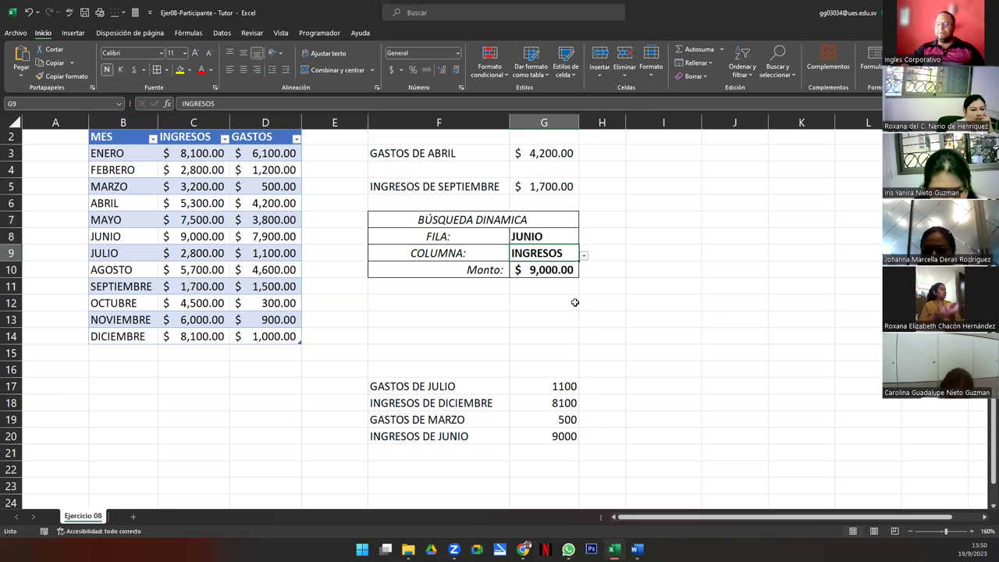
key(Down)
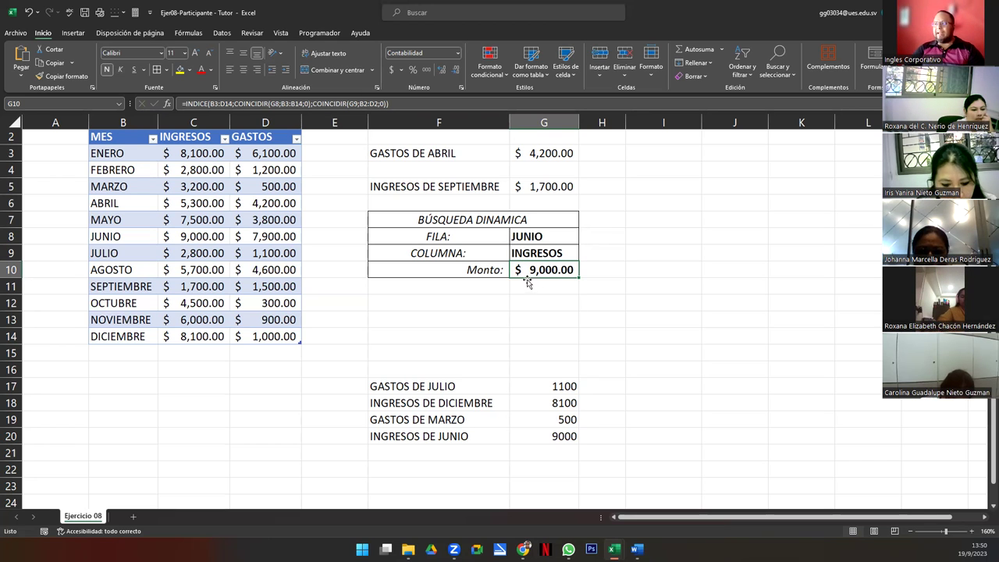
- Wrap the Monto formula in SI.ERROR(...;"-") so lookup errors show a dash
click(187, 104)
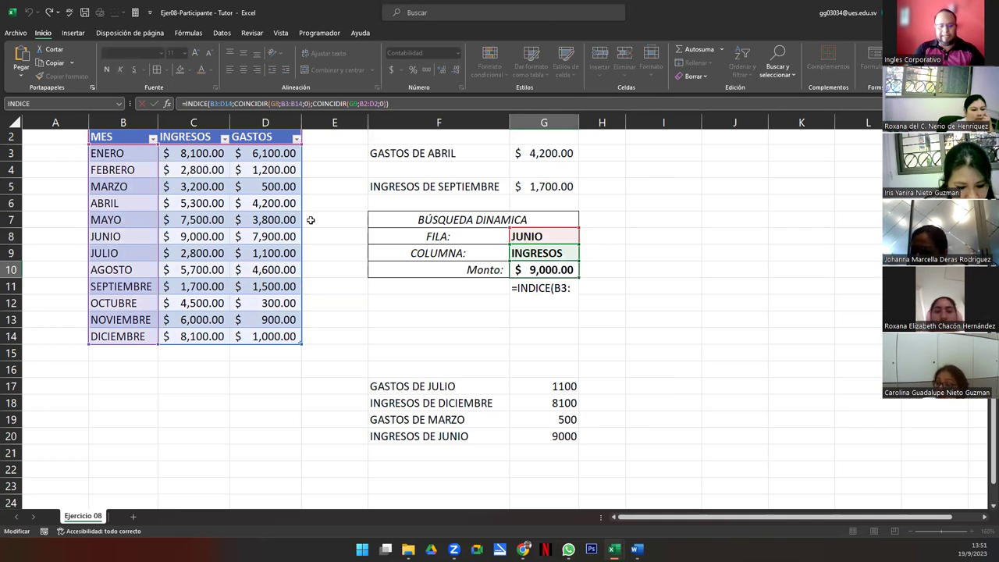
text(SI.ERROR()
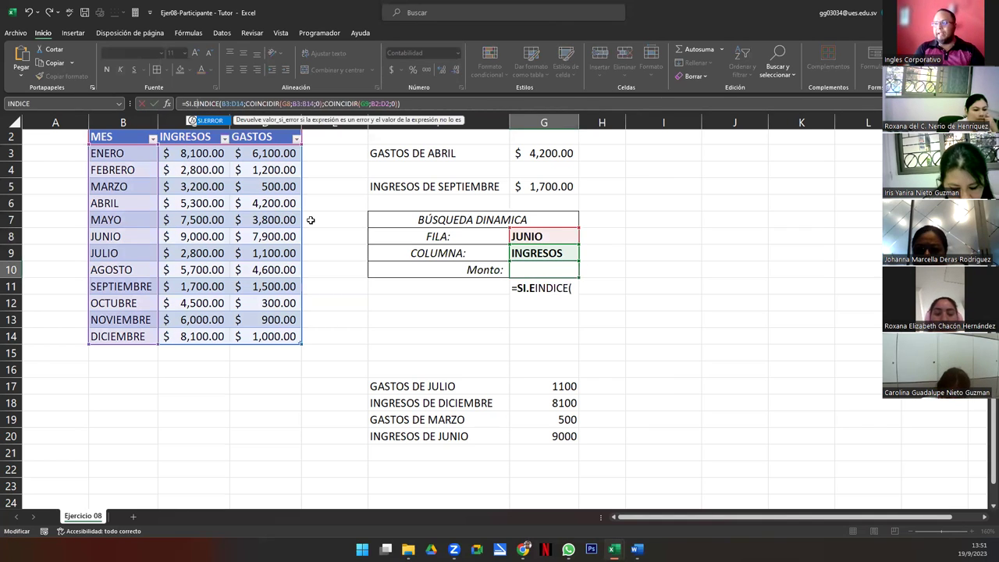
key(End)
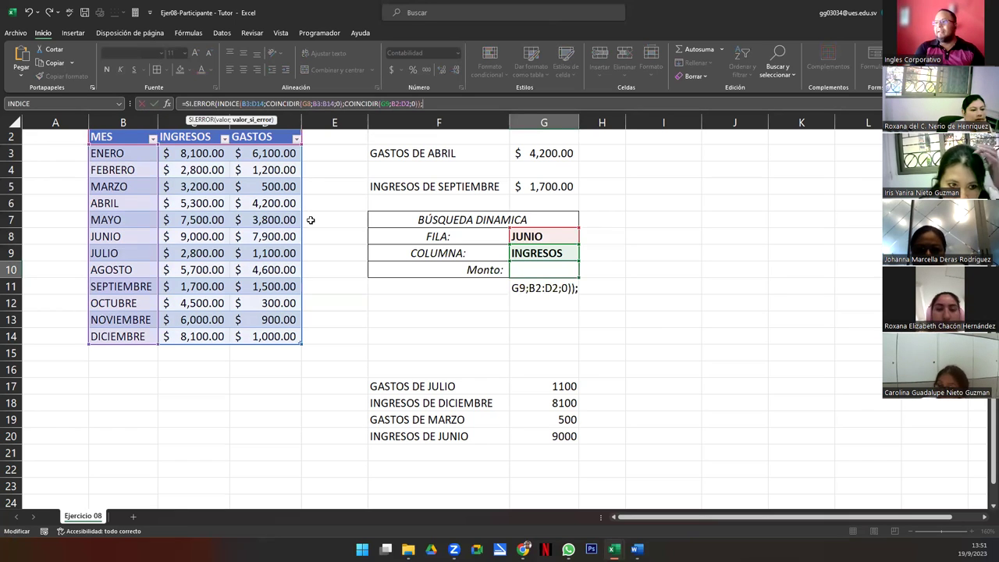
text("-)
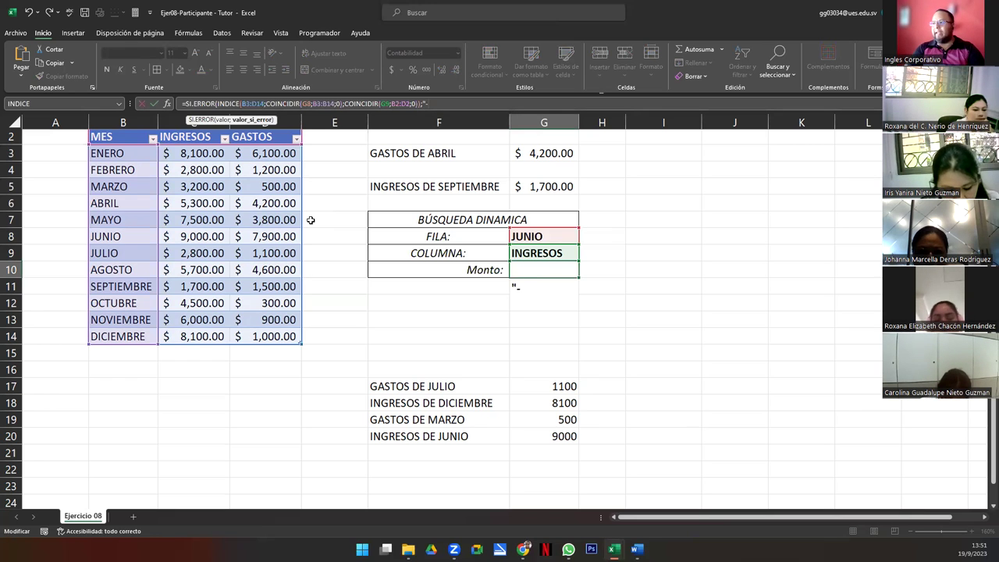
text("))
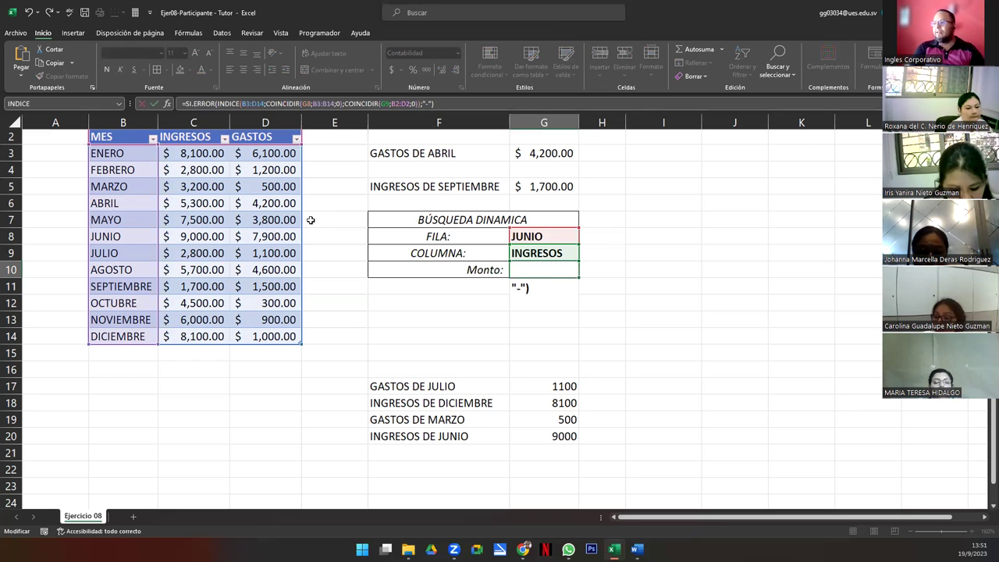
key(Return)
key(Up)
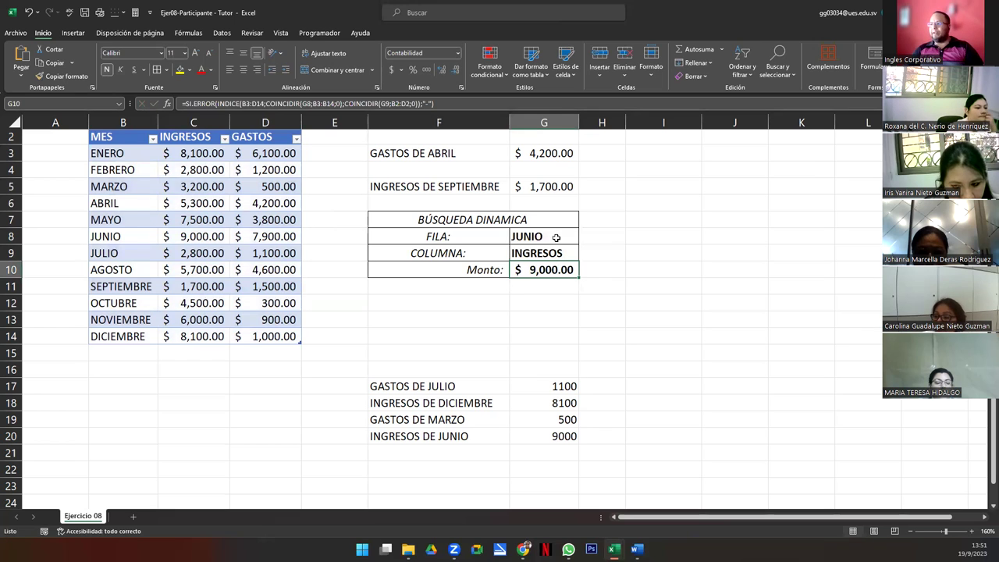
- Clear the block title and the JUNIO value, then recheck the Monto formula
key(Up)
key(Up)
key(Up)
key(Delete)
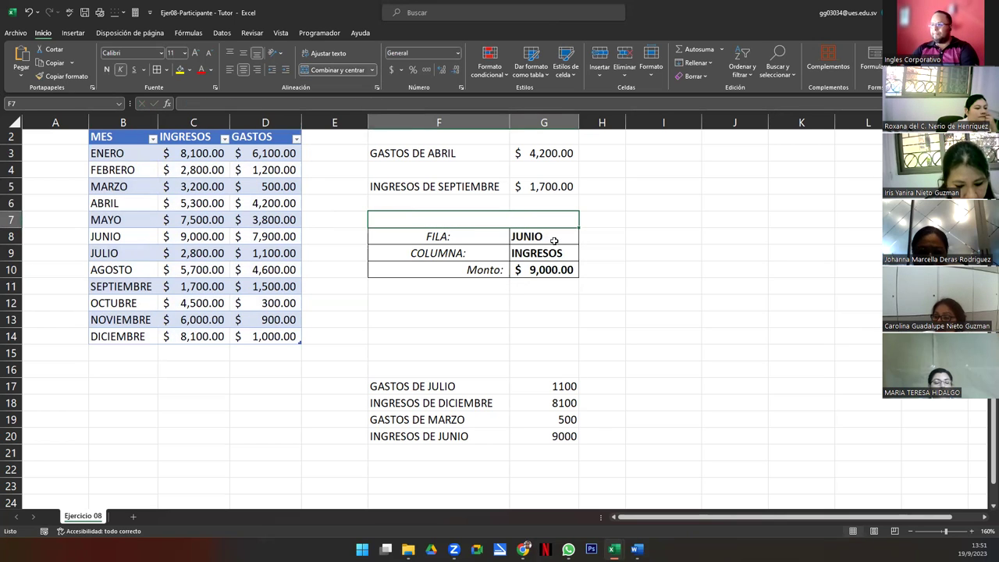
key(Down)
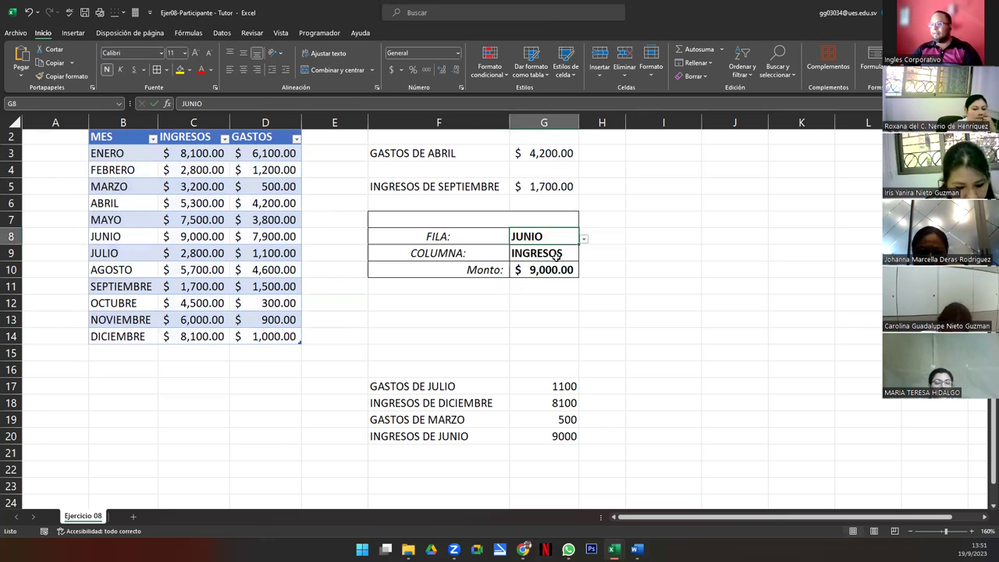
key(Delete)
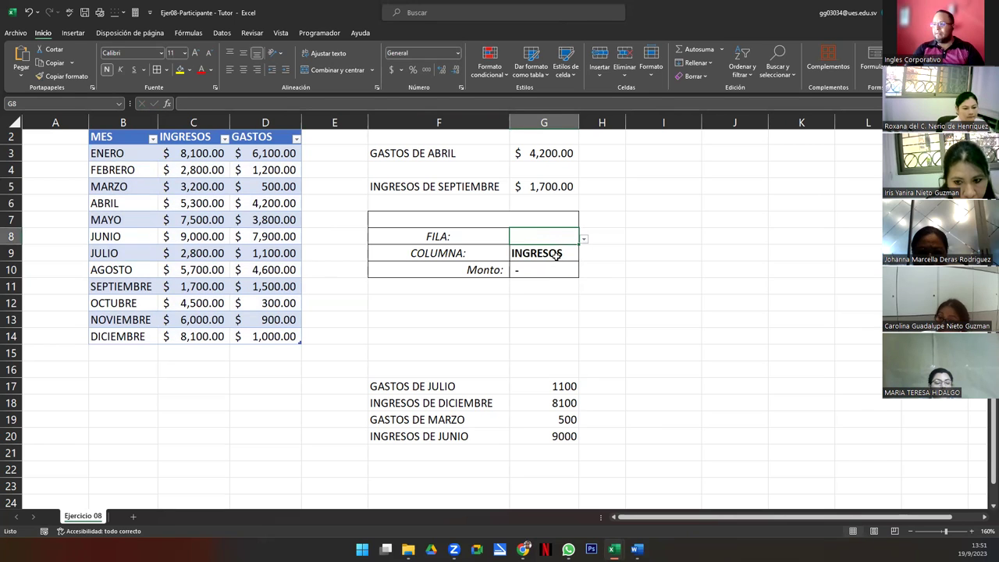
key(Down)
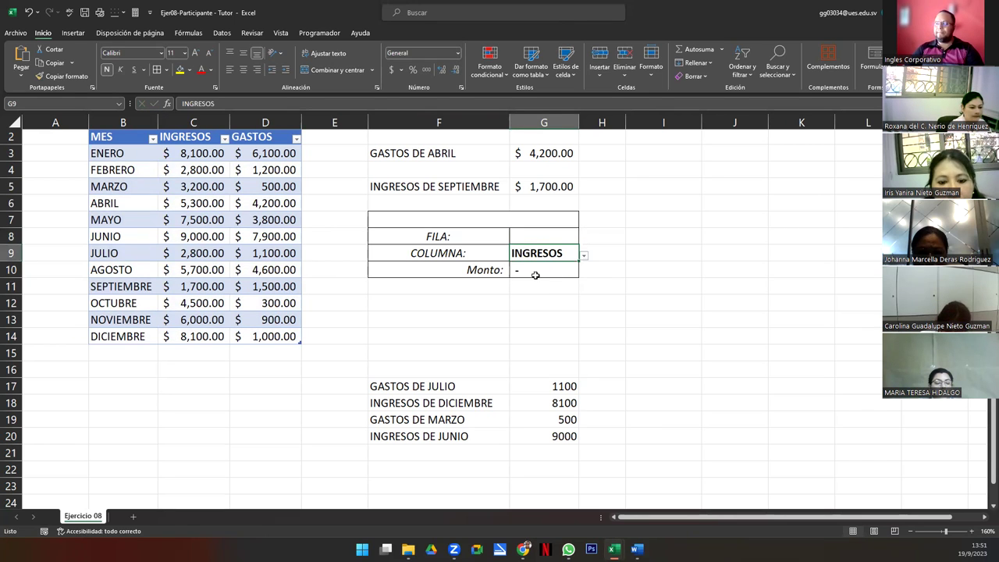
key(F2)
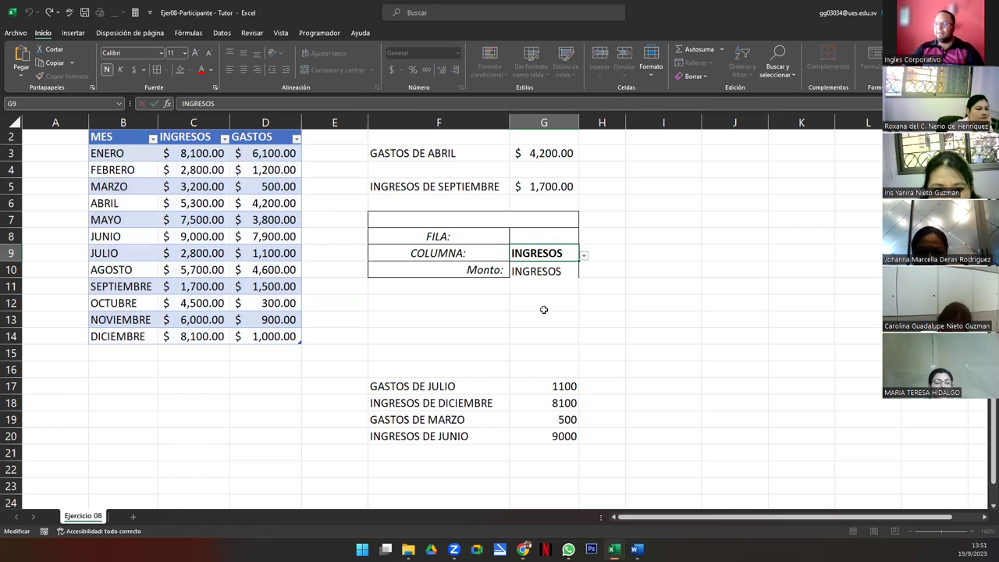
key(Escape)
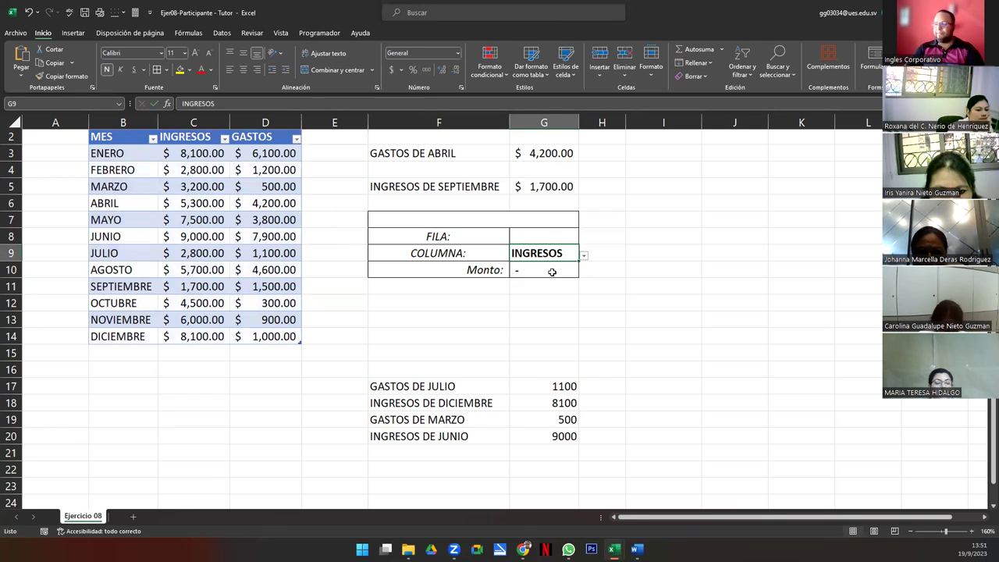
click(552, 272)
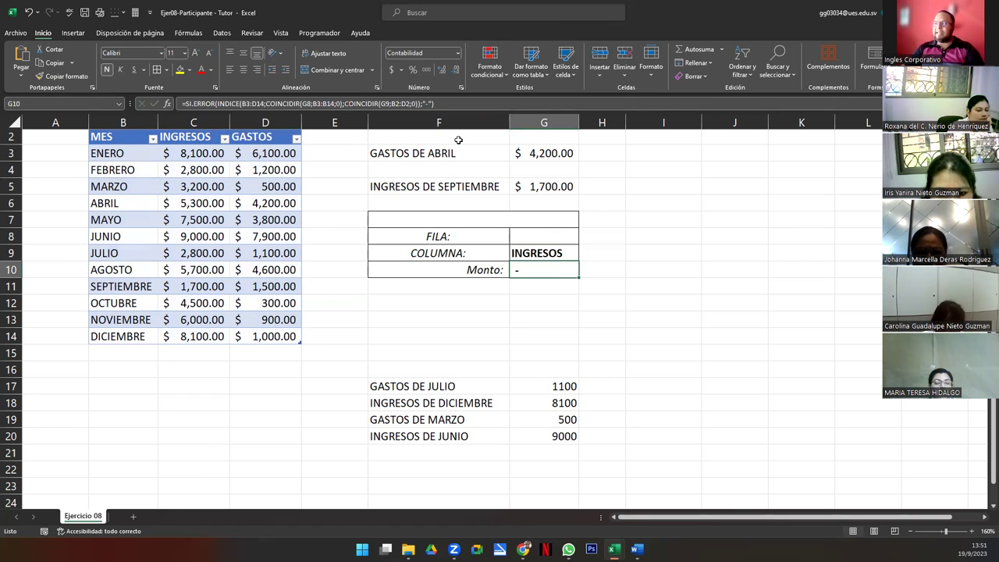
- Move around cells F7–H8 of the lookup block without changing anything
click(526, 221)
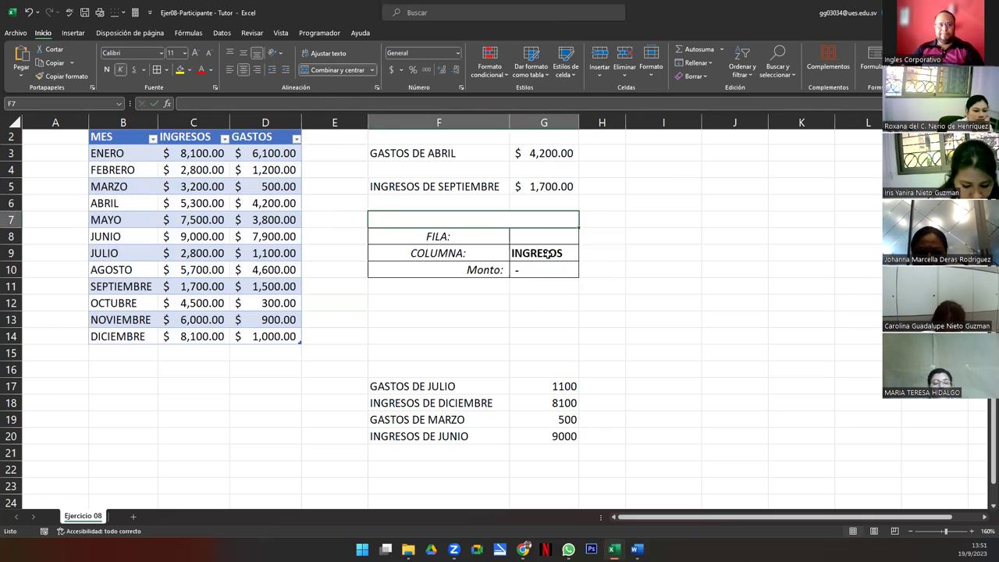
key(Right)
key(Right)
key(Left)
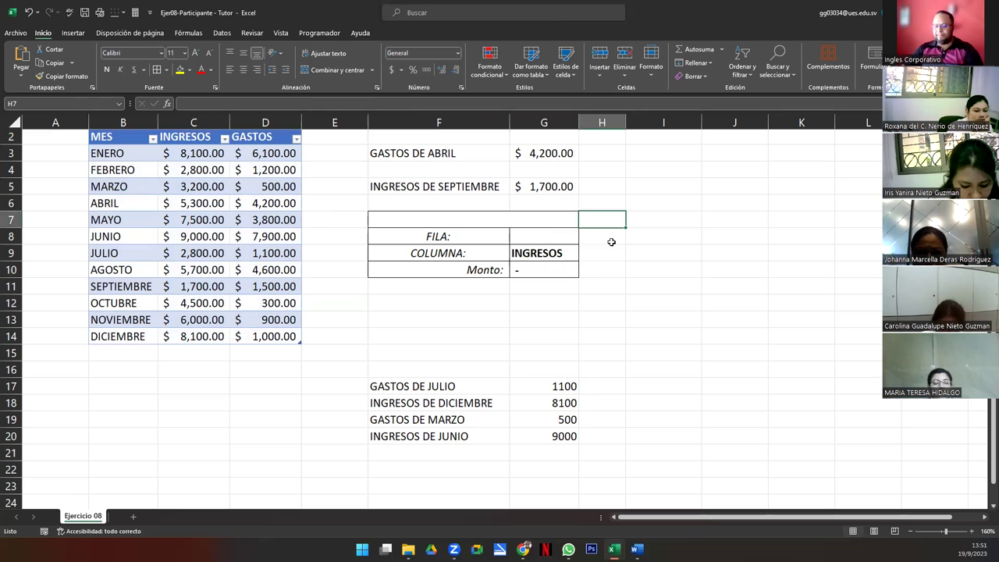
click(611, 242)
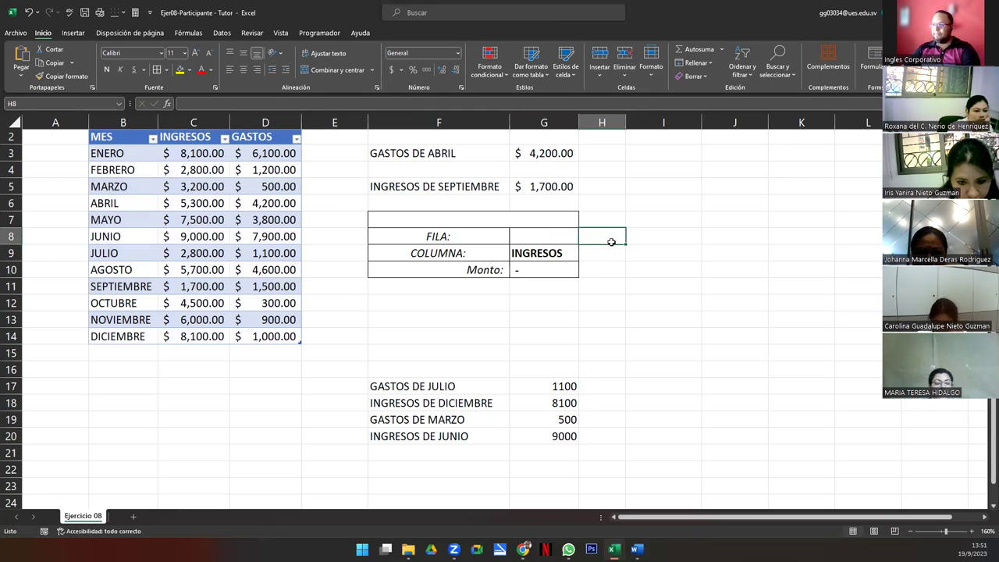
key(Up)
key(Left)
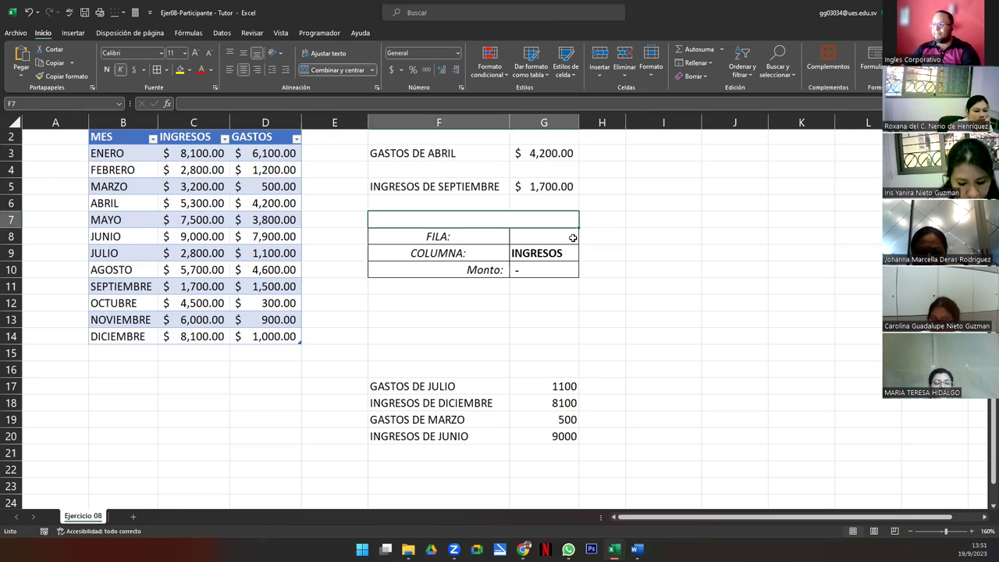
key(Down)
key(Right)
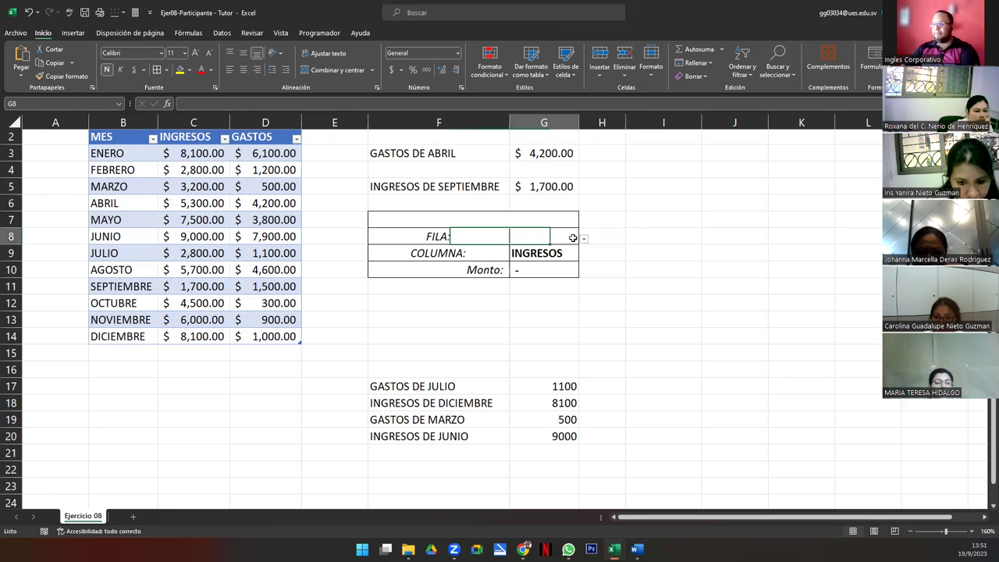
key(Right)
key(Up)
key(Left)
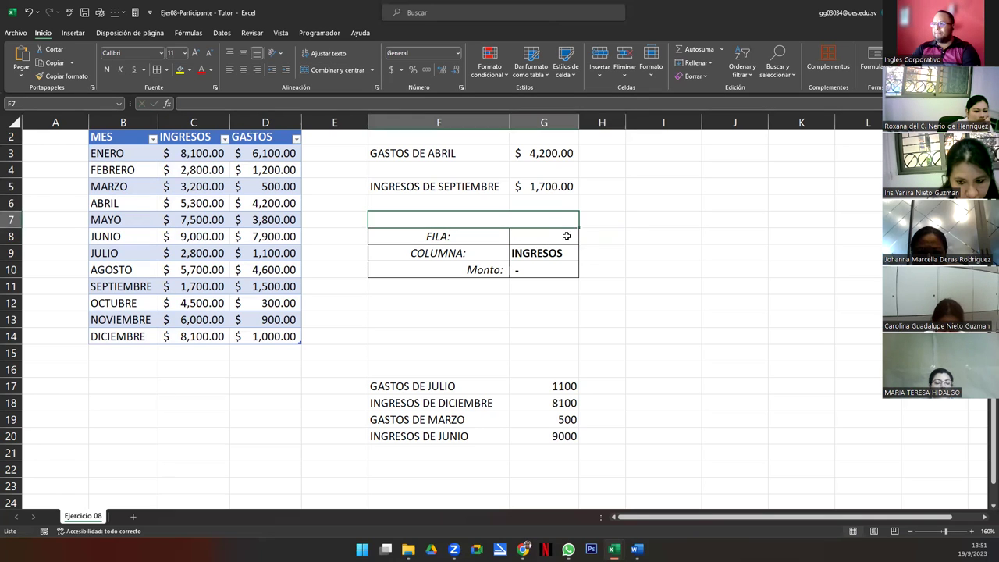
key(Down)
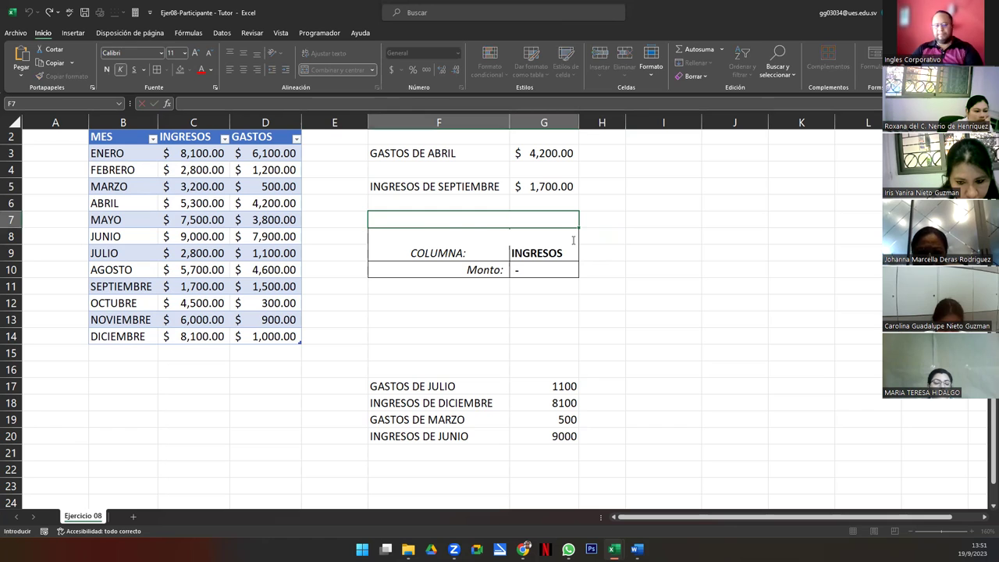
key(Up)
- Bring up and dismiss G8's context menu, and exit F7 editing unchanged
right_click(569, 237)
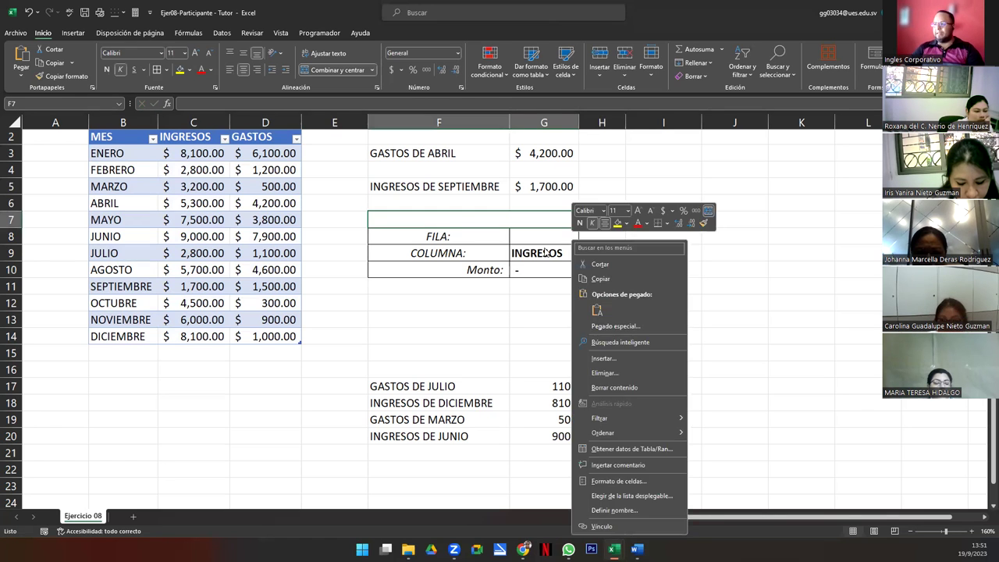
right_click(547, 243)
key(Escape)
key(Up)
key(Right)
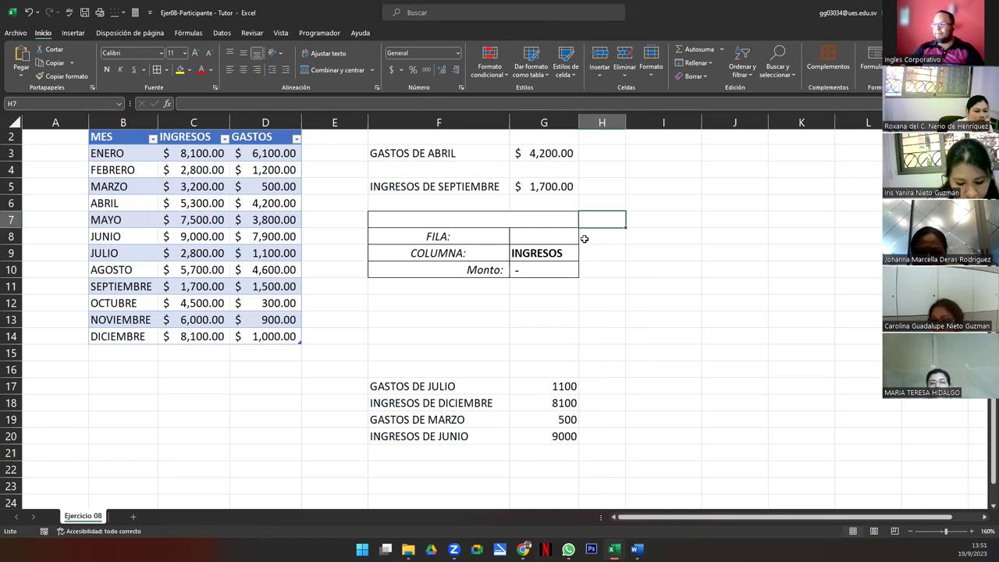
key(Left)
key(F2)
key(Escape)
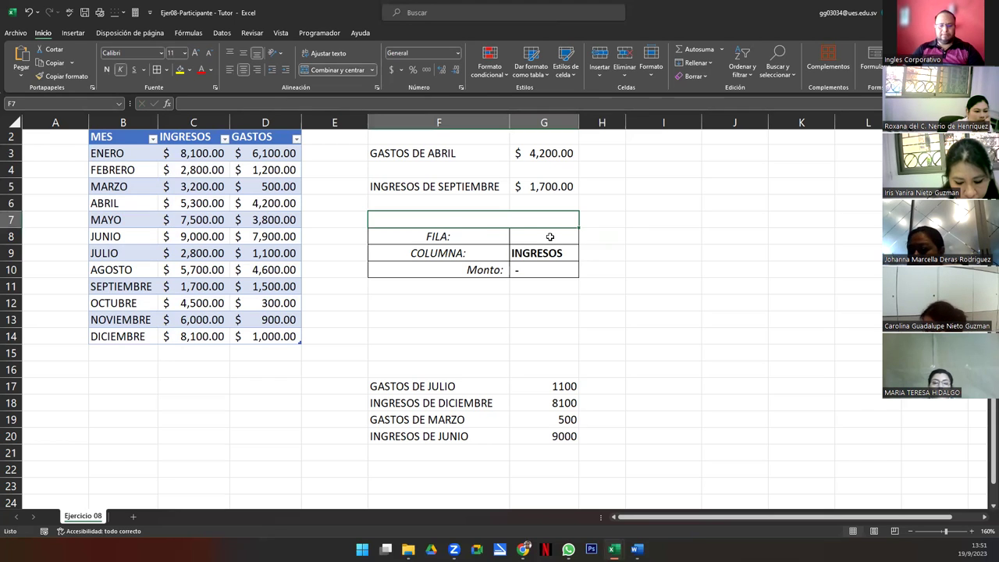
- Check G8's context menu once more, then switch to the full-screen Genially slide
click(549, 237)
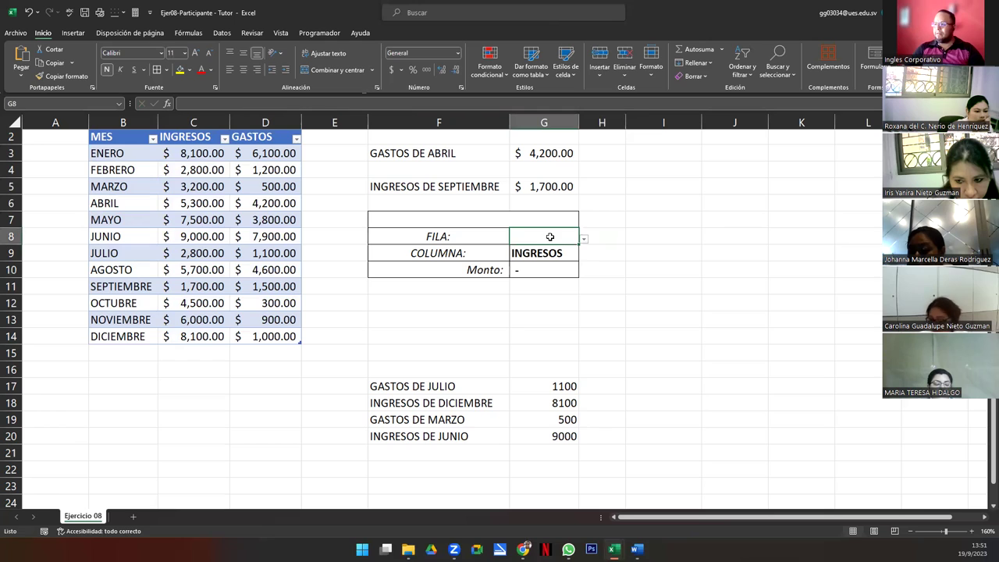
key(Up)
key(Right)
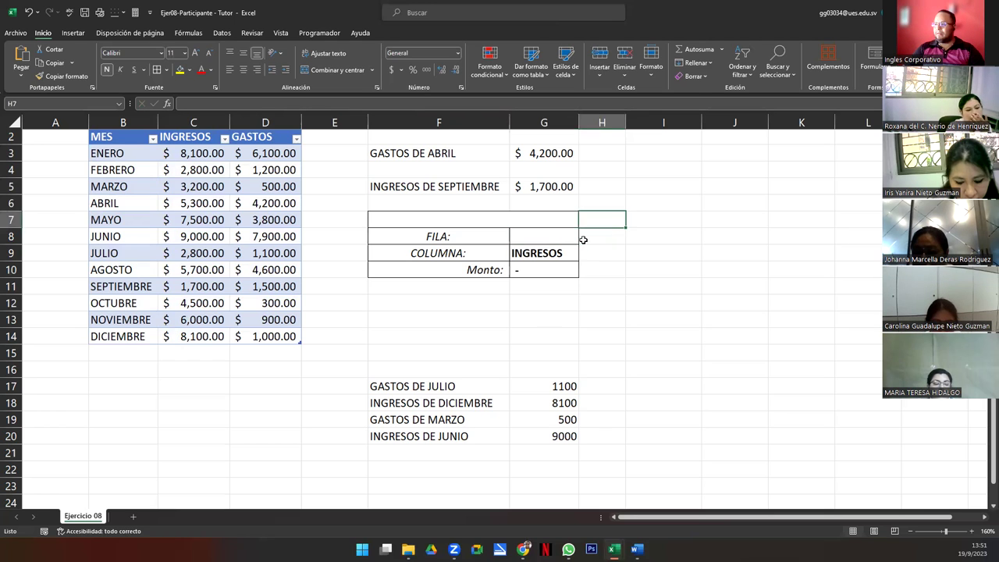
key(Left)
right_click(549, 239)
key(Escape)
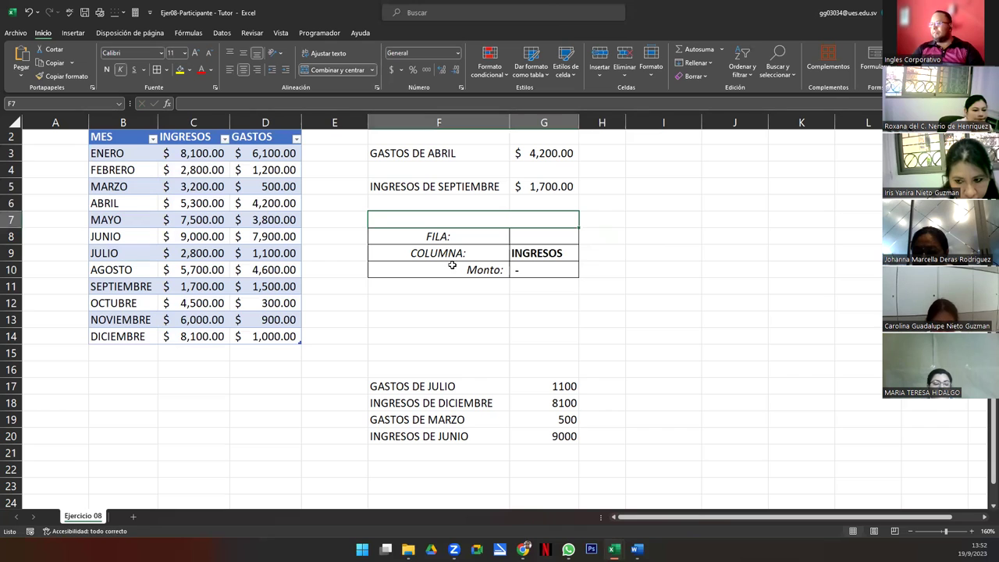
key(alt+Tab)
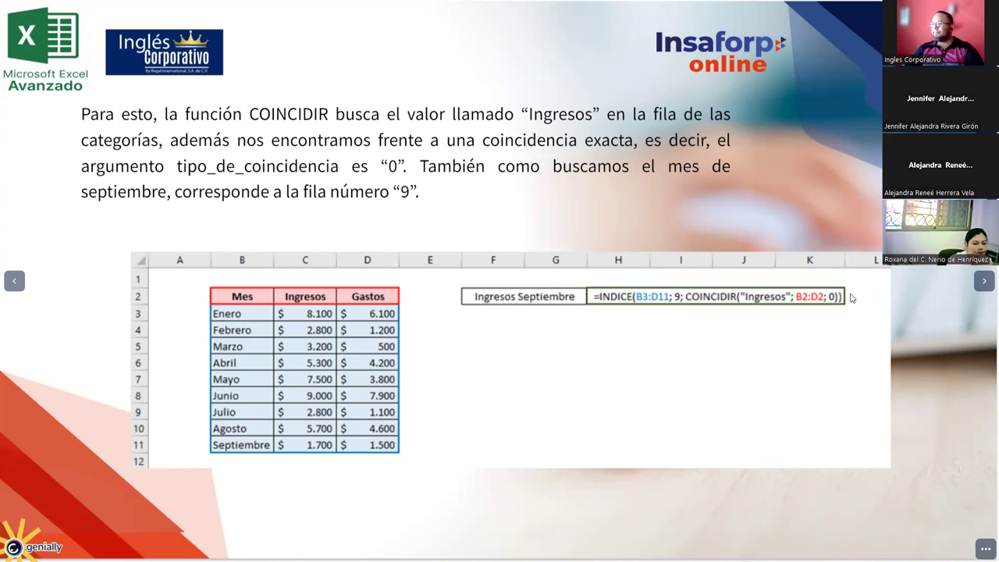
- Advance three slides to the Gastos Julio INDICE/COINCIDIR example, then return to Excel
click(984, 282)
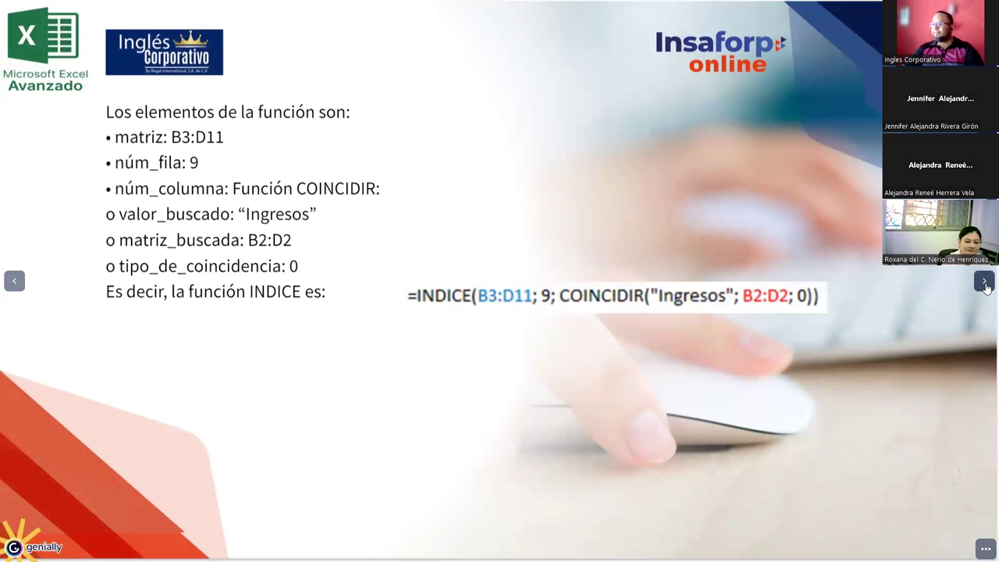
click(985, 282)
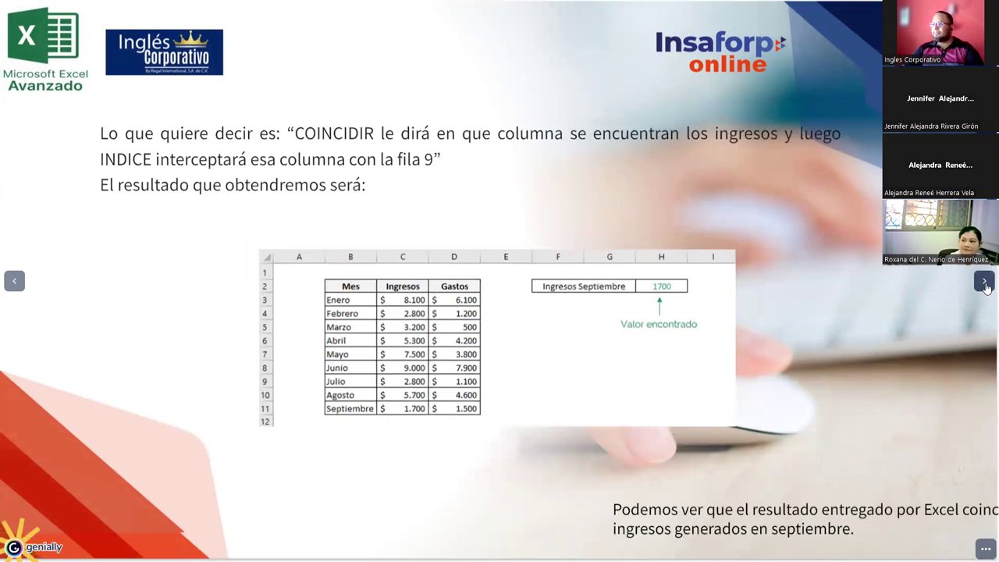
click(985, 285)
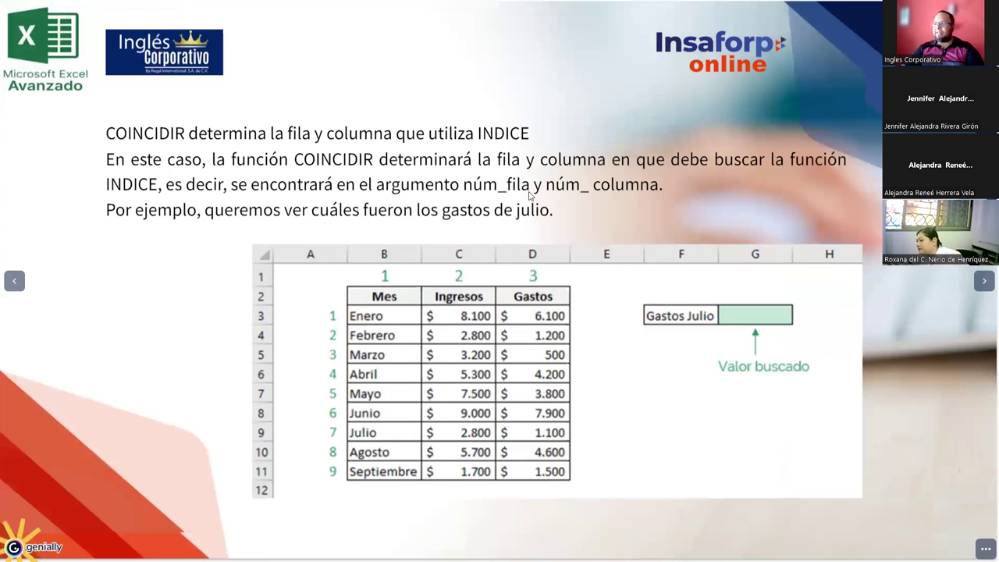
key(alt+Tab)
- Test the G8 month dropdown by choosing JULIO, then undo it
drag(435, 413, 437, 455)
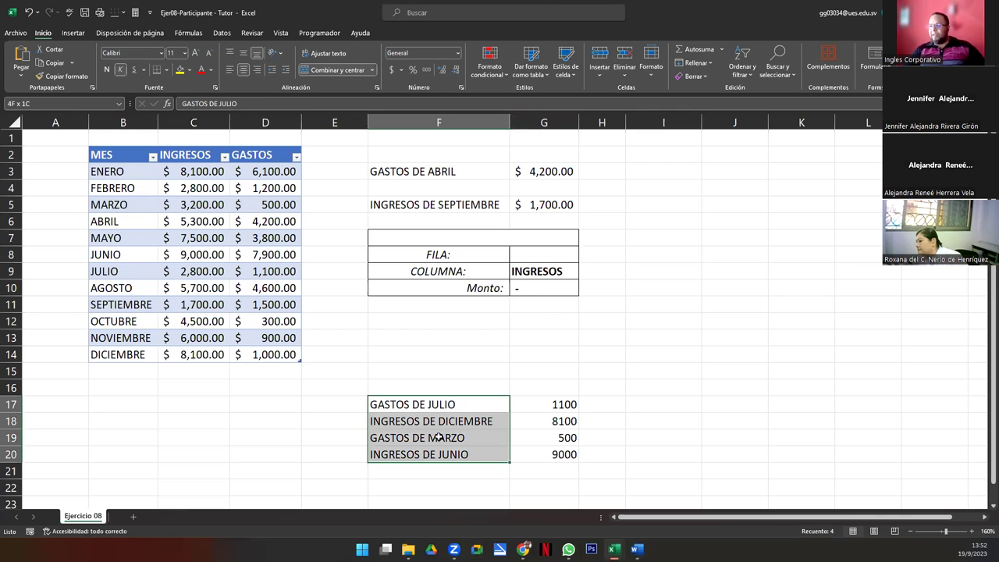
click(542, 249)
click(583, 257)
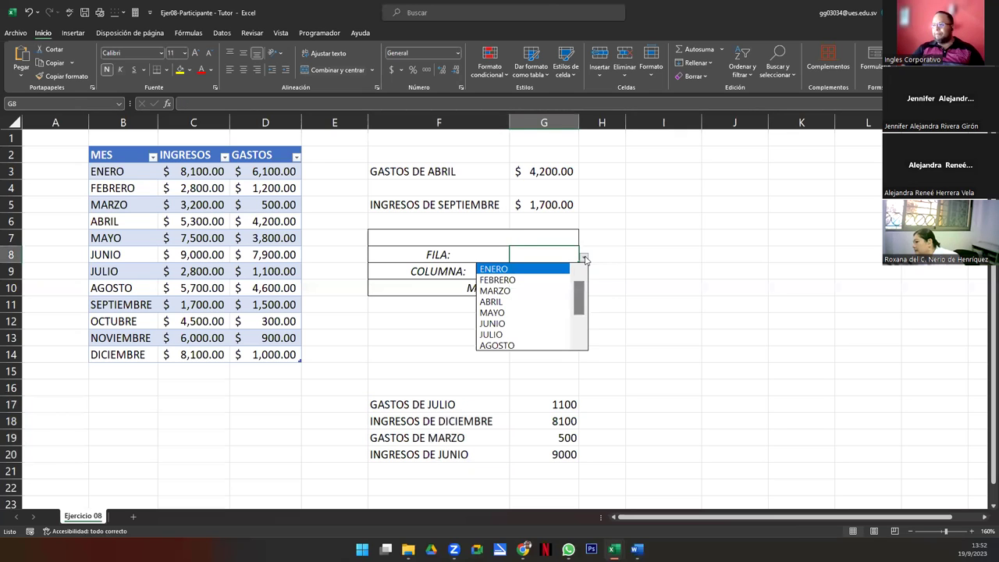
click(542, 331)
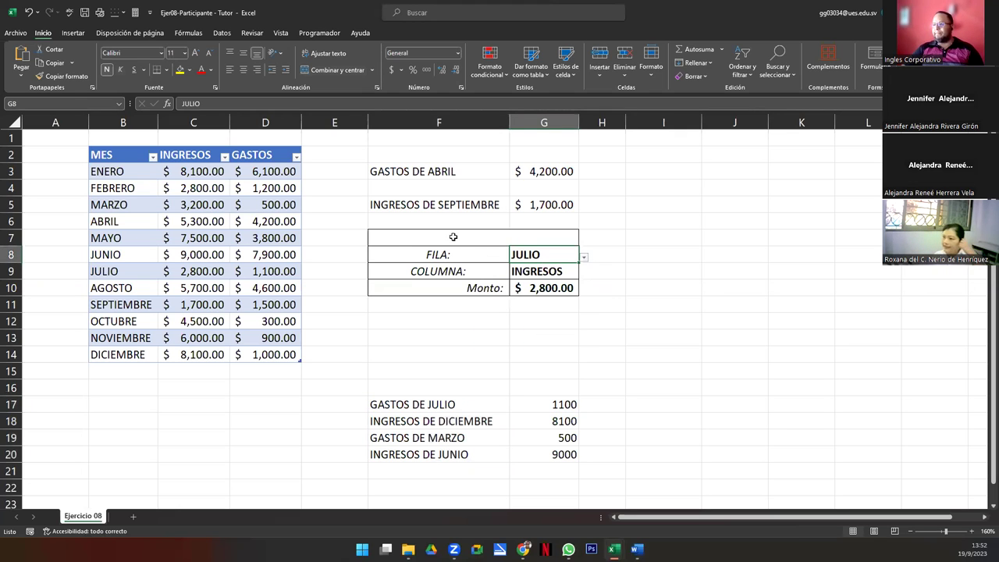
click(452, 236)
key(ctrl+z)
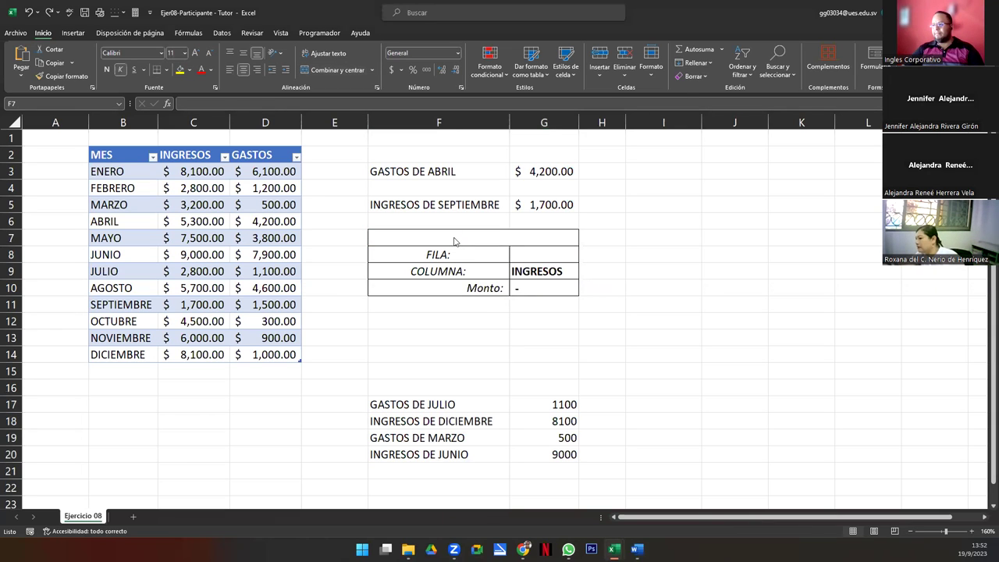
- Rename the FILA: caption to MES:, fixing a stray underscore, and start typing TIPO
click(453, 259)
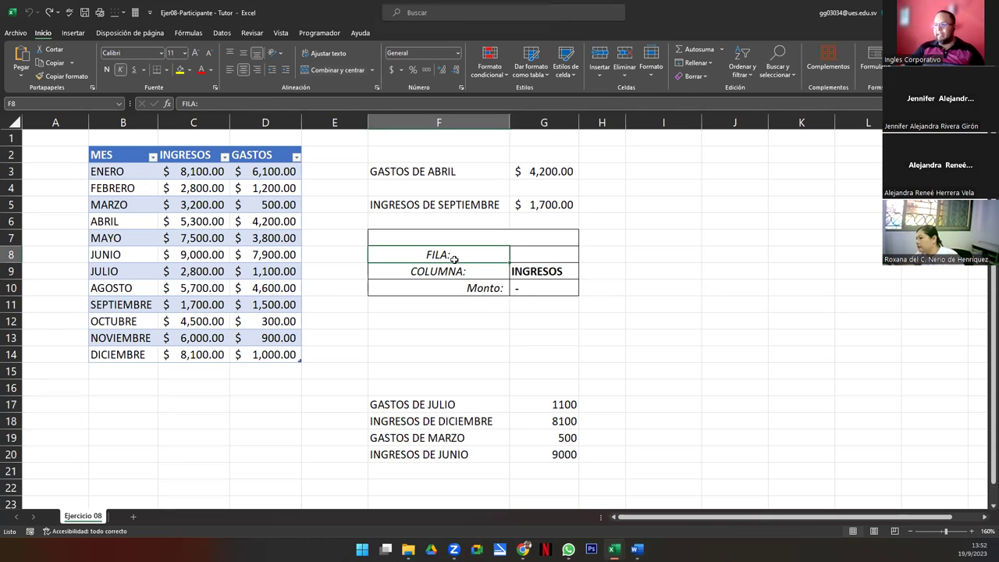
text(MES_:)
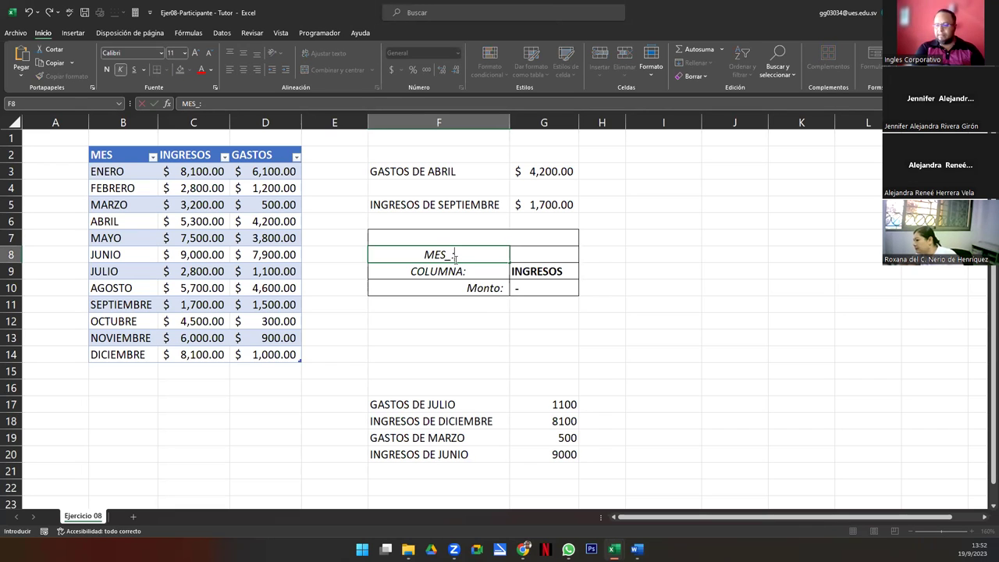
key(Return)
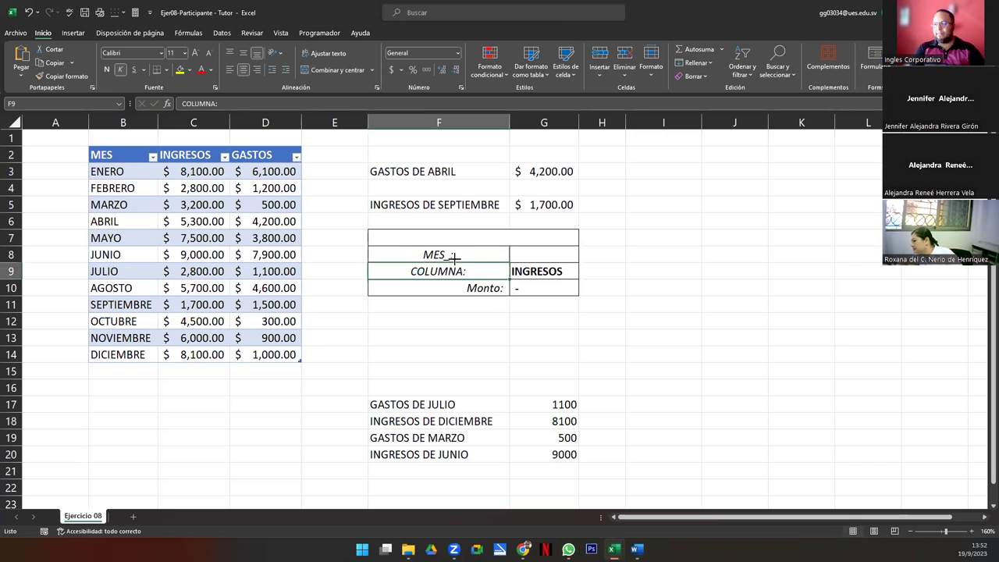
click(453, 257)
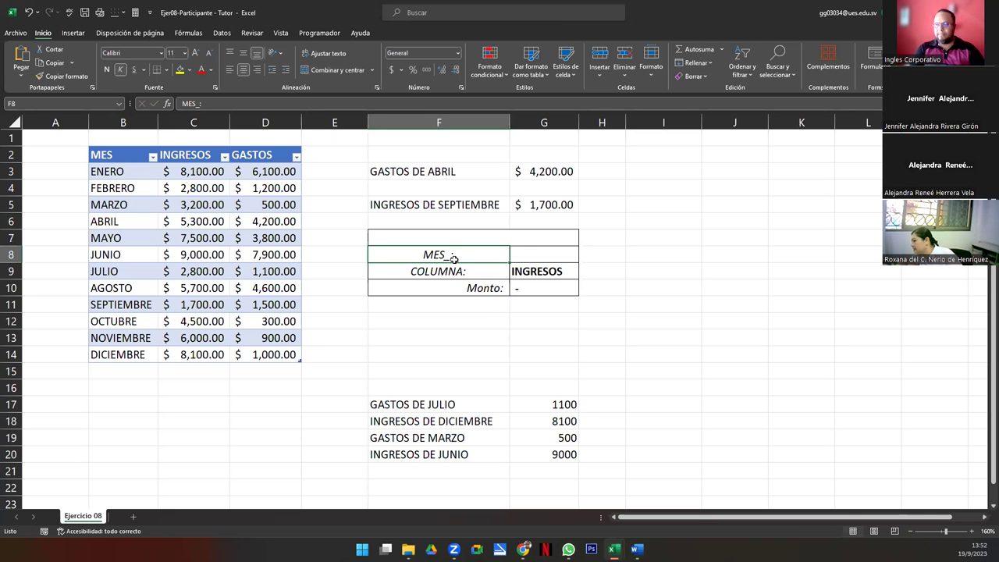
double_click(453, 258)
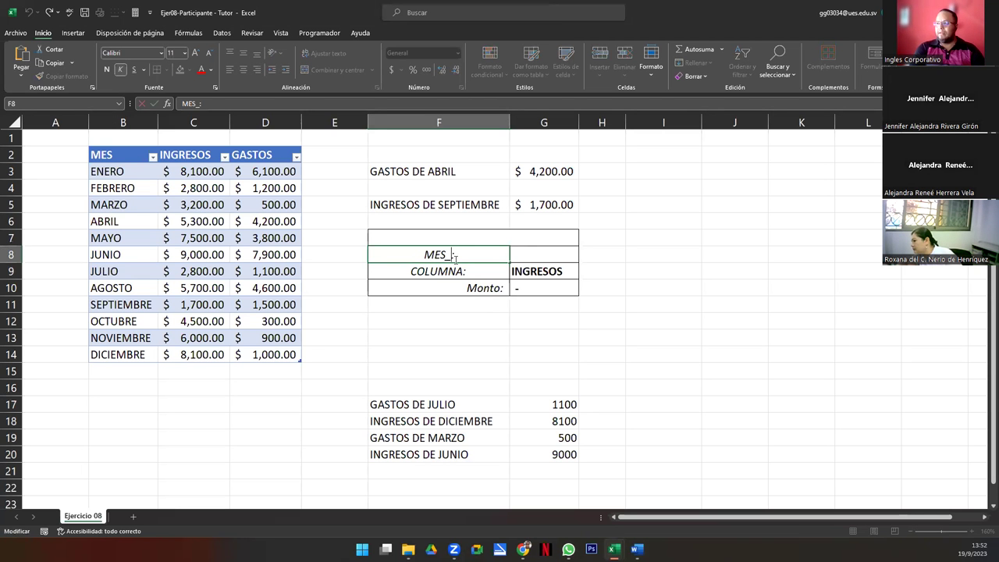
key(BackSpace)
key(Return)
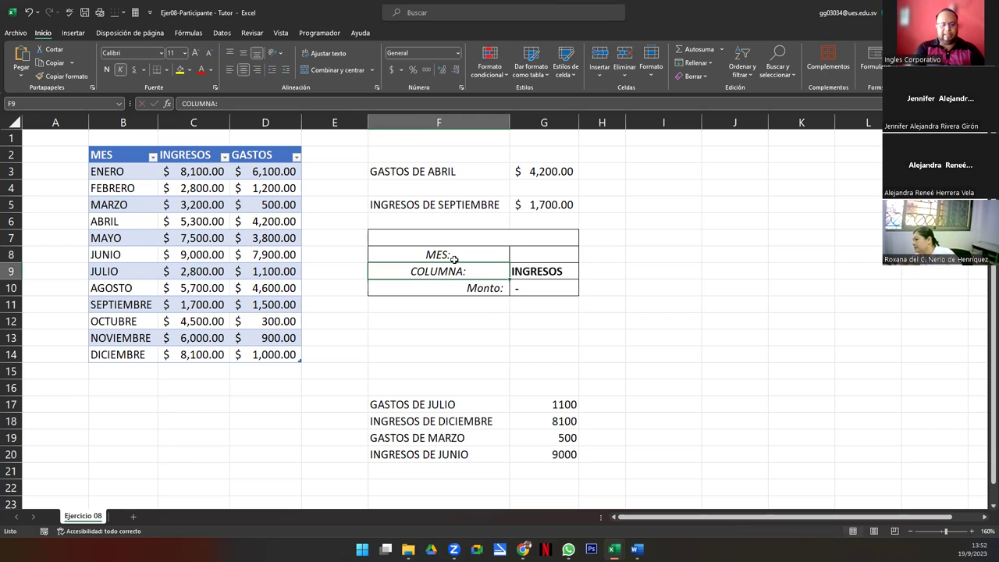
text(TIPO:)
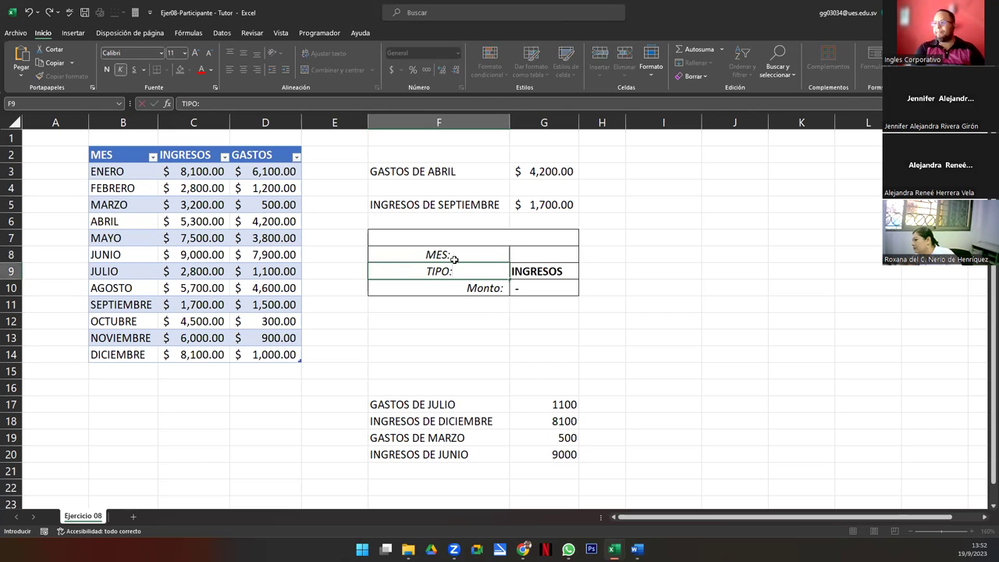
- Confirm TIPO: and choose ABRIL in the G8 month dropdown, making Monto $5,300.00
click(551, 249)
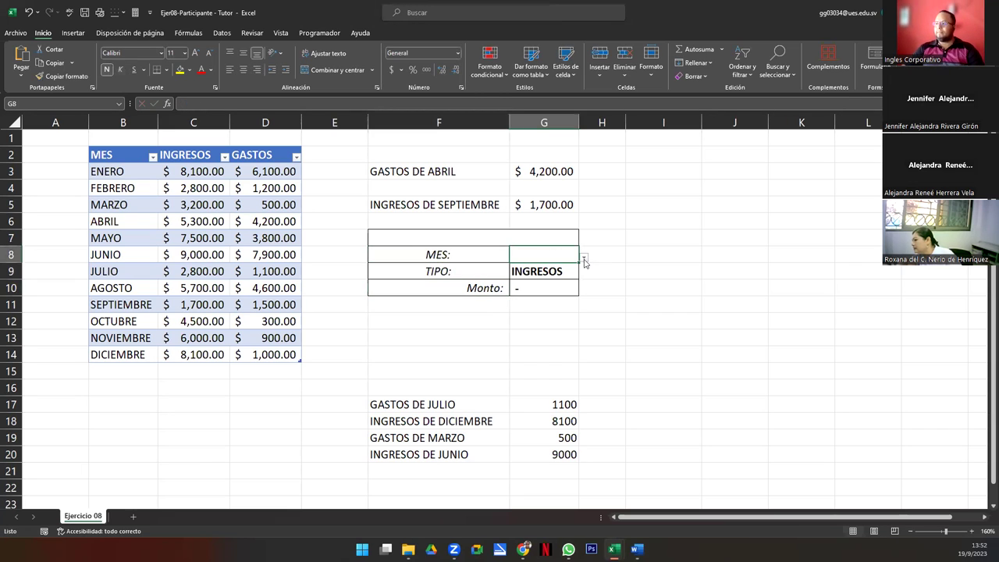
click(583, 263)
click(527, 300)
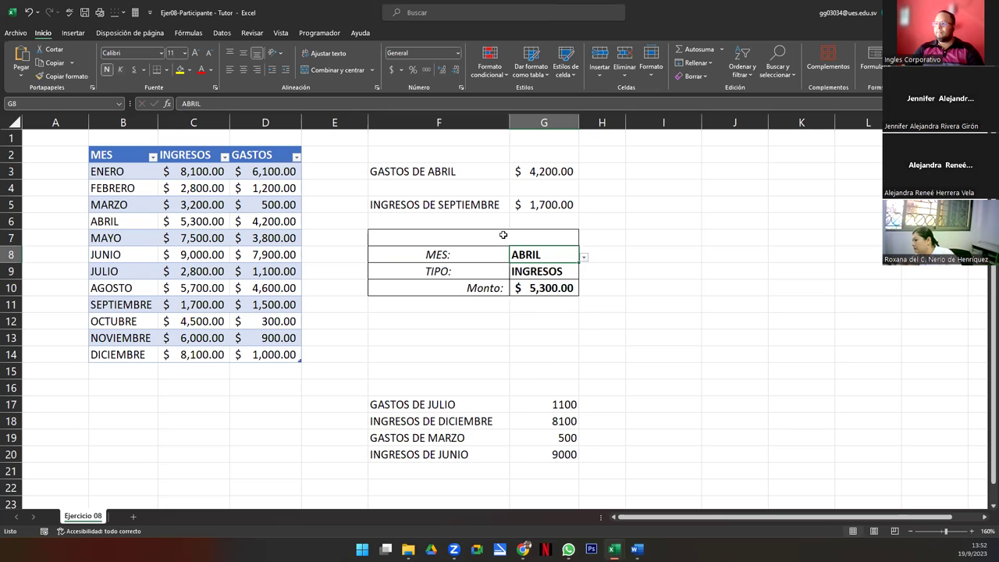
- Title the lookup block BÚSQUEDA AVANZADA in merged cell F7
click(503, 235)
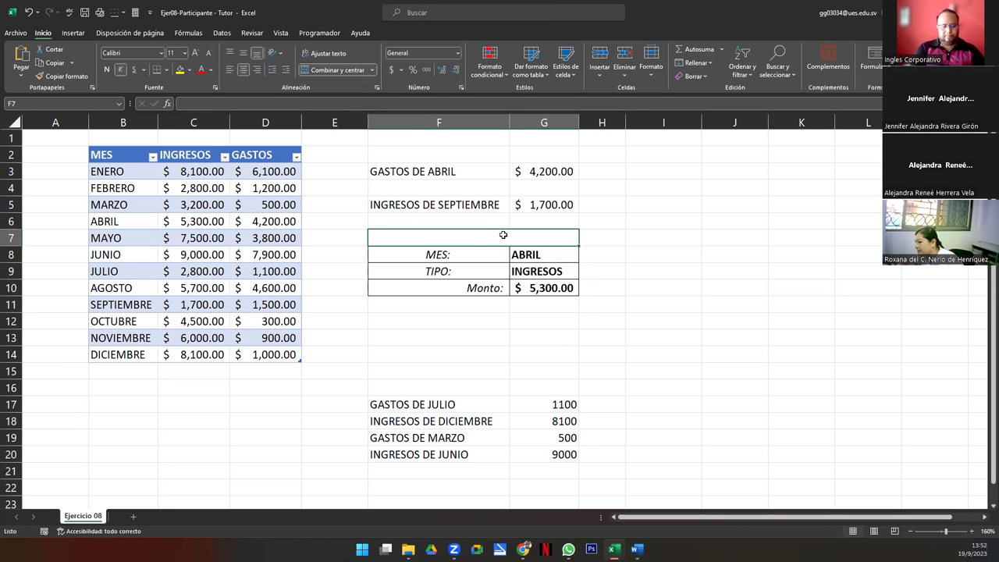
text(BÚSQUEDA AVANZADA)
key(Return)
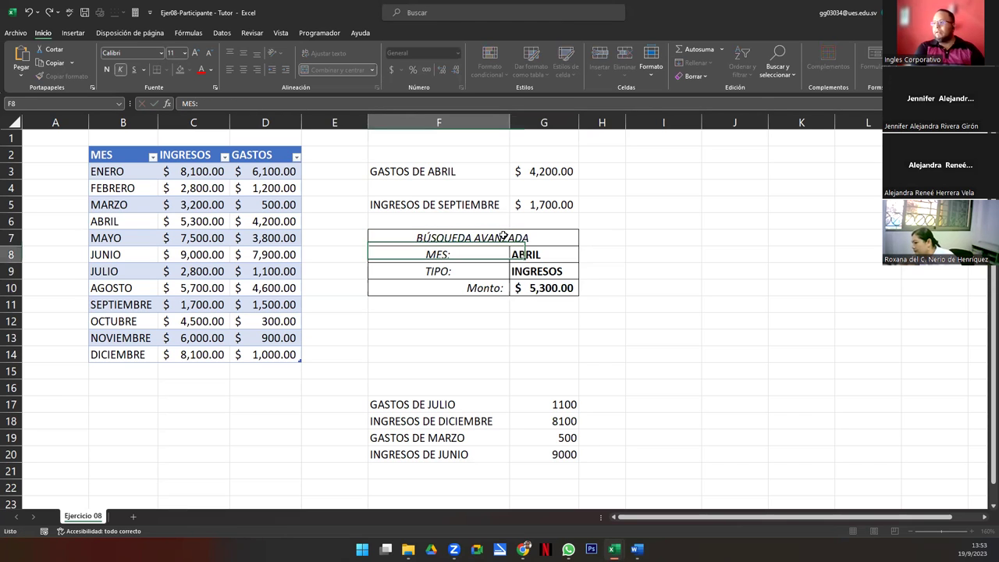
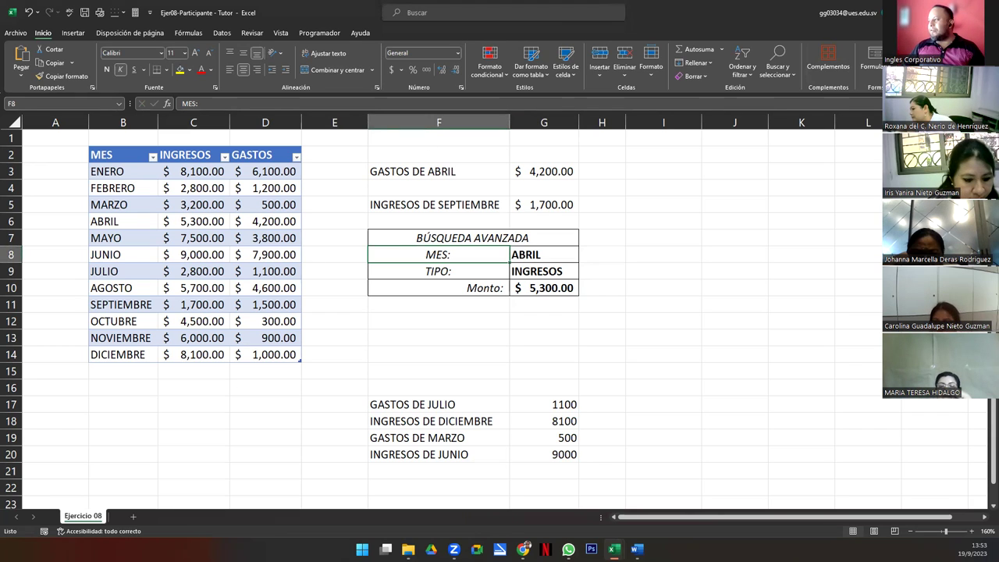
- Leave the full-screen slide and load online.inglescorporativo.net in a new Chrome tab
key(alt+Tab)
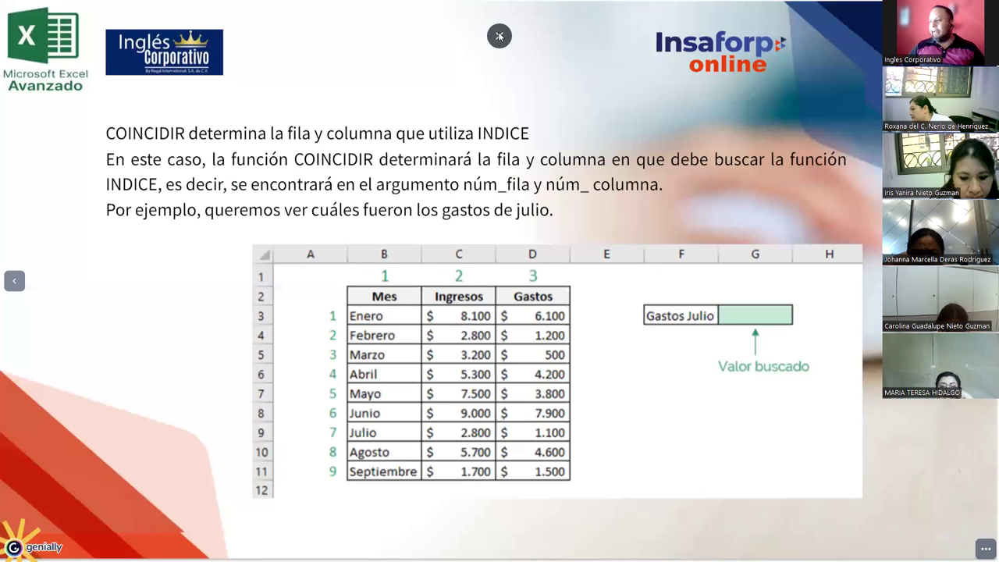
click(499, 32)
click(265, 8)
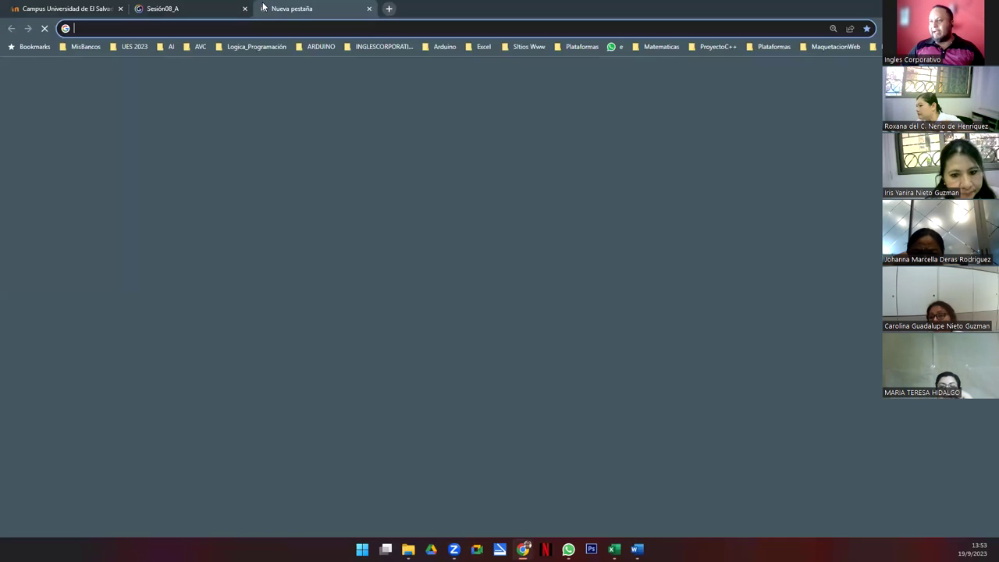
text(A)
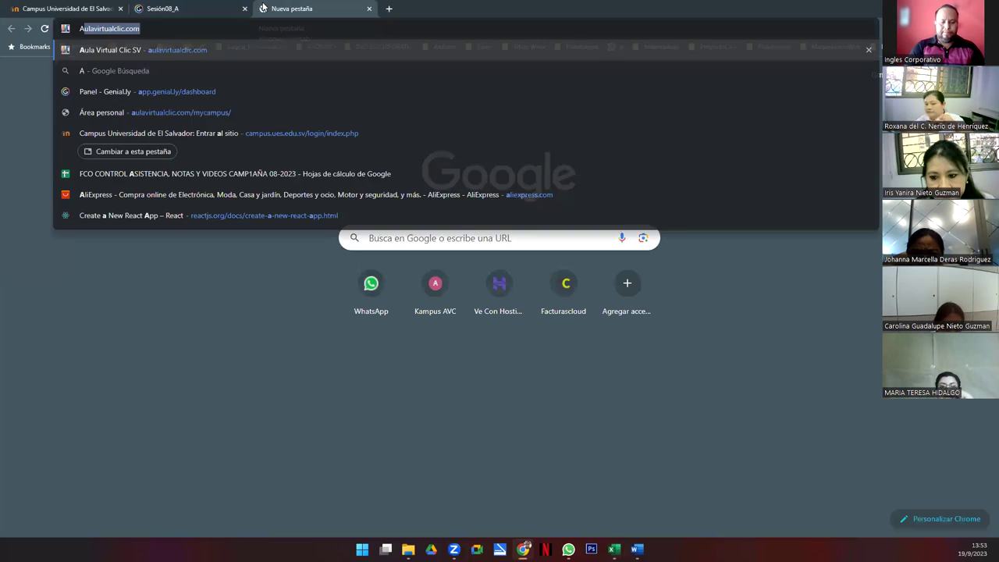
key(BackSpace)
text(online)
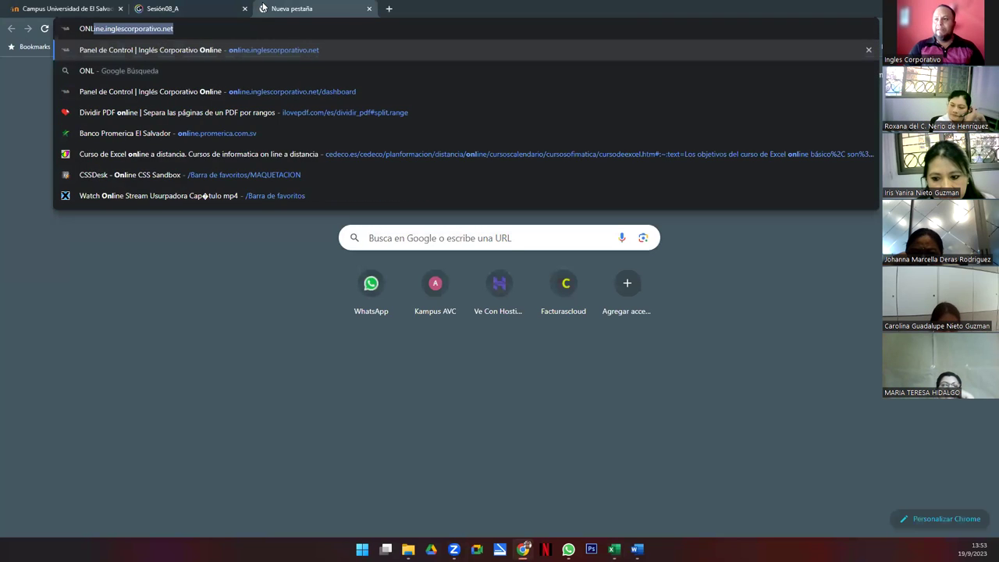
key(Return)
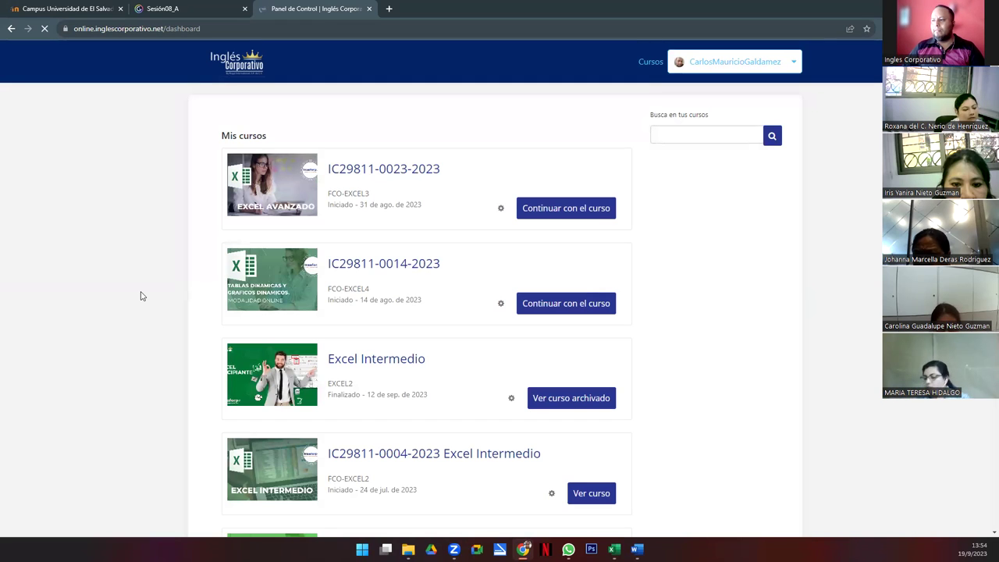
click(402, 169)
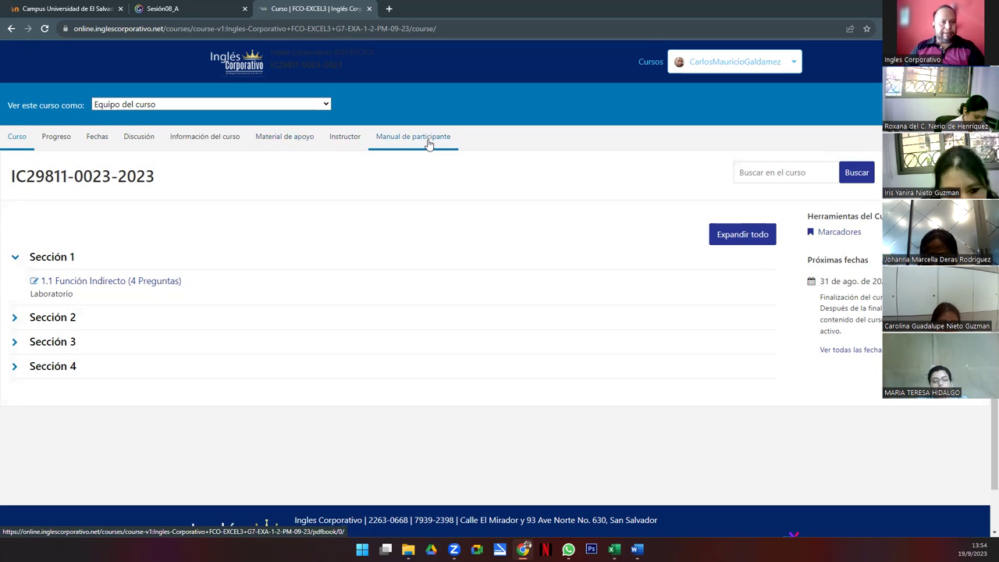
click(282, 145)
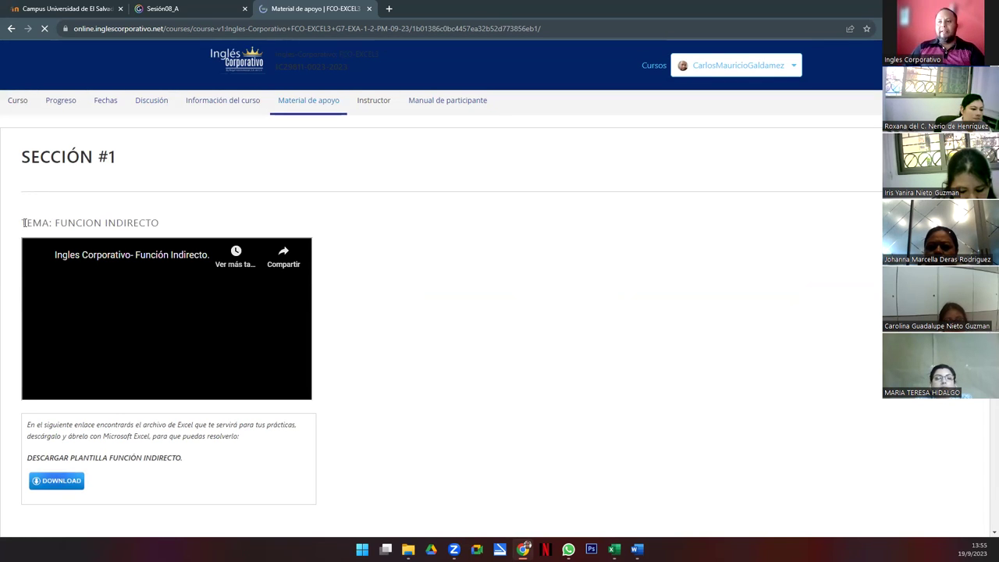
- Highlight the Función Indirecto heading, then scroll down to the Índice y Coincidir section
drag(22, 222, 161, 223)
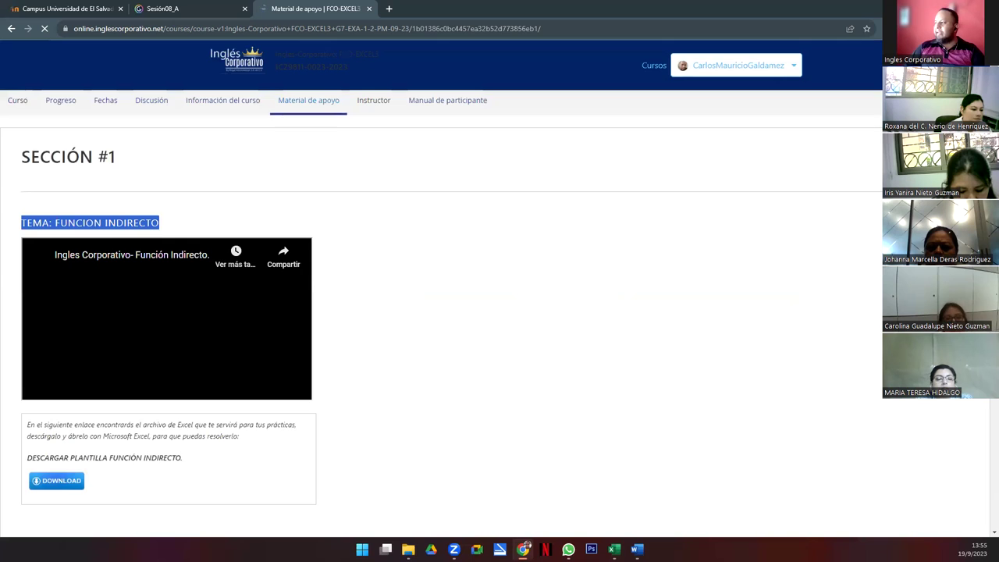
scroll(212, 149, down, 1)
scroll(212, 149, down, 2)
scroll(213, 149, down, 2)
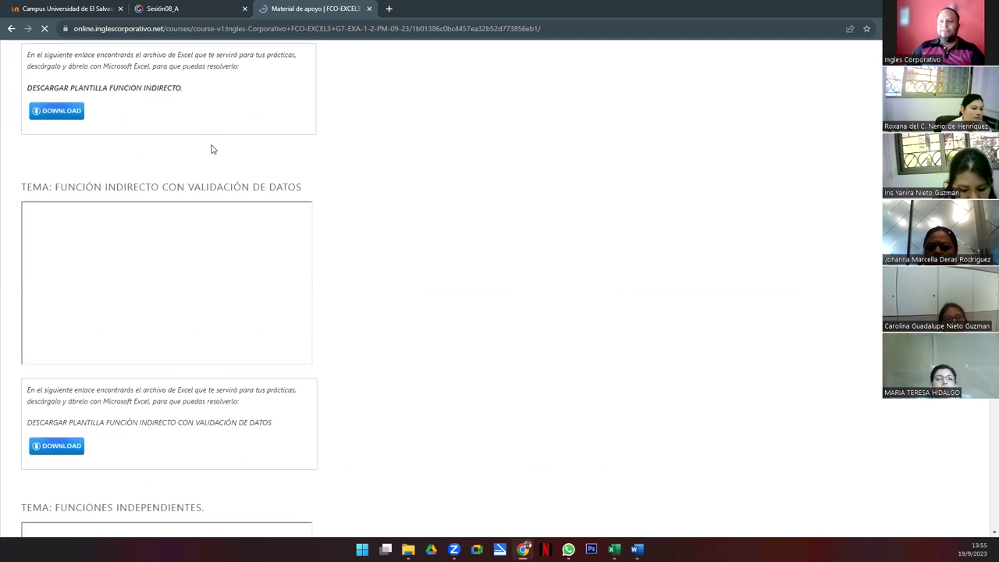
scroll(224, 228, down, 1)
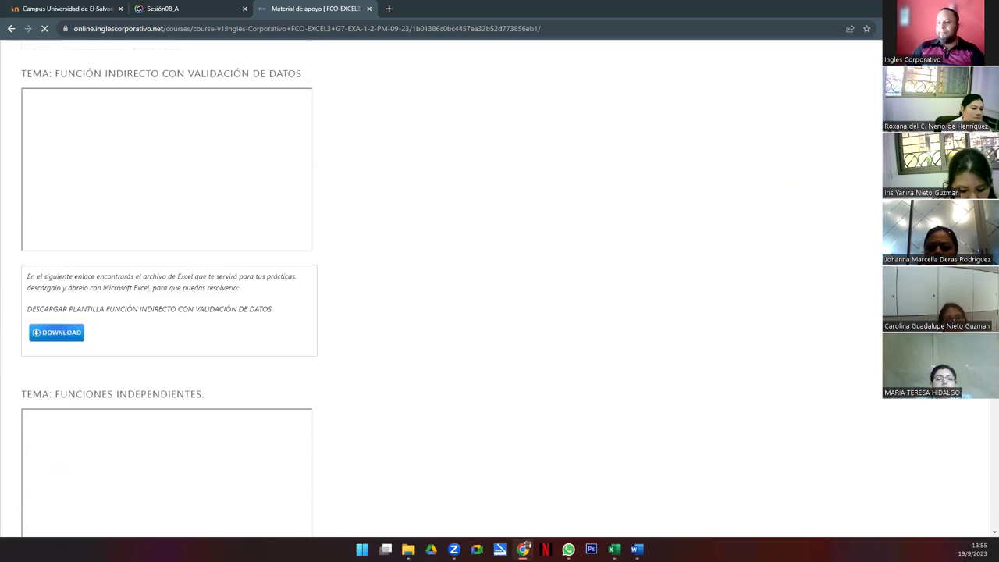
scroll(224, 228, down, 3)
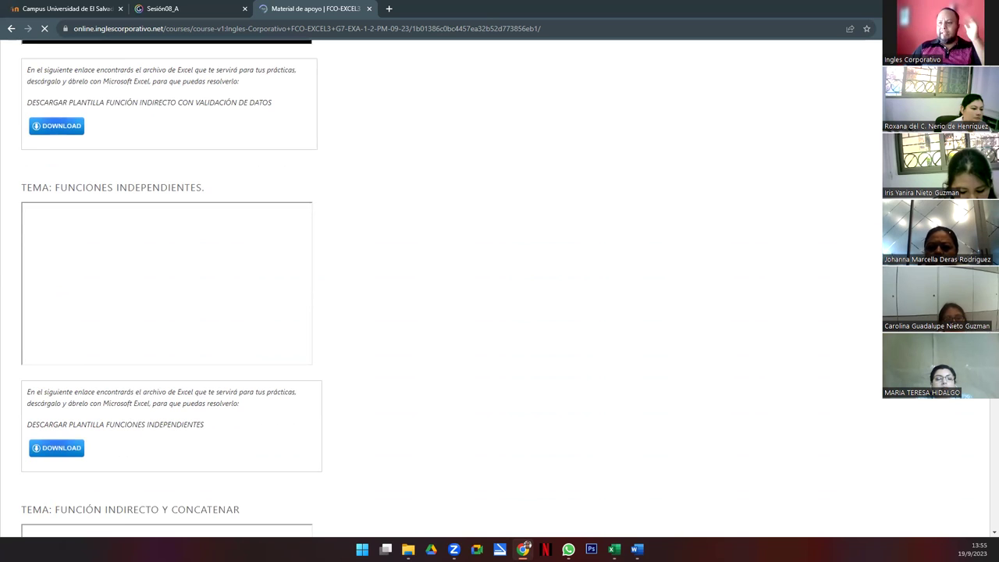
scroll(494, 316, down, 2)
scroll(494, 316, down, 1)
scroll(494, 316, down, 1)
scroll(494, 315, down, 3)
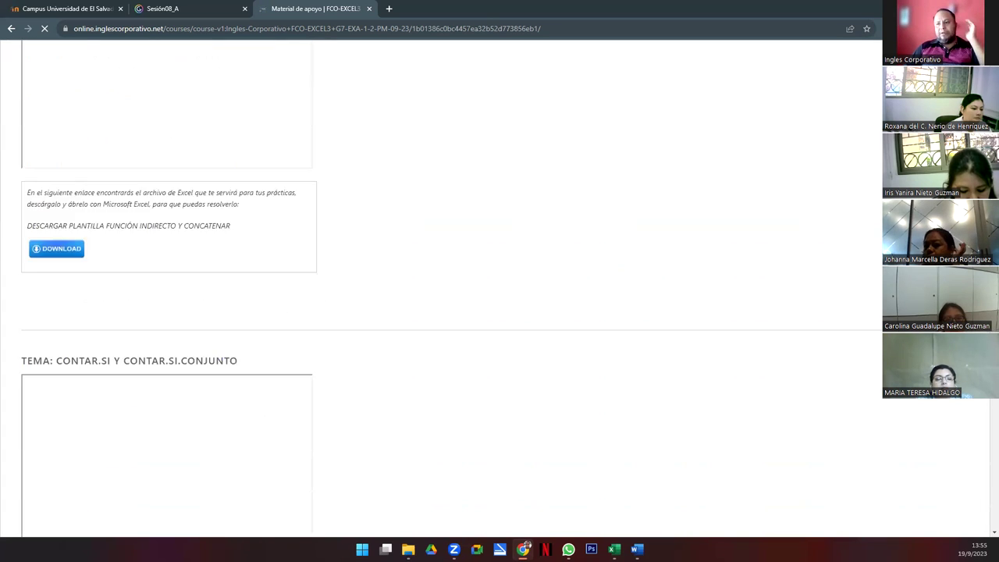
scroll(494, 315, down, 3)
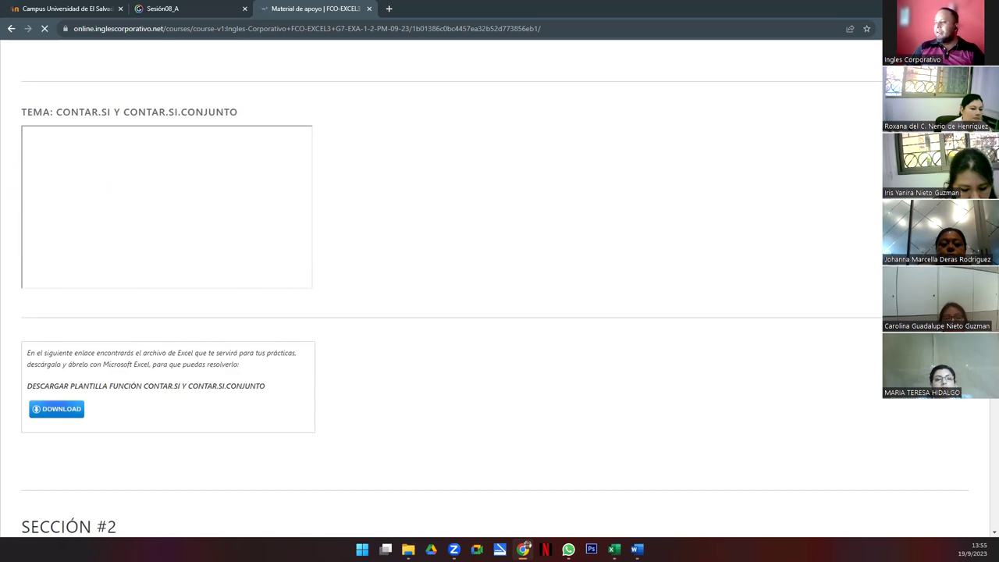
scroll(124, 216, down, 5)
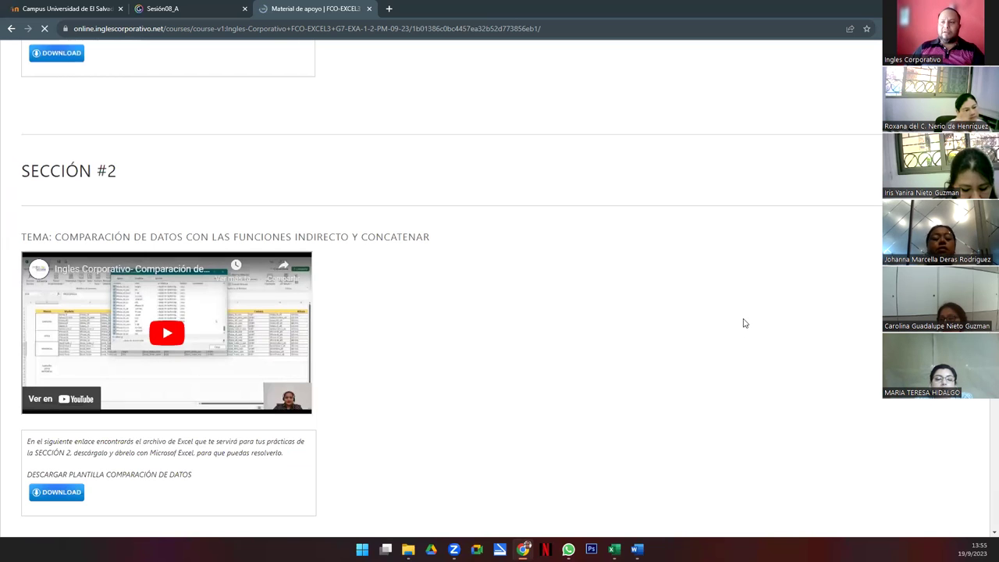
scroll(744, 324, down, 4)
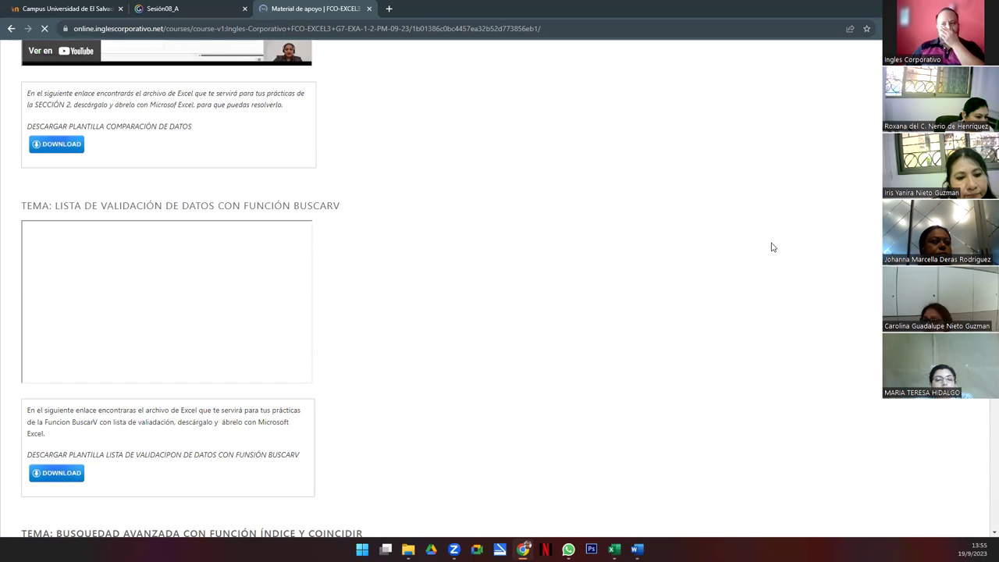
scroll(771, 248, down, 1)
scroll(50, 123, down, 3)
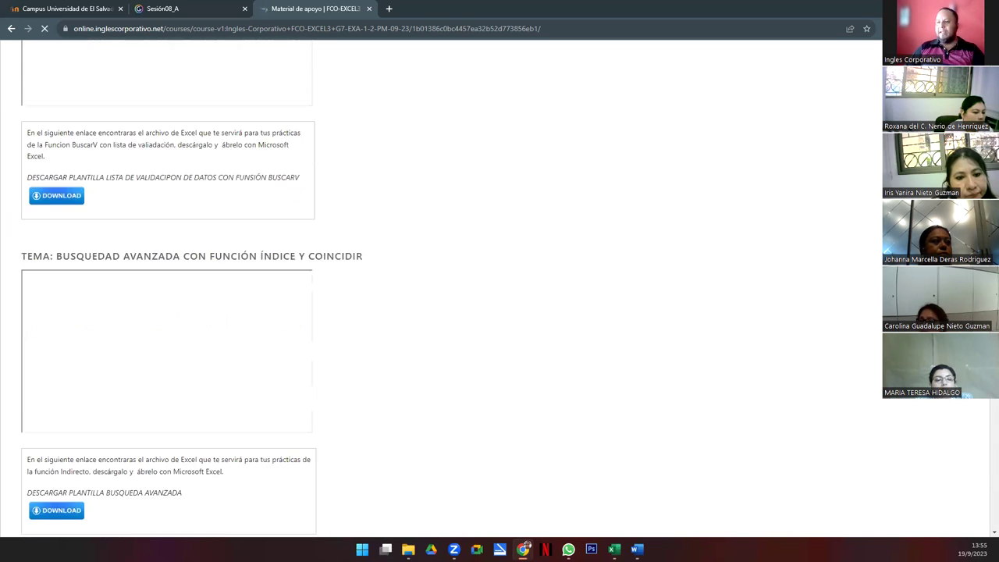
scroll(50, 122, down, 2)
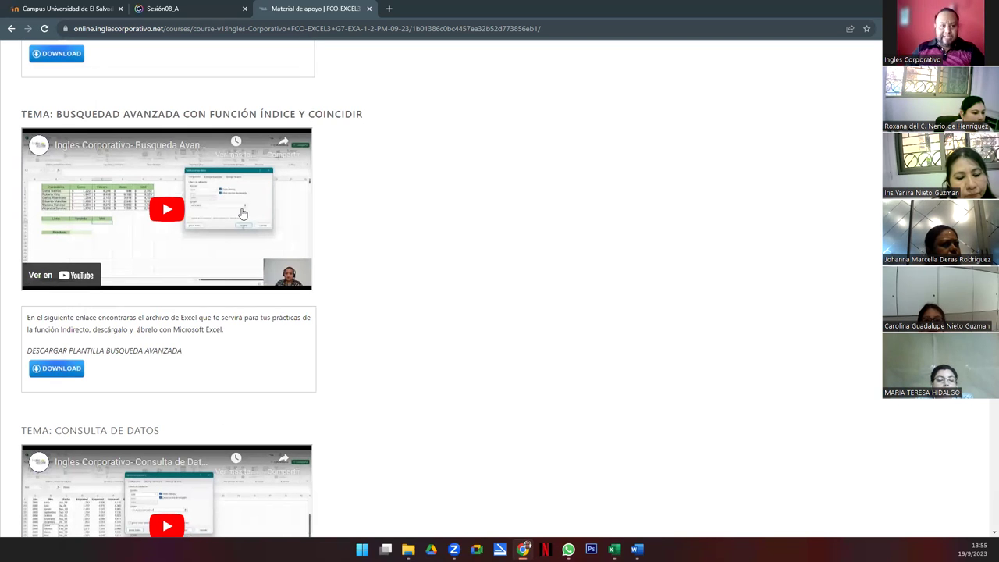
- Open the 'Busqueda Avanzada con Función Índice y Coincidir' video in a separate YouTube tab
click(121, 149)
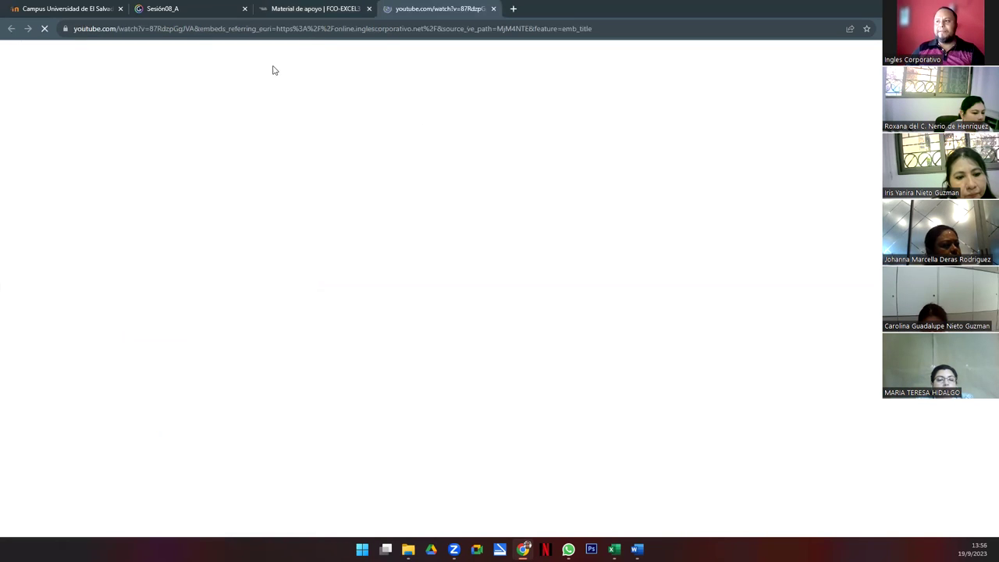
click(288, 9)
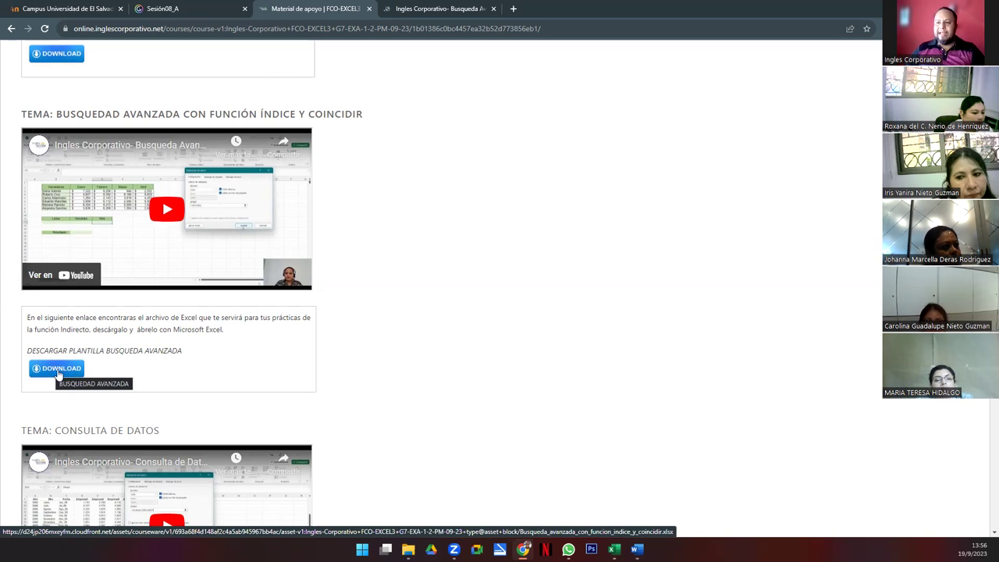
click(444, 8)
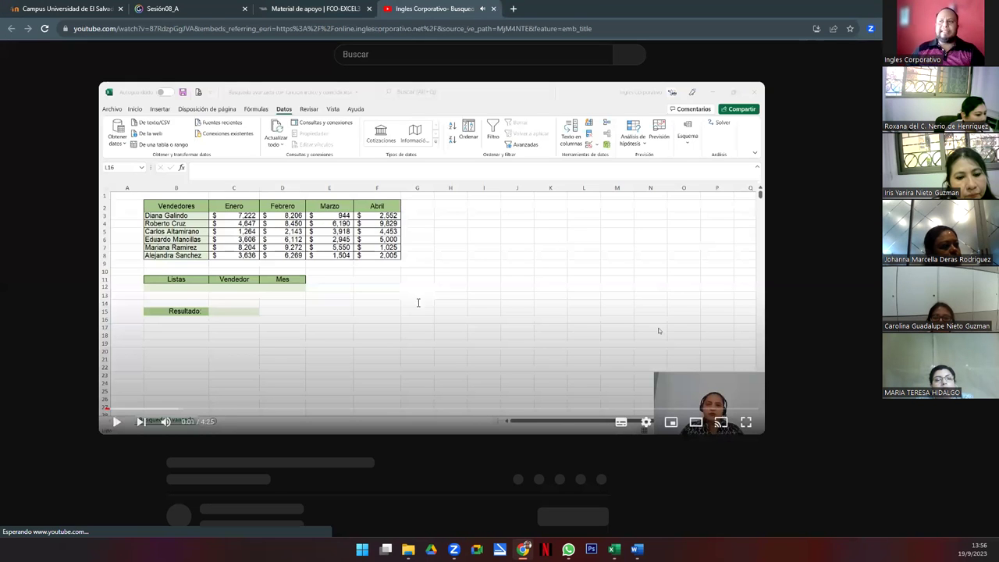
mouse_move(613, 549)
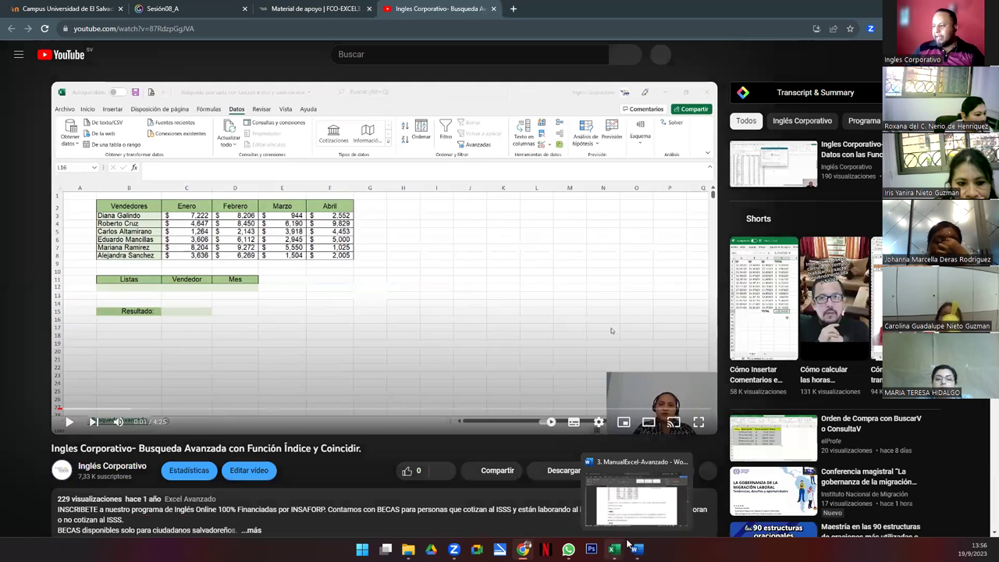
click(646, 519)
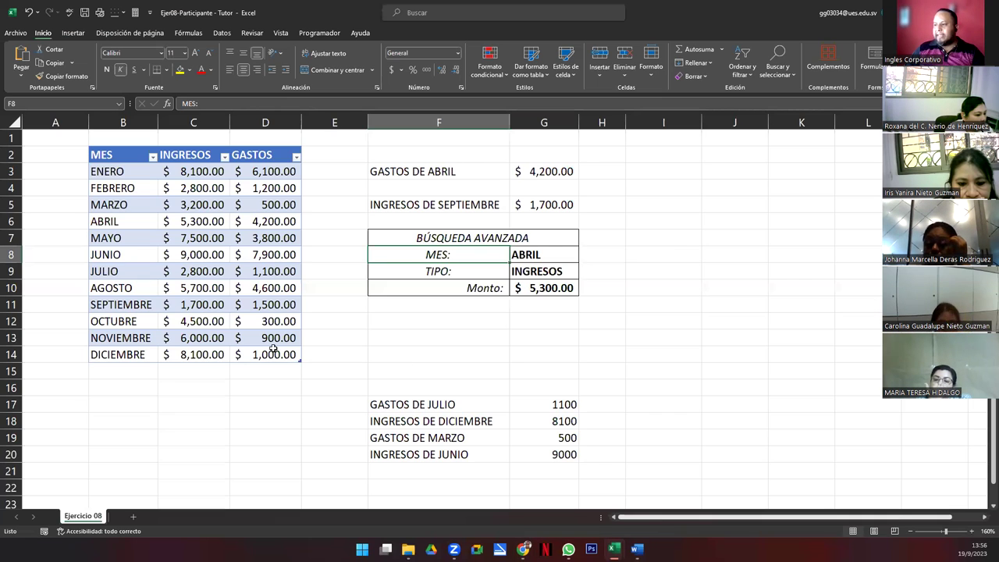
scroll(239, 357, down, 3)
scroll(187, 299, down, 7)
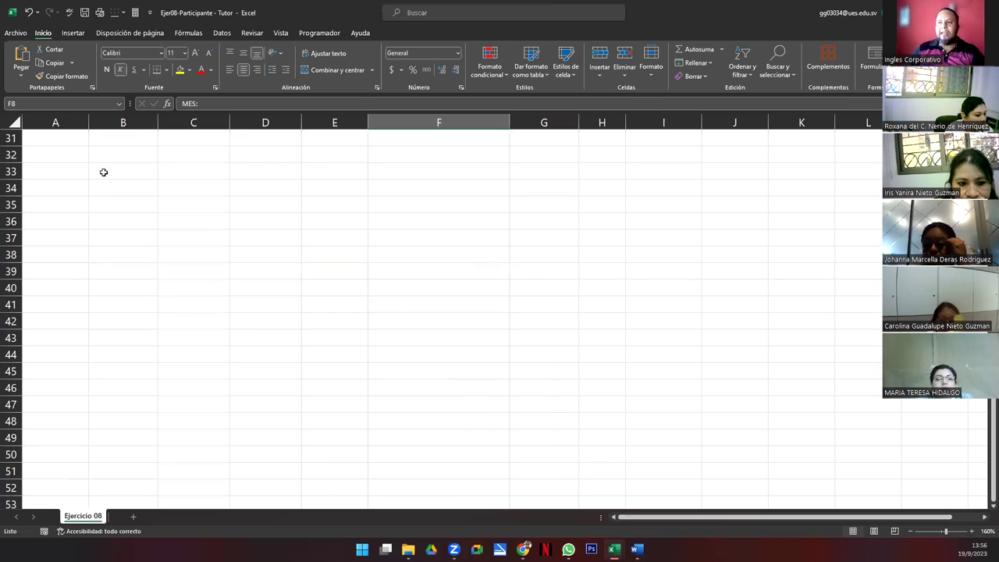
click(102, 169)
click(120, 155)
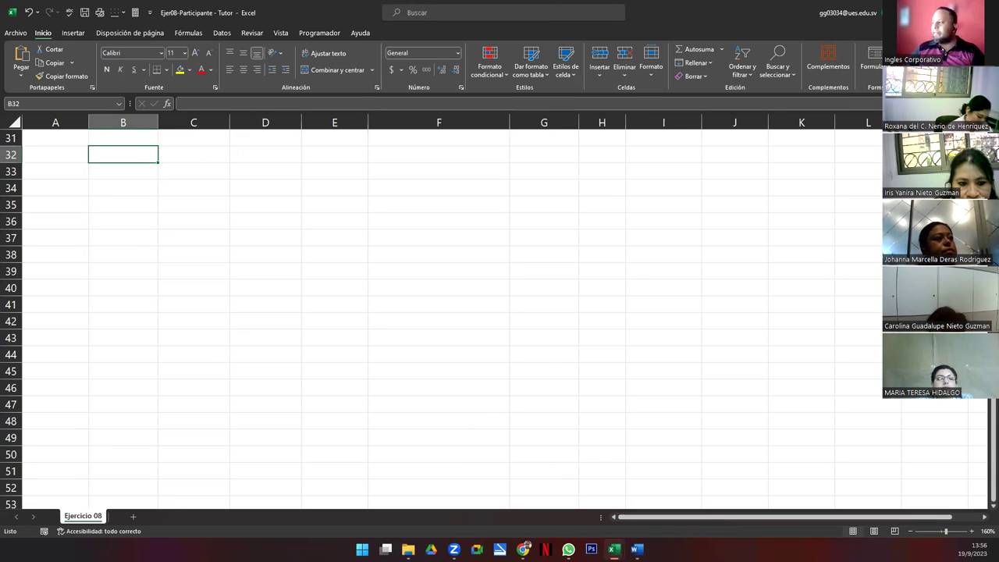
key(alt+Tab)
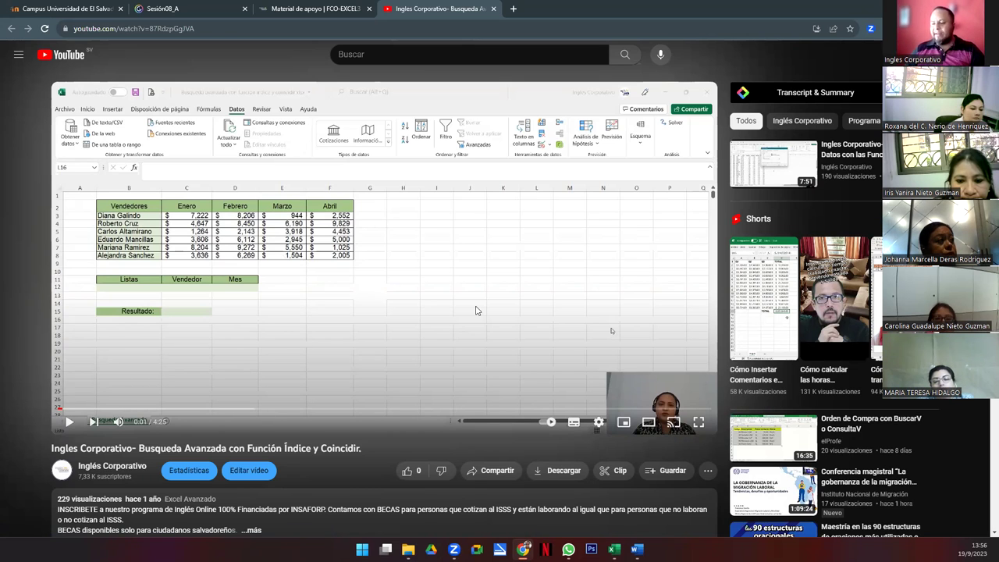
- Play the tutorial video briefly, pause it at 0:04, and bring YouTube back to the front
click(68, 424)
click(68, 422)
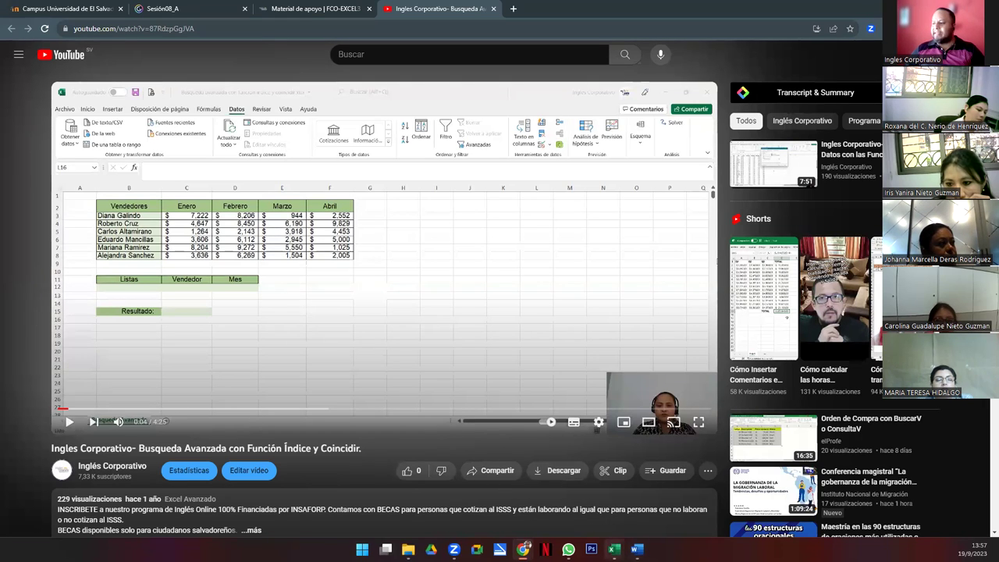
mouse_move(614, 549)
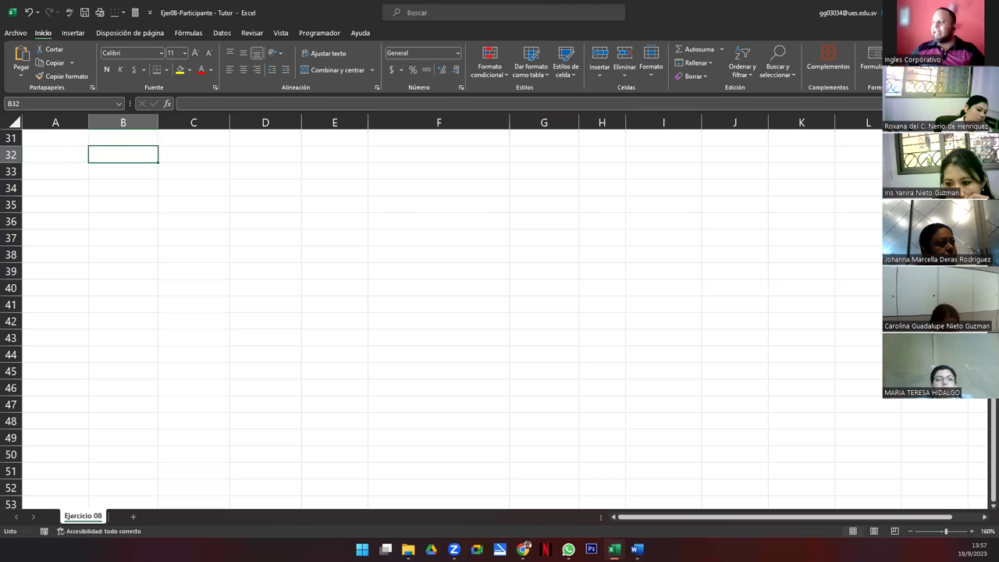
key(alt+Tab)
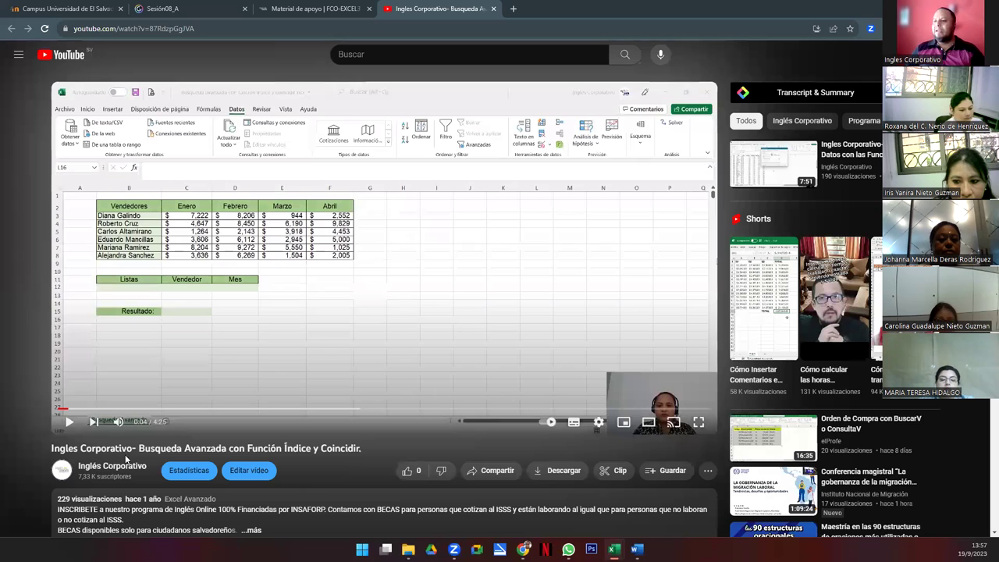
click(295, 32)
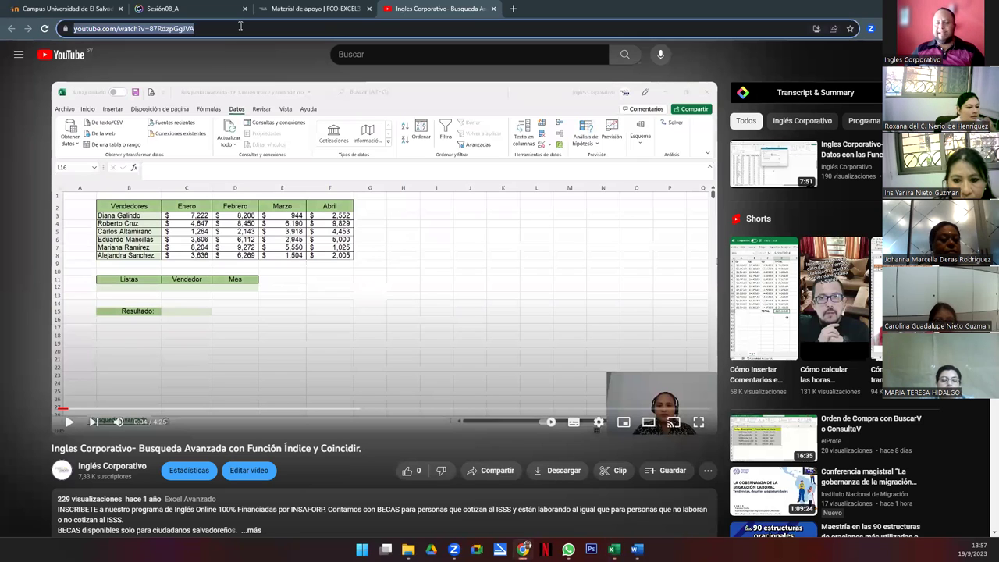
key(Escape)
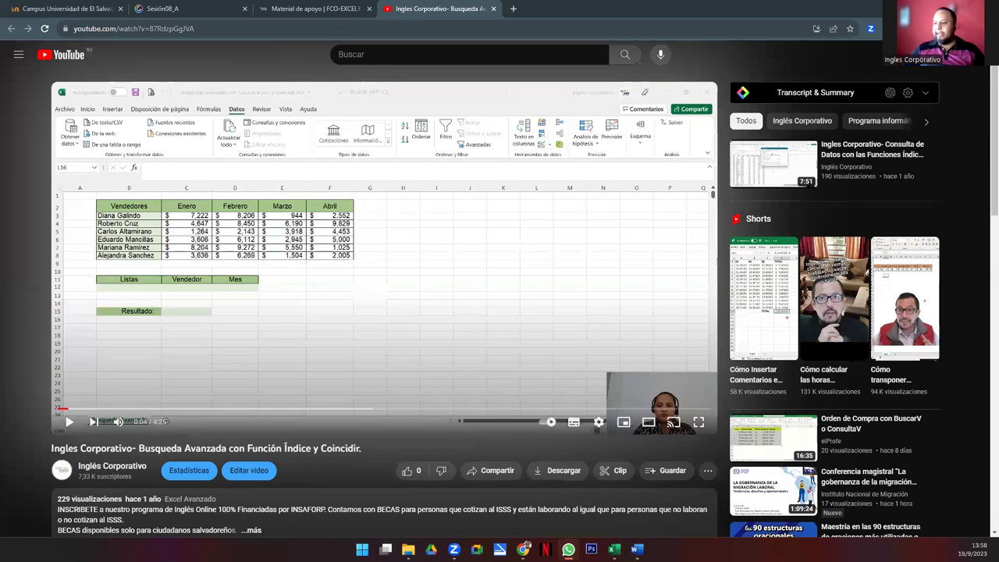
- Download Busqueda_avanzada_con_funcion_indice_y_coincidir.xlsx and copy its download link
click(301, 7)
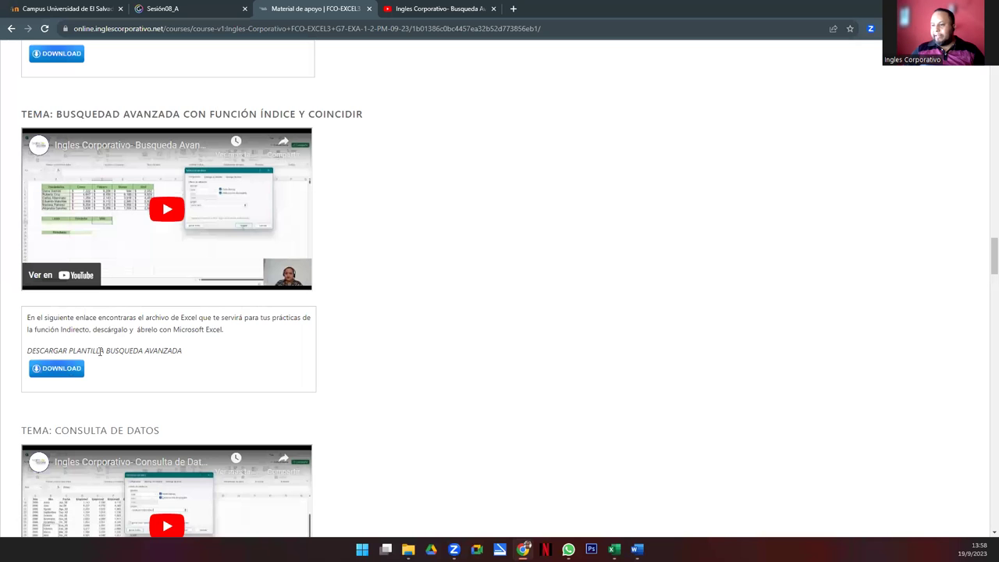
click(60, 370)
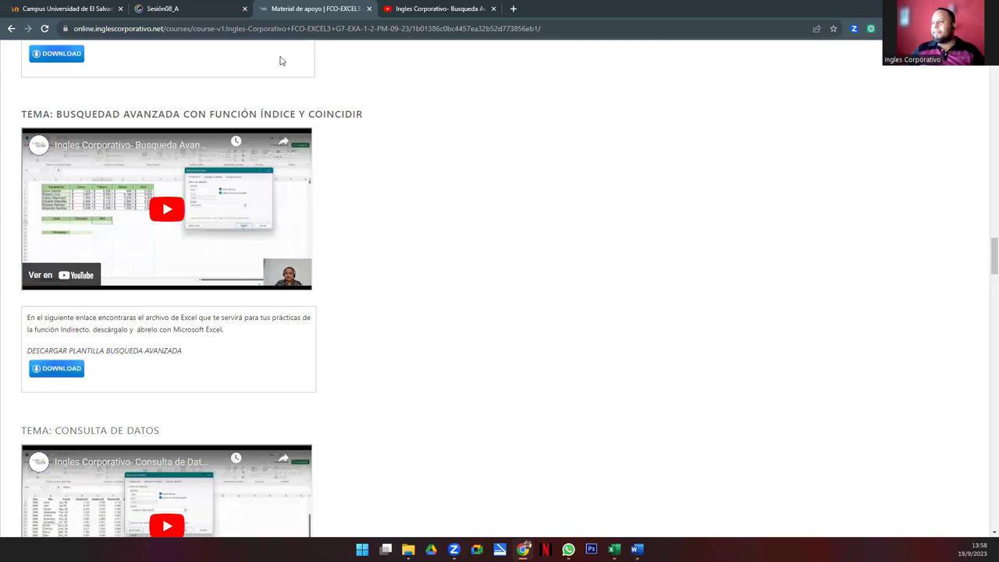
right_click(52, 378)
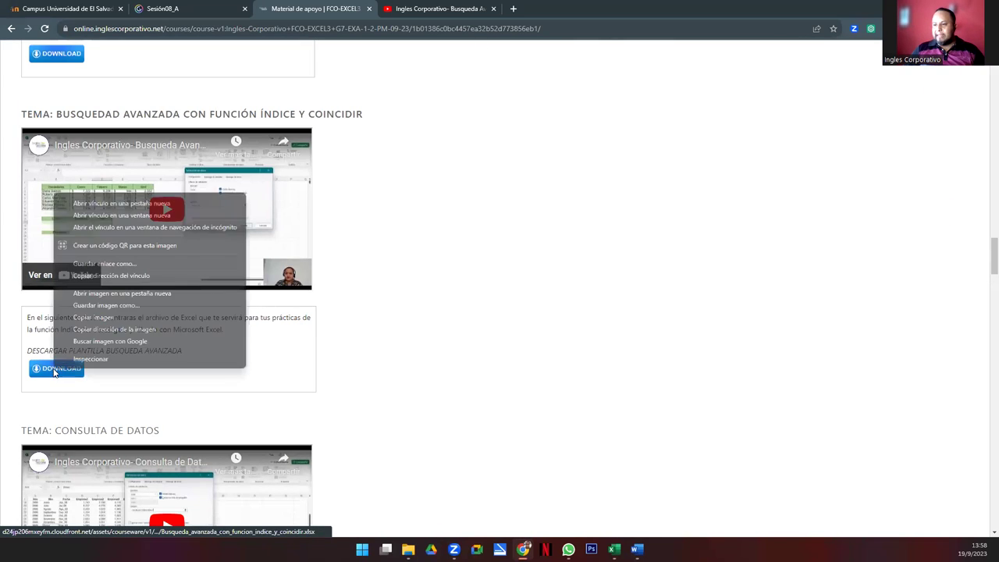
click(103, 278)
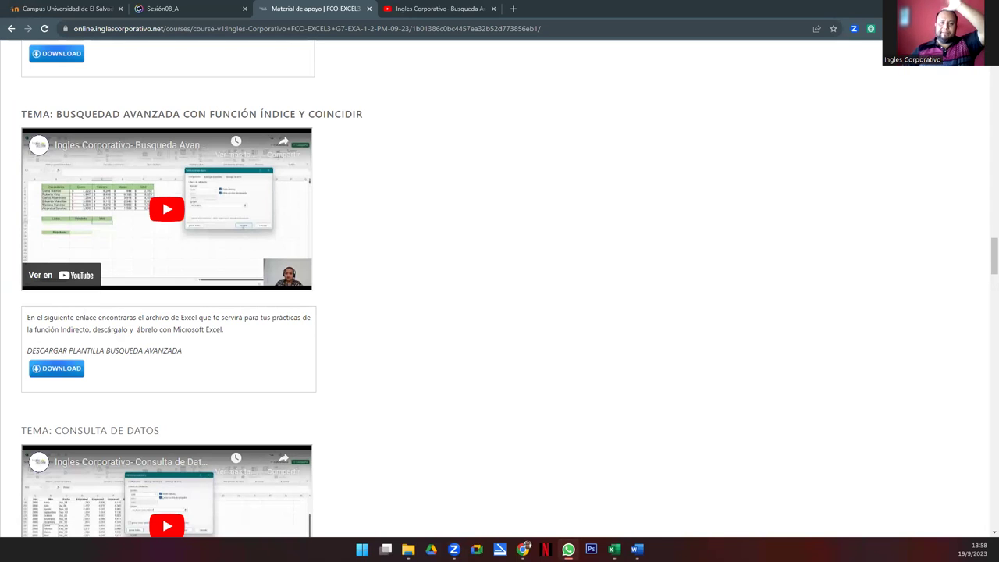
key(ctrl+4)
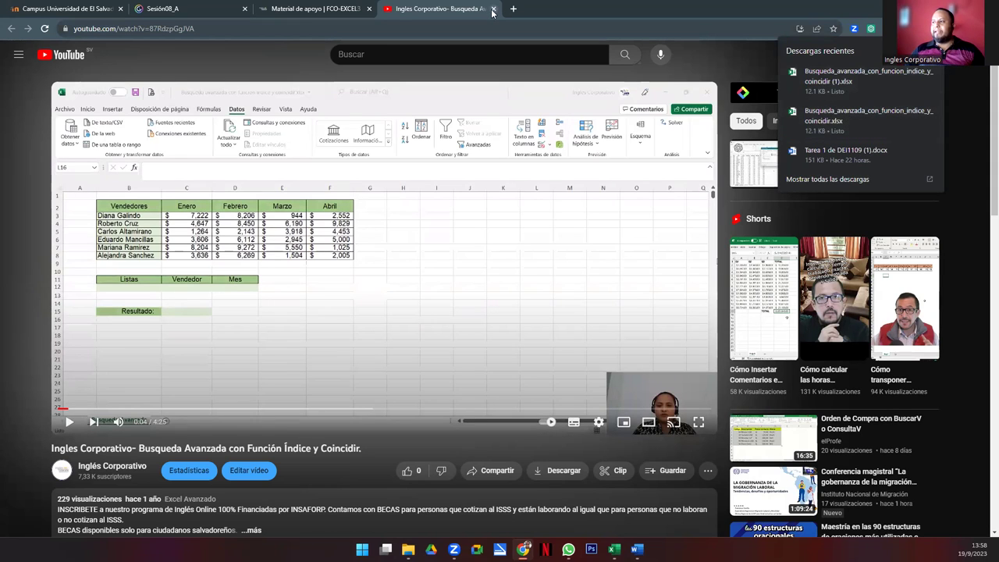
- Open the downloaded Búsqueda Avanzada workbook and copy its sales table B2:F15
click(846, 115)
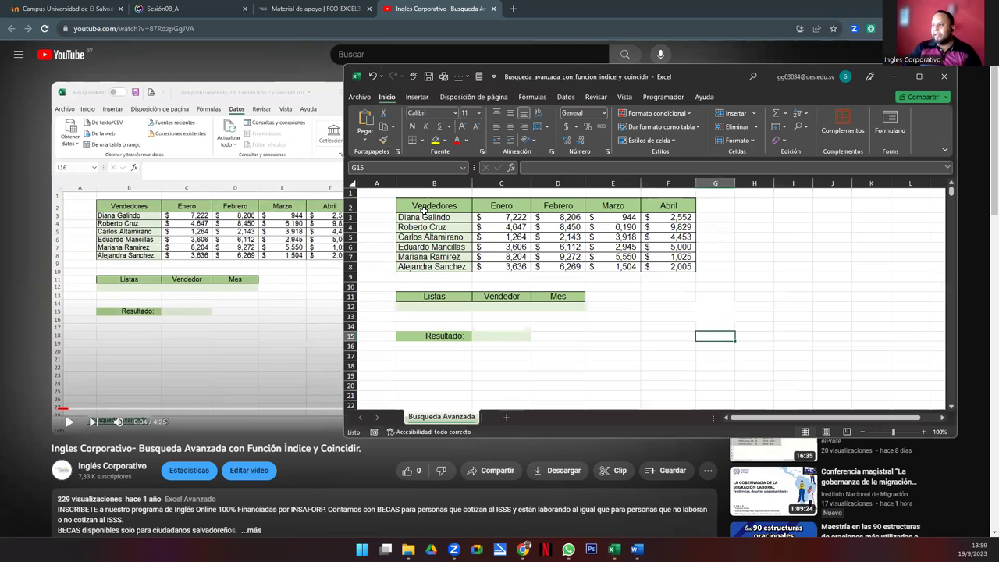
drag(417, 206, 661, 333)
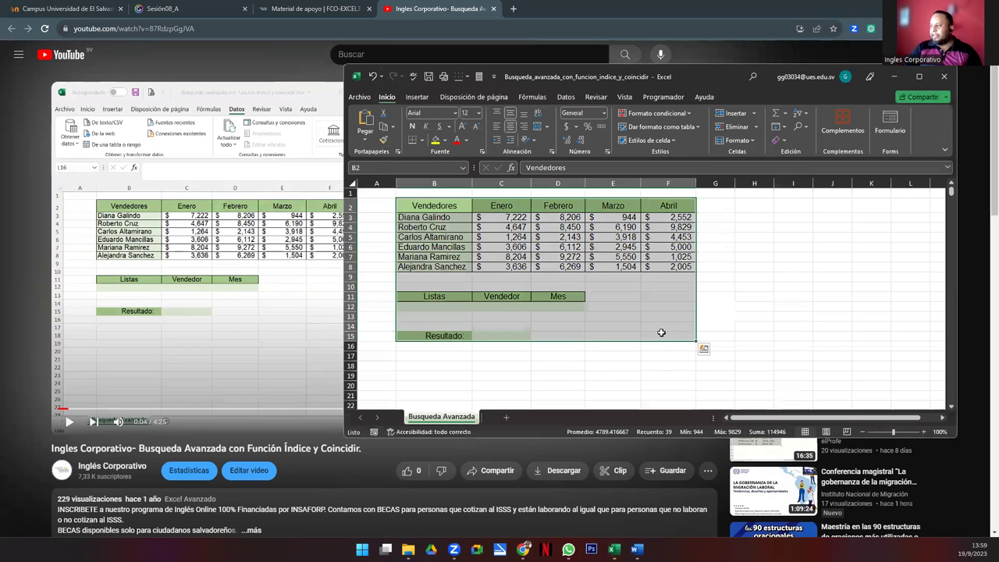
scroll(632, 324, down, 4)
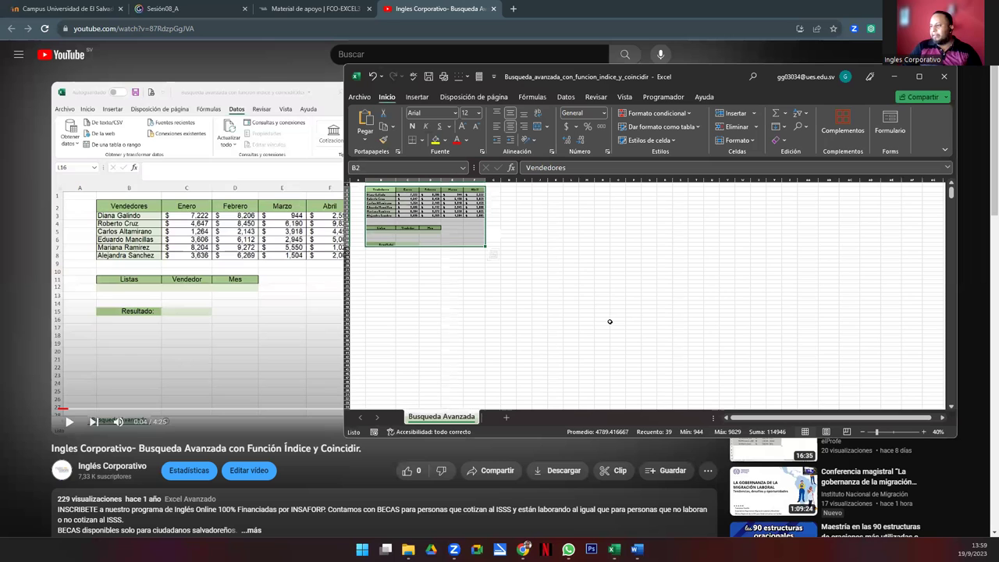
scroll(474, 303, up, 6)
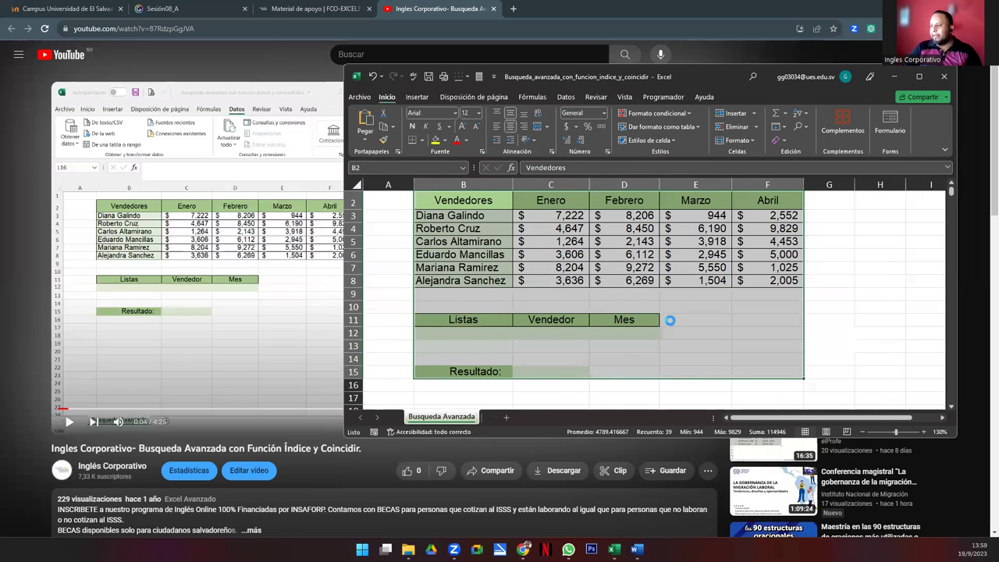
scroll(670, 320, down, 1)
key(ctrl+c)
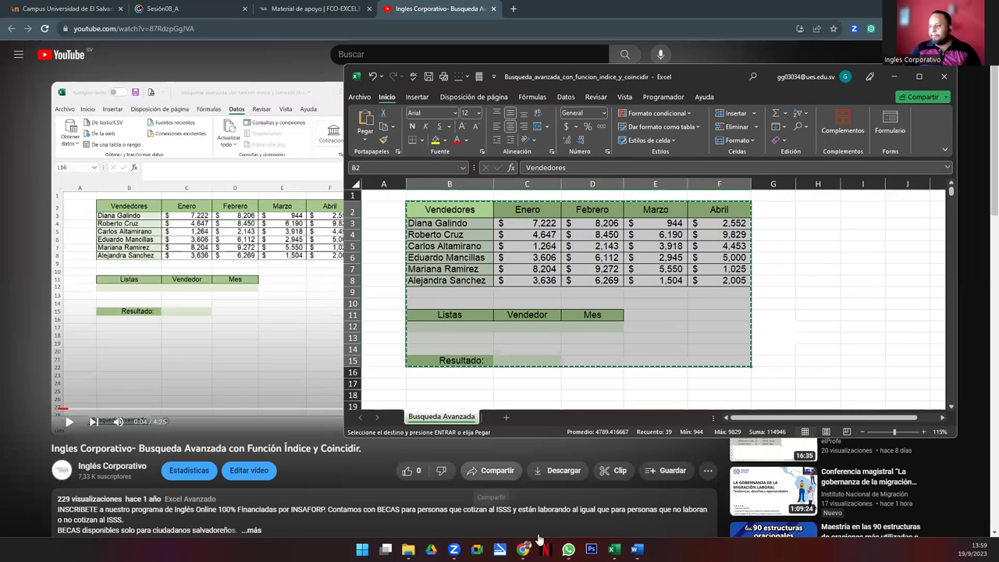
- Paste the copied sales table into the Ejer08 workbook at B32
mouse_move(614, 549)
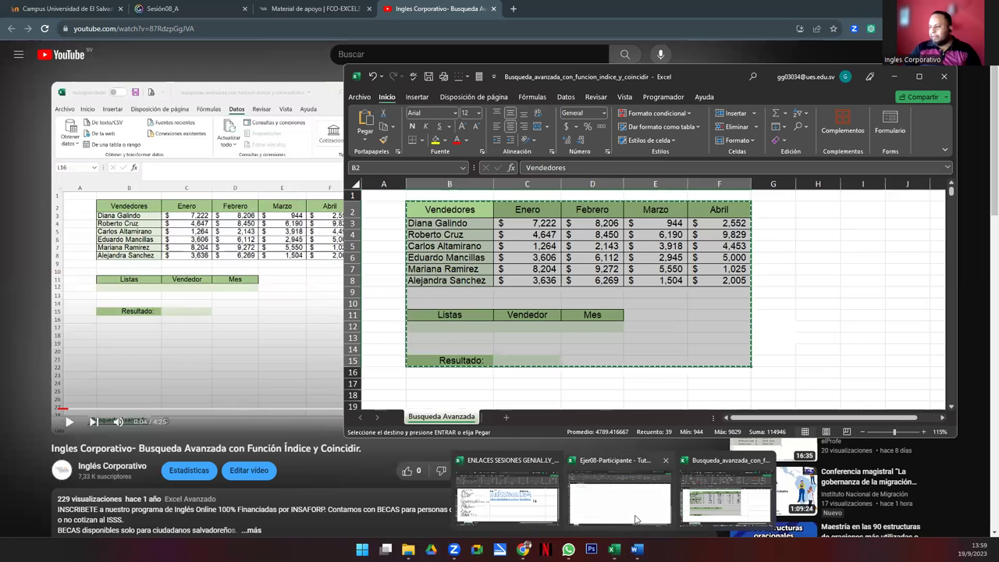
click(617, 502)
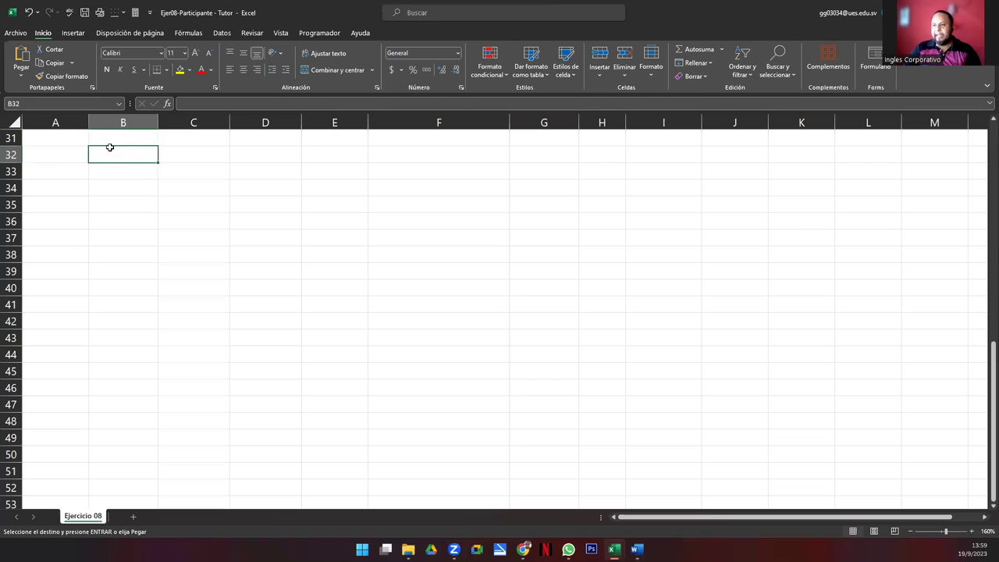
key(ctrl+v)
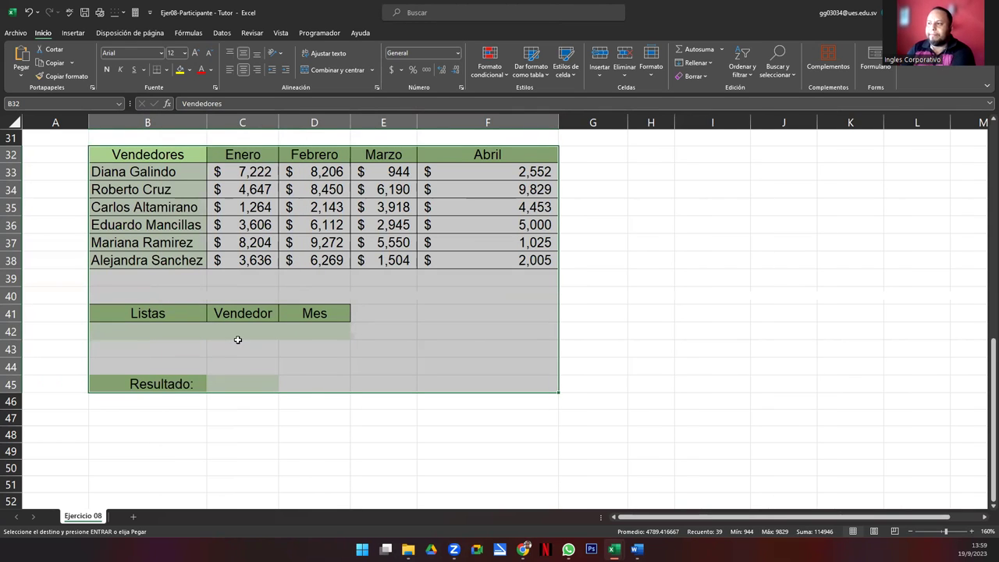
click(240, 341)
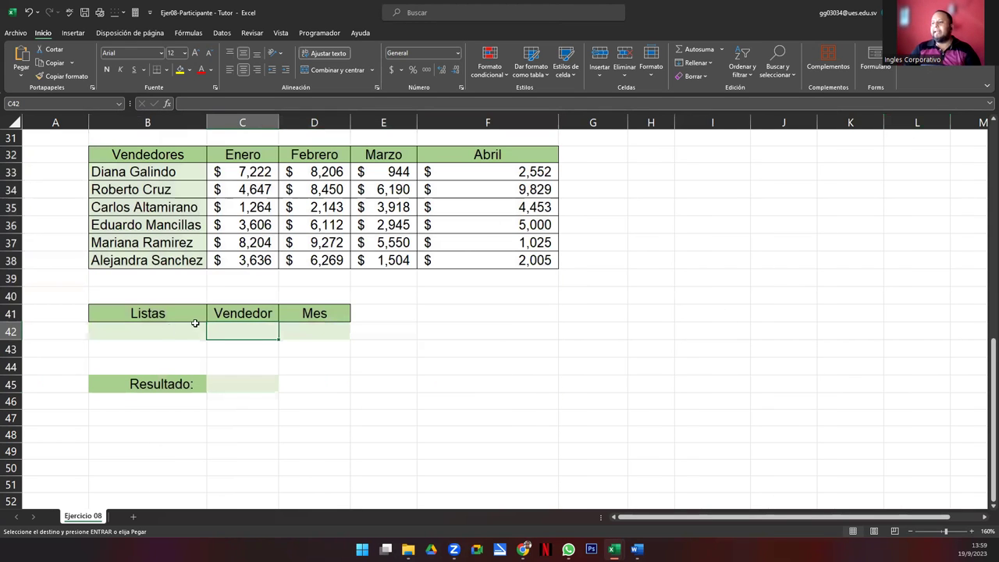
- Point out the Listas, Vendedor and Mes cells in row 42, then save and close Ejer08
click(167, 340)
click(252, 336)
click(336, 341)
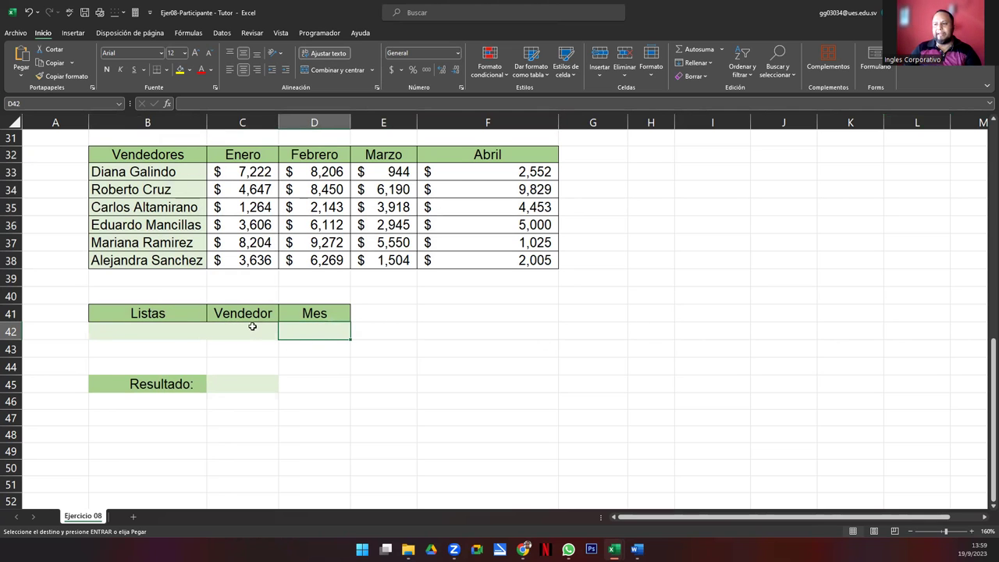
click(252, 326)
click(158, 329)
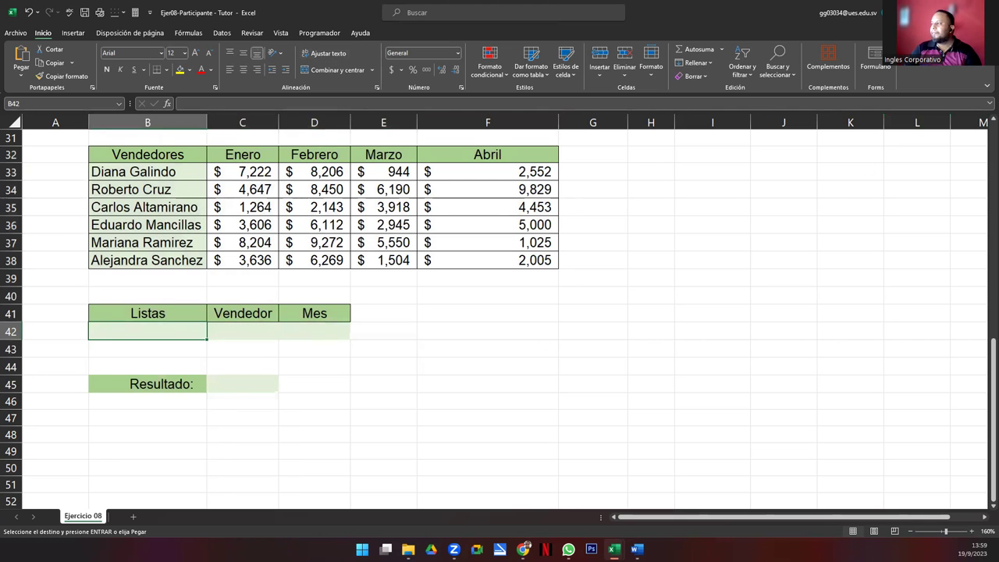
click(518, 295)
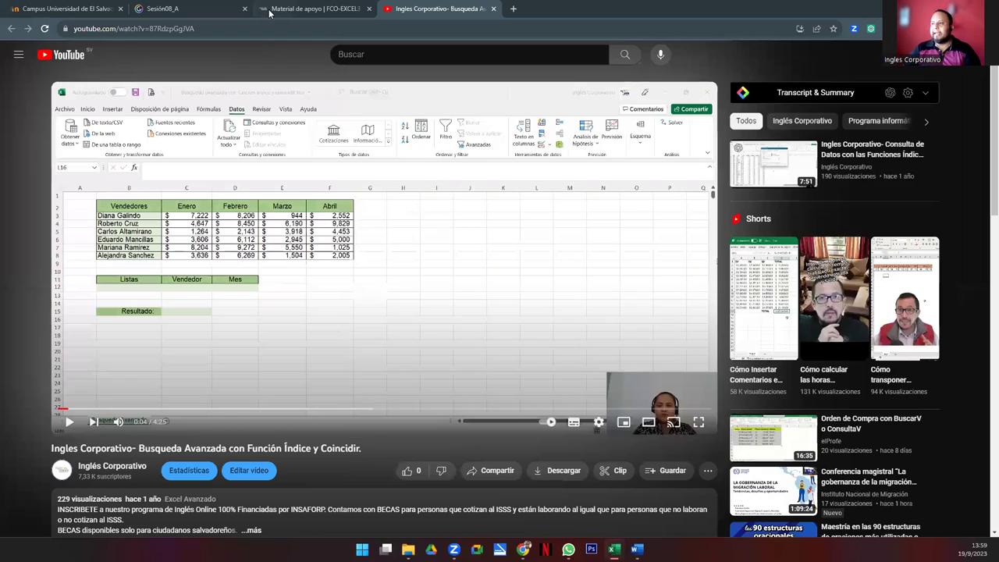
- Back on Material de apoyo, highlight the Búsquedad Avanzada con Función Índice y Coincidir heading
click(270, 12)
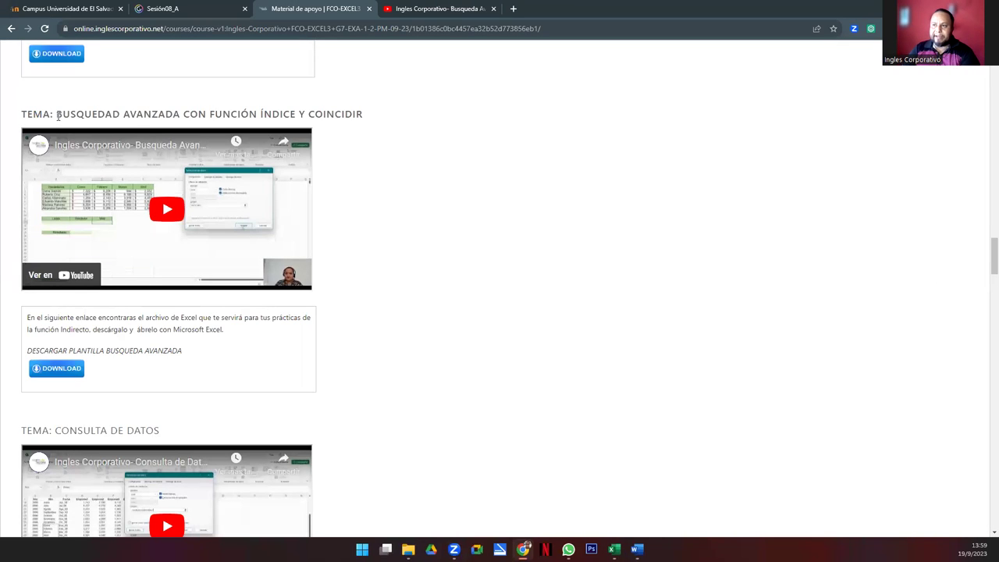
drag(58, 115, 393, 121)
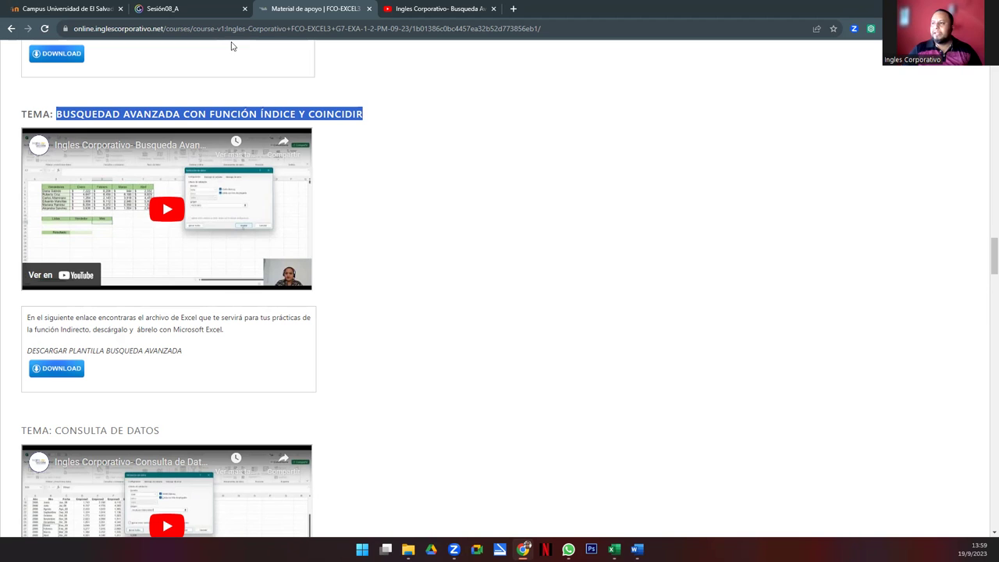
- Show the Sesión08_A Genially presentation full screen
click(152, 10)
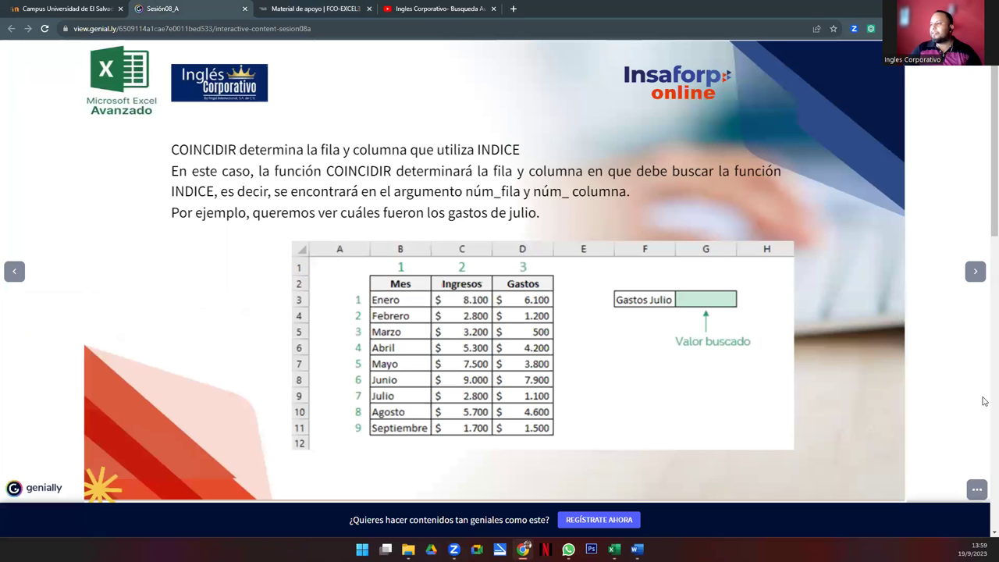
click(980, 492)
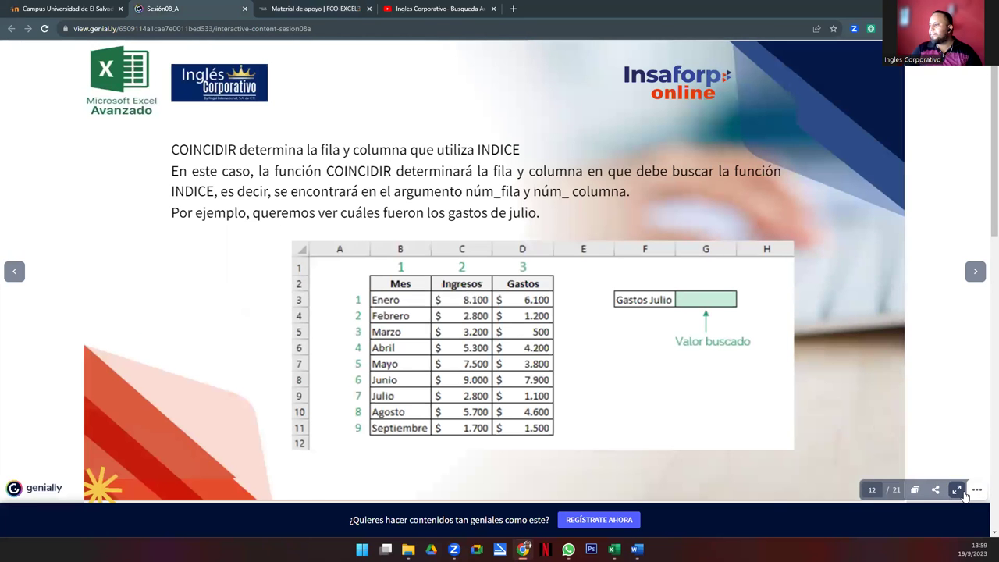
click(958, 492)
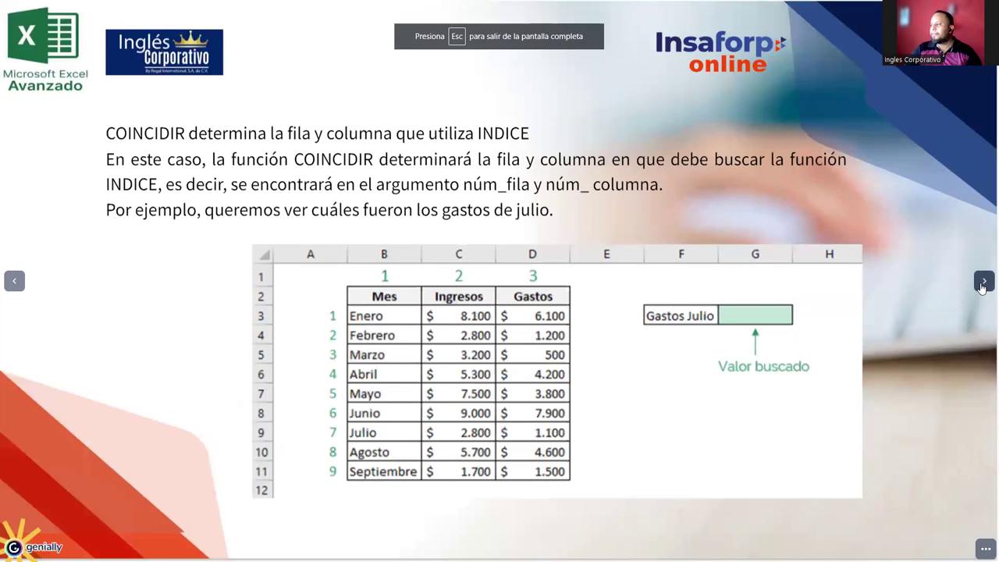
- Advance through the formula, elements and found-value slides past DEMOSTRACIÓN to Zona de Consultas
click(982, 286)
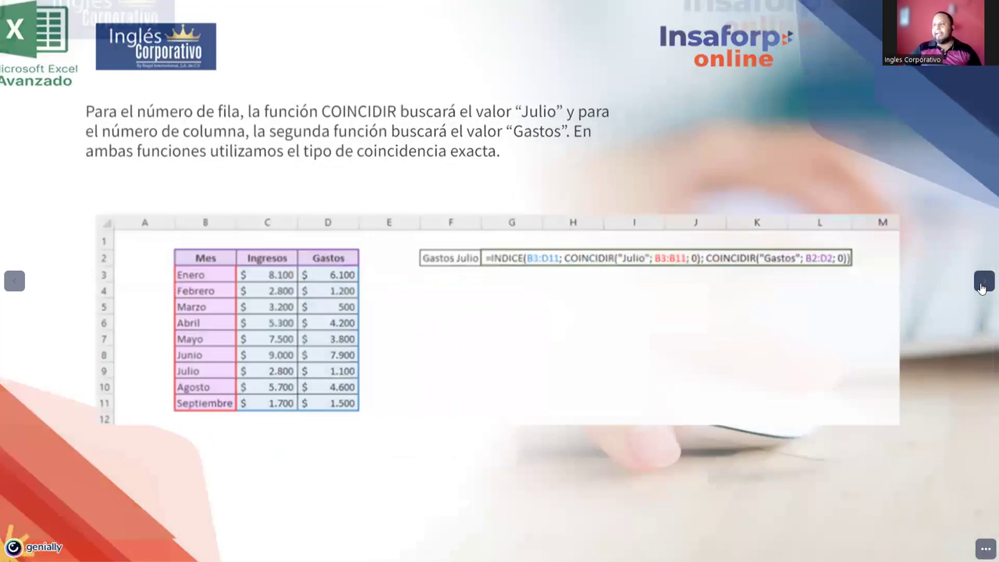
click(982, 285)
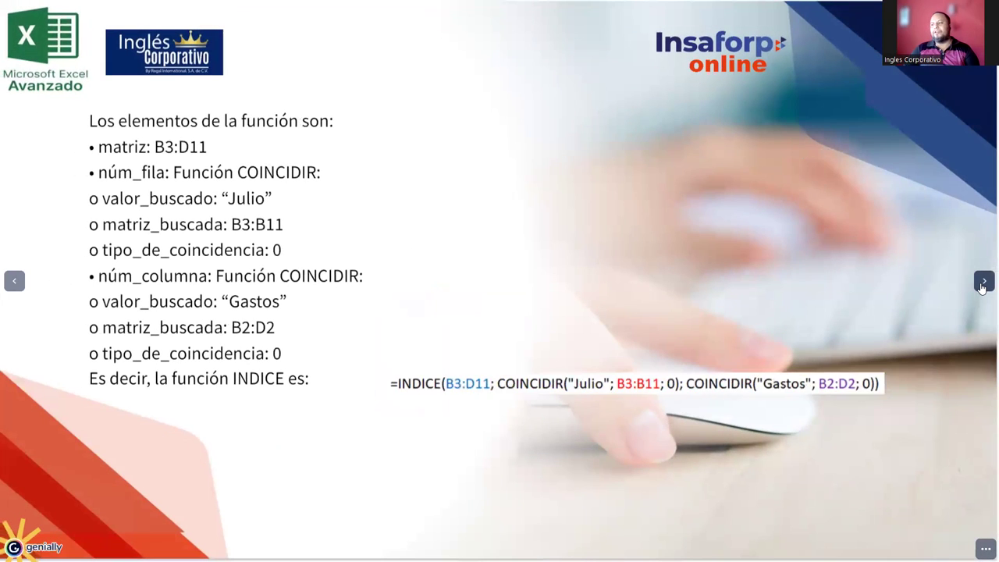
click(982, 286)
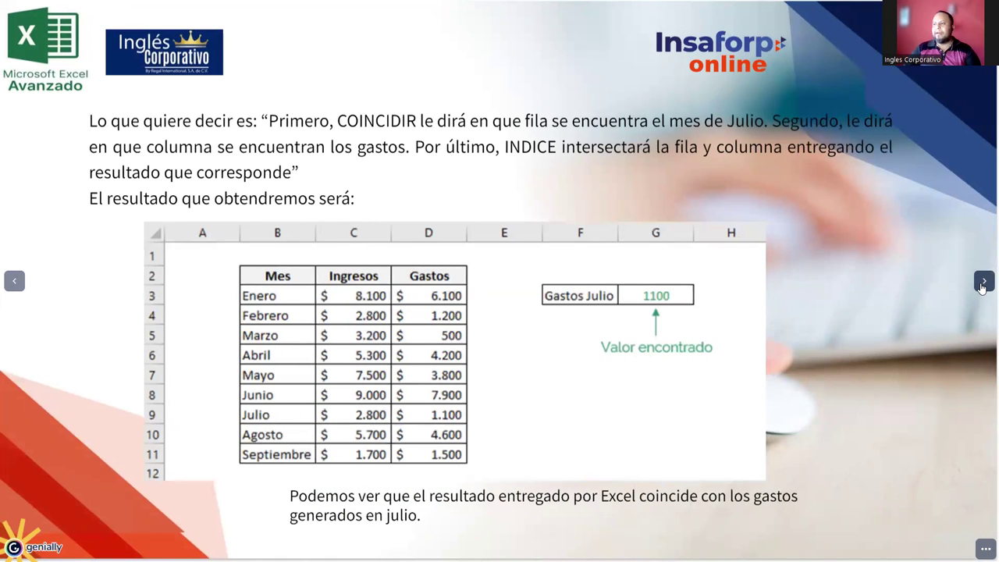
click(982, 285)
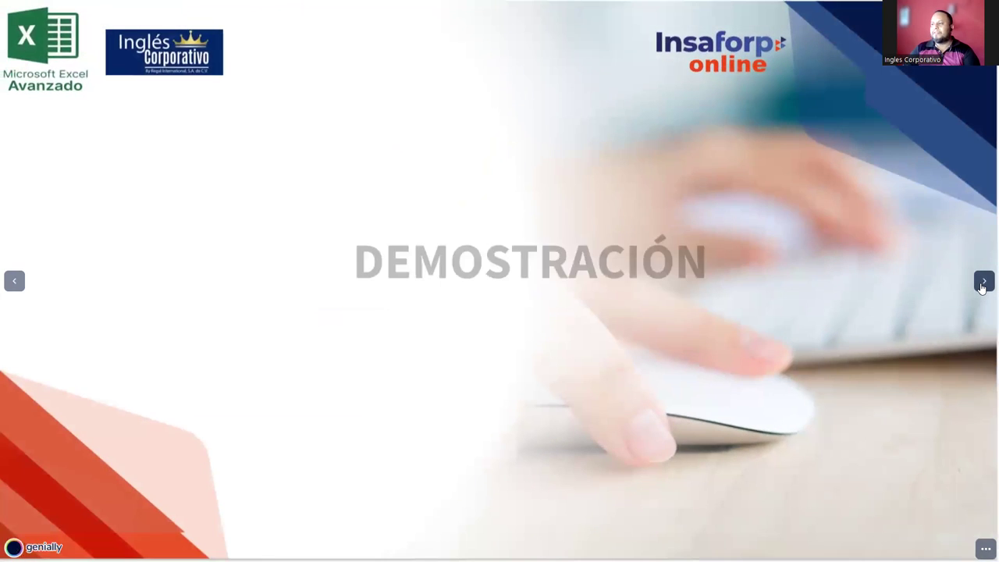
click(982, 285)
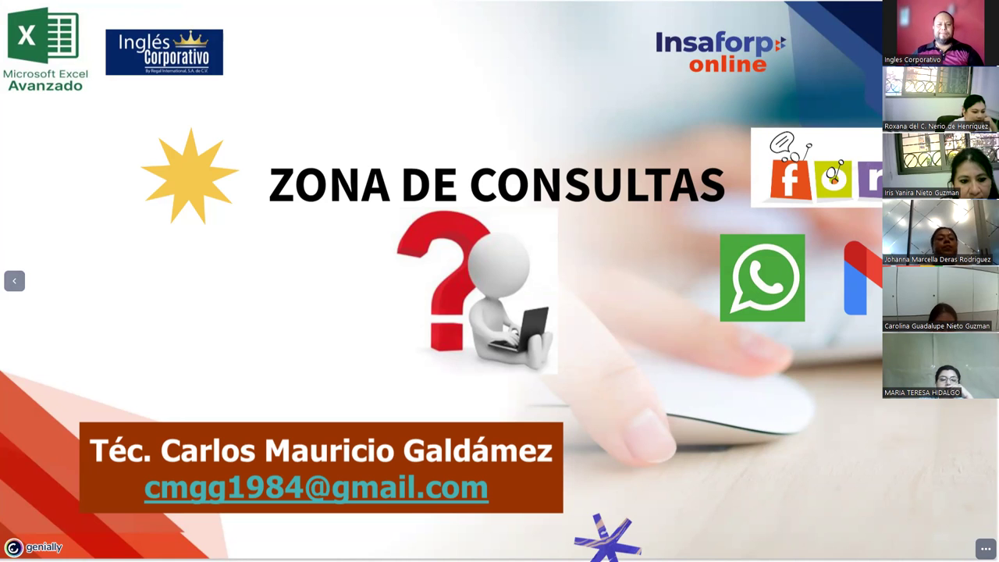
- Leave the full-screen presentation and skip the YouTube demo ahead to the formula being written
mouse_move(489, 11)
click(499, 36)
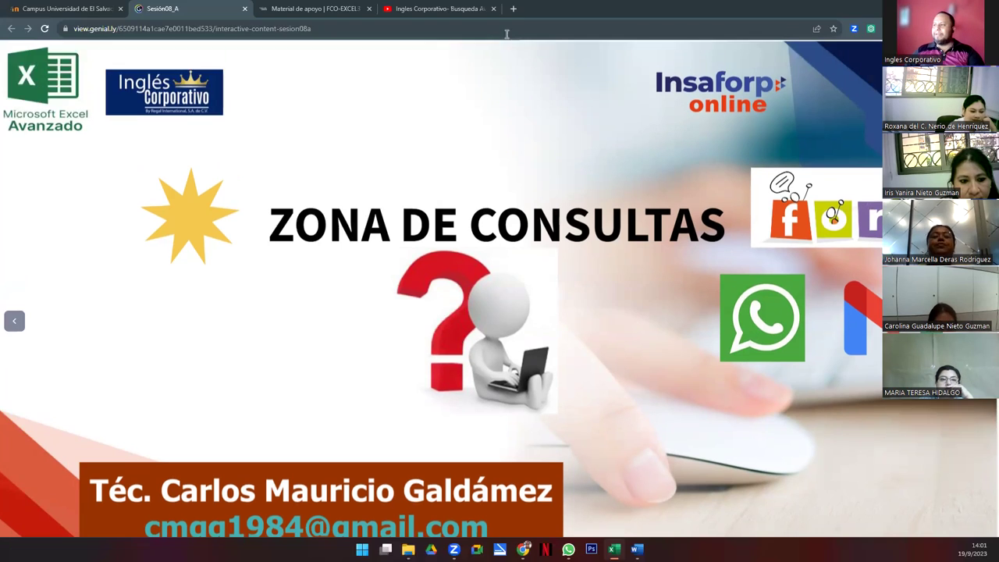
click(437, 9)
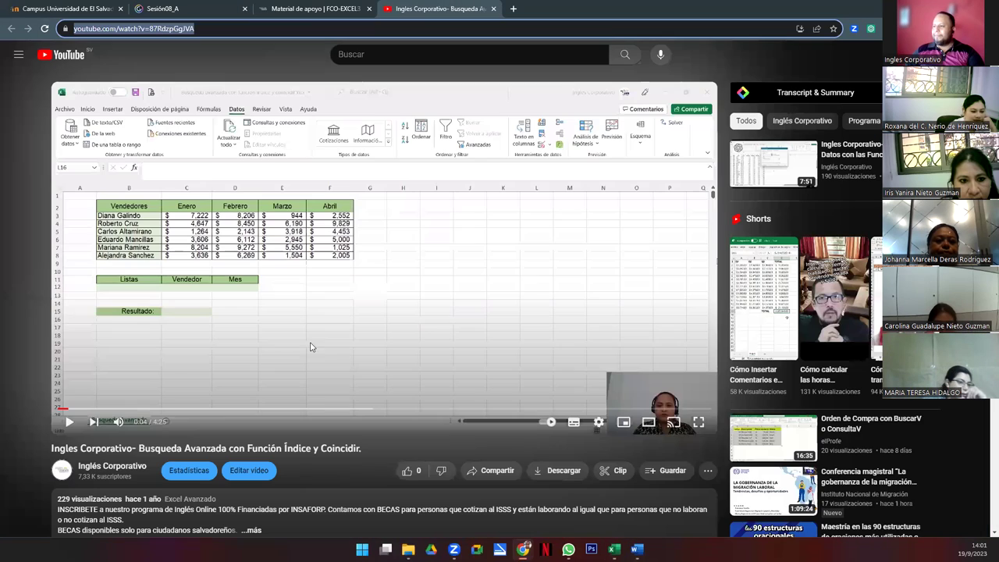
click(229, 408)
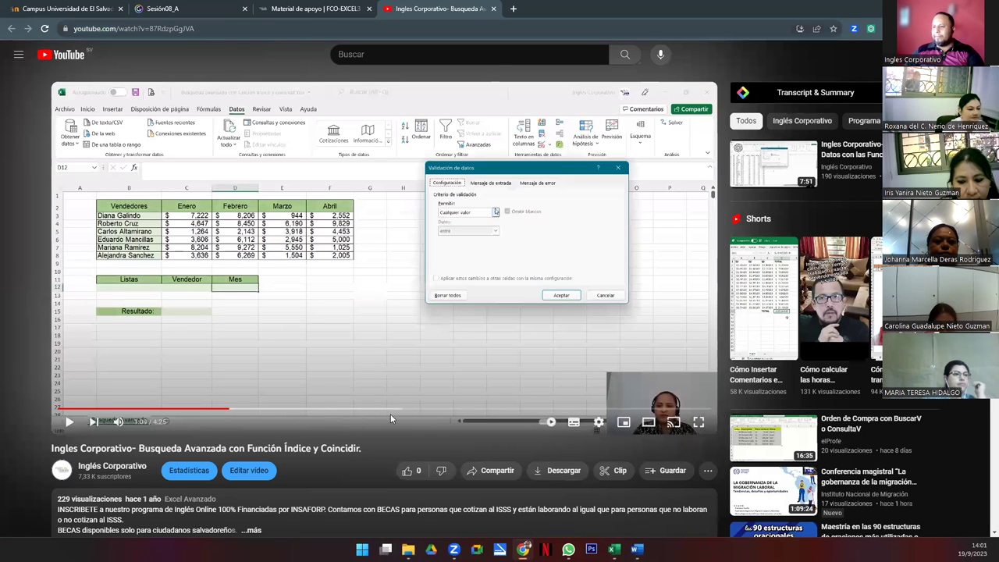
click(377, 408)
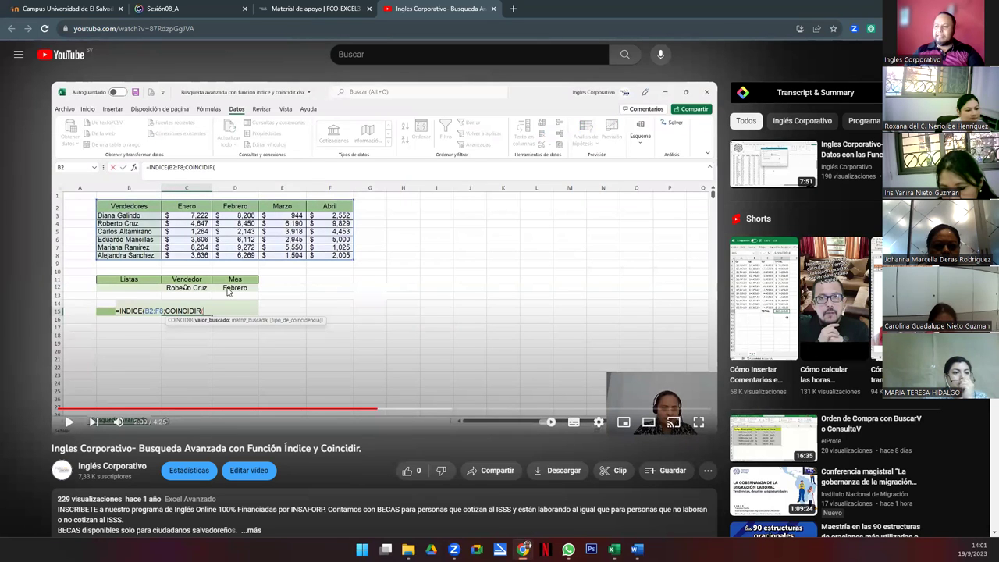
- Watch the demo full screen, skipping through the COINCIDIR arguments to the finished lookup for Marzo
click(700, 425)
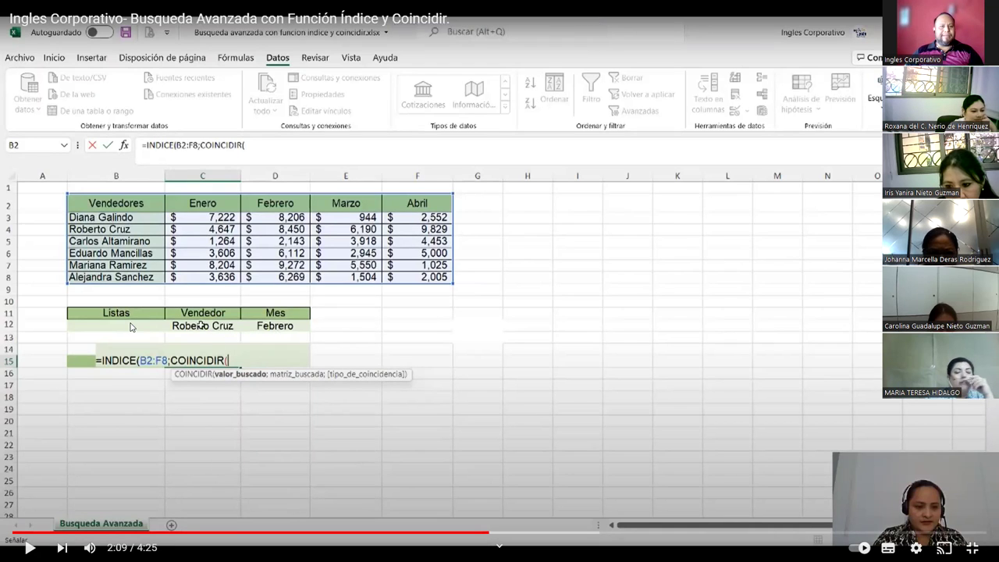
click(554, 533)
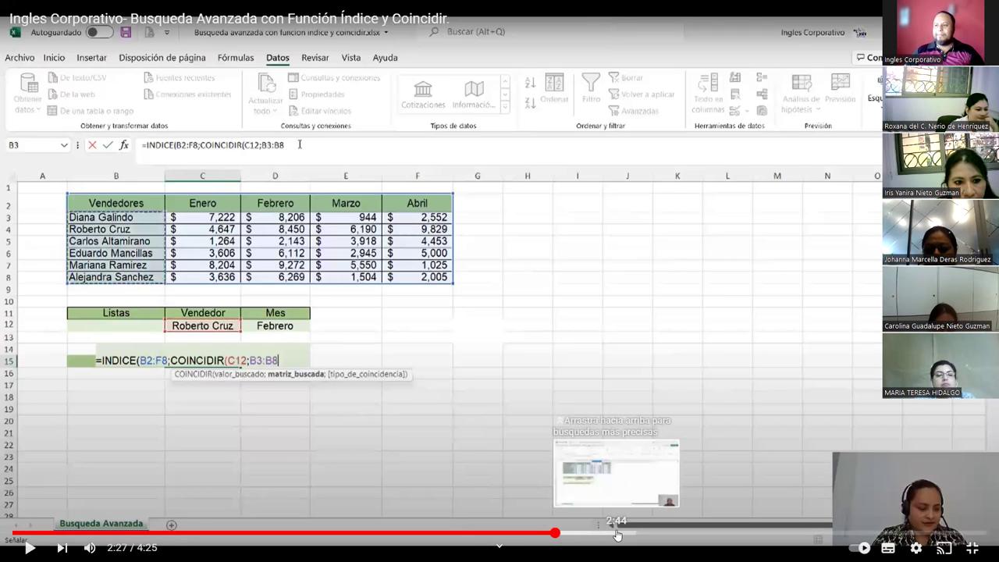
click(616, 533)
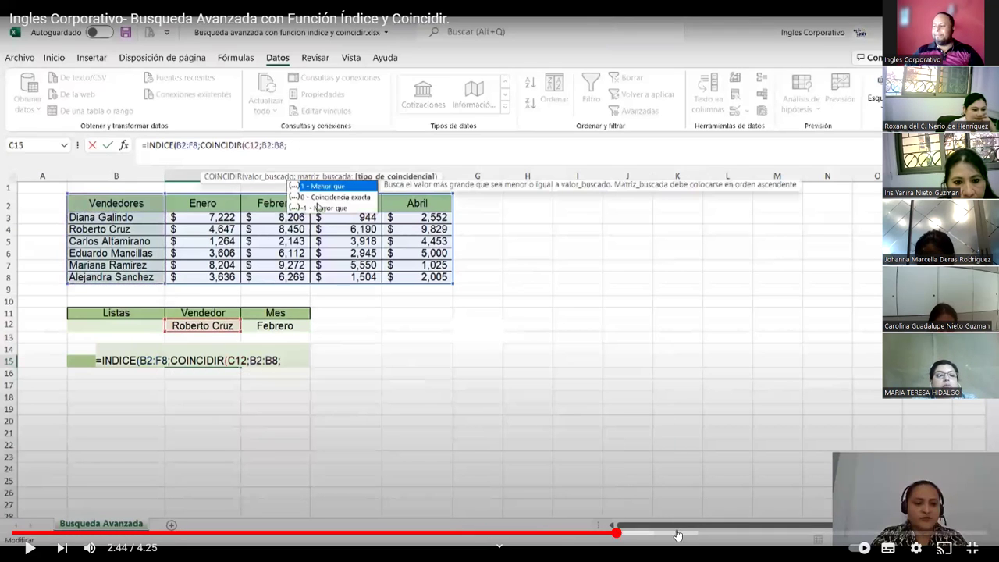
click(694, 533)
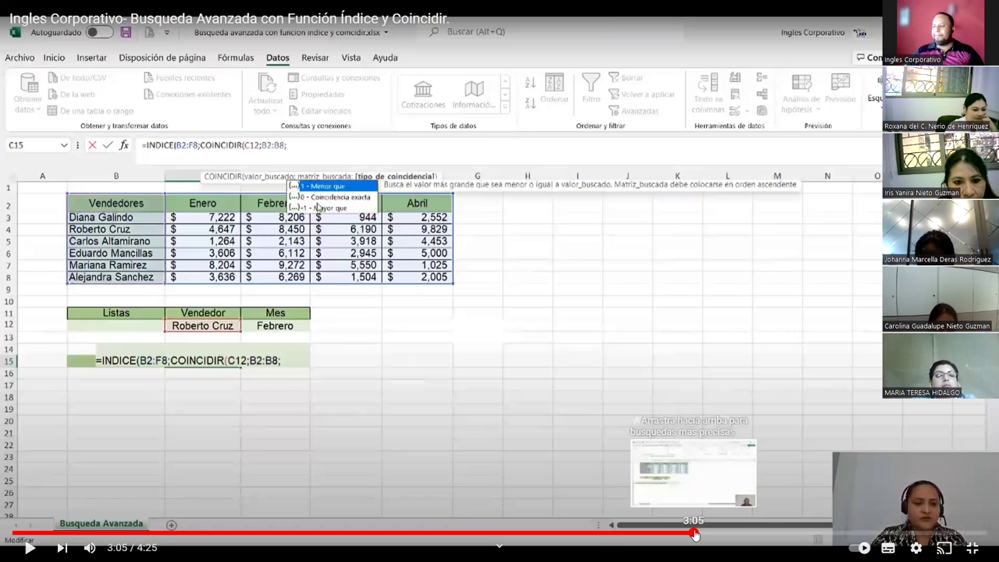
click(783, 533)
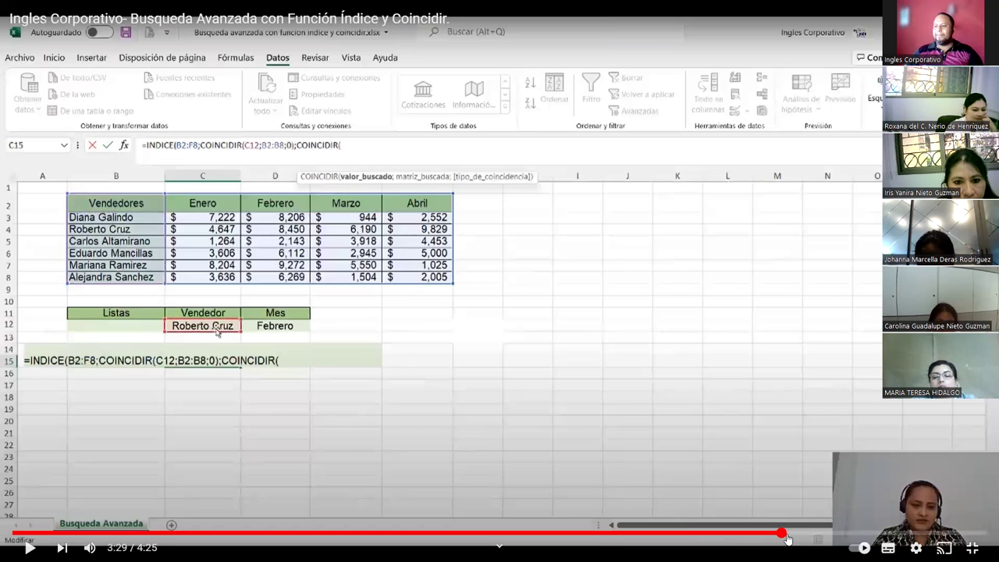
click(865, 533)
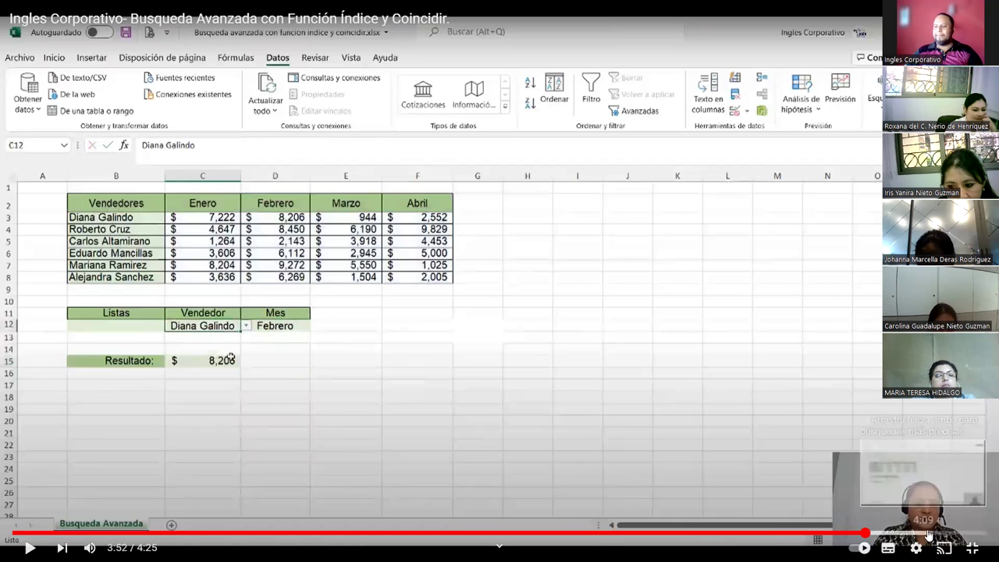
click(923, 531)
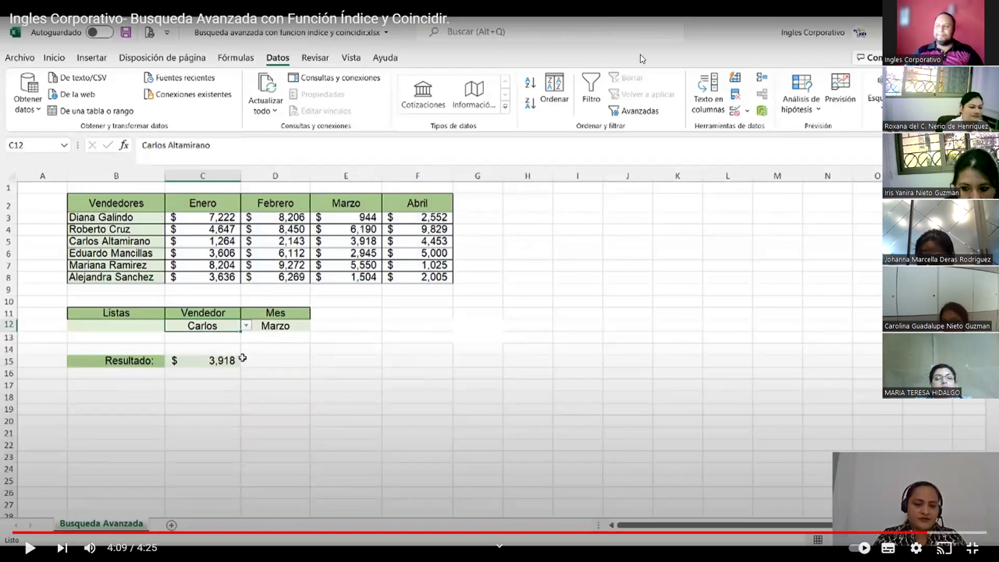
- Reopen the Sesión08_A Genially presentation full screen and advance past Finalización to '¡Muchas gracias!'
click(499, 35)
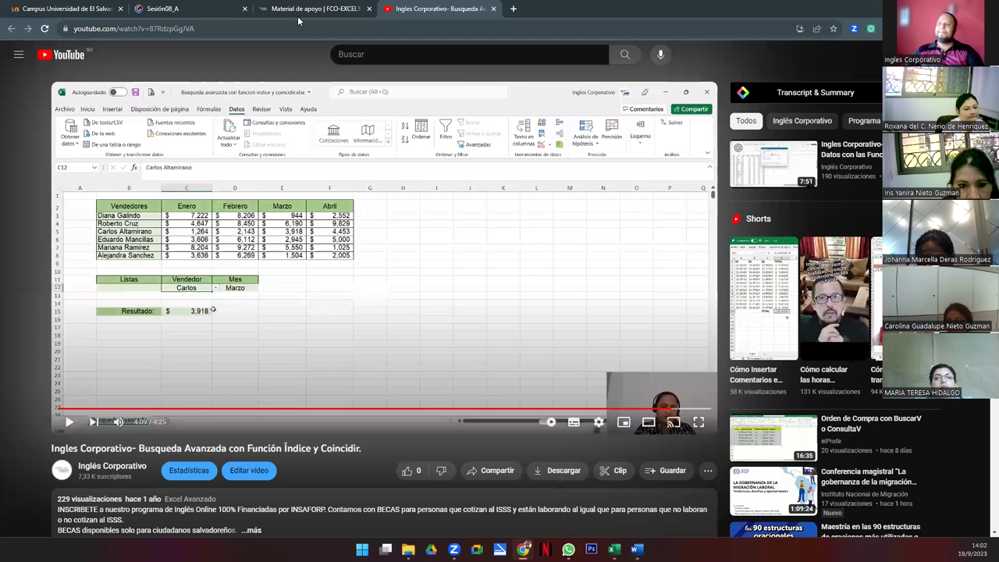
click(312, 9)
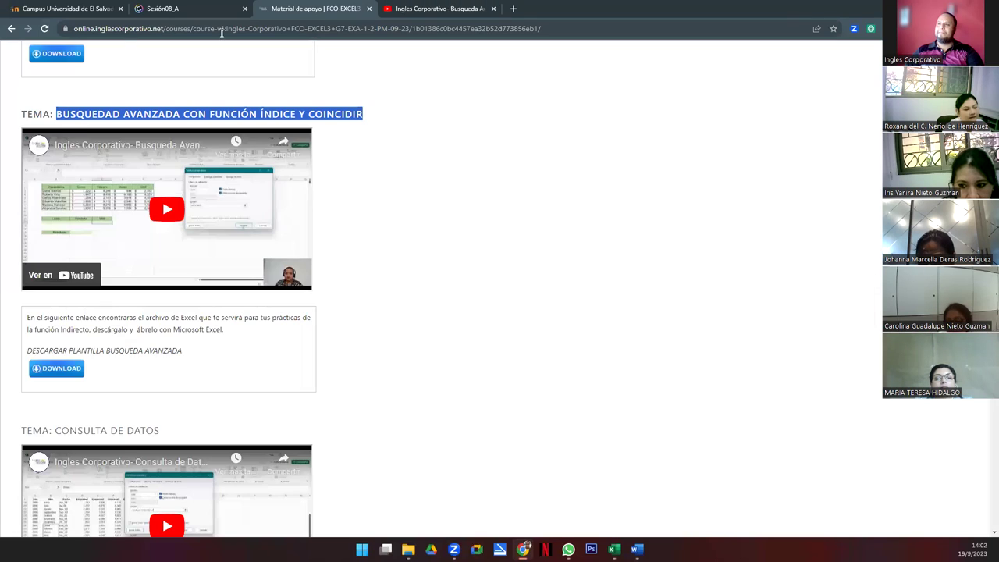
click(212, 11)
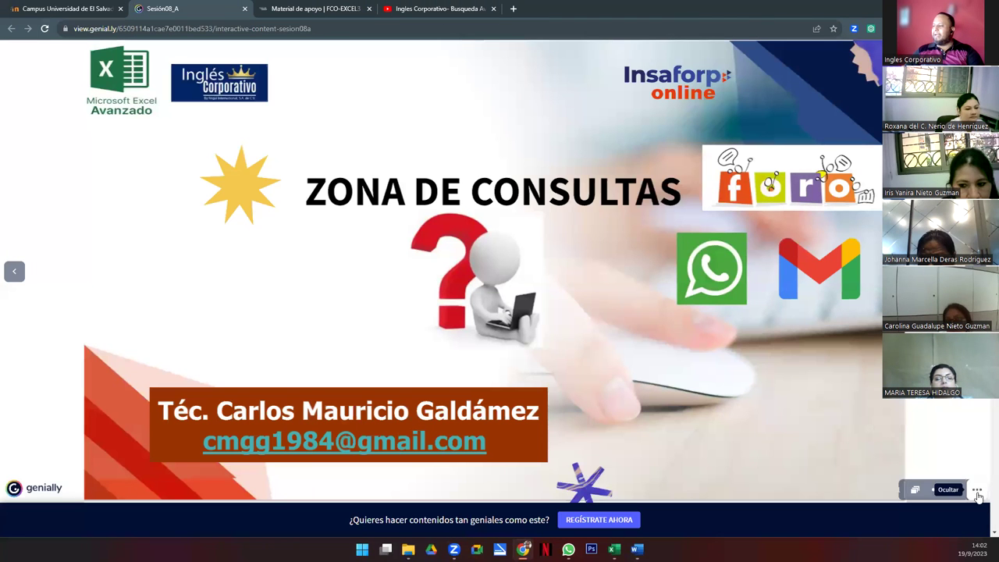
click(957, 490)
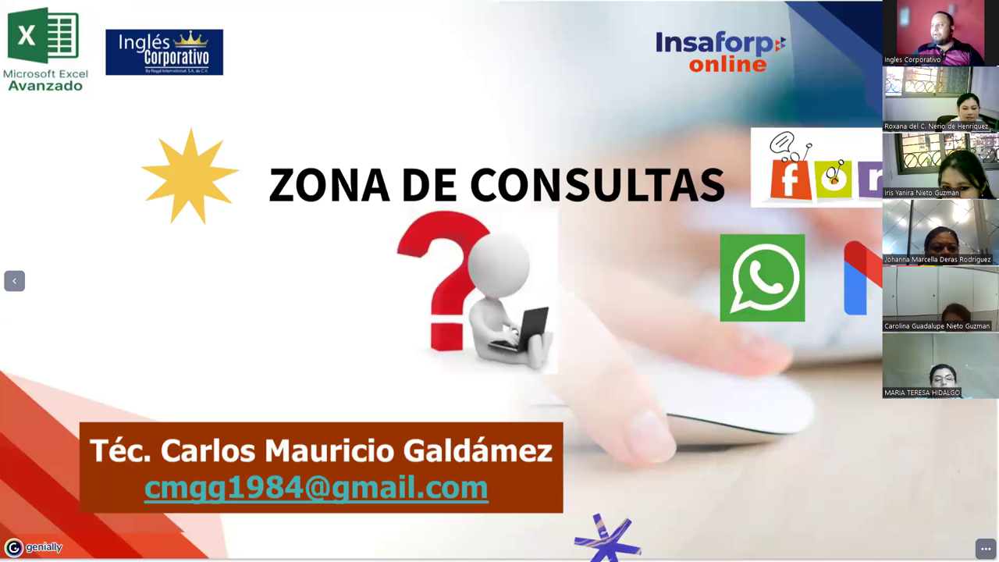
key(Right)
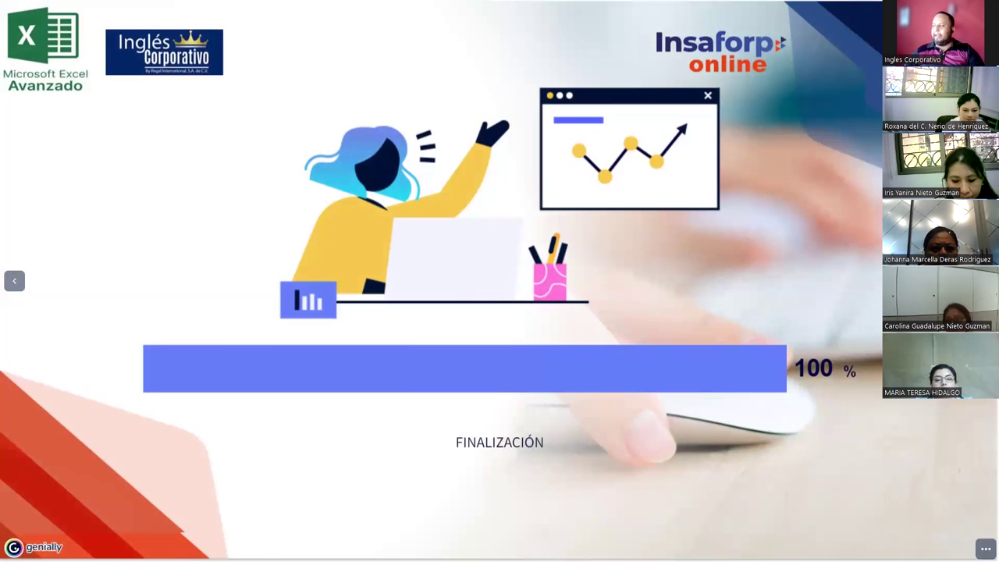
key(Right)
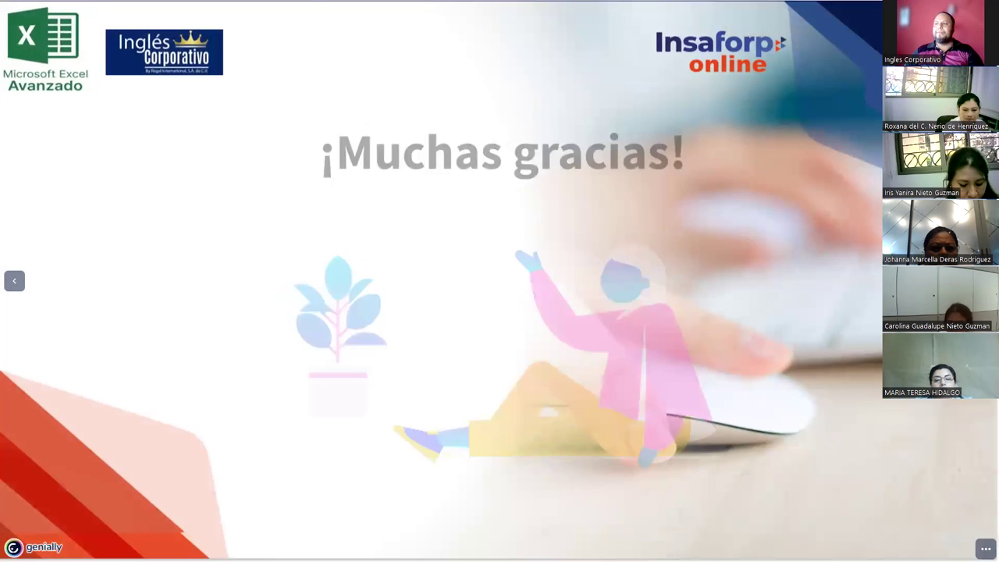